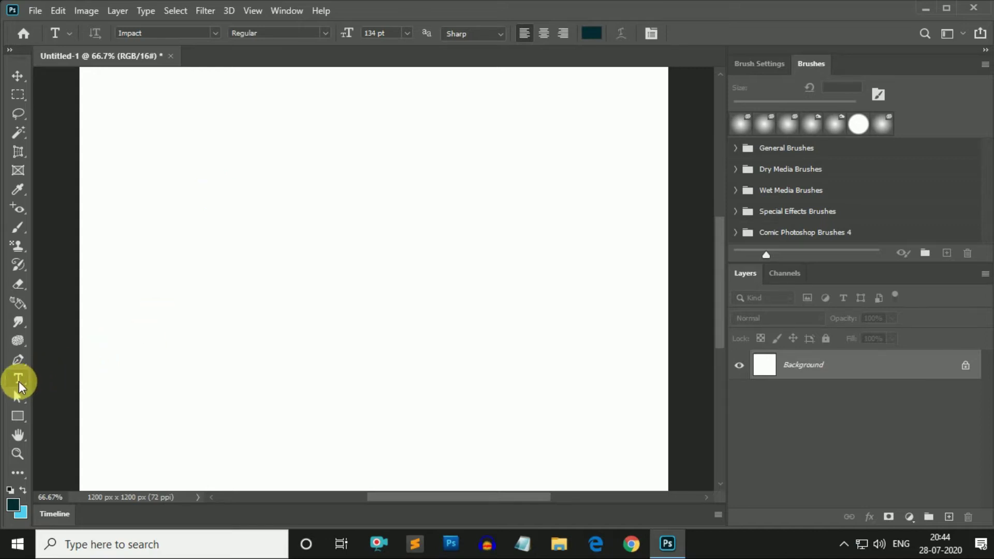
Add a committed 'BEGINNERS WEB' text layer in Impact 134 pt near the top of the canvas.
click(178, 132)
drag(306, 104, 321, 136)
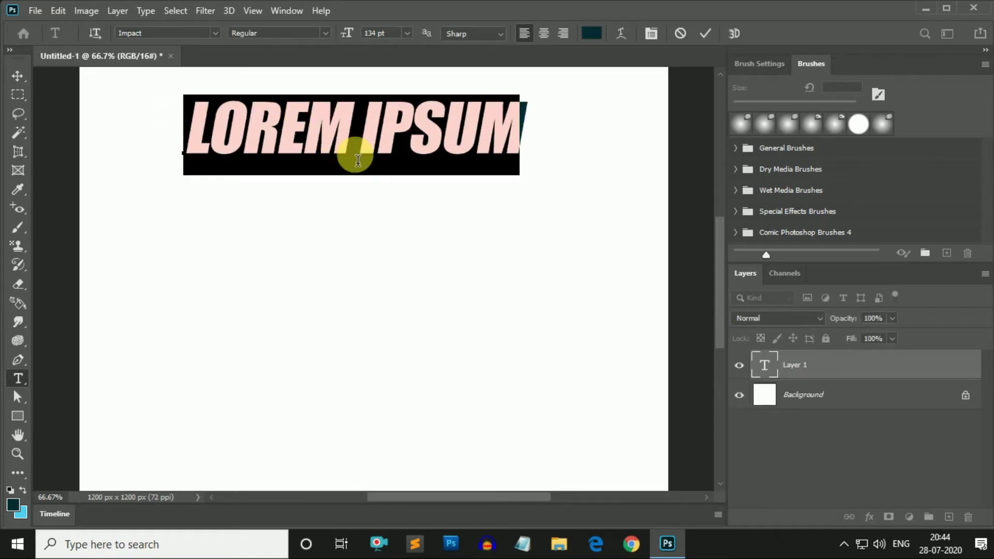
text(BEGINNER)
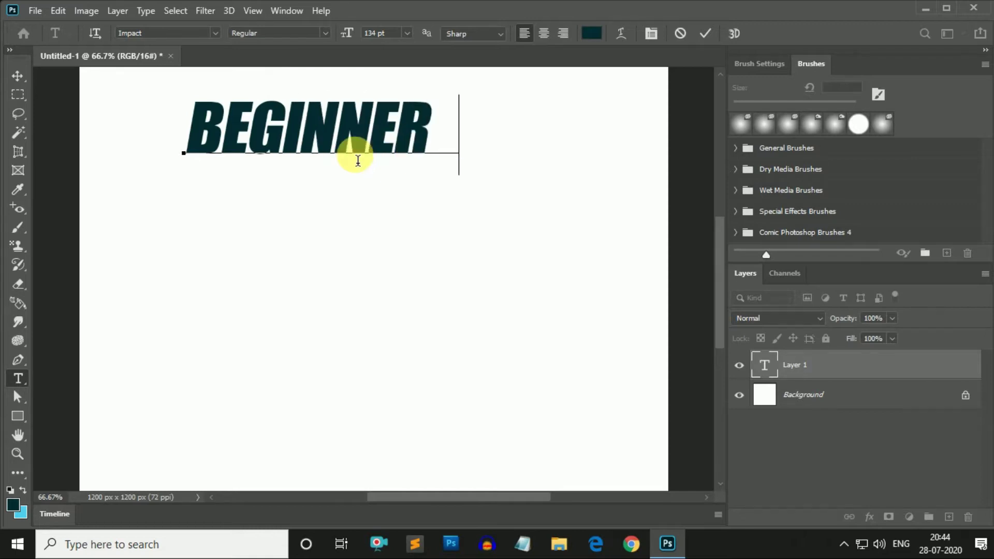
text(S WEB)
ctrl+drag(387, 131, 366, 130)
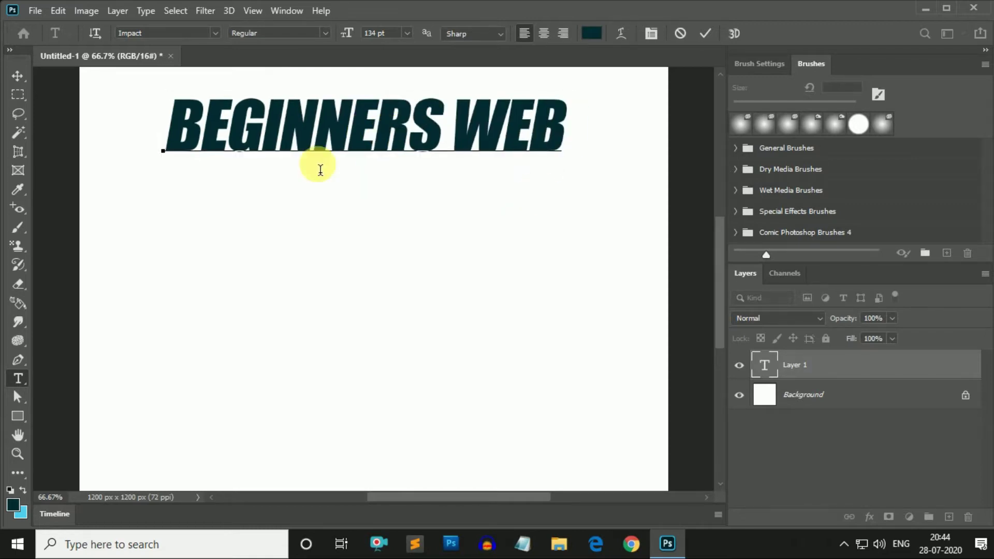
key(ctrl+Return)
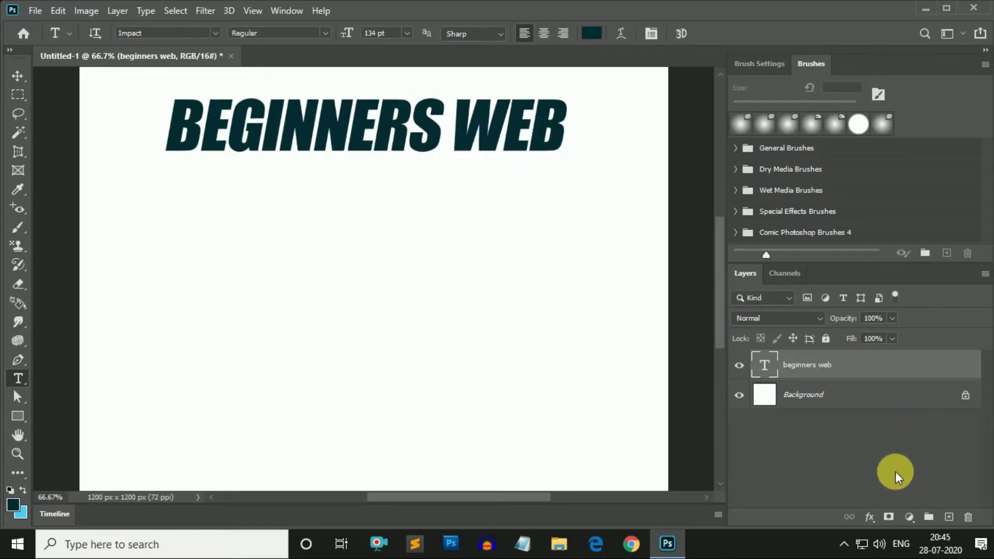
Look through the layer effects list and Layer Style dialog, then close them and return to the Type tool.
click(871, 517)
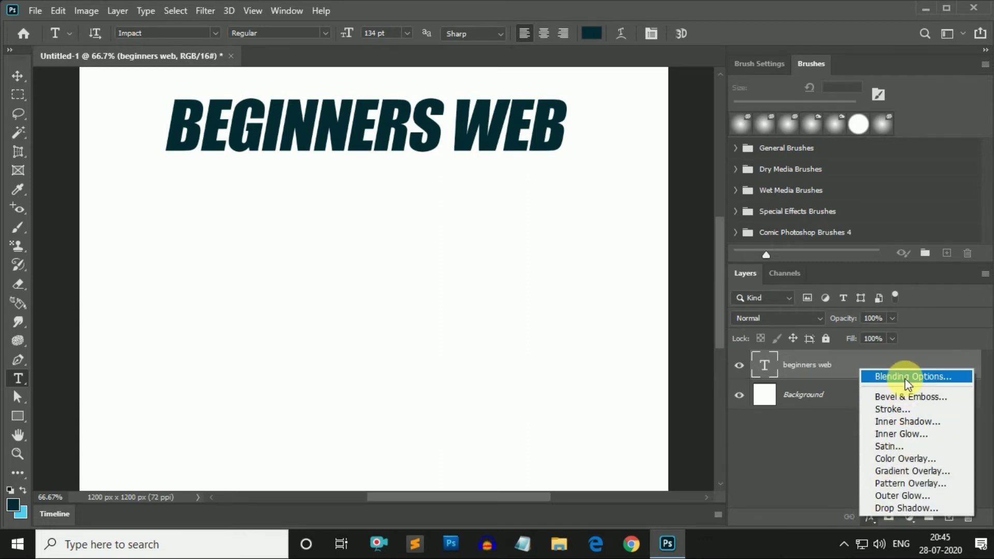
click(771, 453)
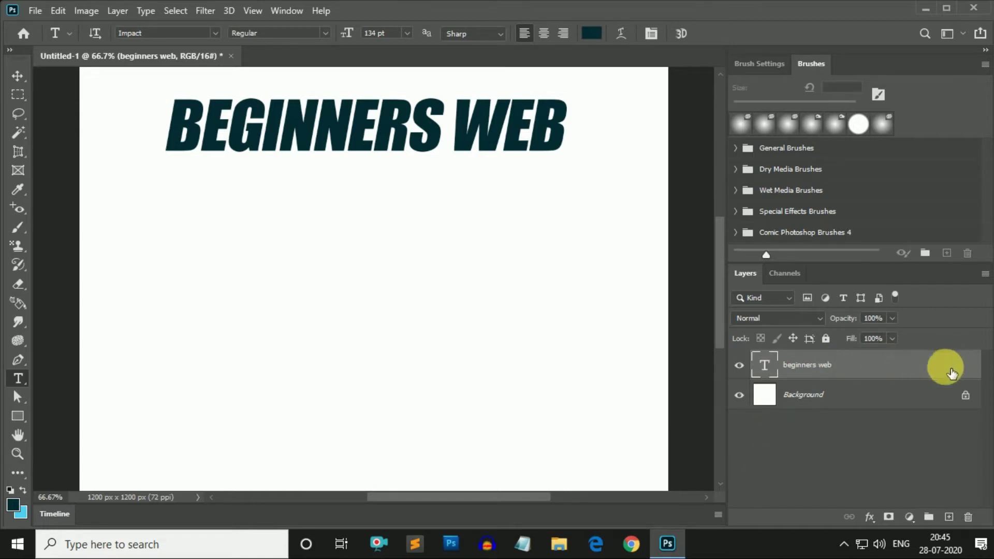
double_click(922, 366)
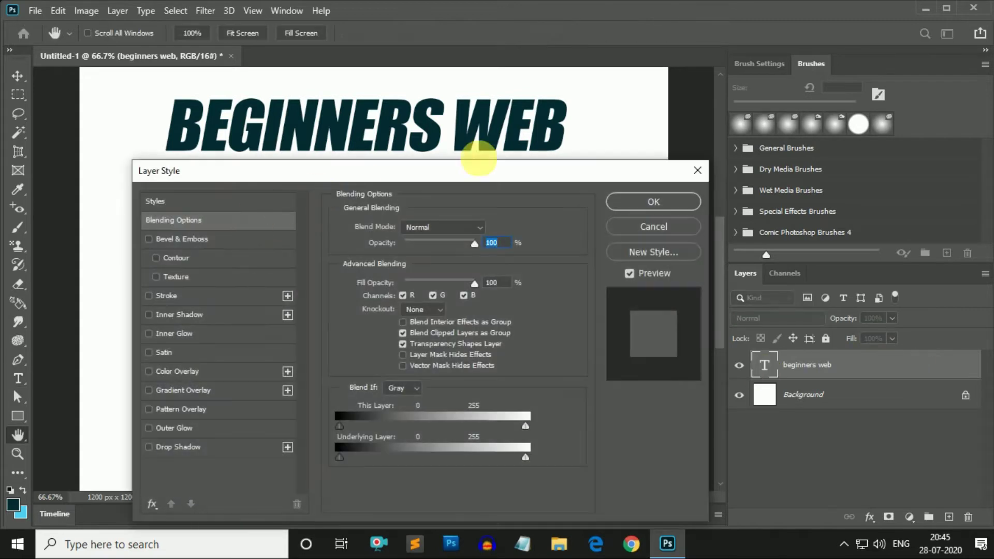
click(698, 170)
key(t)
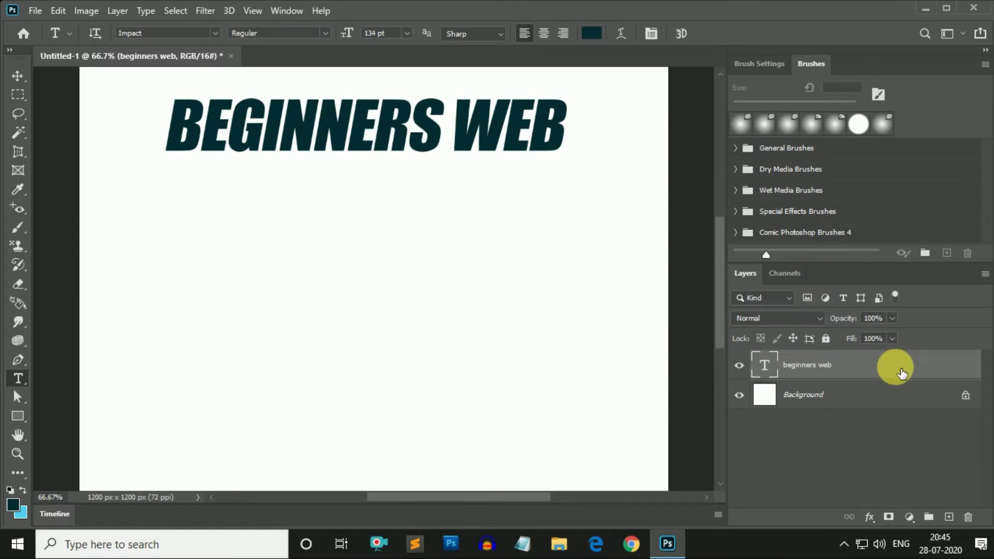
Select the heading text, keep the layer name unchanged, and reopen Layer Style at Blending Options.
double_click(774, 367)
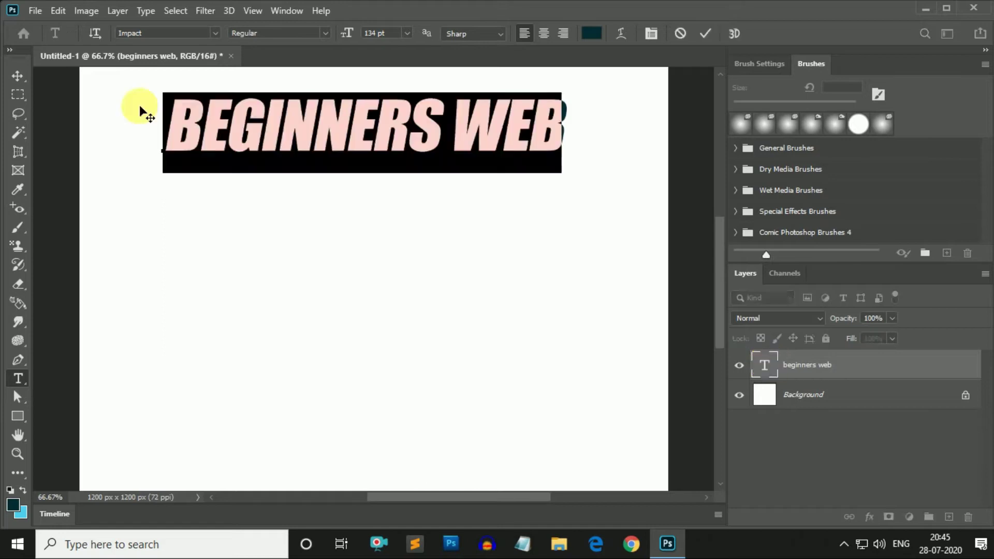
click(287, 275)
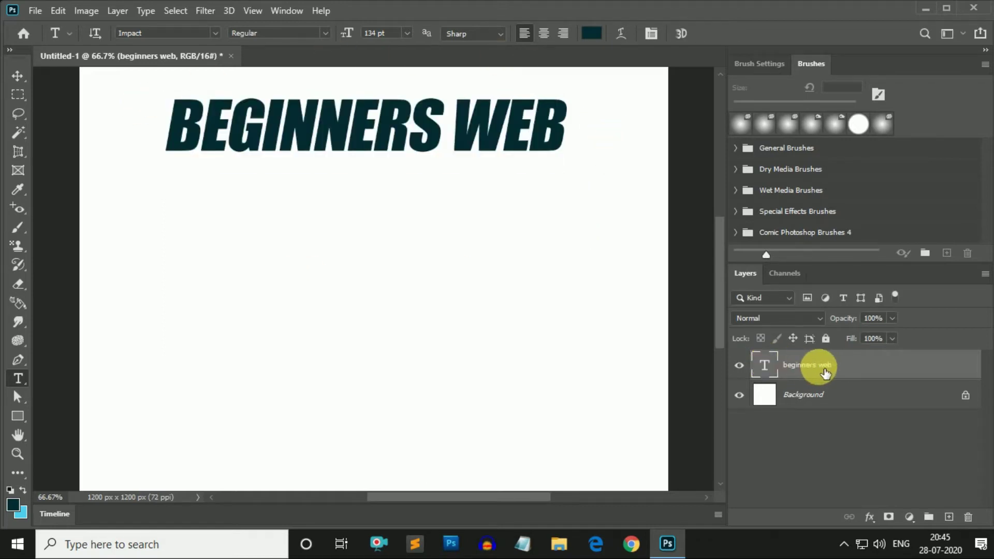
double_click(811, 369)
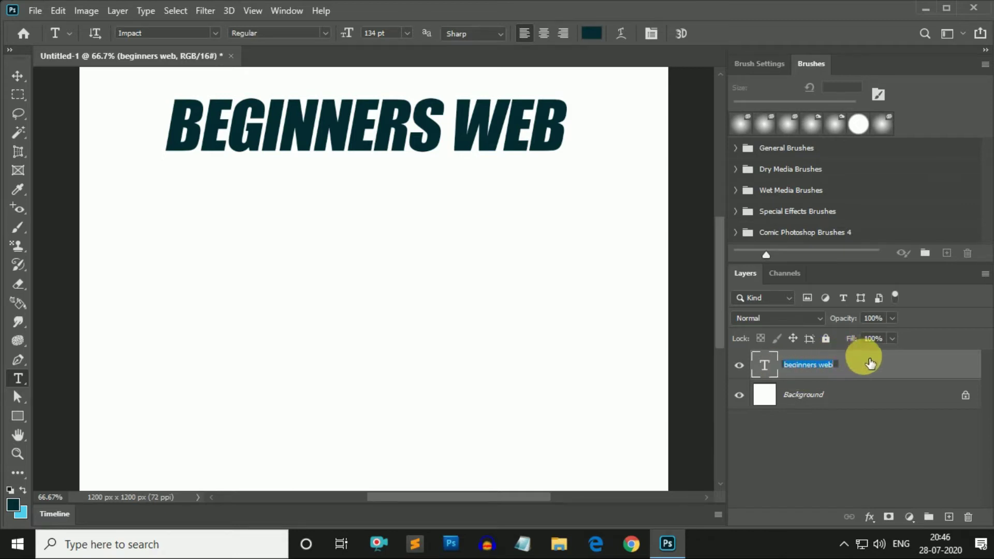
key(Return)
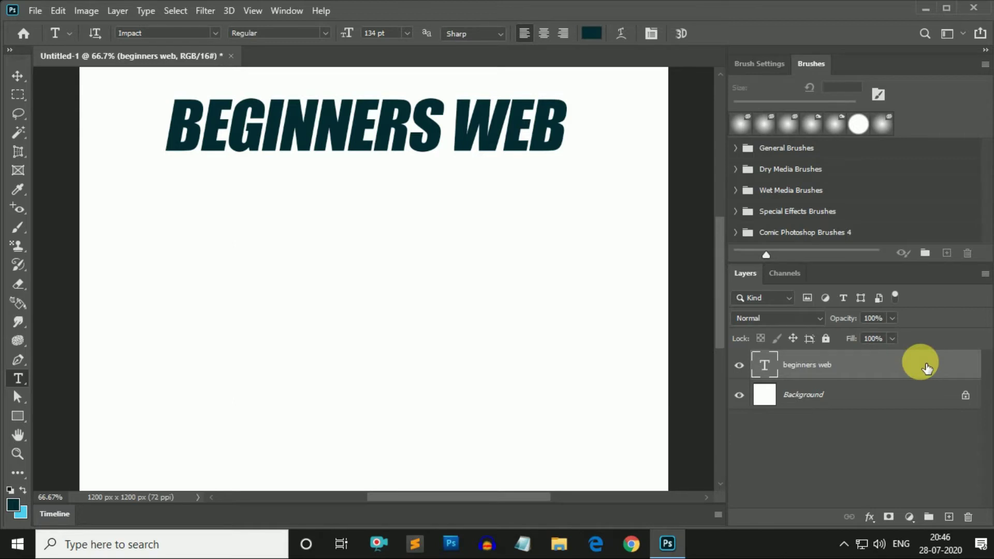
double_click(927, 368)
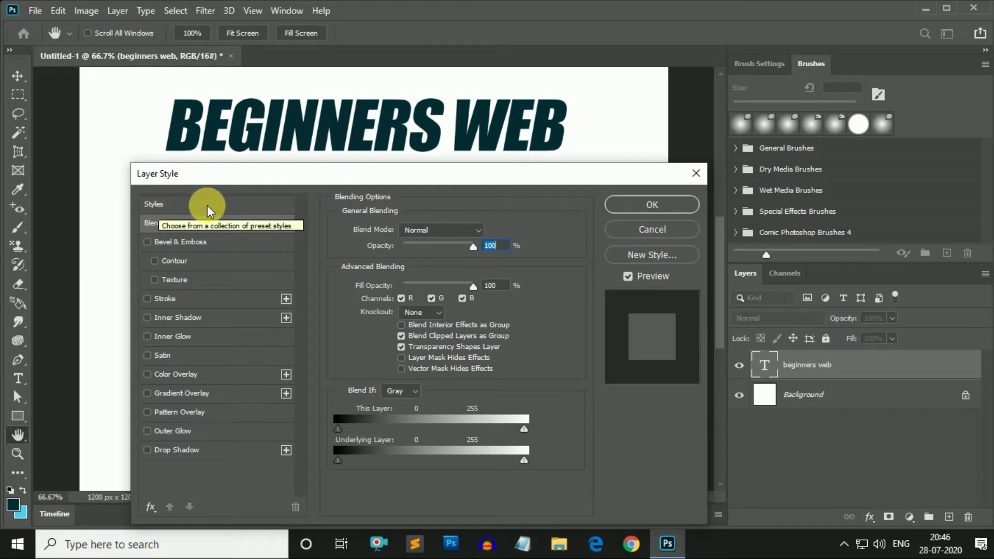
Preview Natural preset styles on the heading: grass, wood, and dark teal textures.
click(152, 207)
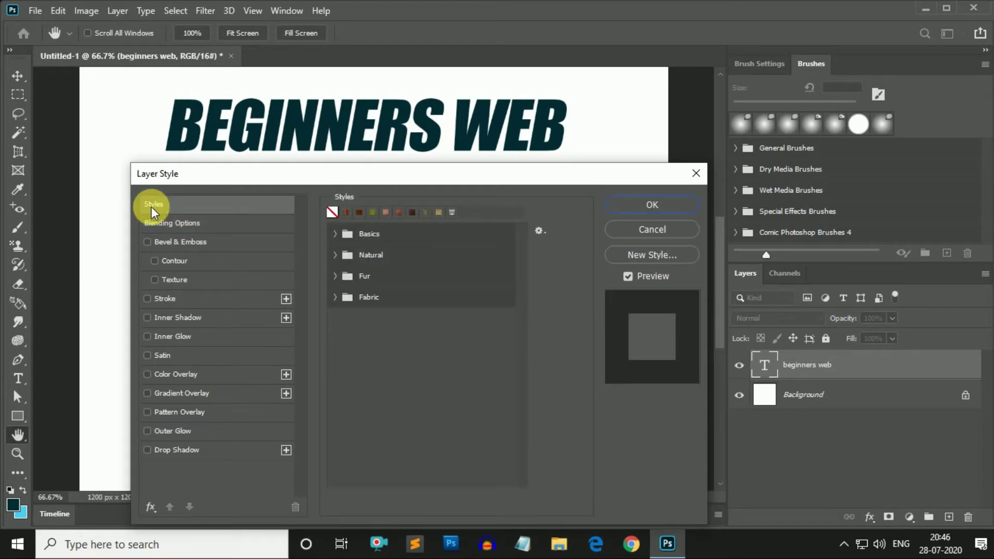
click(367, 234)
click(339, 237)
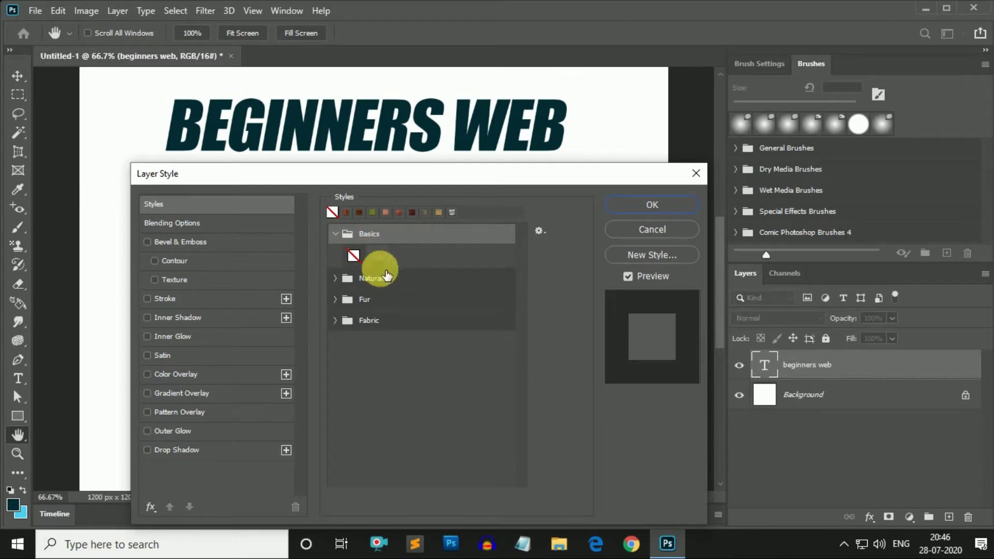
click(337, 278)
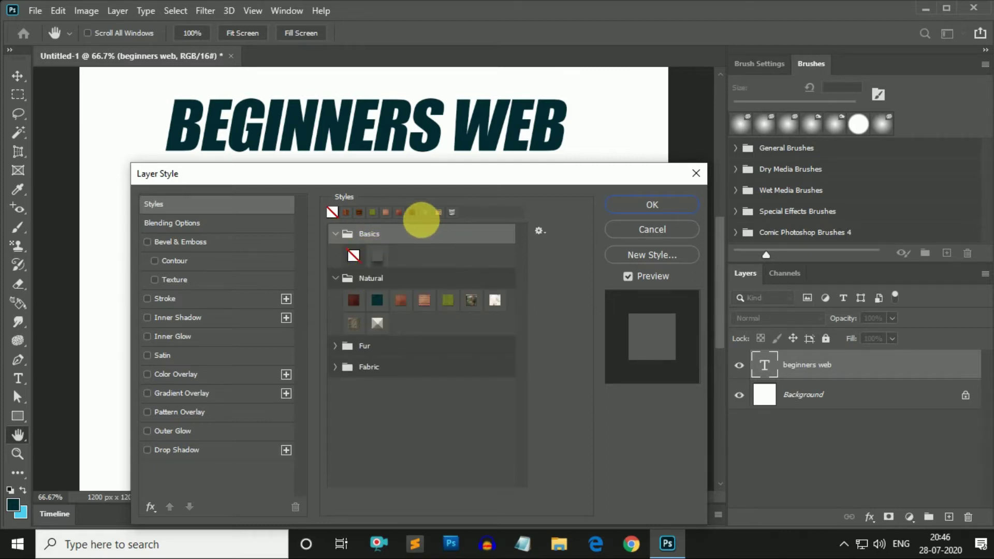
click(453, 306)
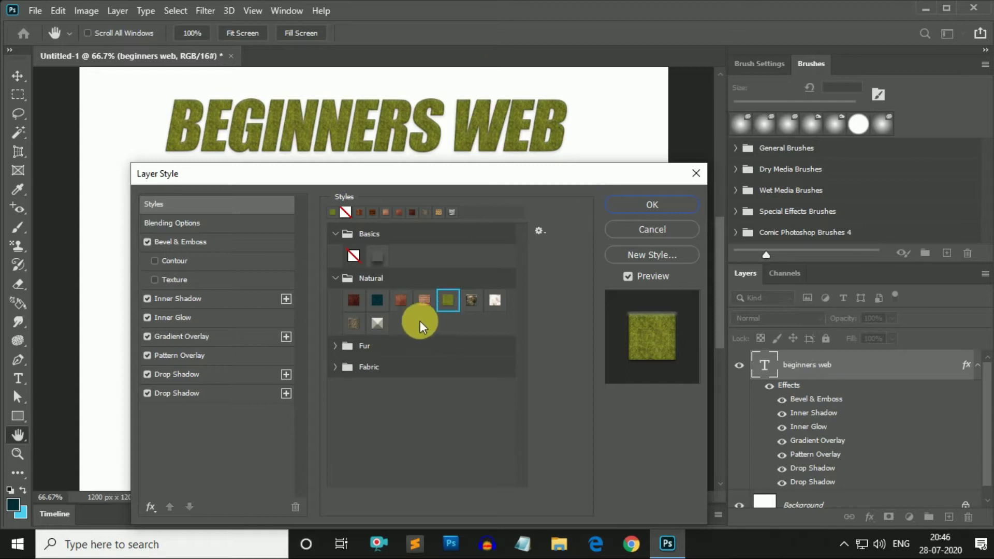
click(401, 300)
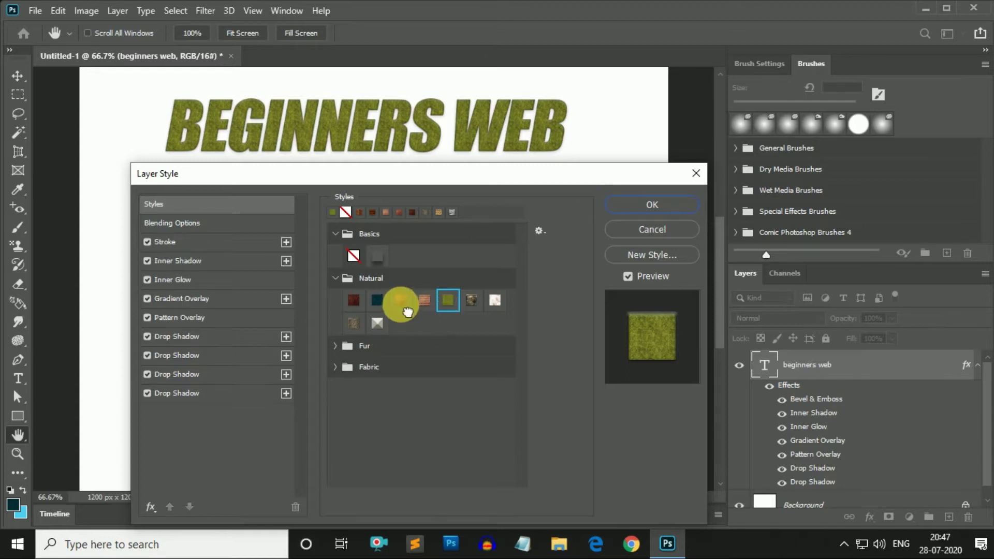
click(377, 300)
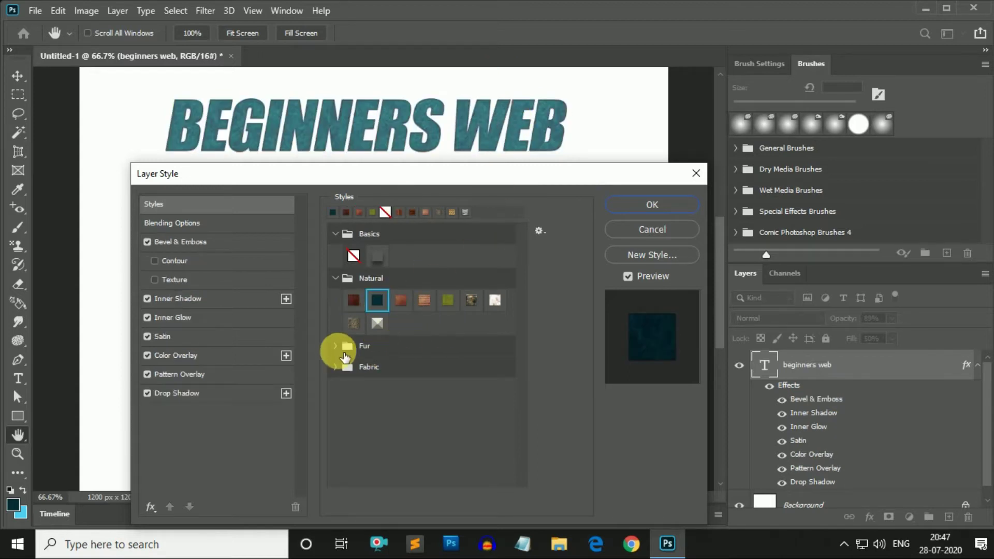
Preview two Fur styles, then clear the heading with Default Style (None).
click(337, 346)
click(456, 368)
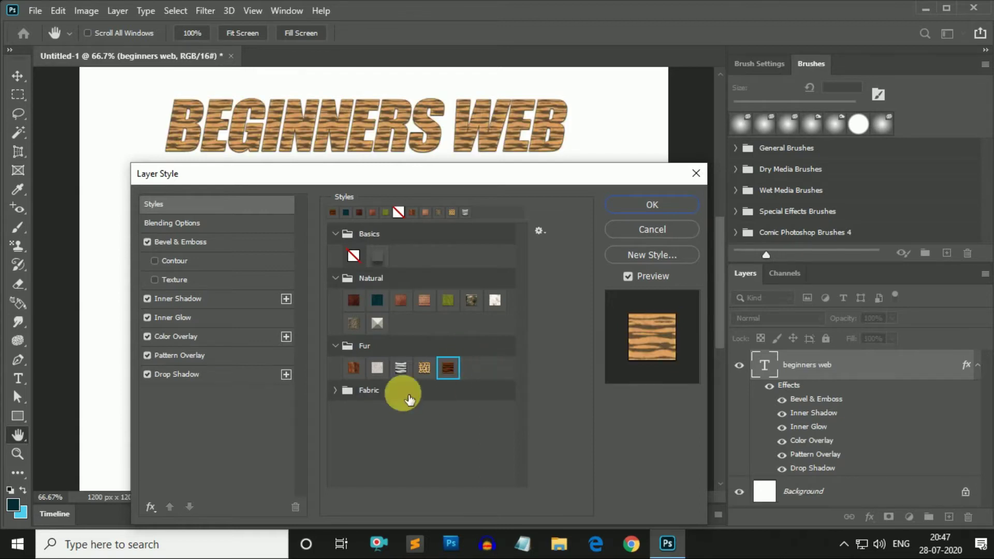
click(351, 371)
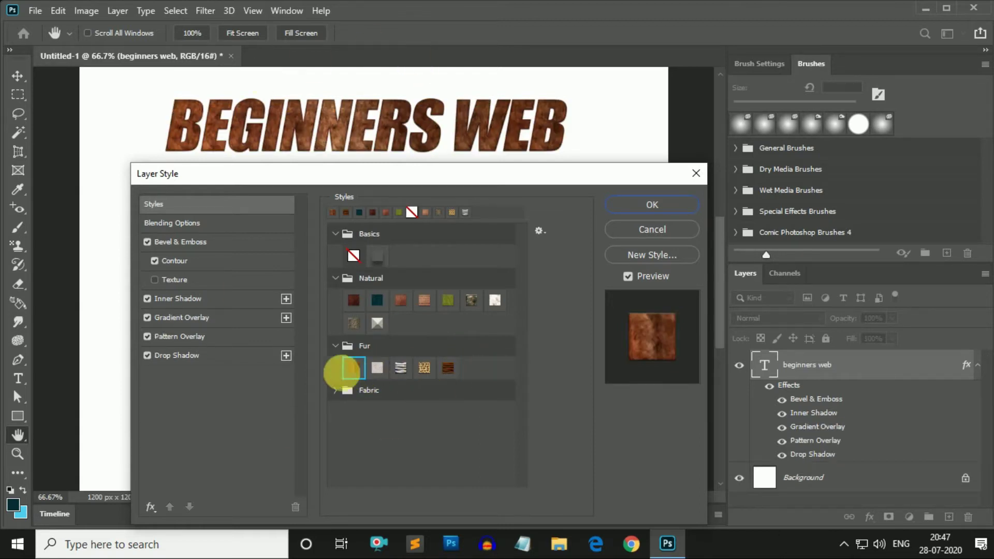
click(342, 348)
click(337, 278)
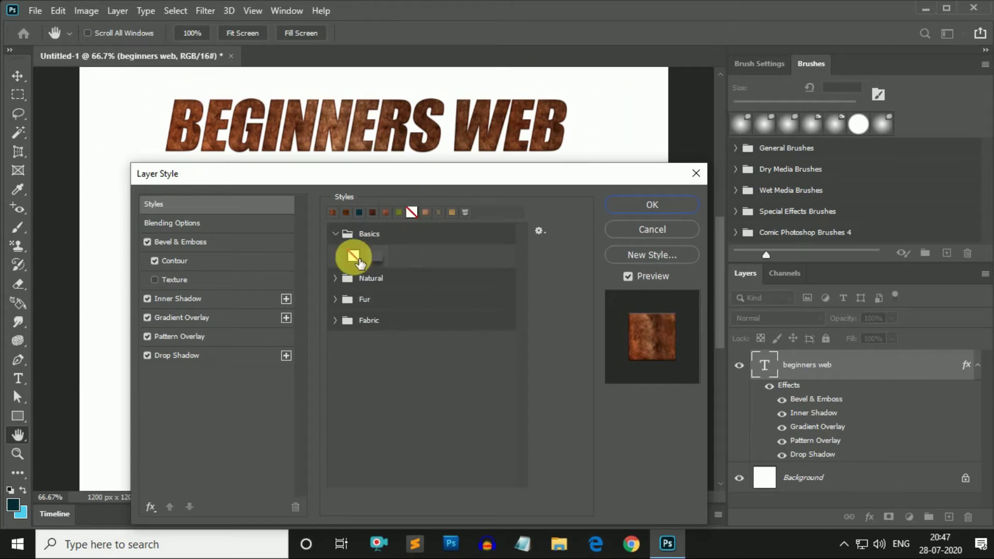
click(353, 256)
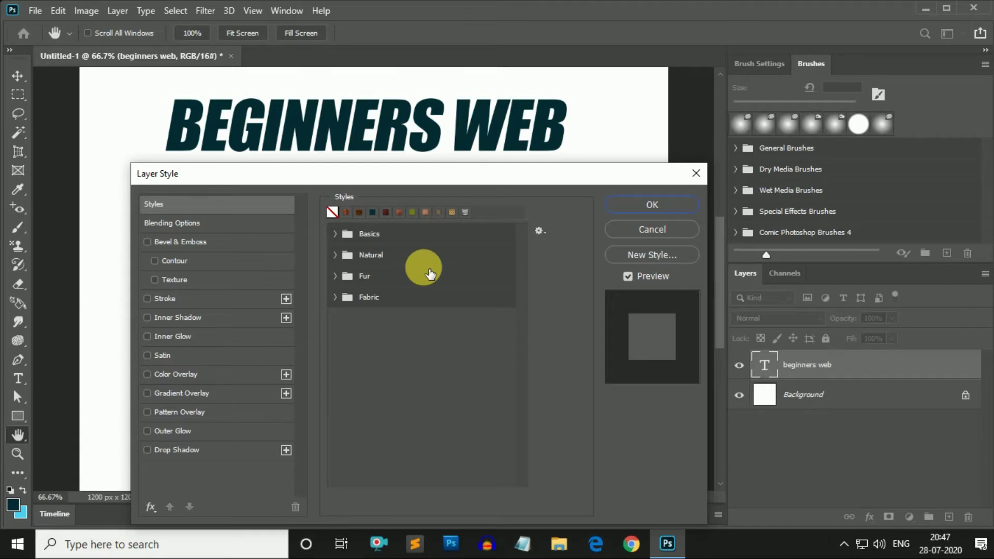
Cycle the style presets through large thumbnails, lists and names only, ending on Small Thumbnail.
click(538, 230)
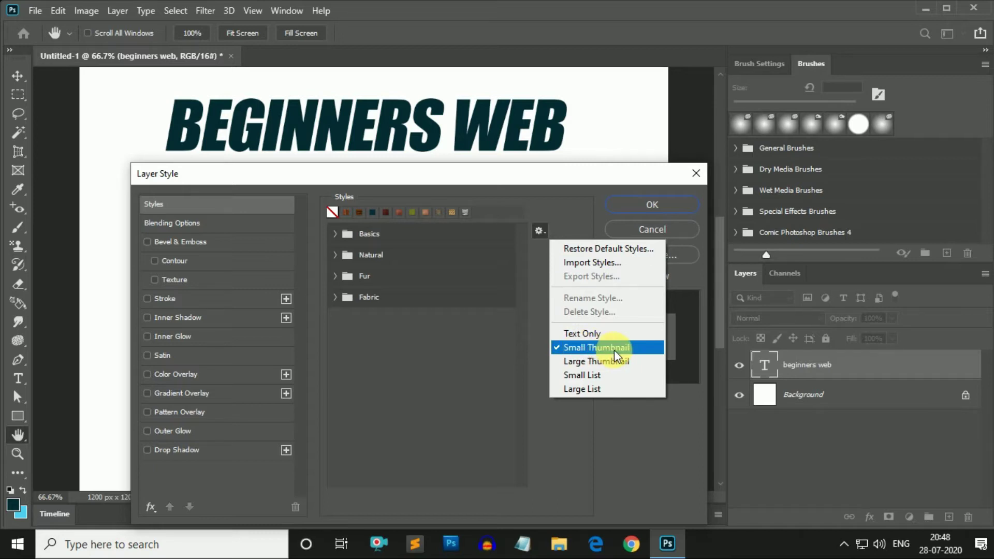
click(582, 362)
click(334, 255)
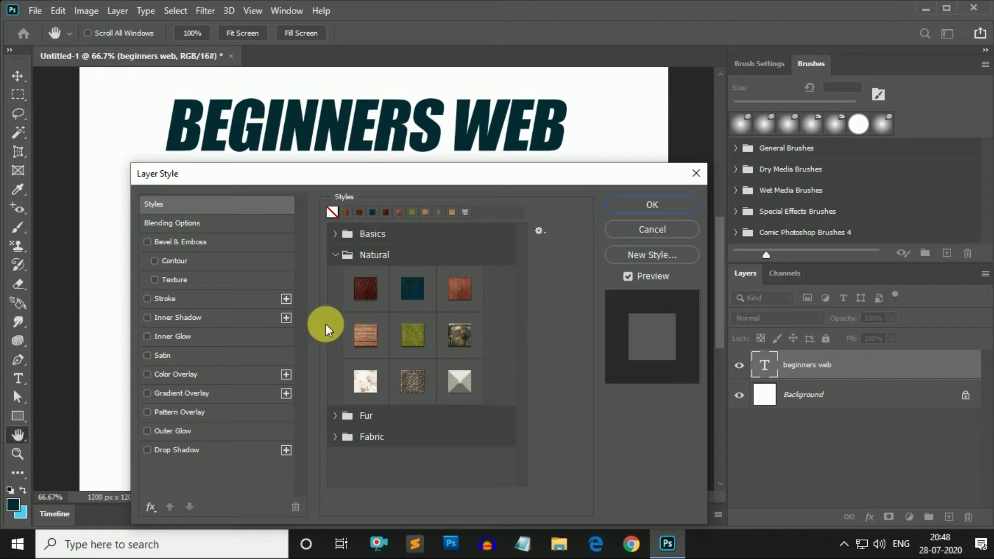
click(539, 229)
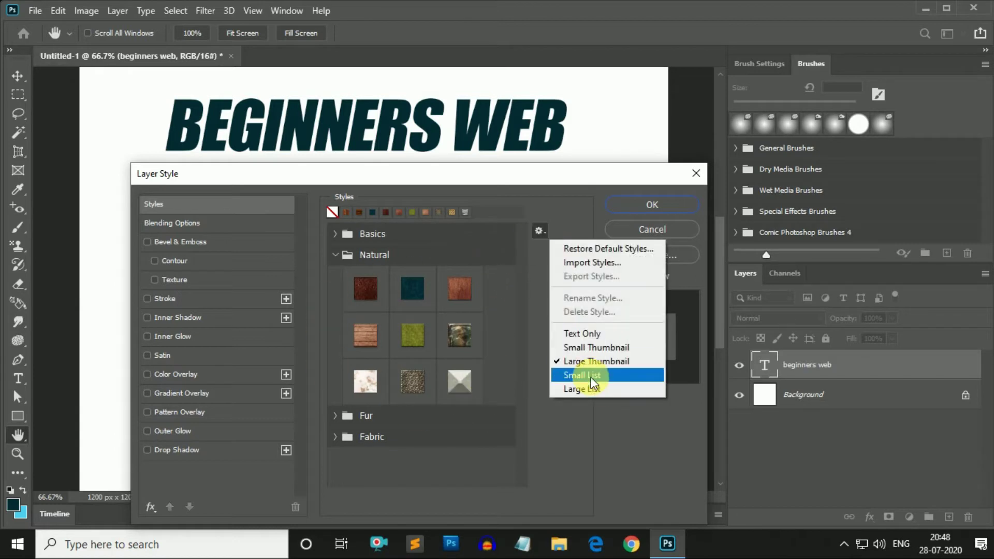
click(593, 377)
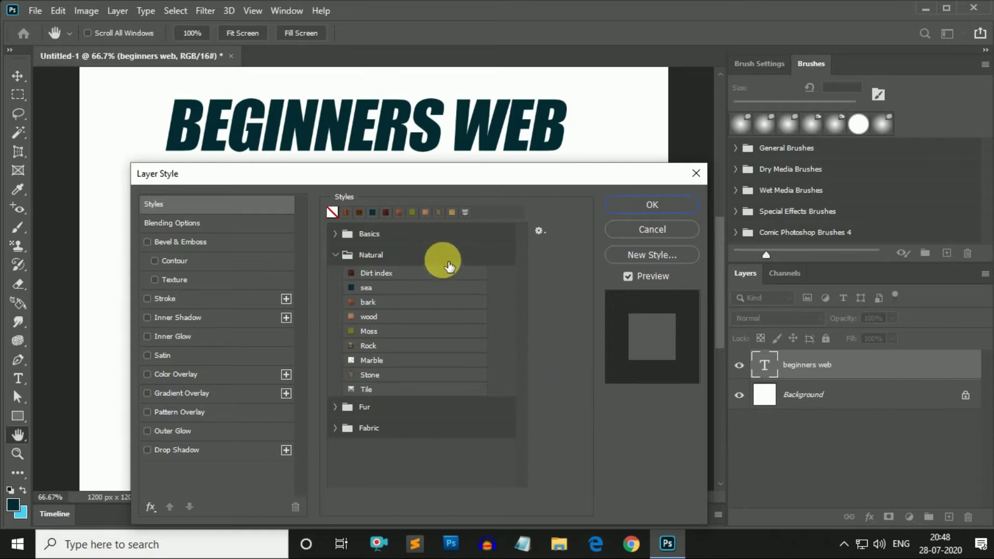
click(539, 232)
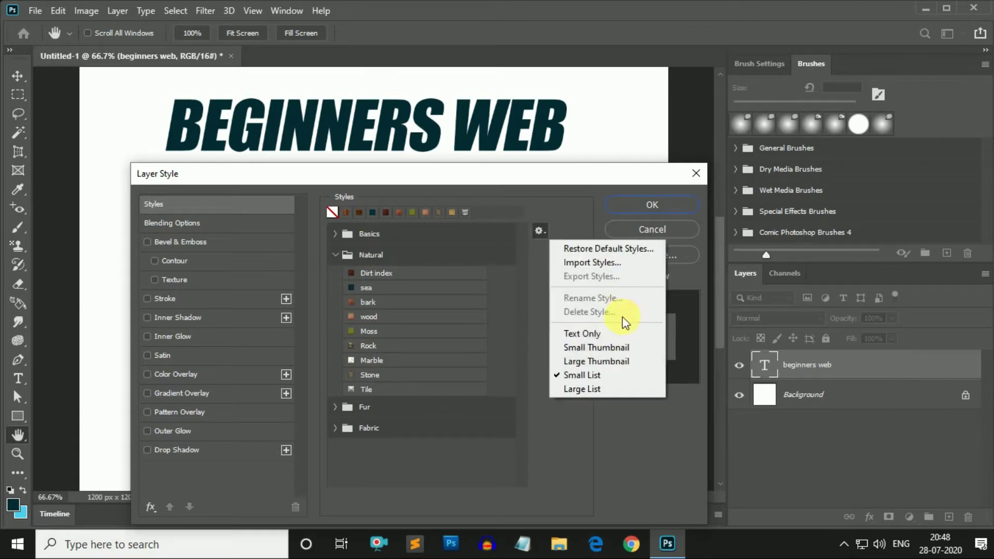
click(576, 393)
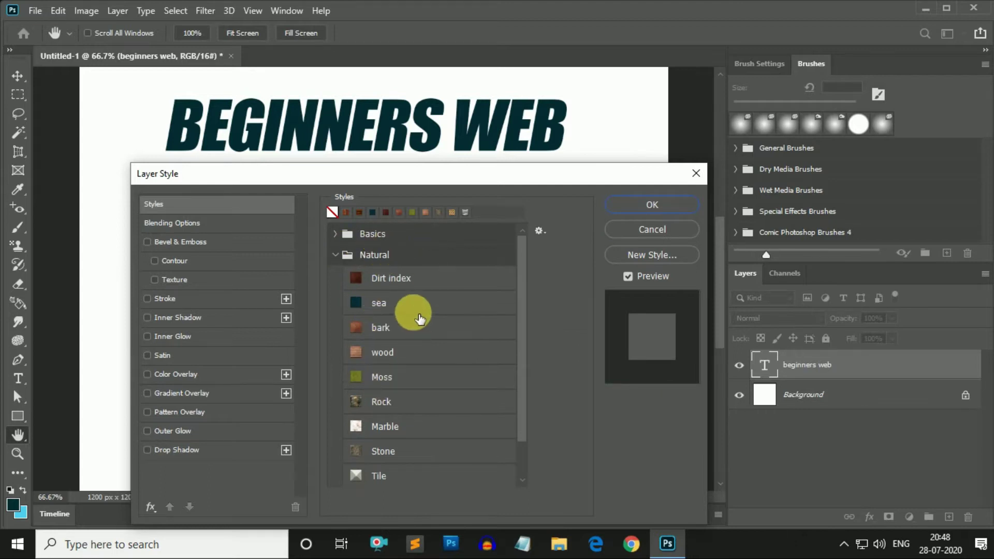
click(533, 231)
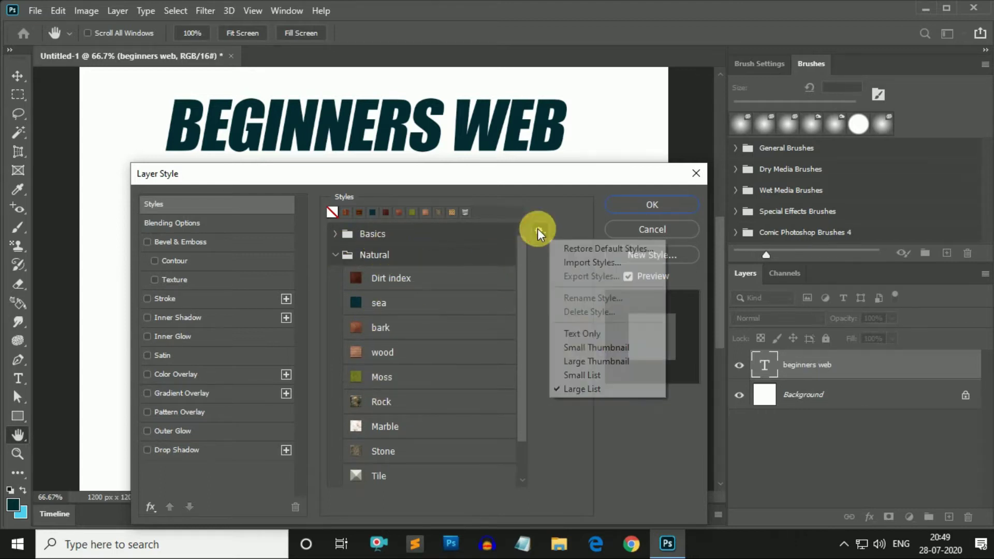
click(590, 333)
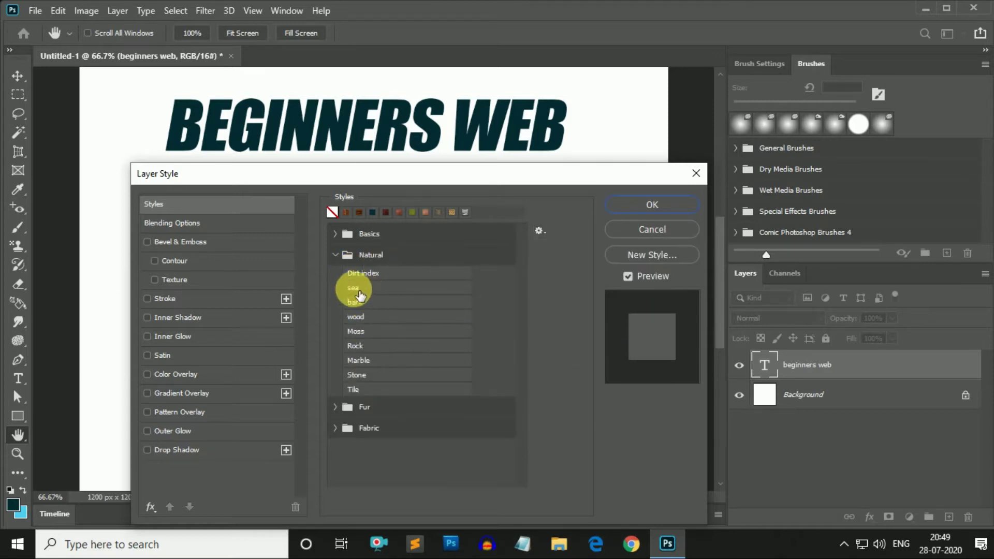
click(540, 231)
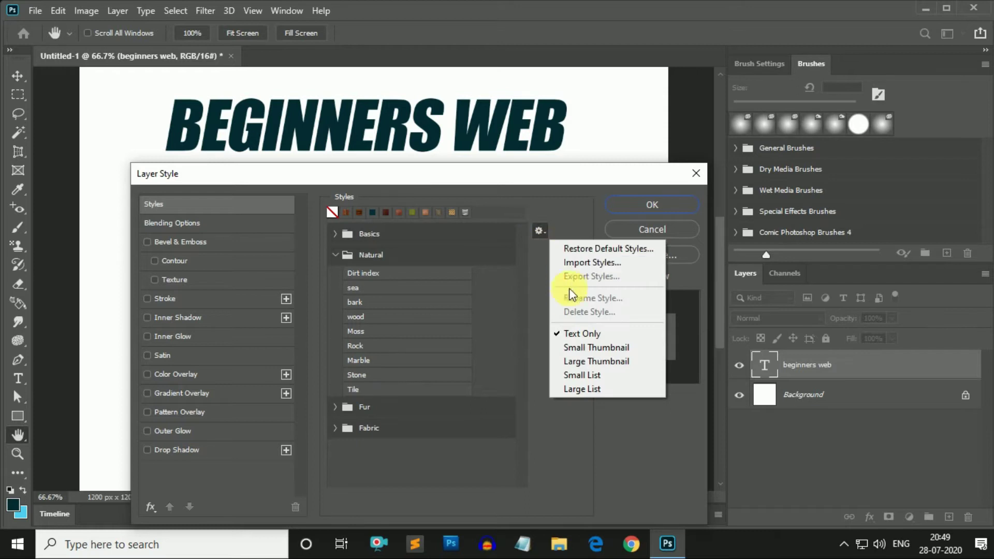
click(576, 347)
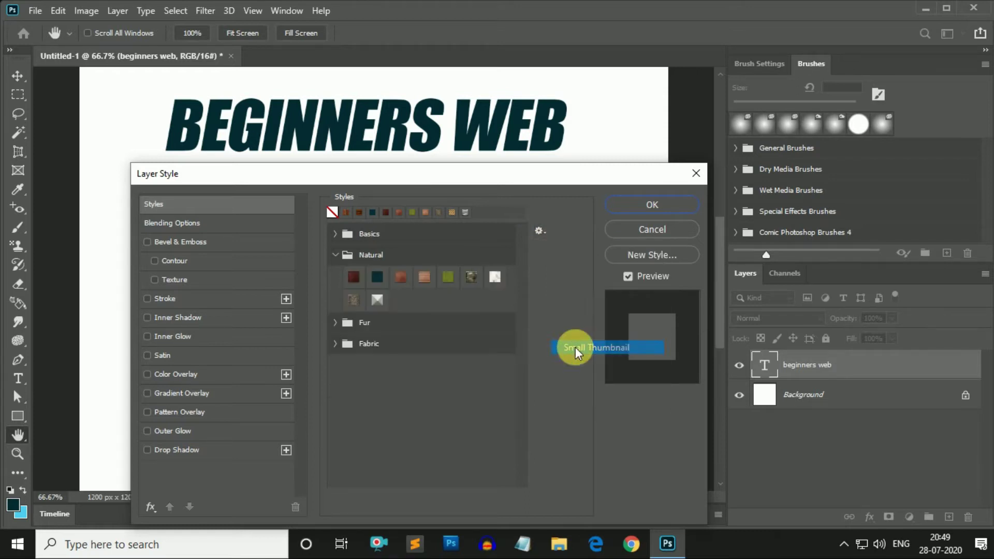
Enable Bevel & Emboss on the heading and show its Inner Bevel, Smooth settings.
click(166, 225)
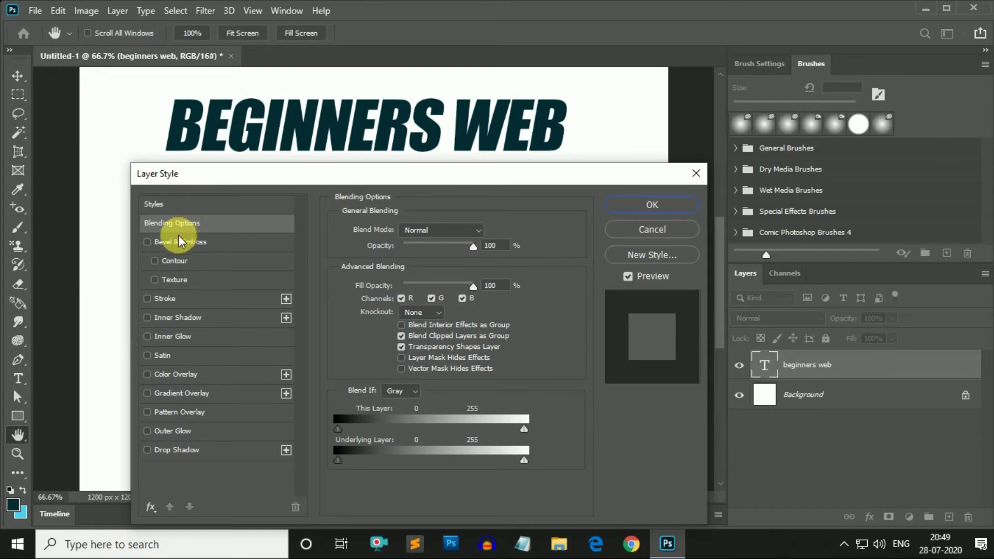
click(147, 243)
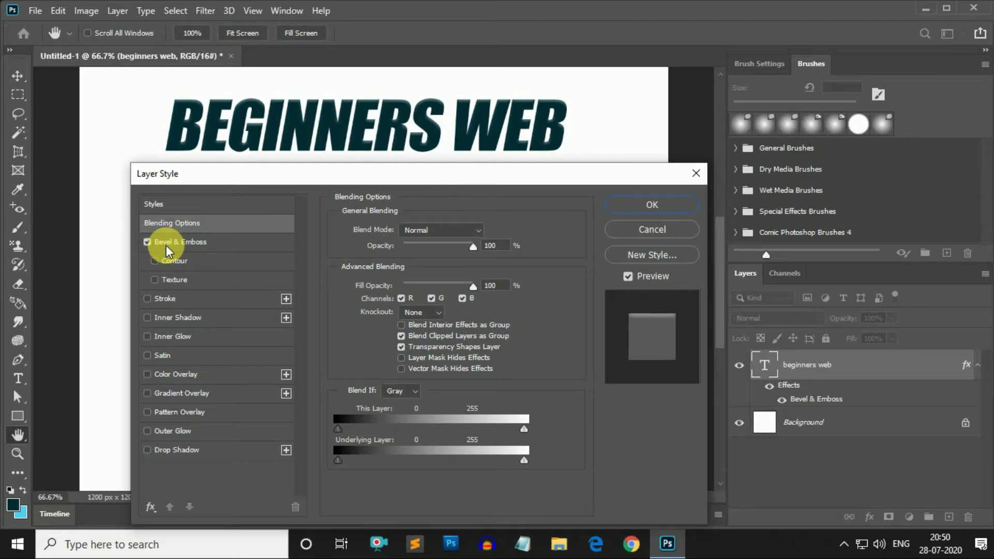
click(147, 242)
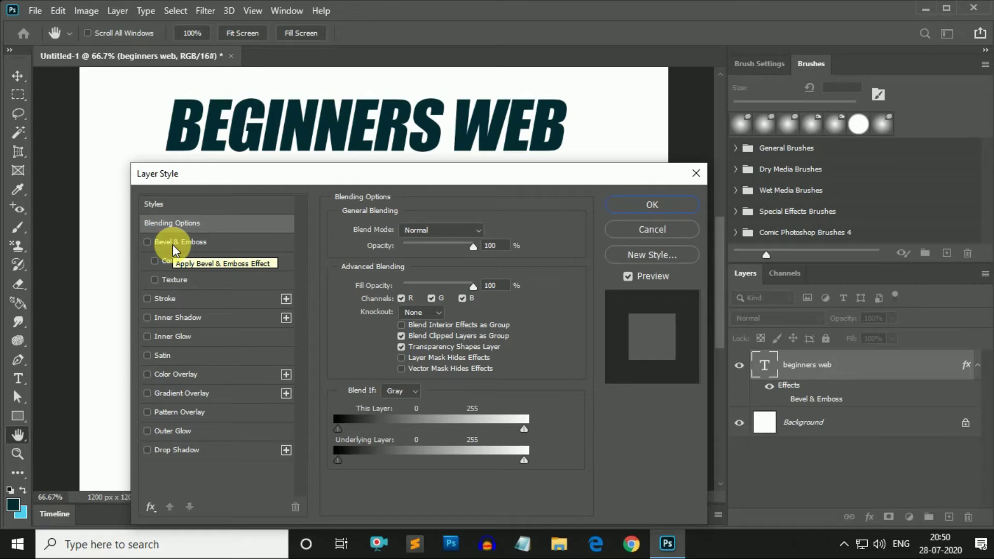
click(173, 243)
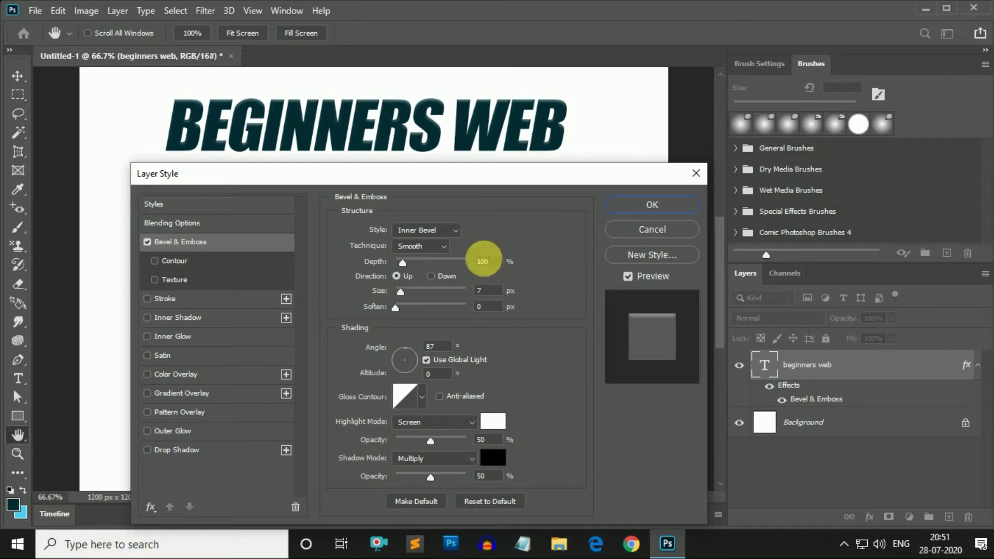
Keep Inner Bevel with direction Up and raise the bevel Depth to 636%.
click(458, 230)
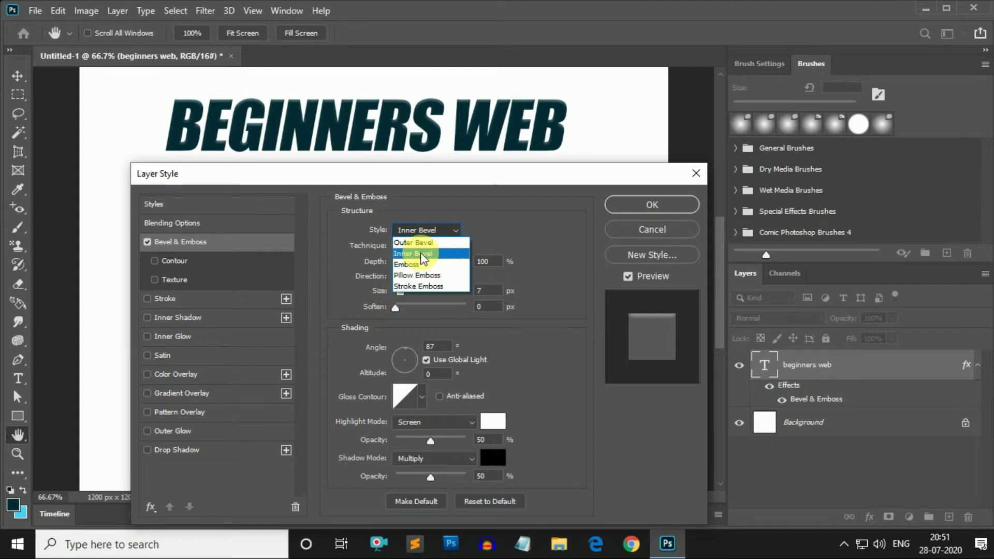
click(420, 253)
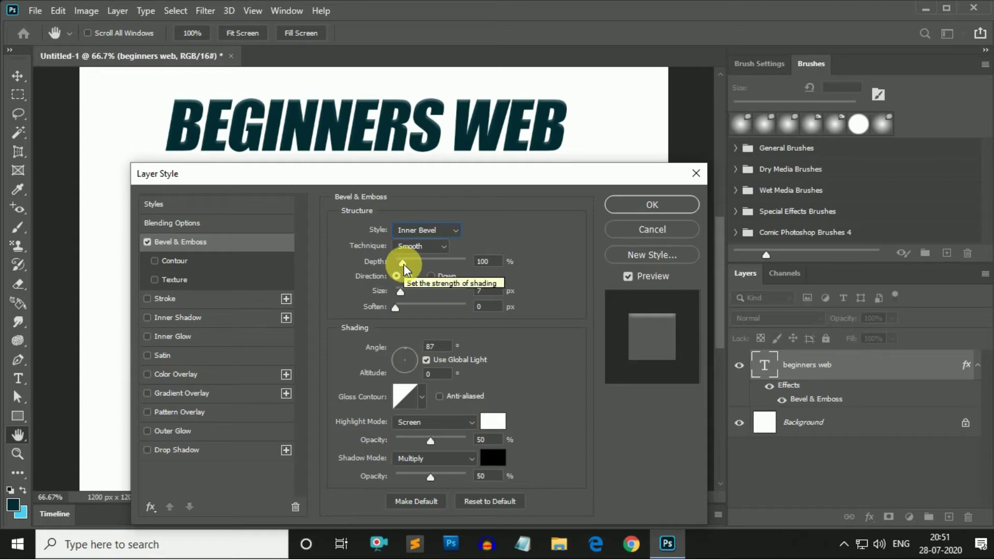
drag(403, 264, 441, 264)
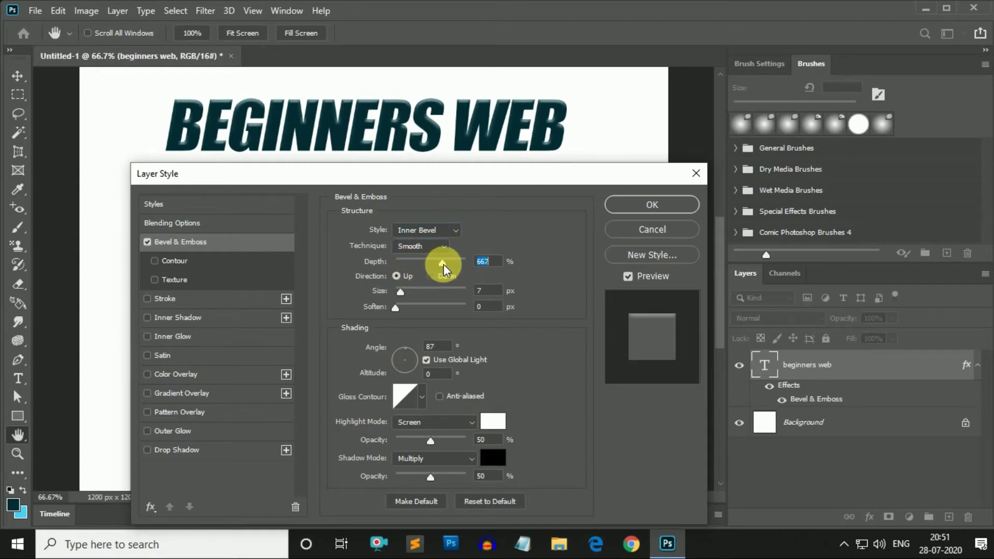
click(164, 247)
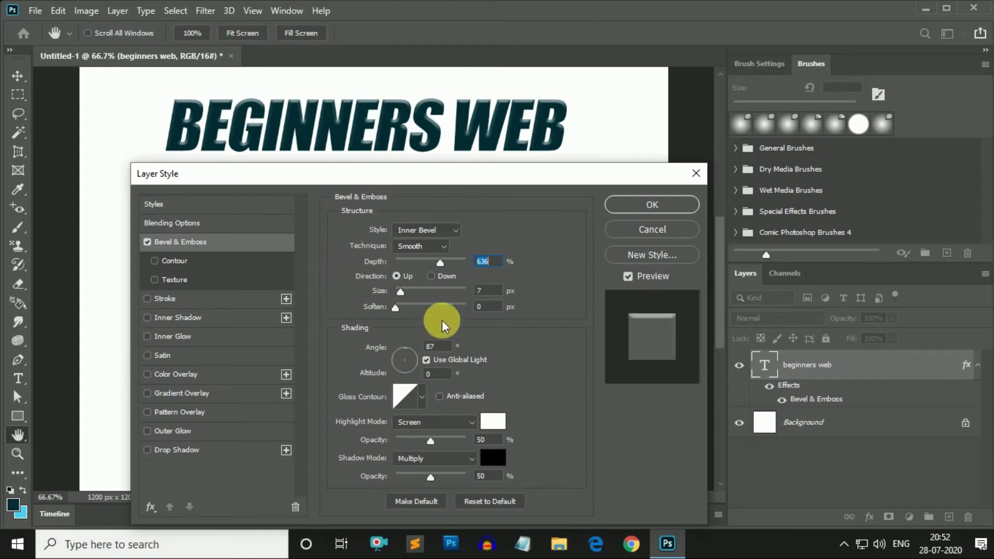
click(430, 276)
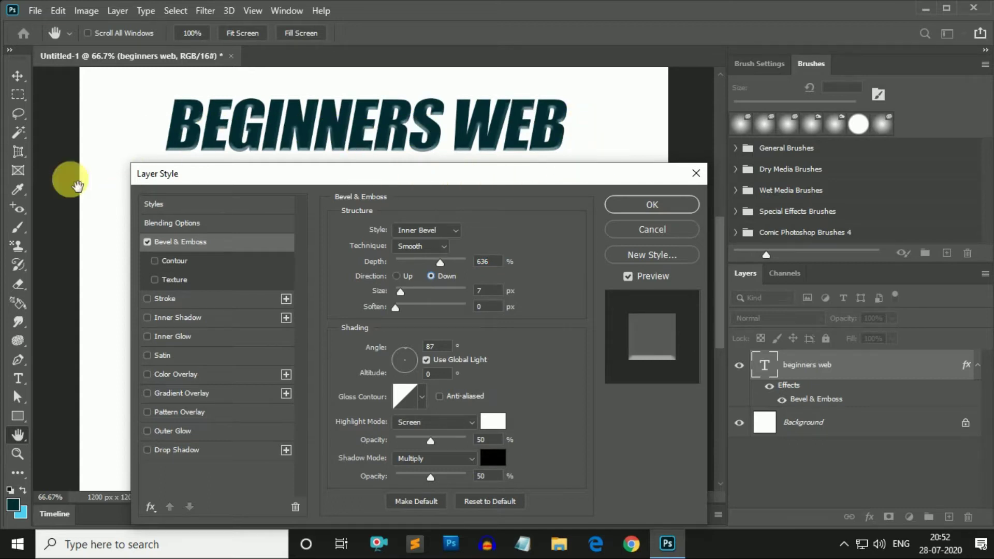
click(397, 277)
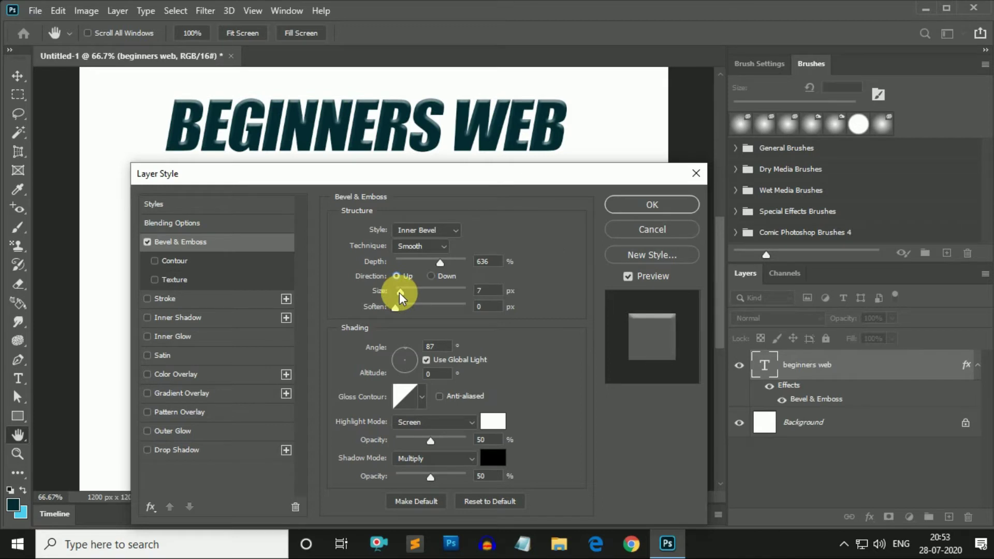
Set bevel Size 8 px, Soften 0 and lighting Angle 84°.
mouse_move(399, 293)
mouse_down()
mouse_move(455, 293)
mouse_move(406, 297)
mouse_up()
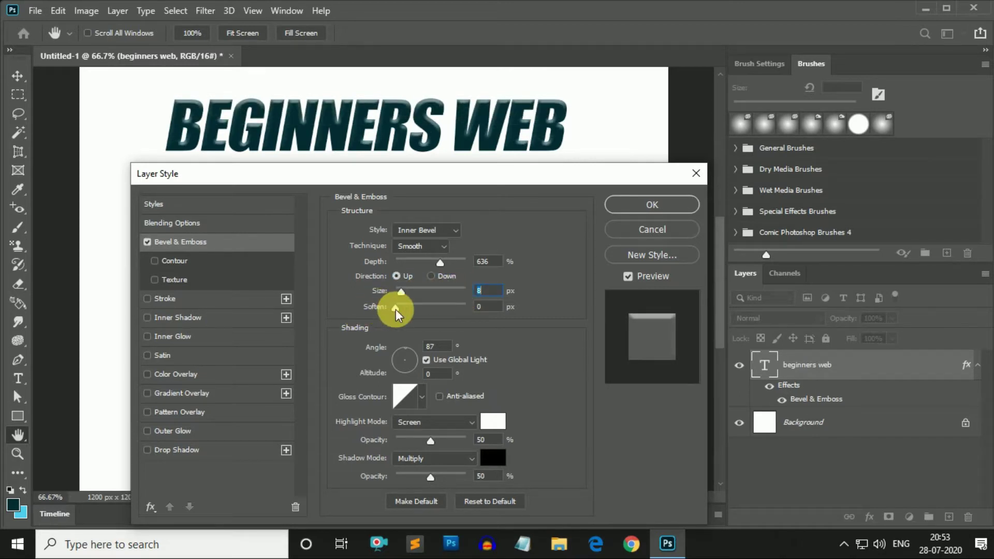
mouse_move(395, 309)
mouse_down()
mouse_move(511, 309)
mouse_move(350, 310)
mouse_up()
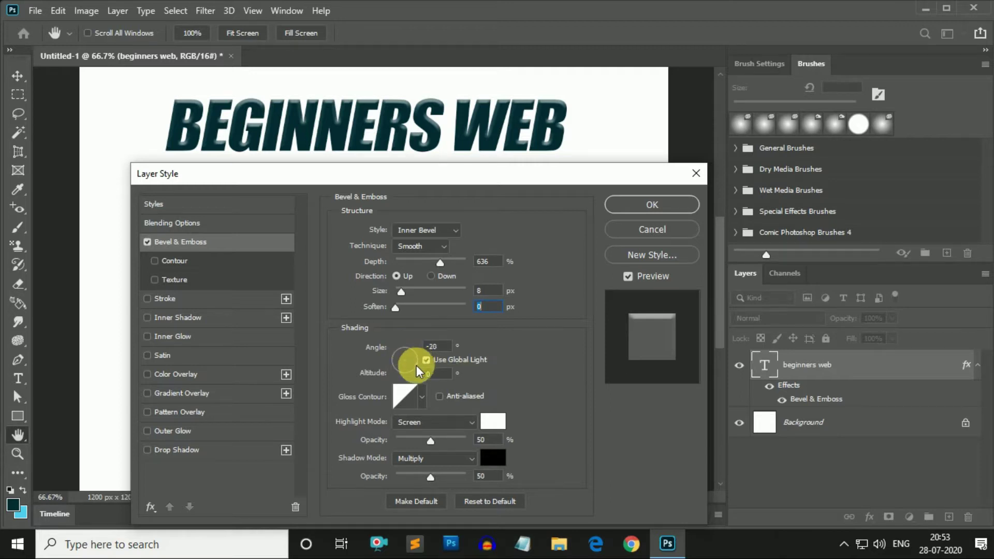
mouse_move(416, 366)
mouse_down()
mouse_move(399, 381)
mouse_move(392, 360)
mouse_up()
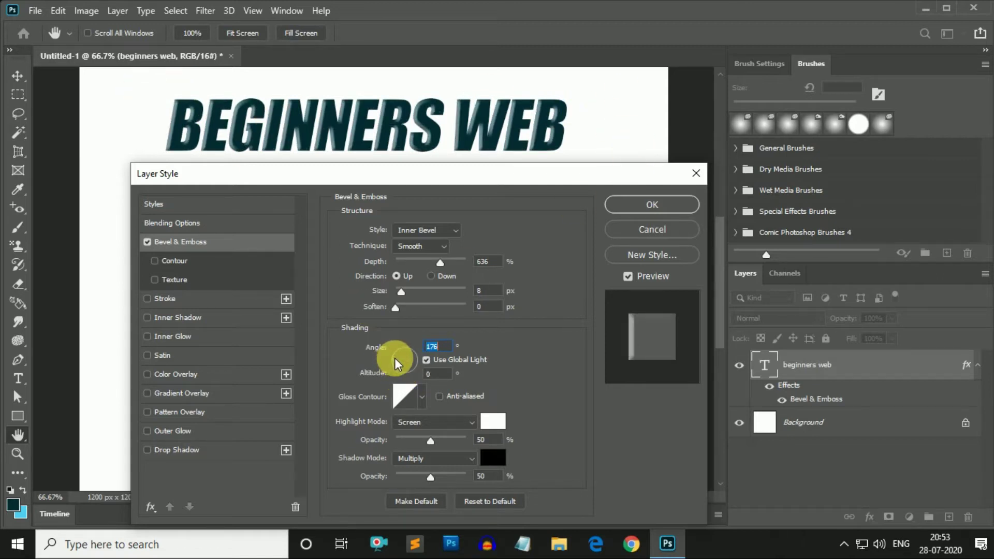
drag(394, 360, 415, 317)
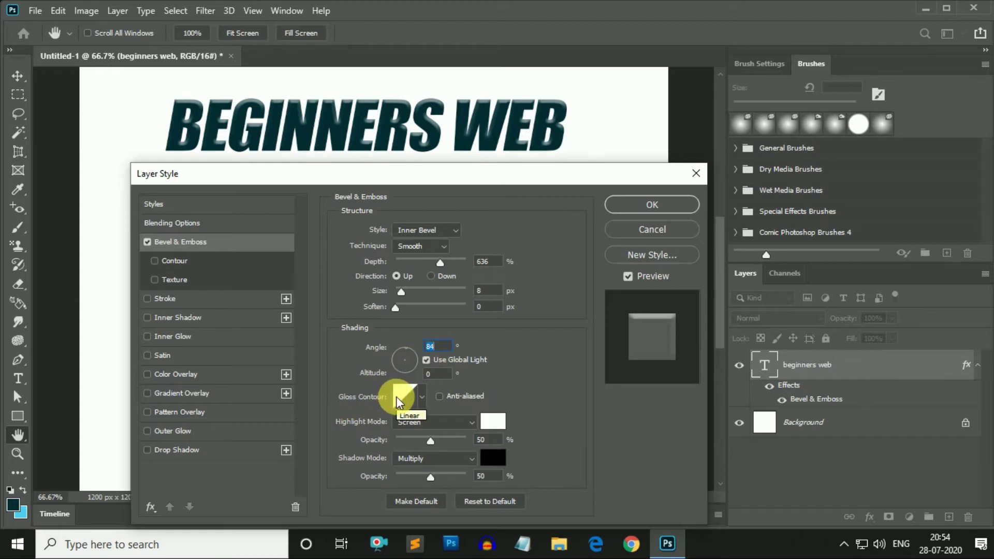
Preview Cone and other first- and second-row gloss contours on the bevelled text.
click(423, 397)
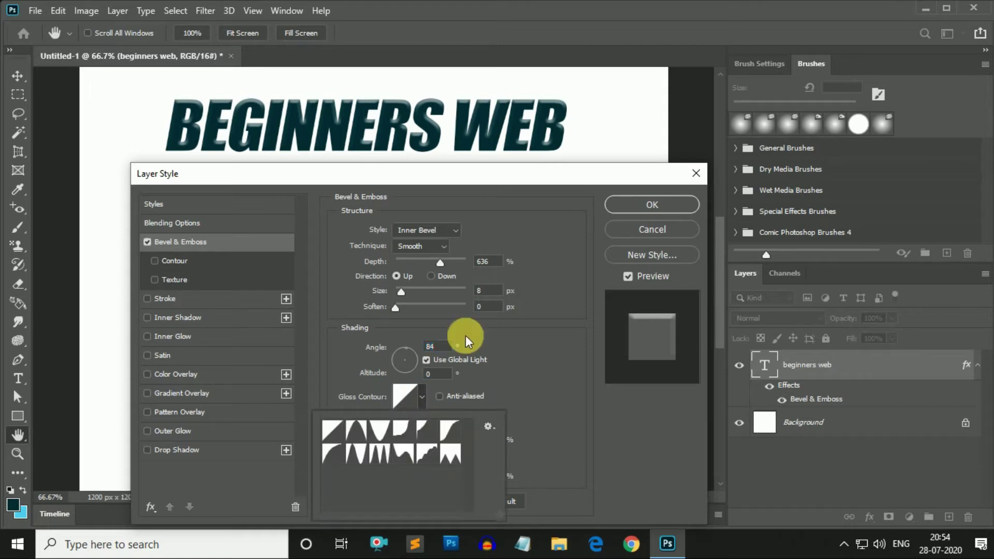
click(369, 437)
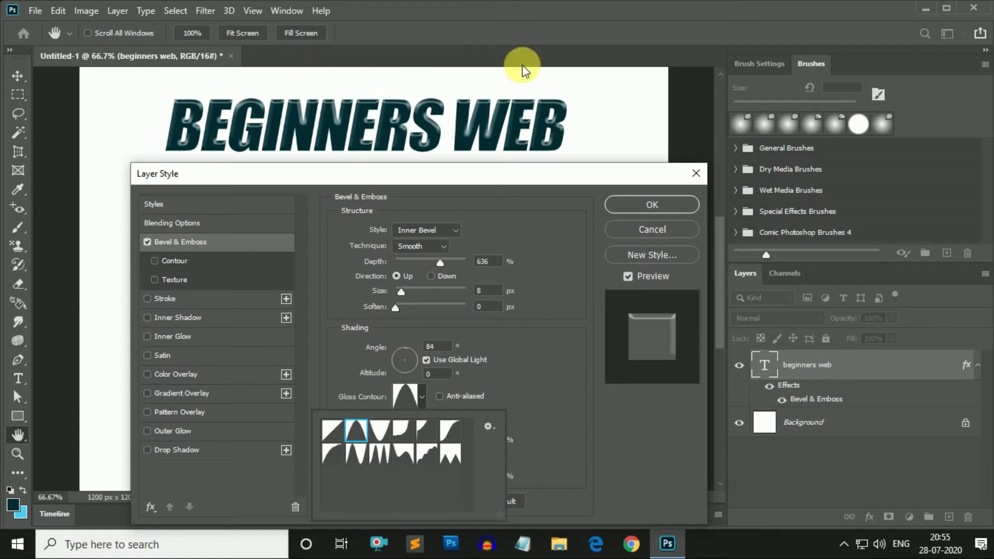
click(384, 437)
click(404, 430)
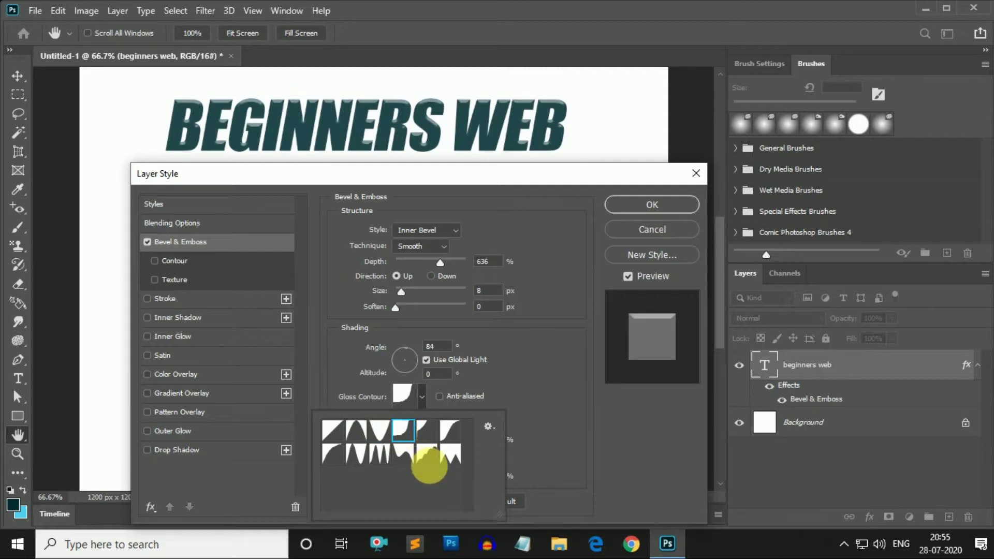
click(404, 454)
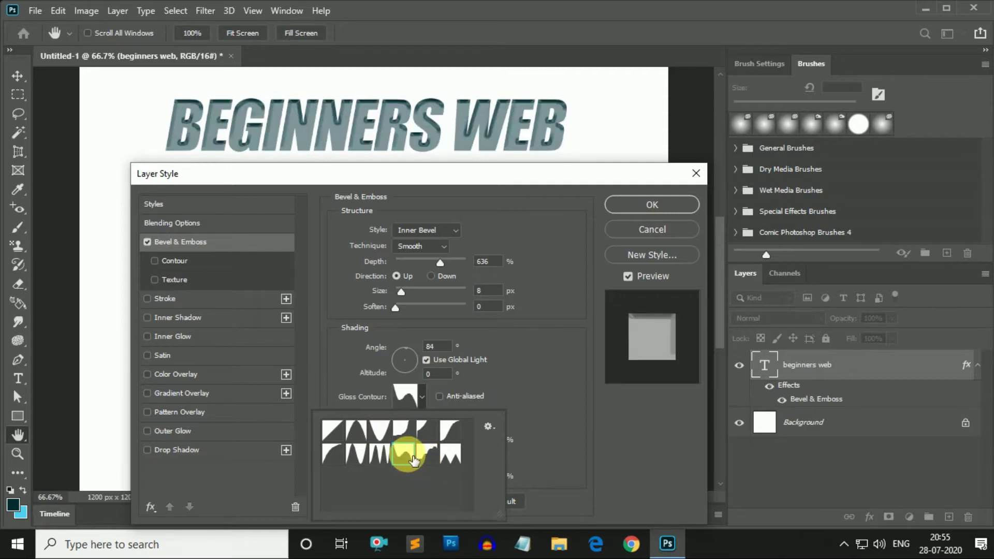
click(381, 456)
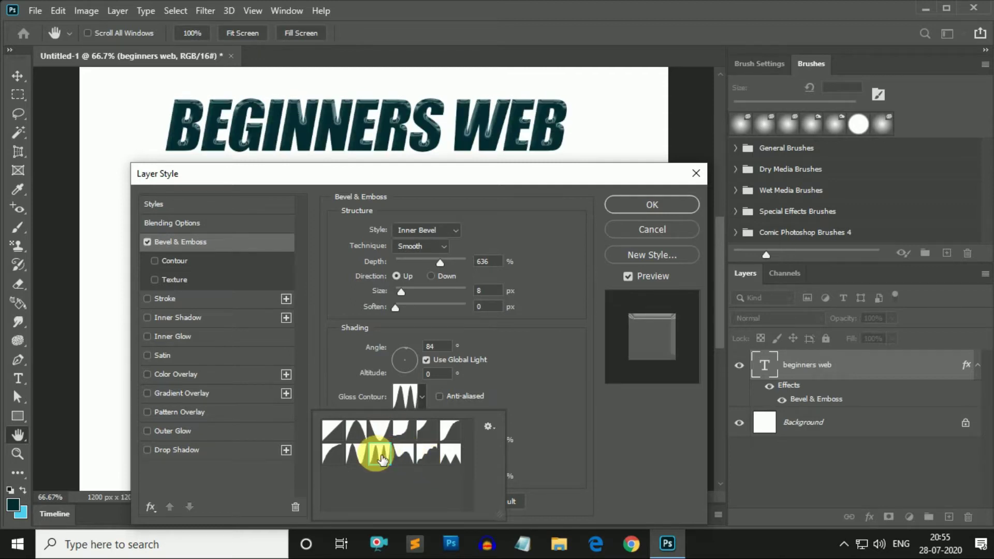
Try further gloss contours, including U-shaped and Cone, then settle on Linear and open the contour editor.
click(412, 457)
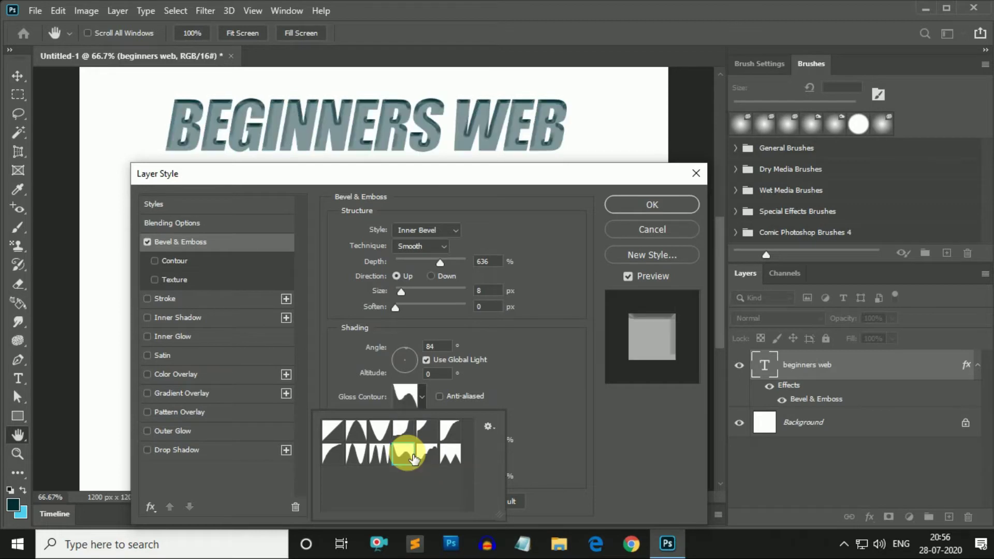
click(435, 460)
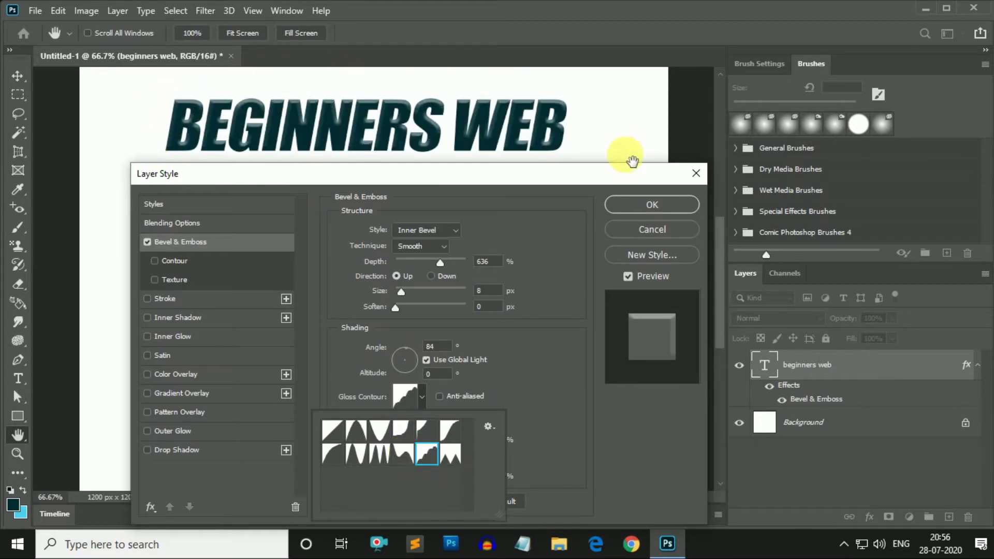
click(381, 431)
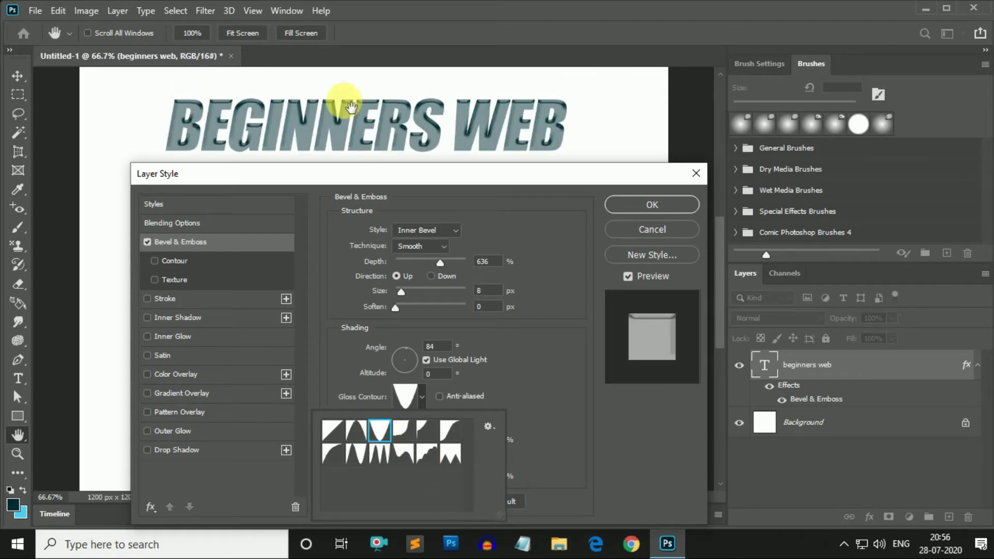
click(366, 430)
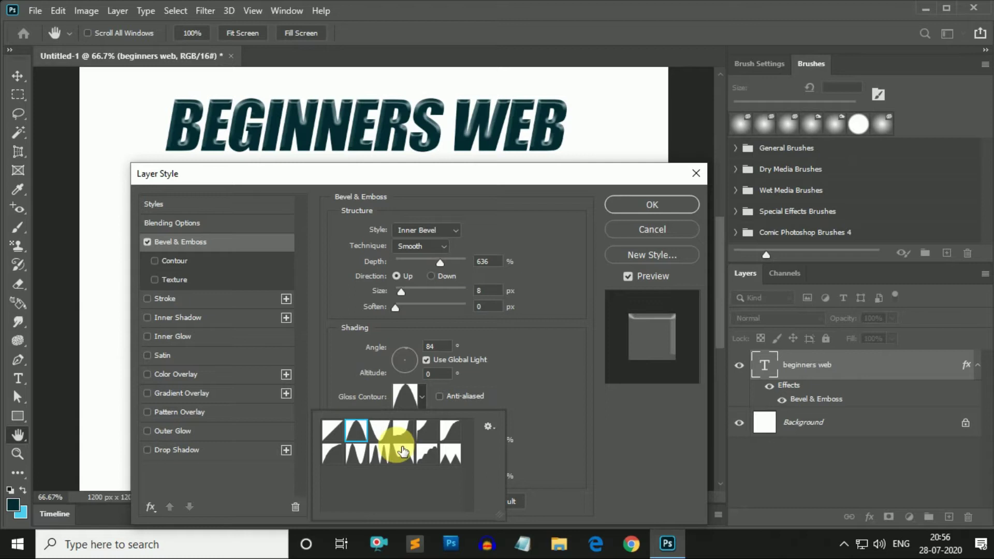
click(343, 440)
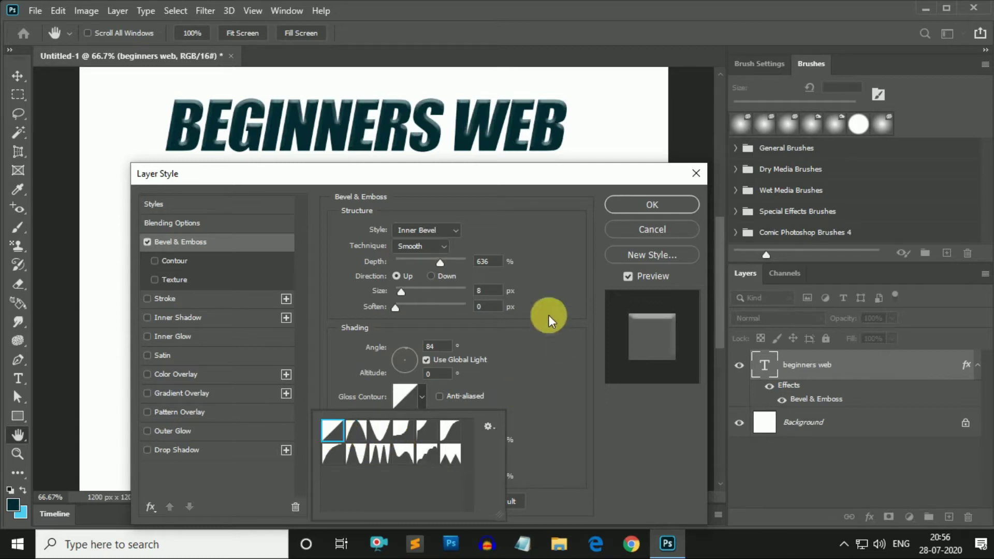
click(406, 396)
drag(565, 300, 524, 281)
mouse_move(469, 351)
mouse_down()
mouse_move(491, 372)
mouse_move(539, 388)
mouse_move(463, 294)
mouse_move(463, 313)
mouse_up()
click(517, 383)
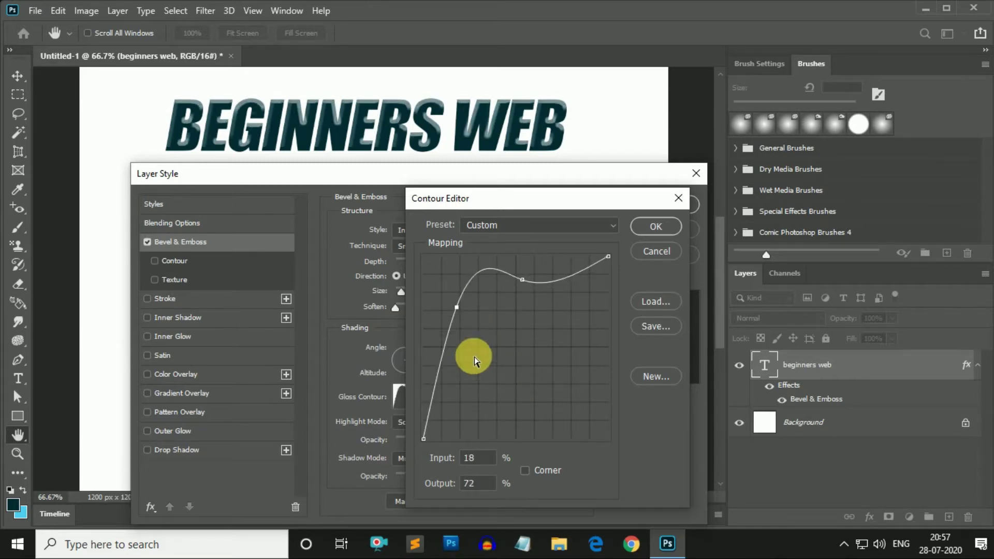
mouse_move(489, 278)
mouse_down()
mouse_move(544, 381)
mouse_move(512, 348)
mouse_move(521, 348)
mouse_up()
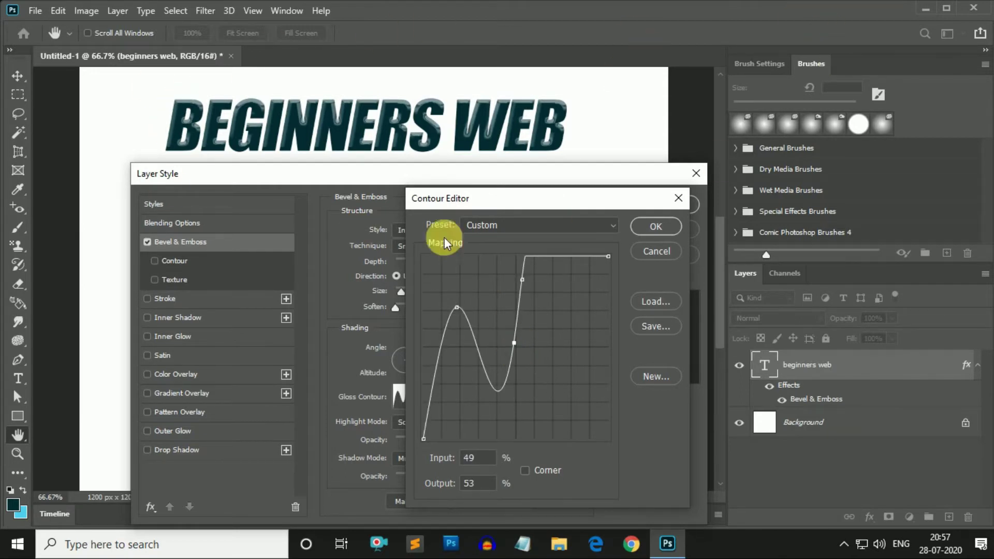
click(651, 254)
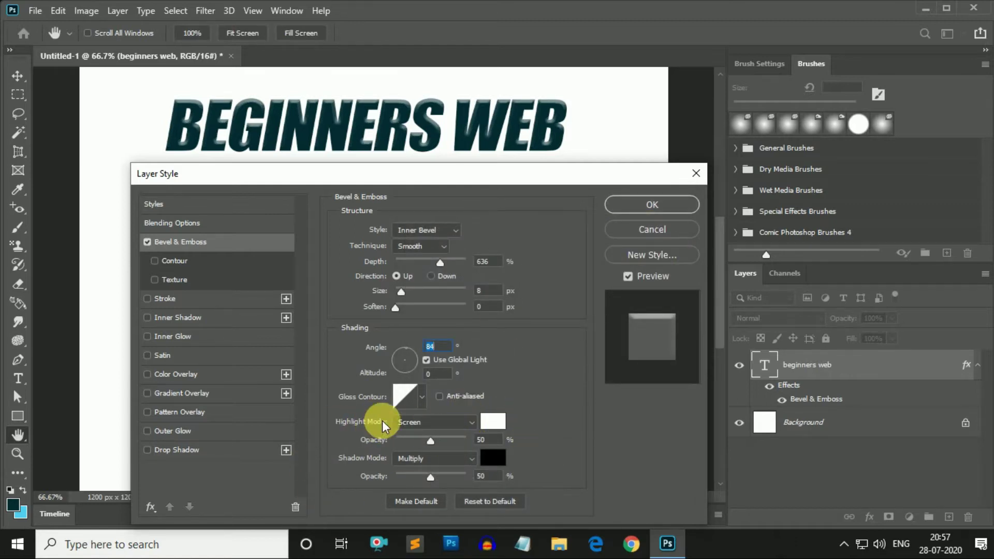
Set the Screen-mode bevel highlight colour to red ff0000 and fade its opacity to 0%.
click(452, 421)
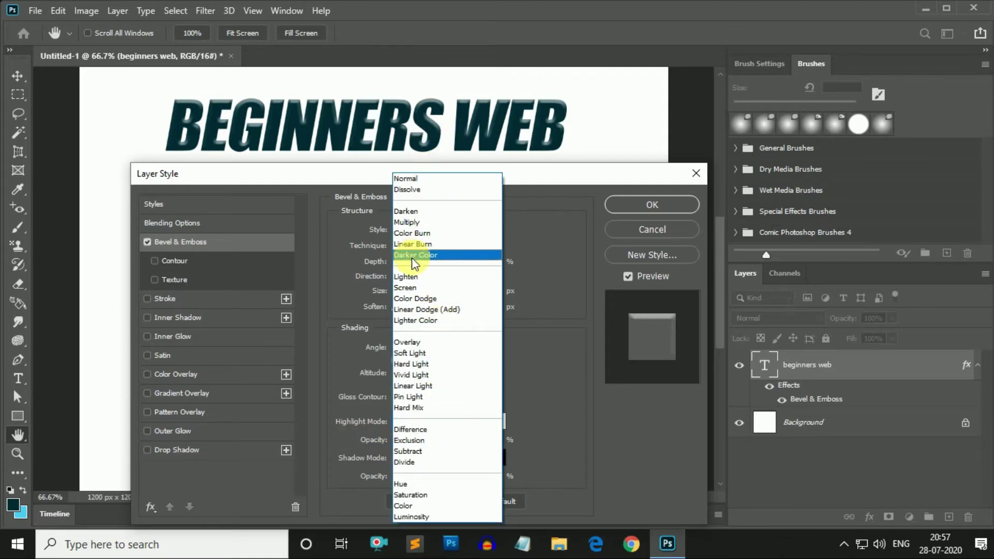
click(408, 288)
click(493, 423)
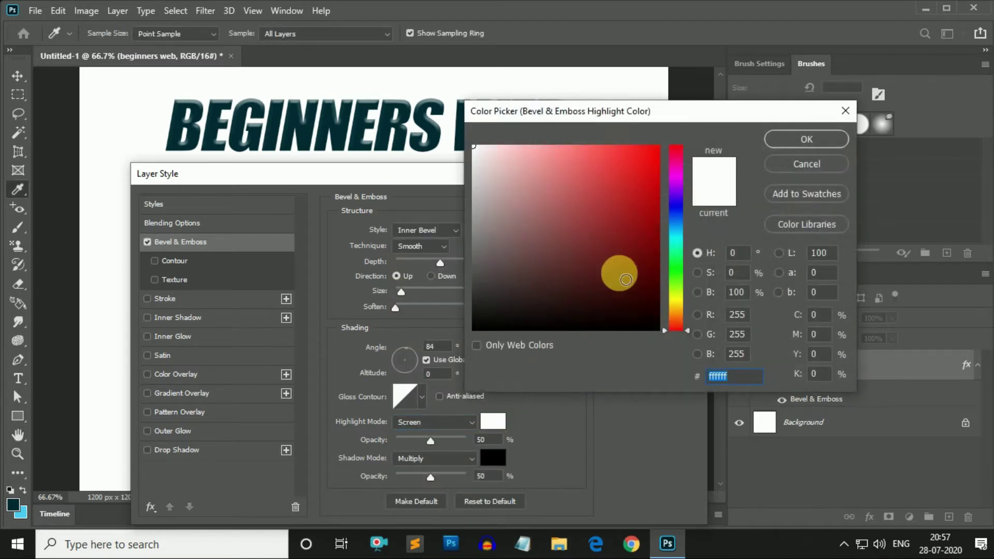
text(ff0000)
click(814, 147)
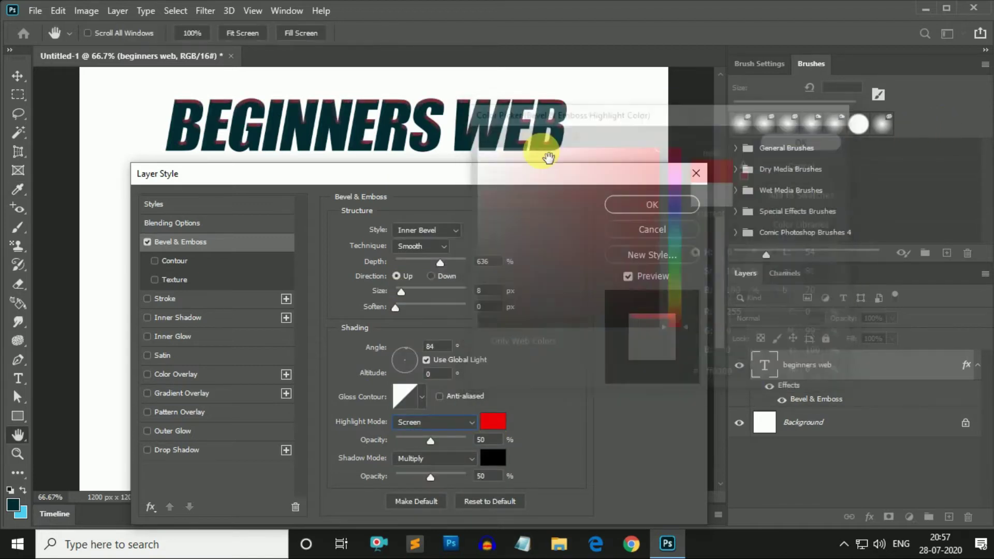
drag(430, 440, 448, 446)
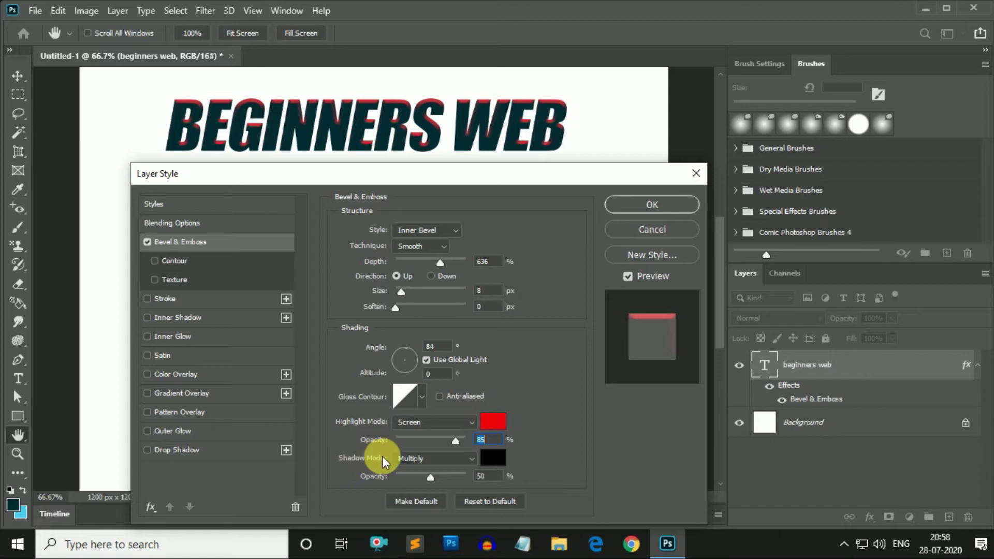
drag(456, 442, 386, 444)
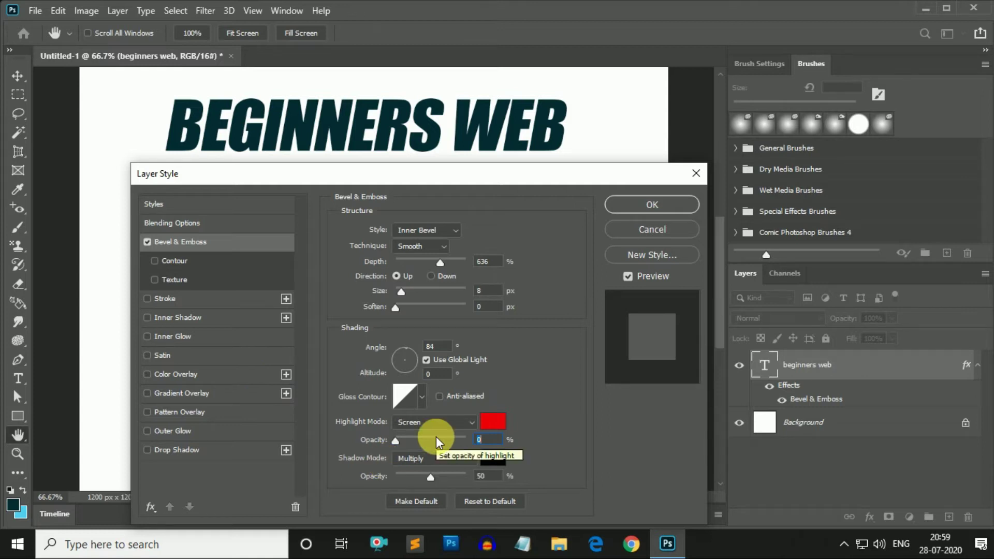
Make the bevel shadow Hard Light, bright green 00ff78, 42% opacity, with Use Global Light off.
click(452, 459)
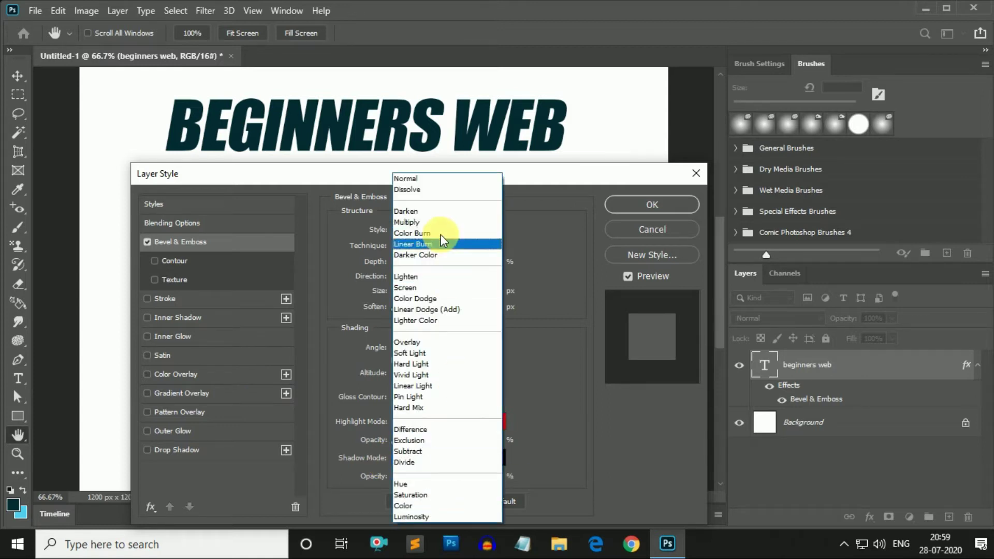
click(420, 364)
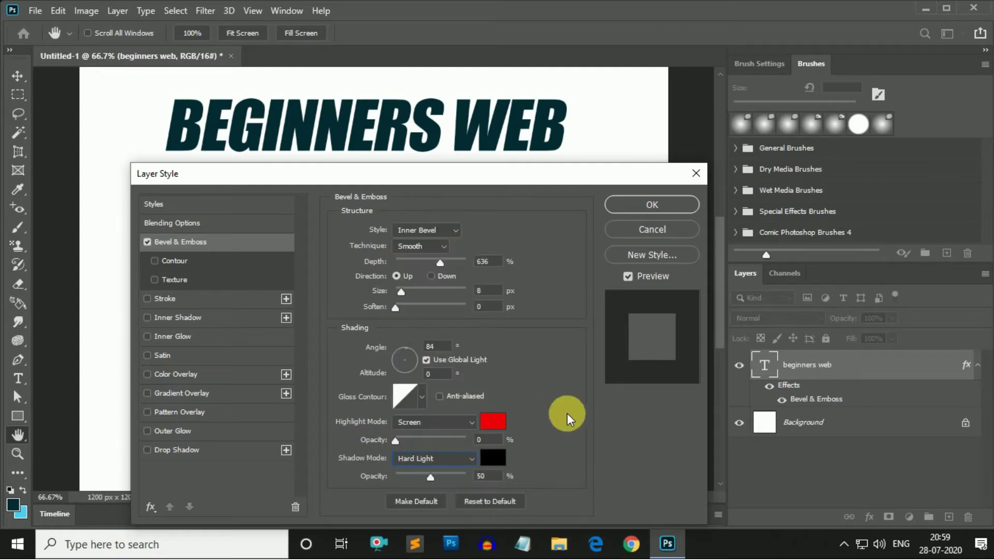
click(497, 464)
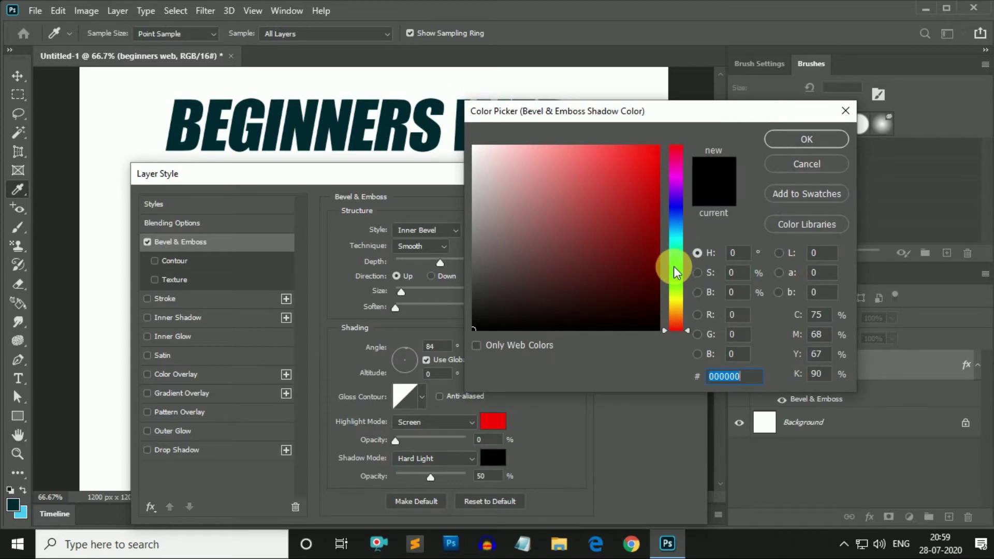
click(678, 255)
drag(614, 249, 673, 133)
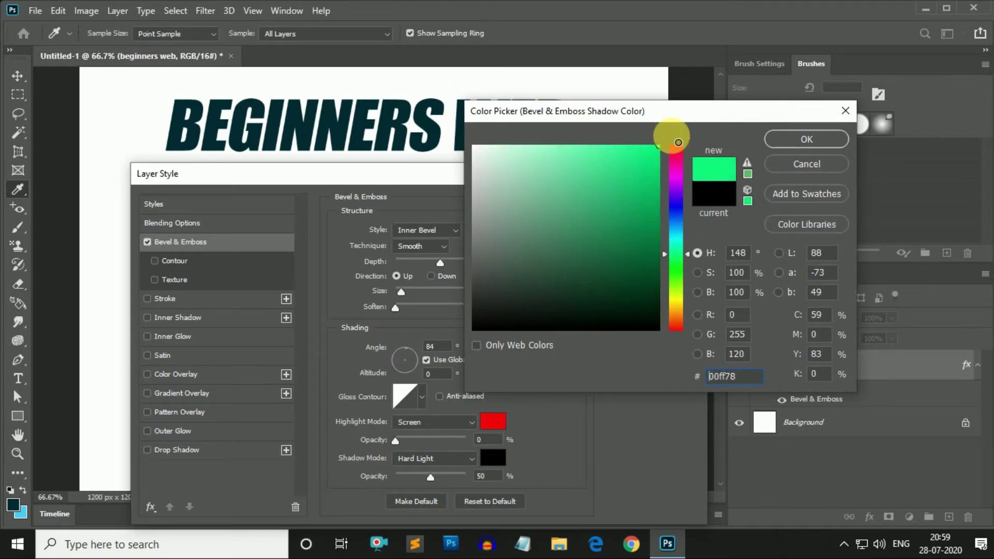
click(807, 139)
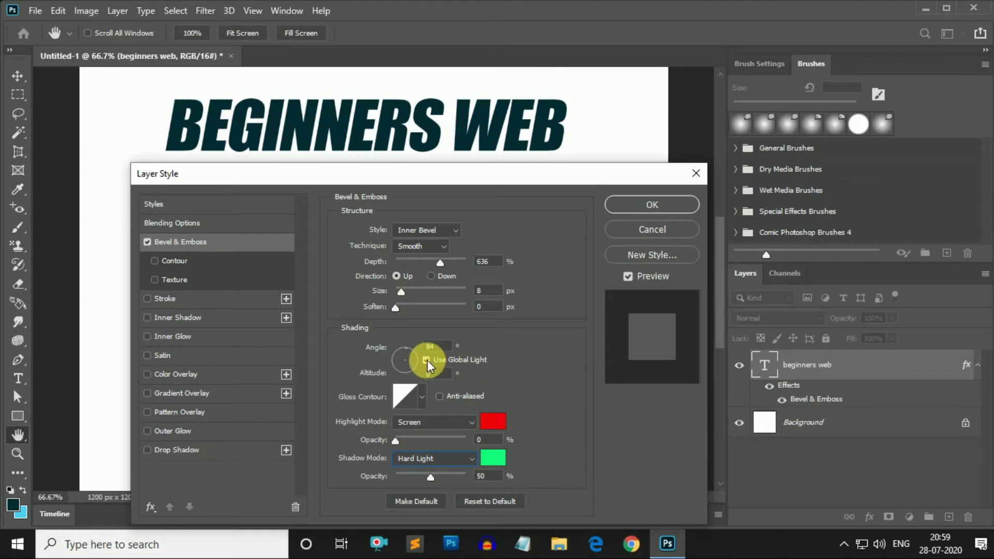
click(426, 359)
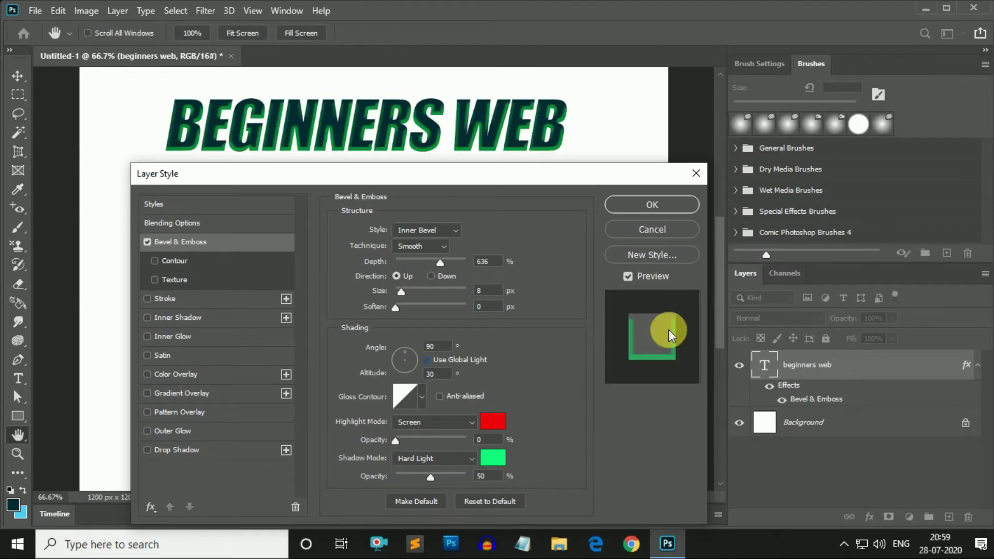
drag(438, 480, 420, 479)
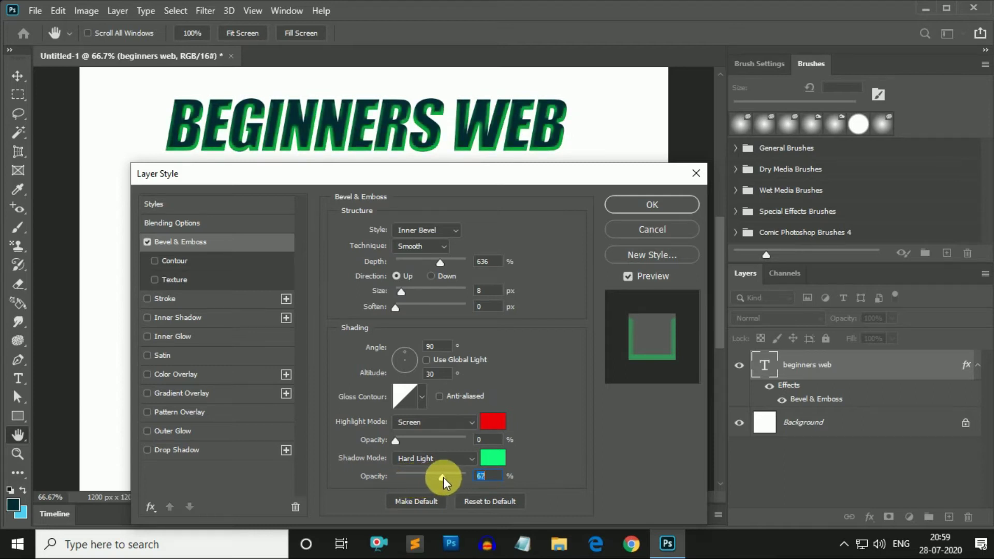
drag(412, 479, 426, 483)
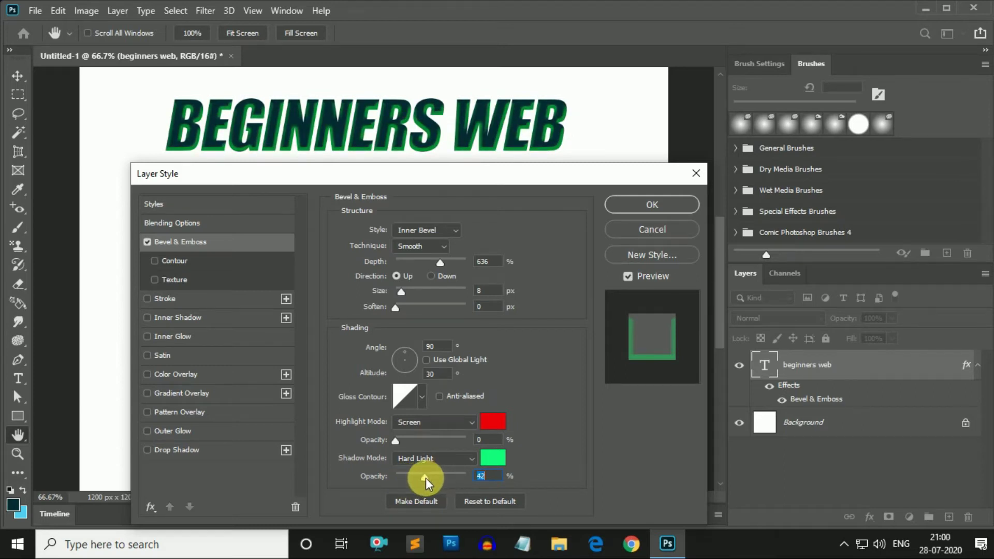
Reset Bevel & Emboss to defaults: Depth 100%, Size 2 px, white highlight, black 50% shadow.
click(176, 246)
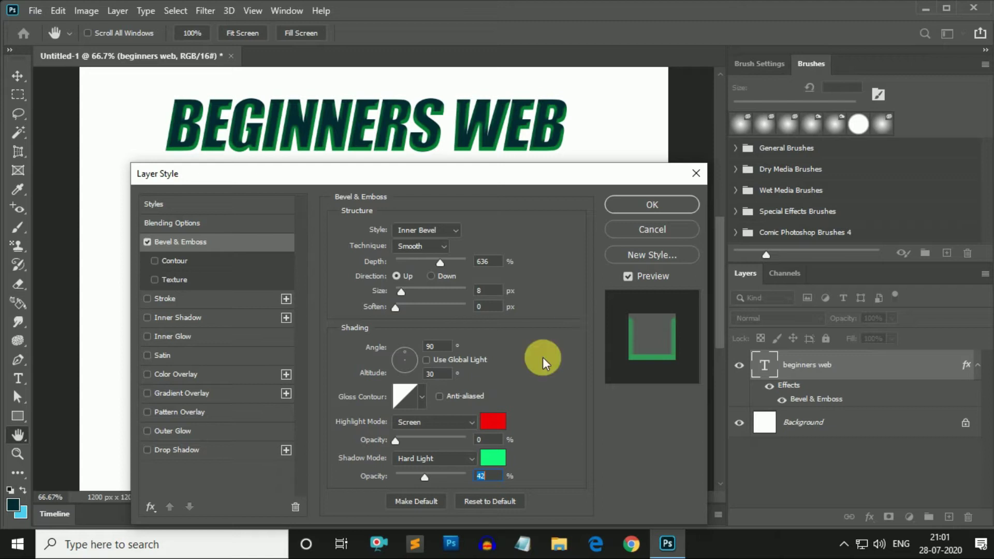
click(492, 503)
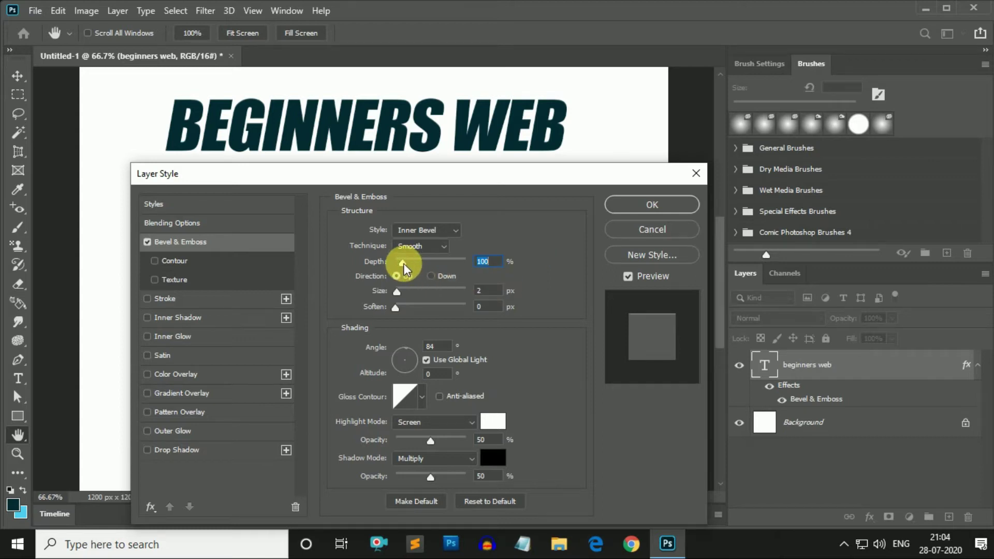
Set the bevel Depth to 501% and its Size to 10 px.
drag(403, 263, 430, 263)
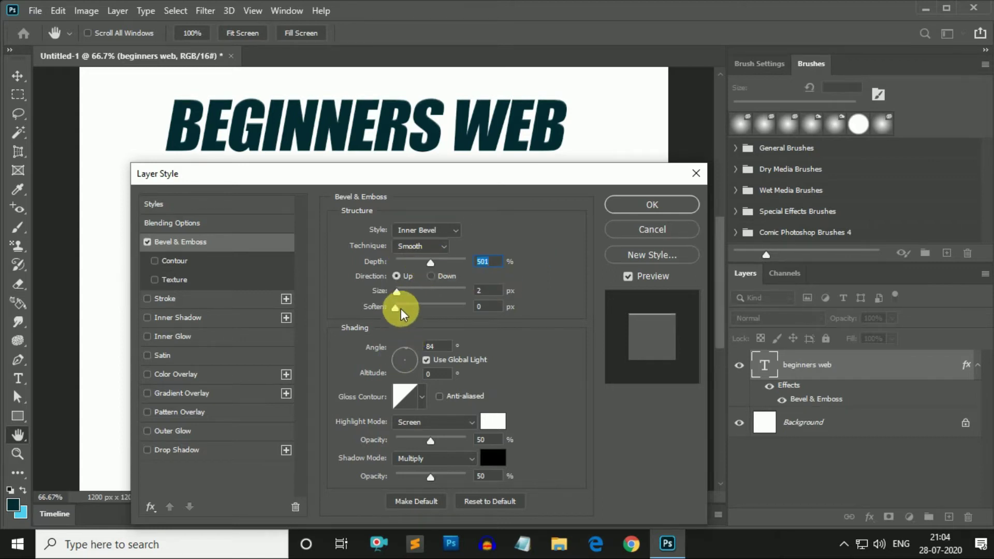
drag(401, 297, 403, 294)
click(158, 243)
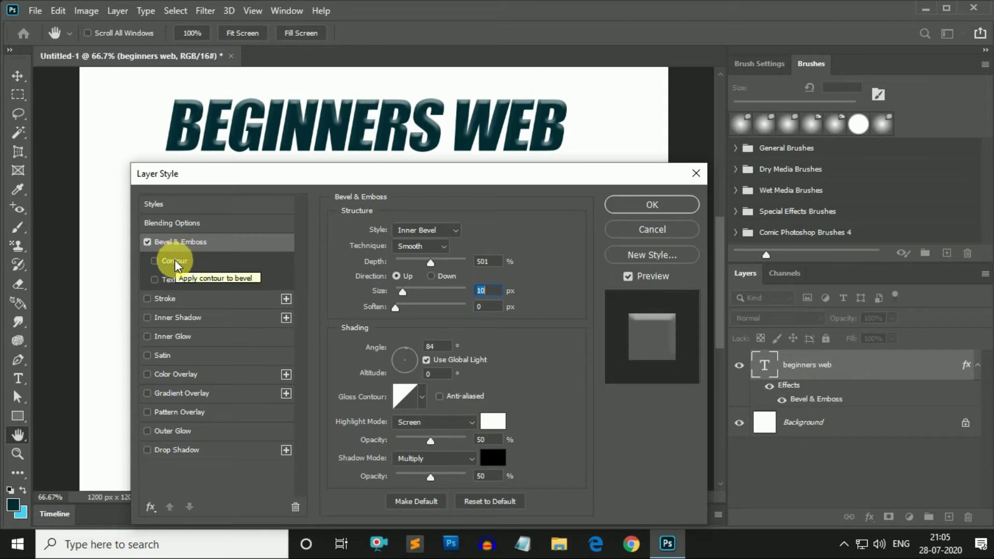
Enable the bevel Contour and try Cone, stepped and other presets, ending on Linear.
click(172, 261)
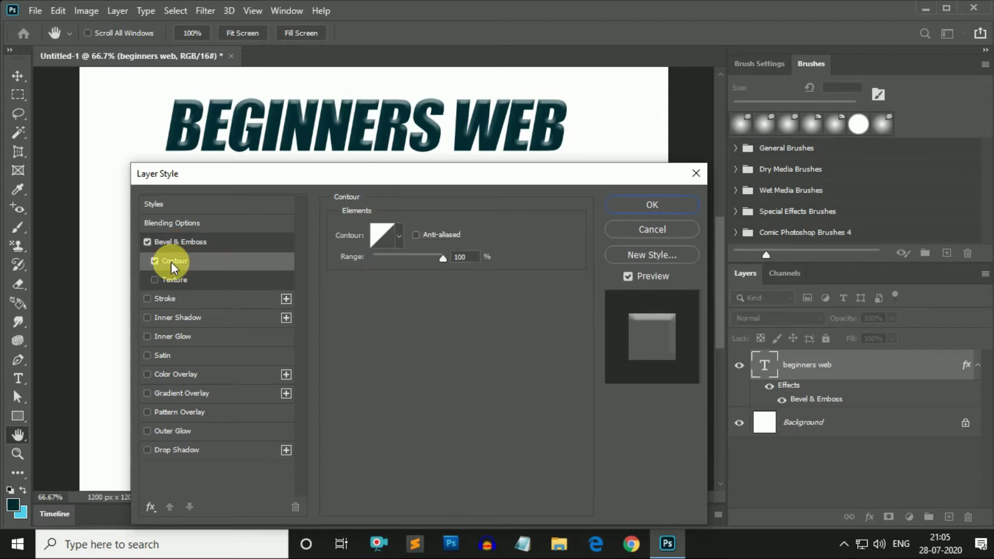
click(401, 234)
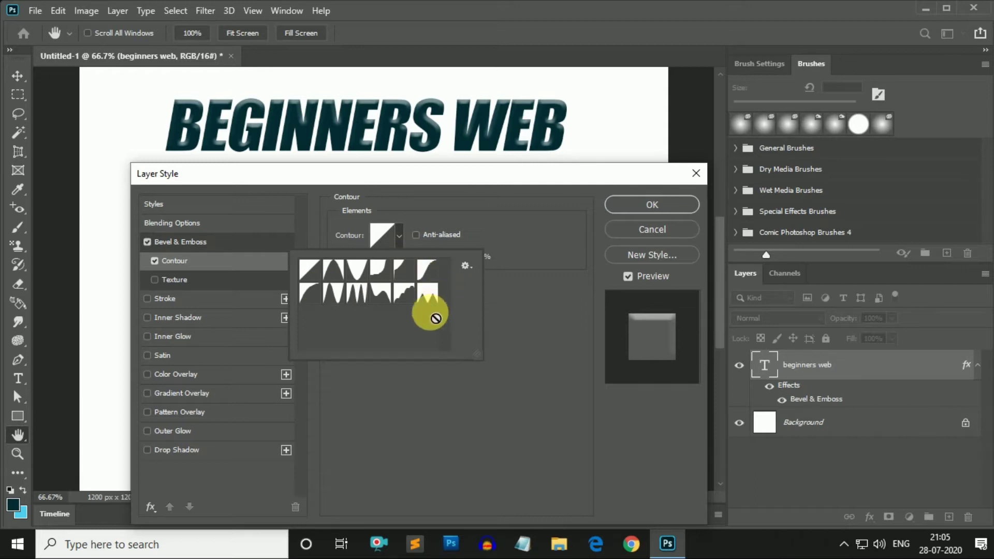
click(343, 276)
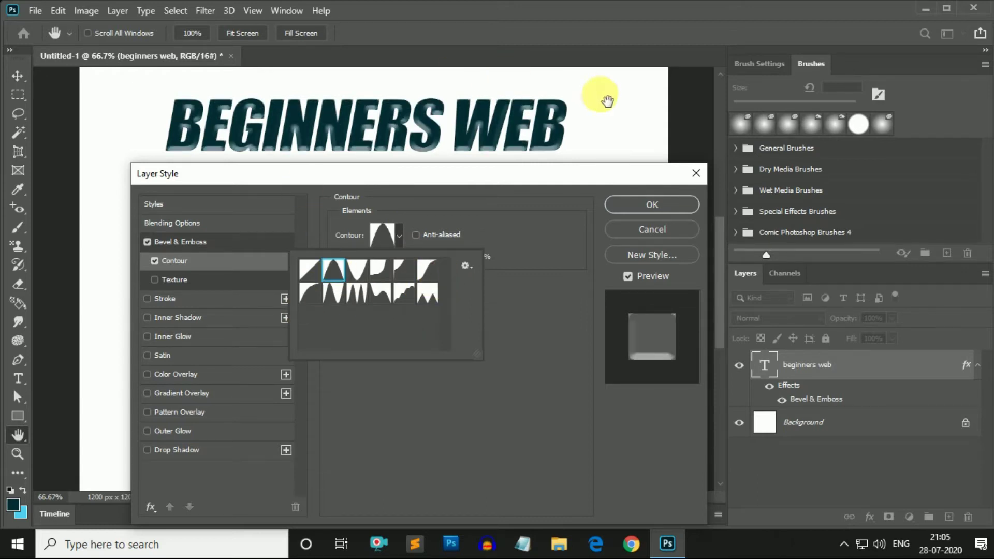
click(357, 270)
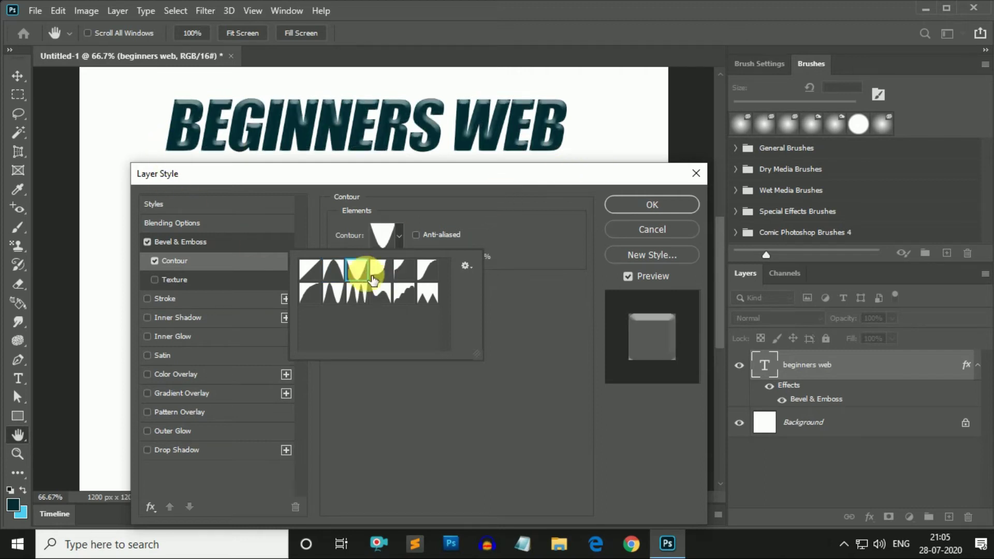
click(384, 275)
click(398, 269)
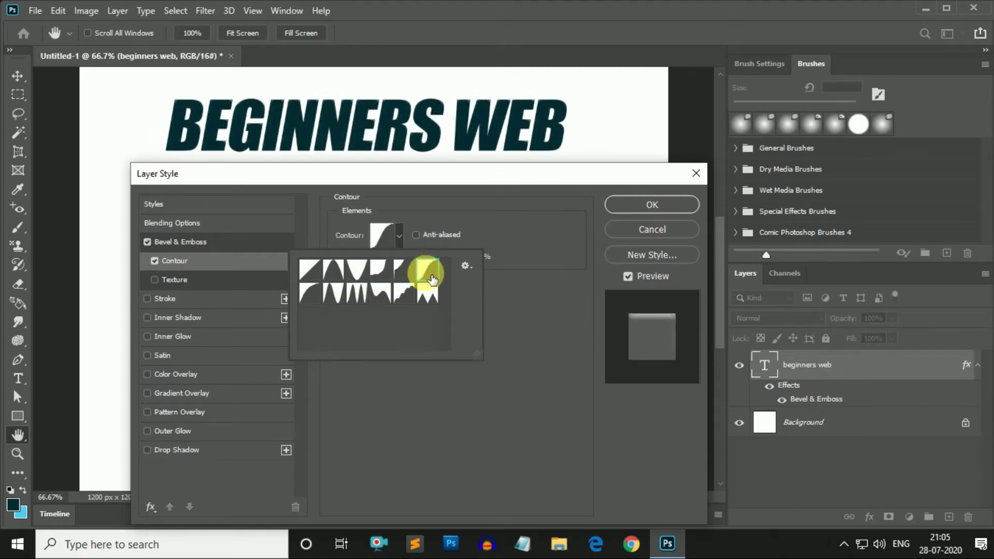
click(430, 275)
click(404, 291)
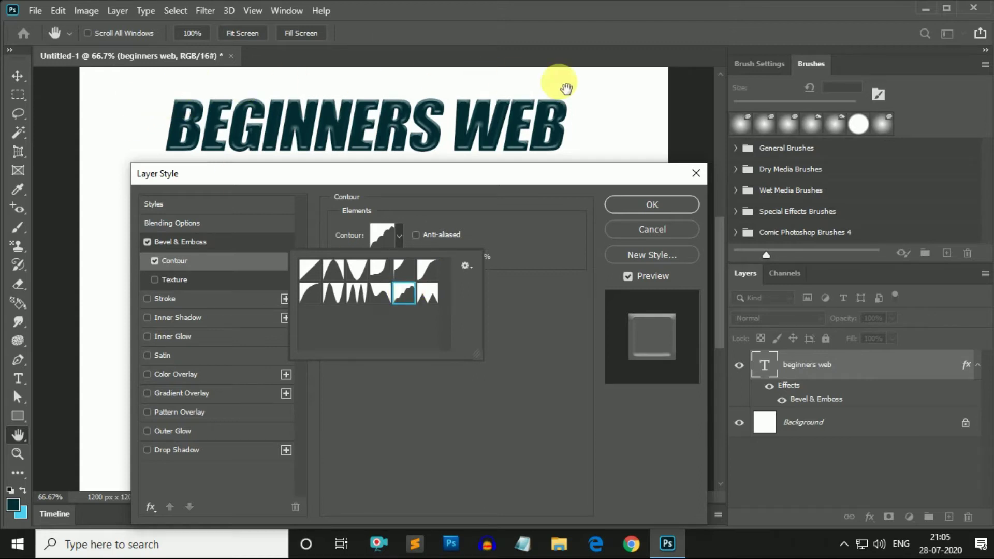
click(309, 269)
click(381, 232)
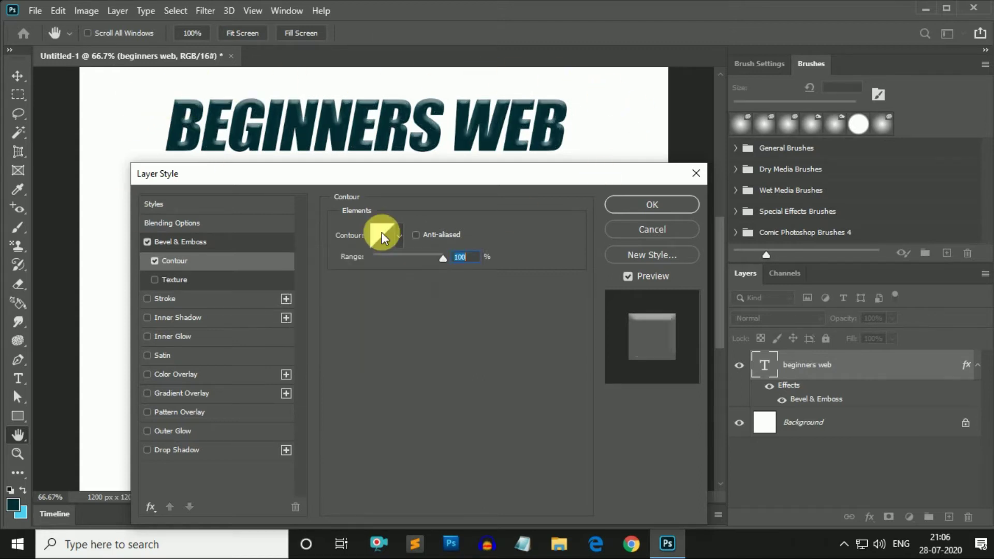
click(557, 310)
drag(563, 315, 492, 271)
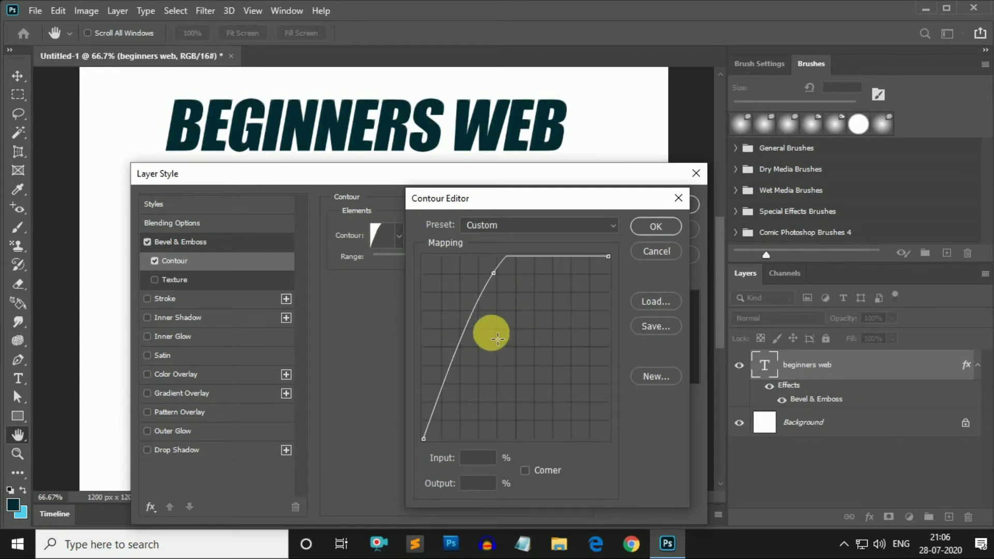
mouse_move(477, 317)
mouse_down()
mouse_move(459, 290)
mouse_move(512, 366)
mouse_move(510, 396)
mouse_up()
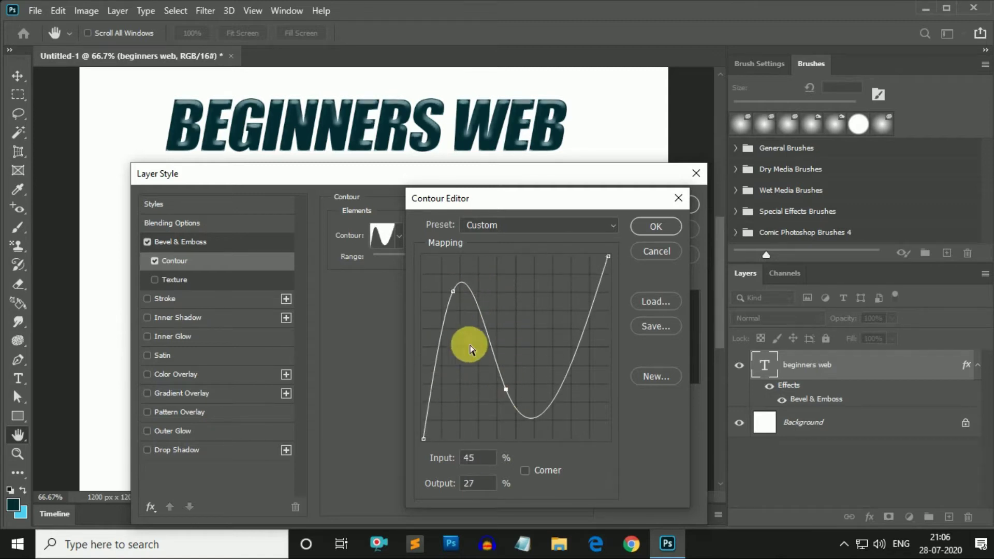
click(559, 356)
drag(559, 356, 564, 359)
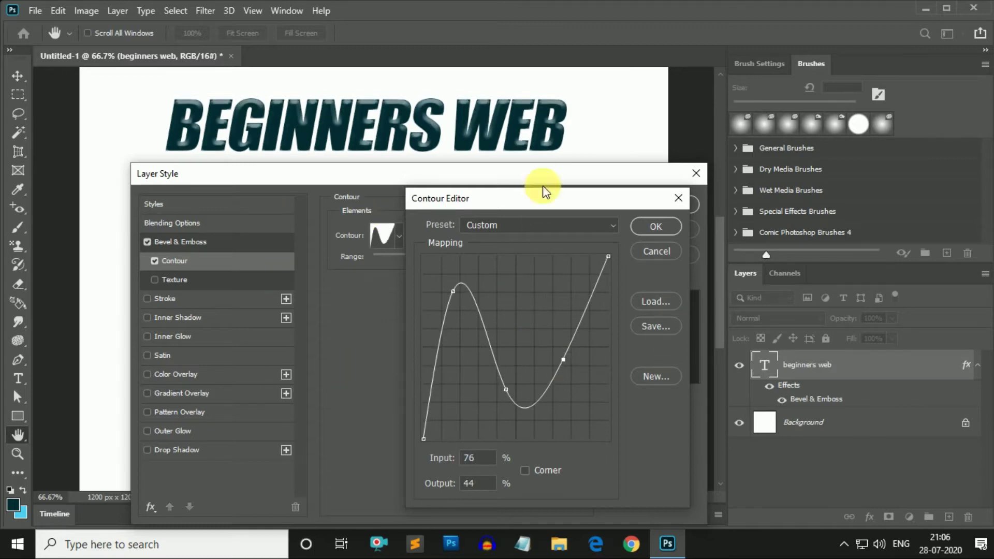
click(657, 228)
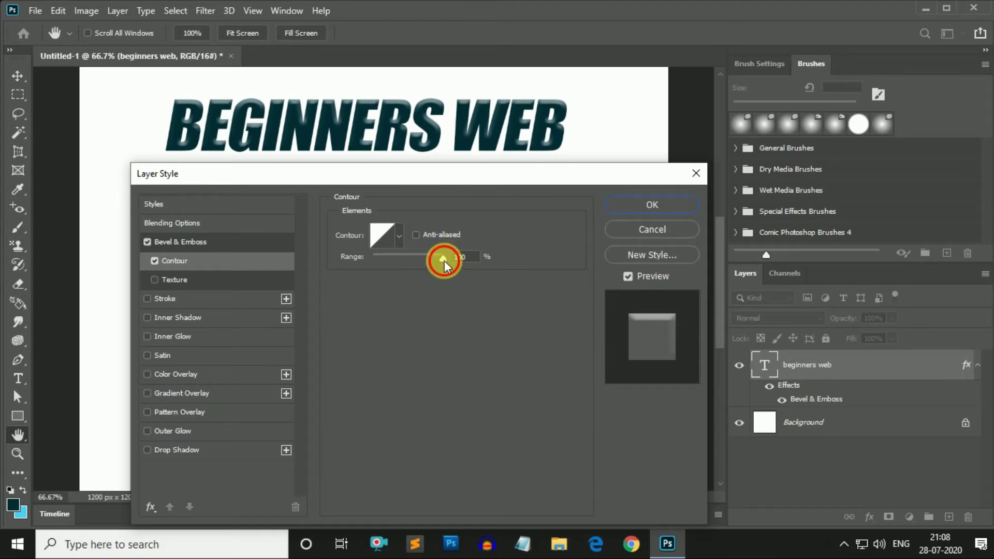
Lower the Contour Range to 69% and reapply the Cone contour preset.
mouse_move(444, 260)
mouse_down()
mouse_move(415, 254)
mouse_move(353, 272)
mouse_up()
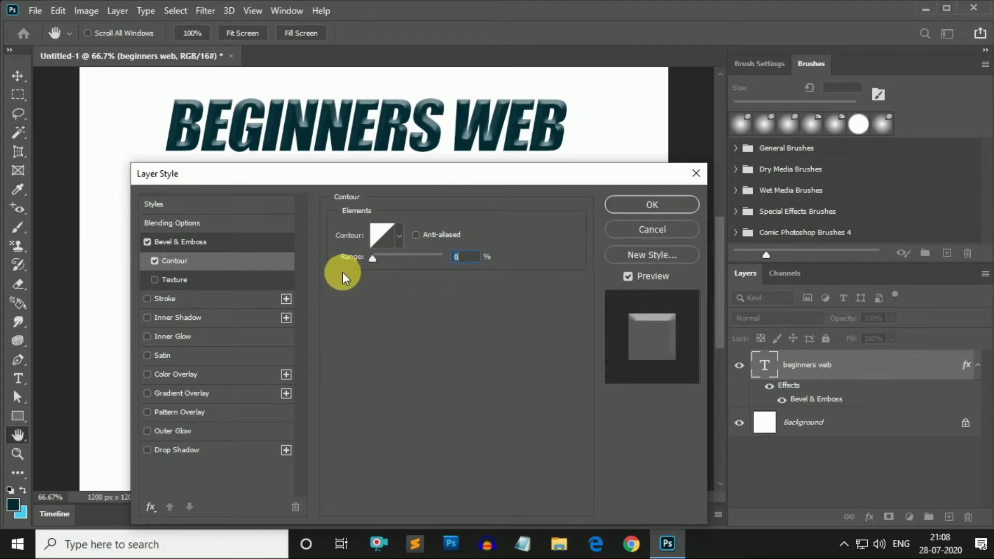
click(400, 236)
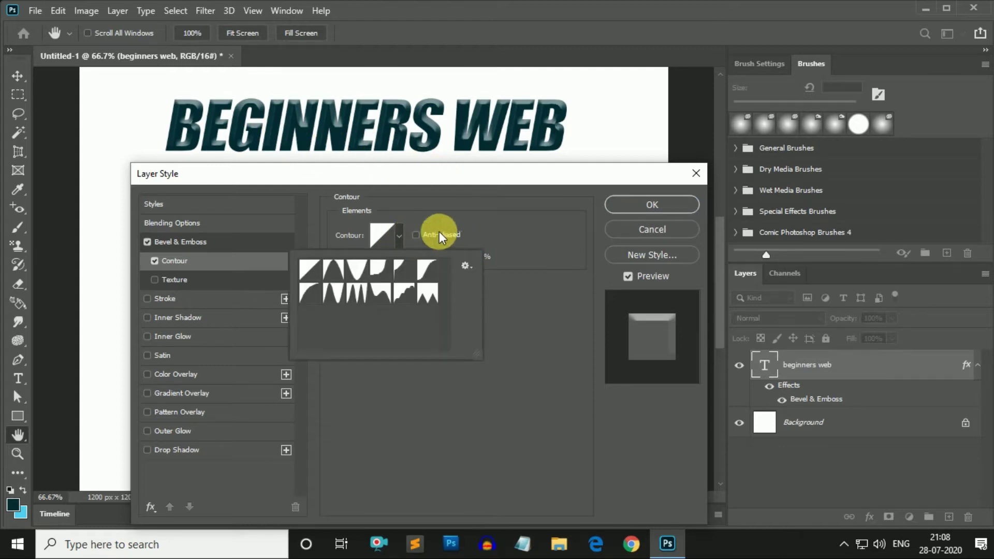
click(345, 273)
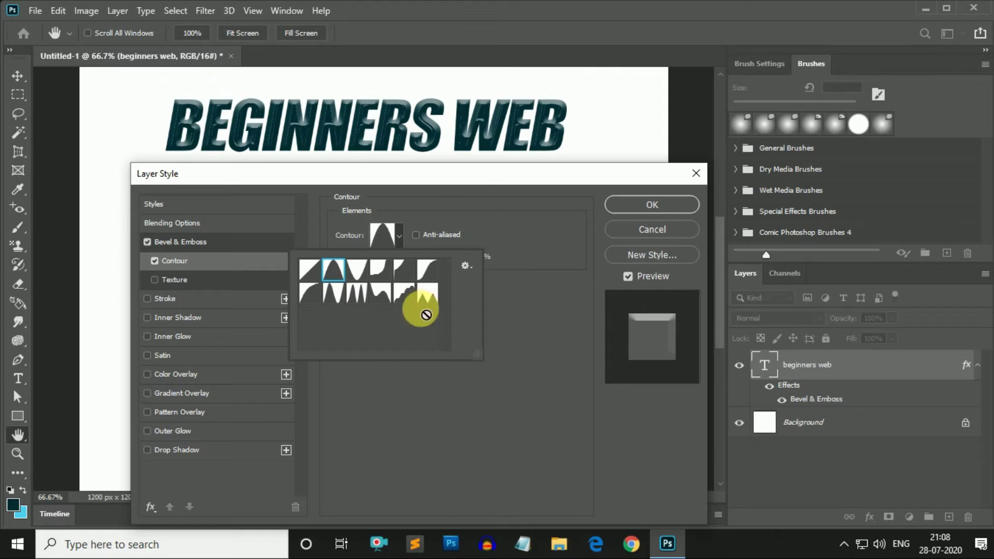
click(514, 361)
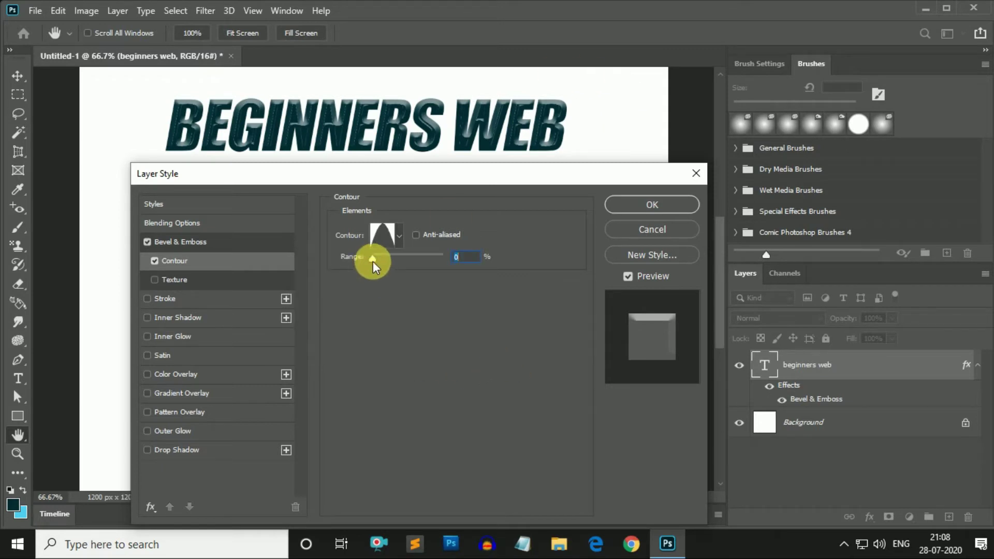
Move Contour Range to 85%, drag it back down, and switch Contour off.
mouse_move(373, 261)
mouse_down()
mouse_move(433, 259)
mouse_move(404, 262)
mouse_up()
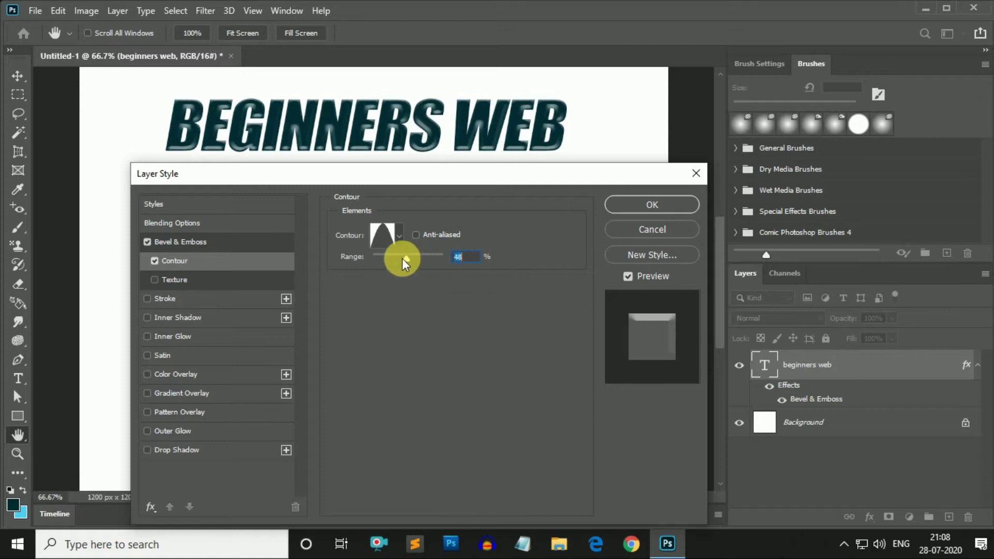
mouse_move(404, 264)
mouse_down()
mouse_move(391, 268)
mouse_move(417, 265)
mouse_move(373, 262)
mouse_up()
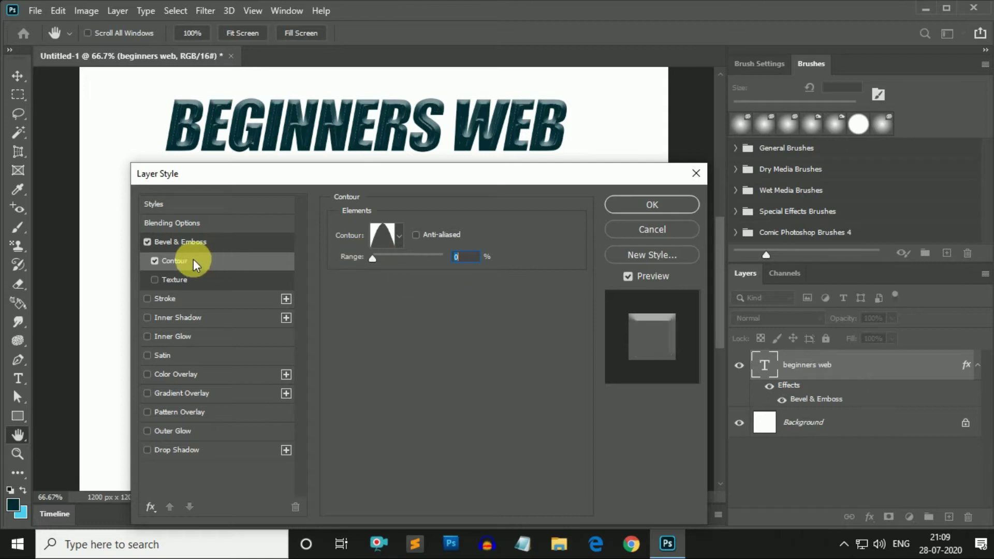
click(154, 261)
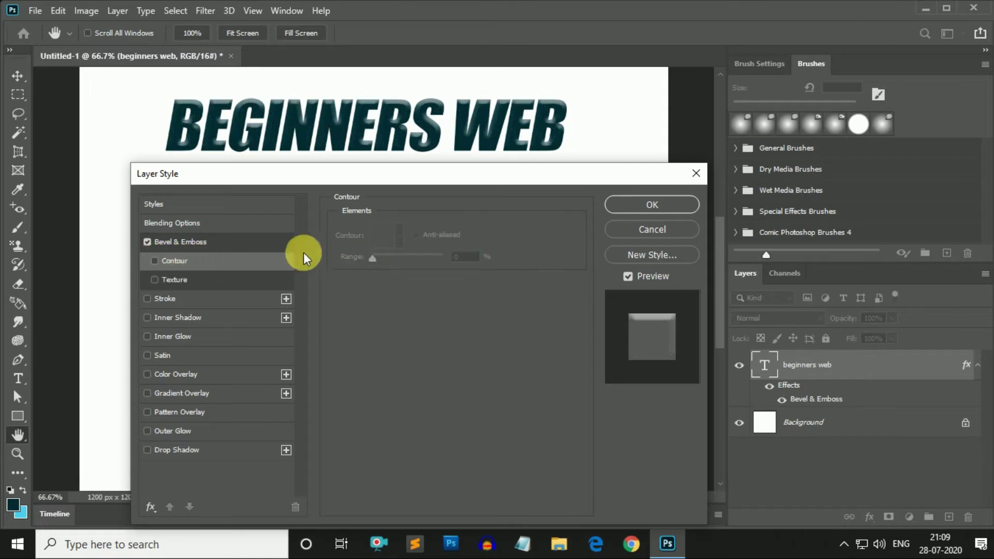
Turn on bevel Texture and apply the third pattern from the Grass group.
click(176, 279)
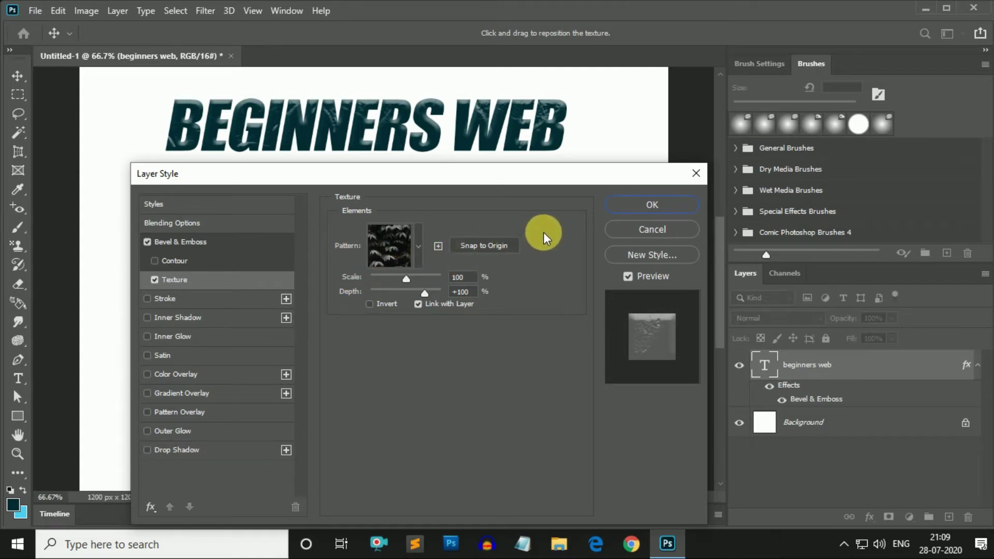
click(419, 247)
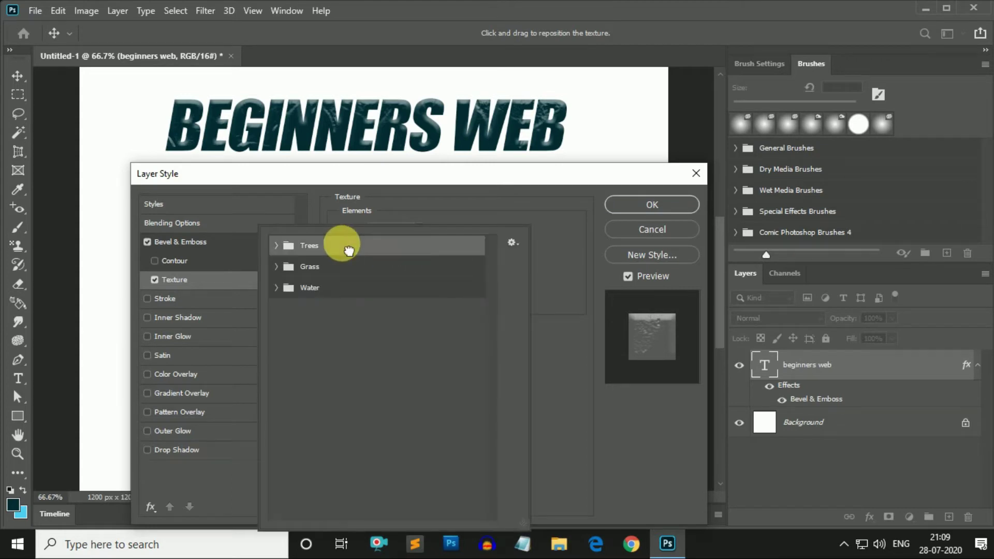
click(279, 247)
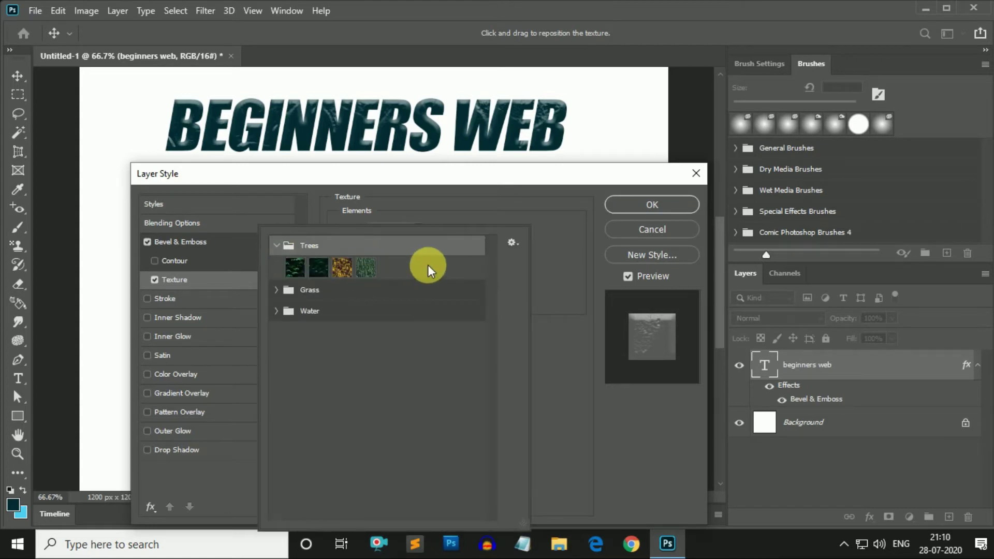
click(277, 289)
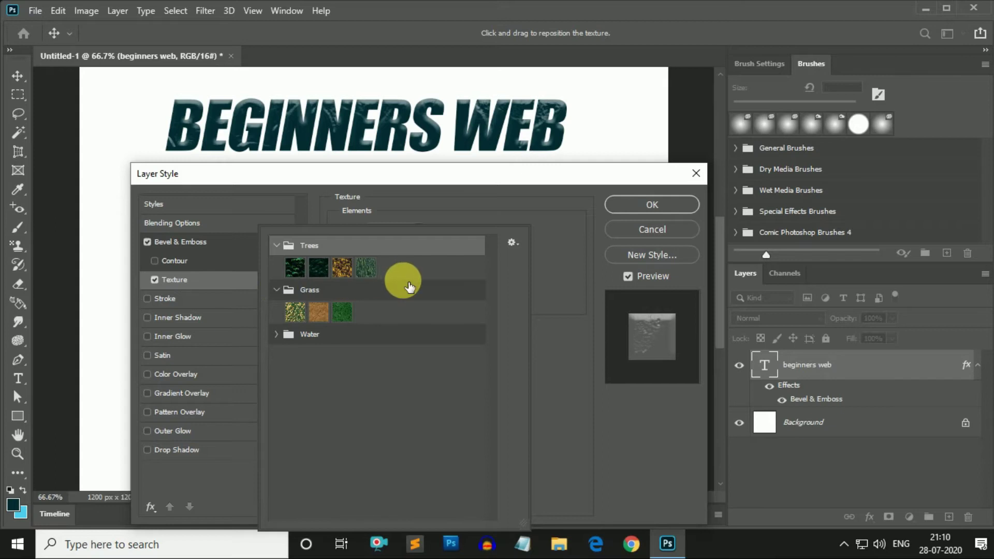
click(352, 317)
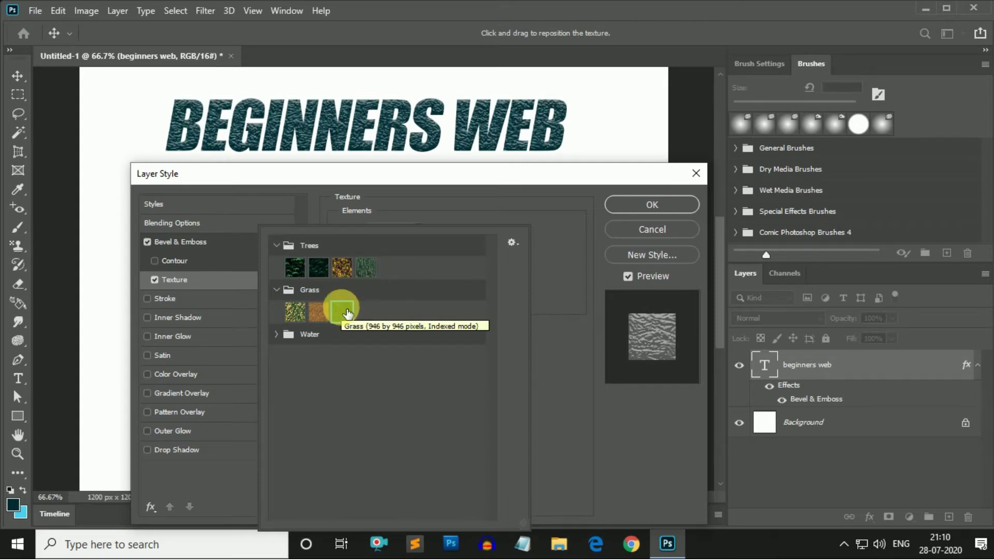
double_click(351, 316)
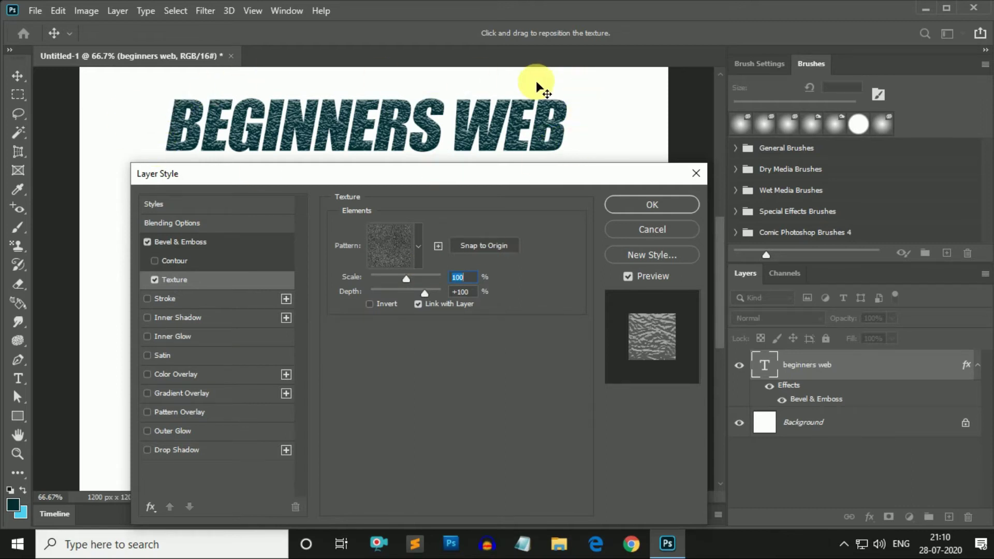
Set texture Scale 47 and Depth +95, invert it, and confirm the Layer Style.
mouse_move(406, 278)
mouse_down()
mouse_move(384, 281)
mouse_move(408, 277)
mouse_move(387, 277)
mouse_move(424, 294)
mouse_move(384, 297)
mouse_move(422, 296)
mouse_up()
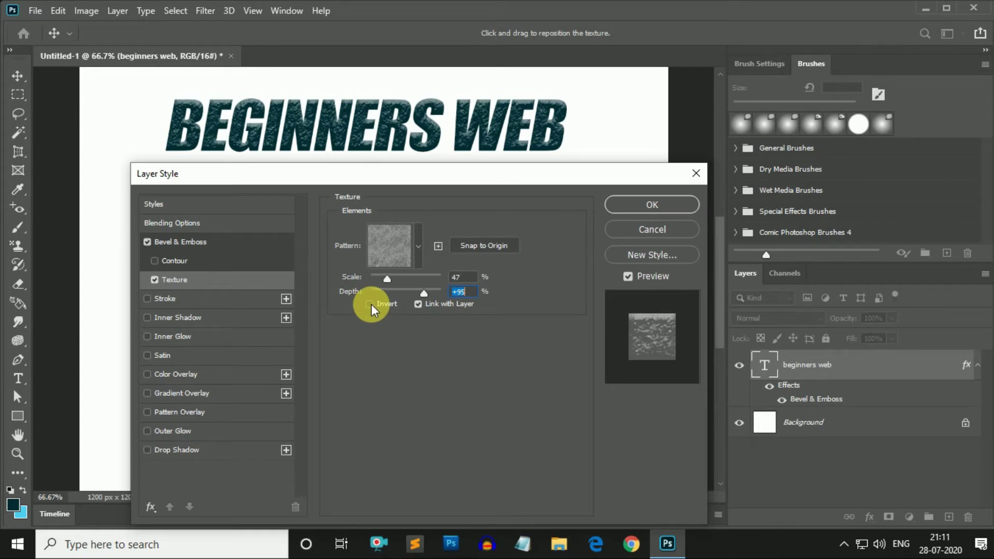
click(369, 304)
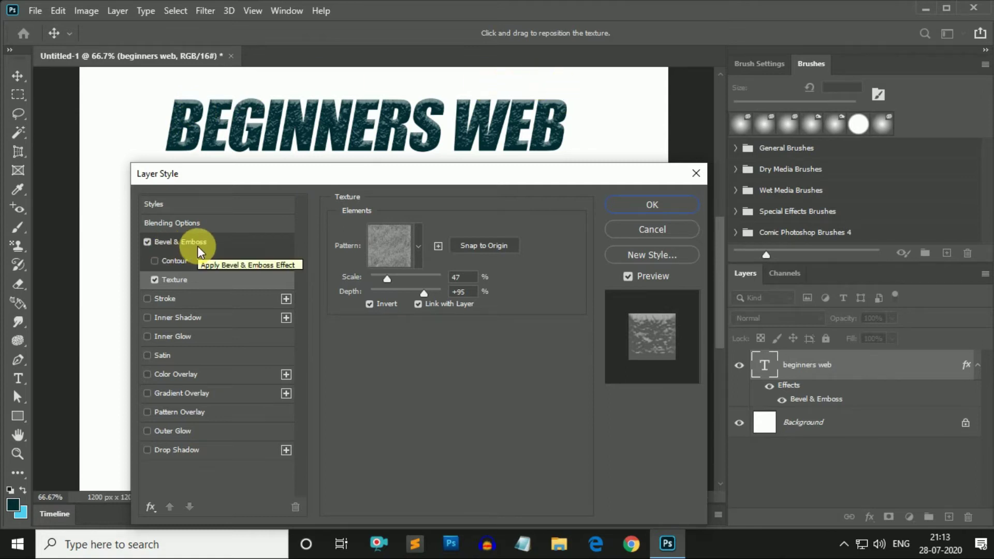
click(642, 203)
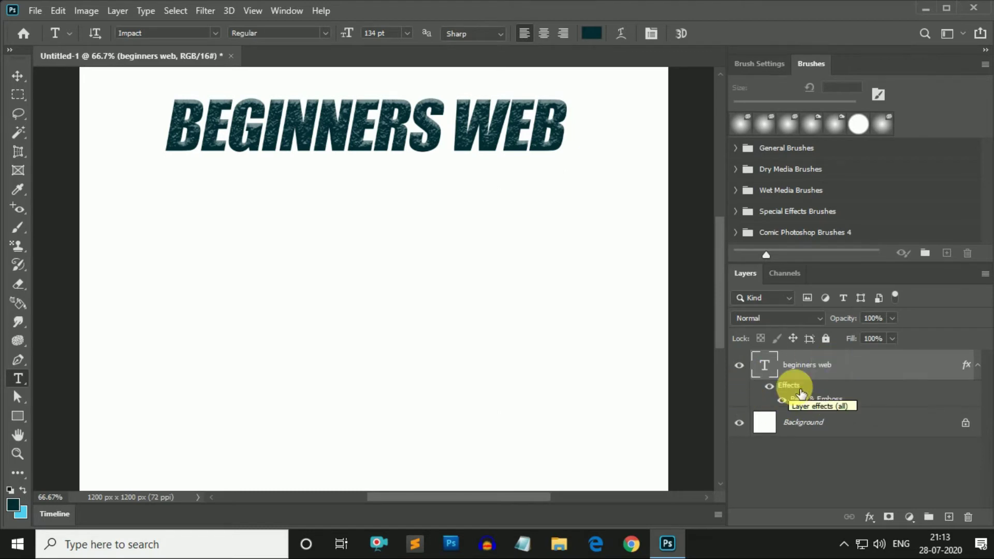
click(770, 386)
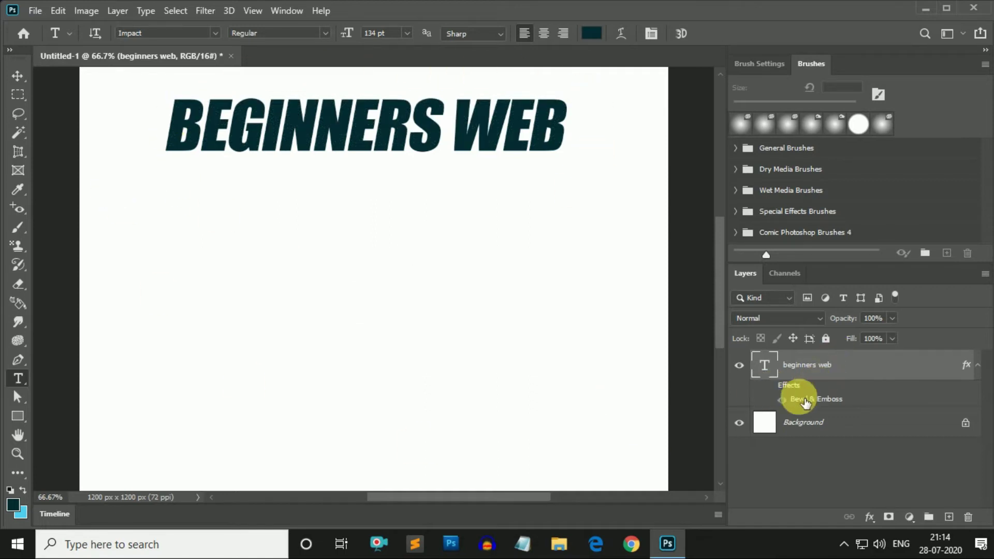
click(777, 387)
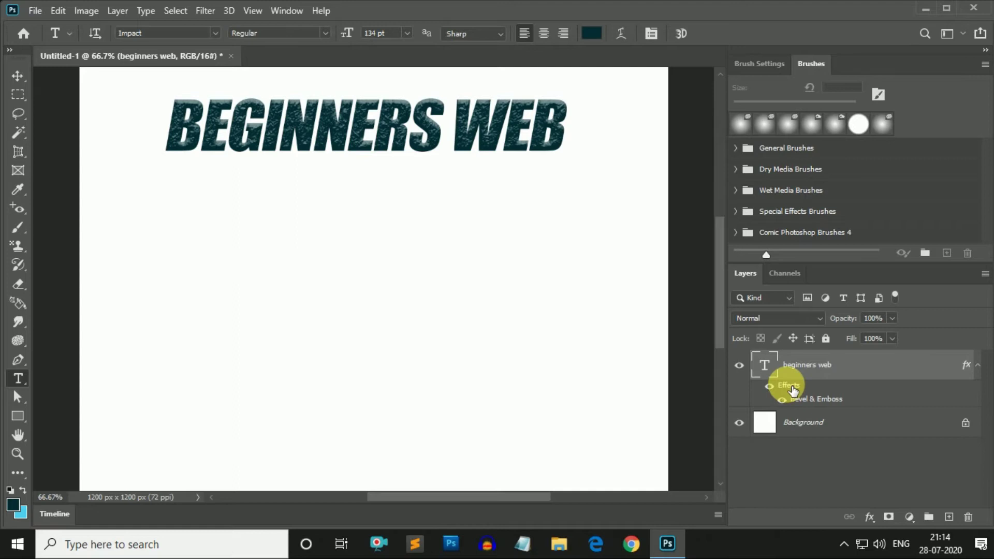
drag(792, 389, 980, 525)
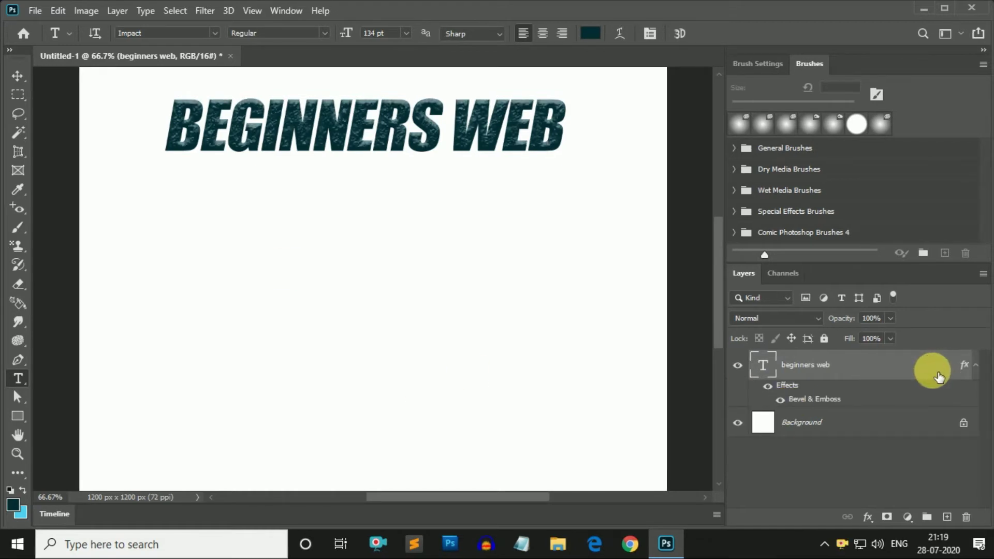
Reopen the text's Layer Style, disable Bevel & Emboss and Texture, and enable Stroke.
double_click(939, 377)
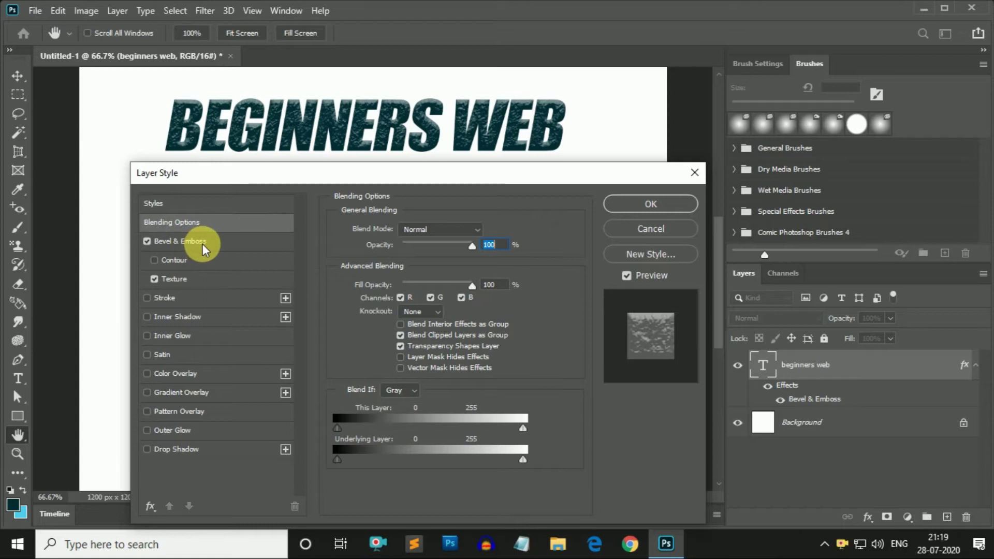
click(147, 241)
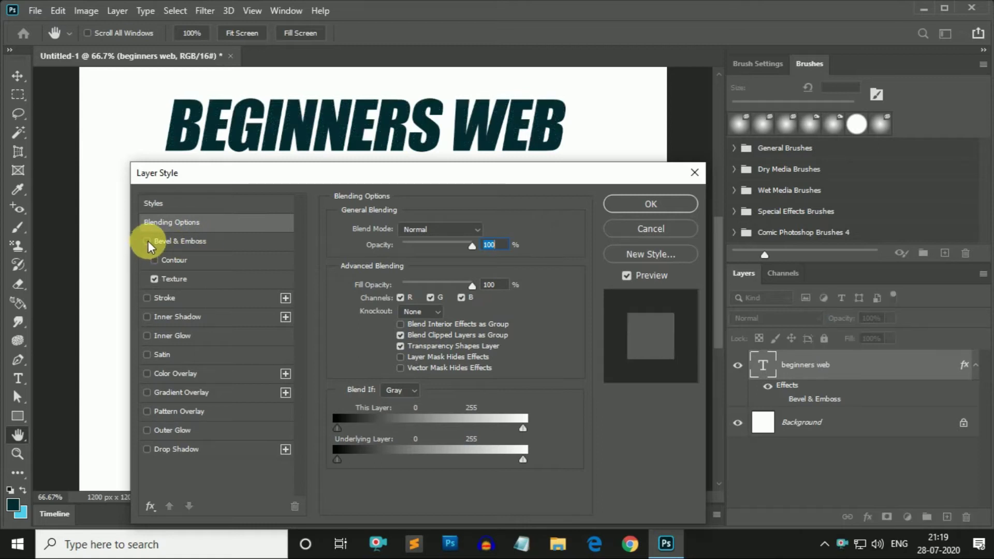
click(155, 279)
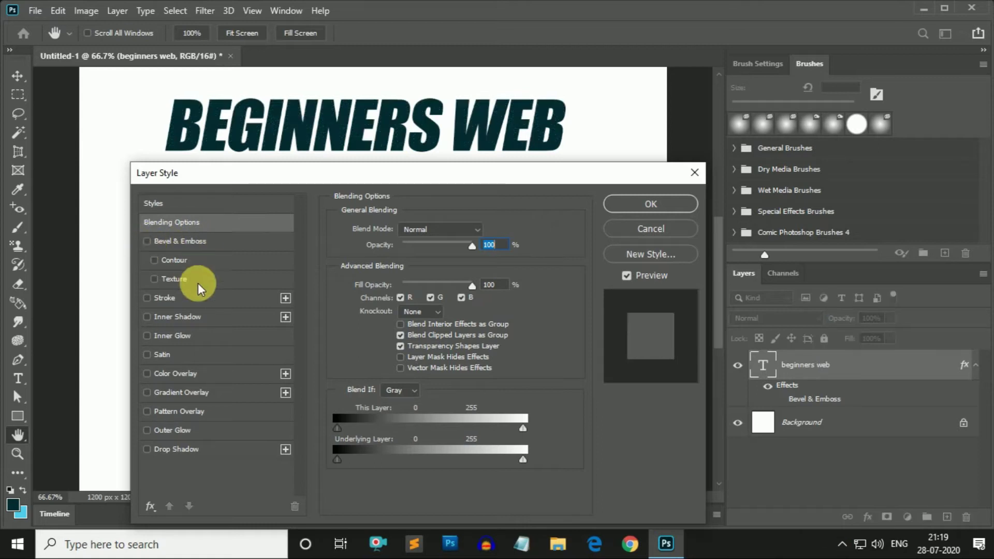
click(165, 300)
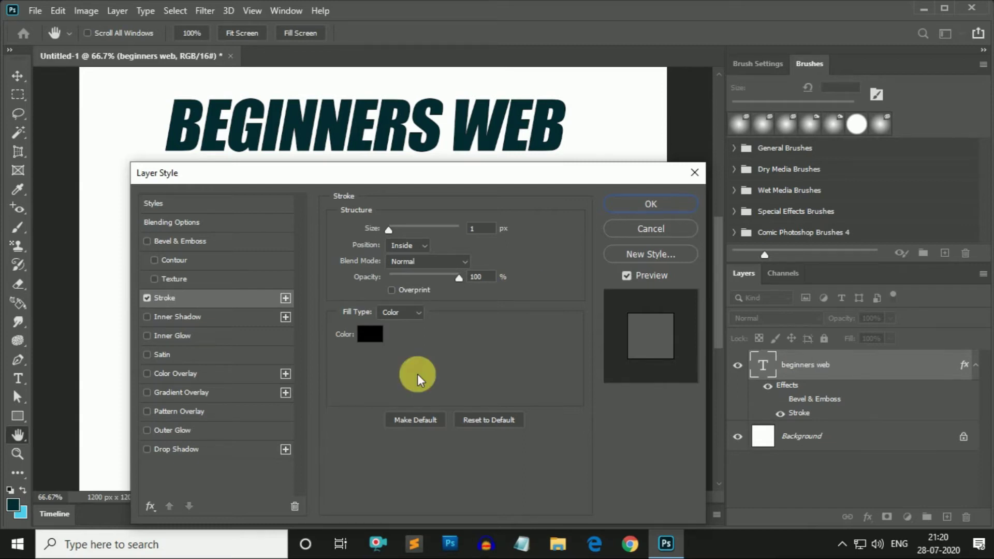
Set the stroke colour to pure red (ff0000).
click(371, 334)
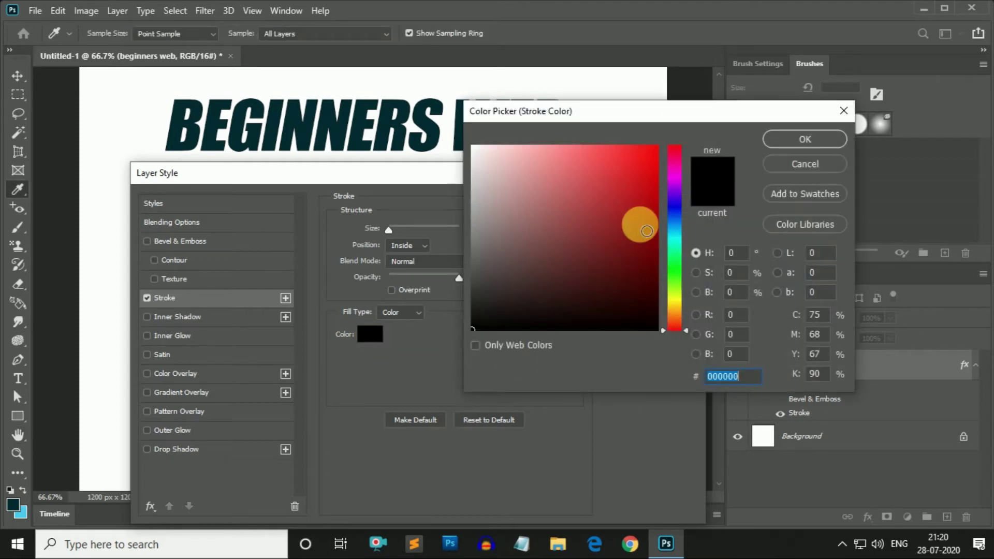
drag(637, 222, 673, 137)
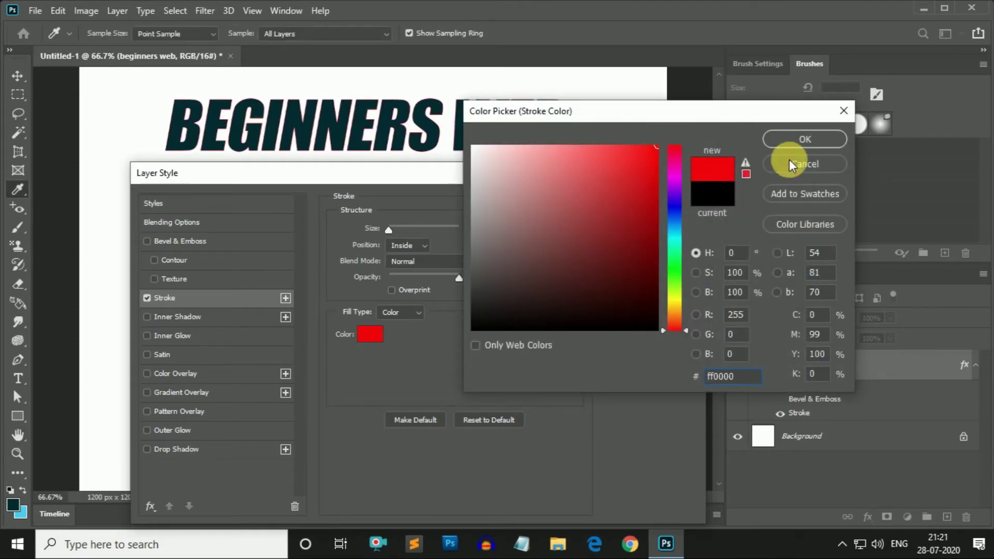
click(800, 141)
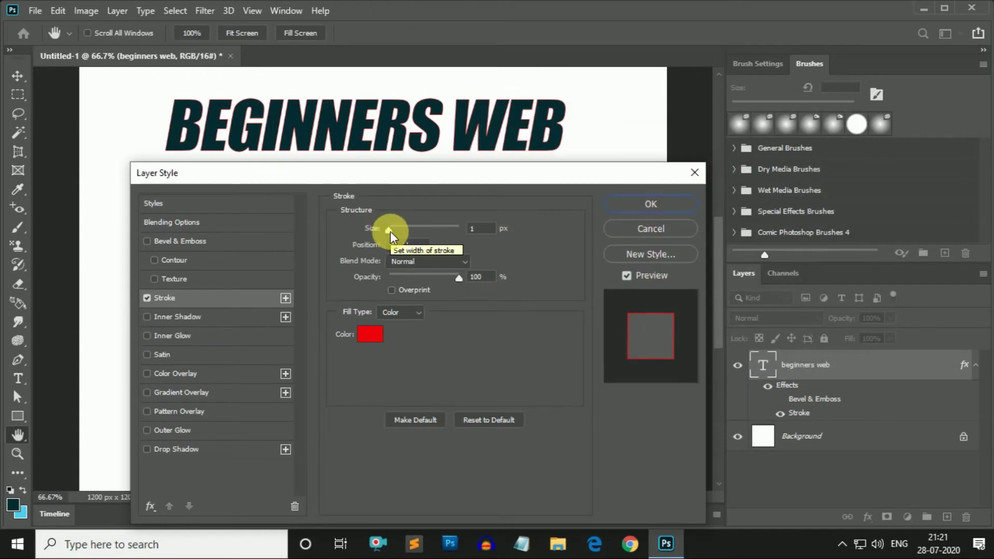
Make the stroke 3 px with Center position, after briefly trying Inside.
drag(390, 232, 391, 231)
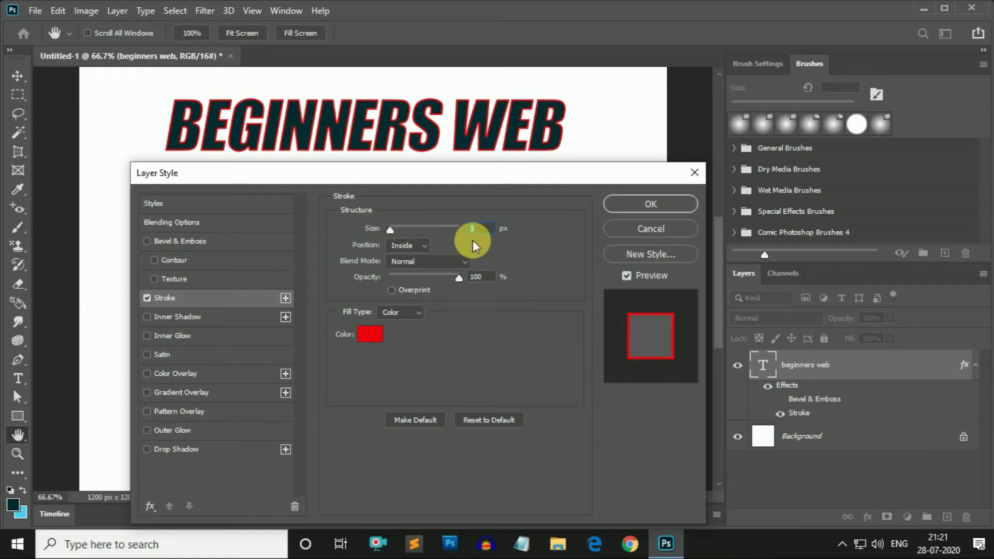
click(424, 245)
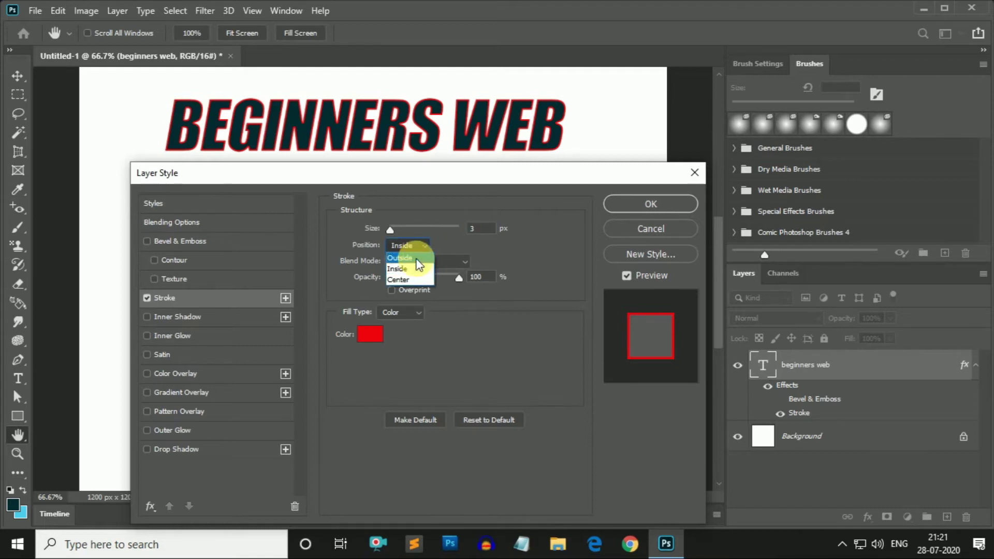
click(403, 269)
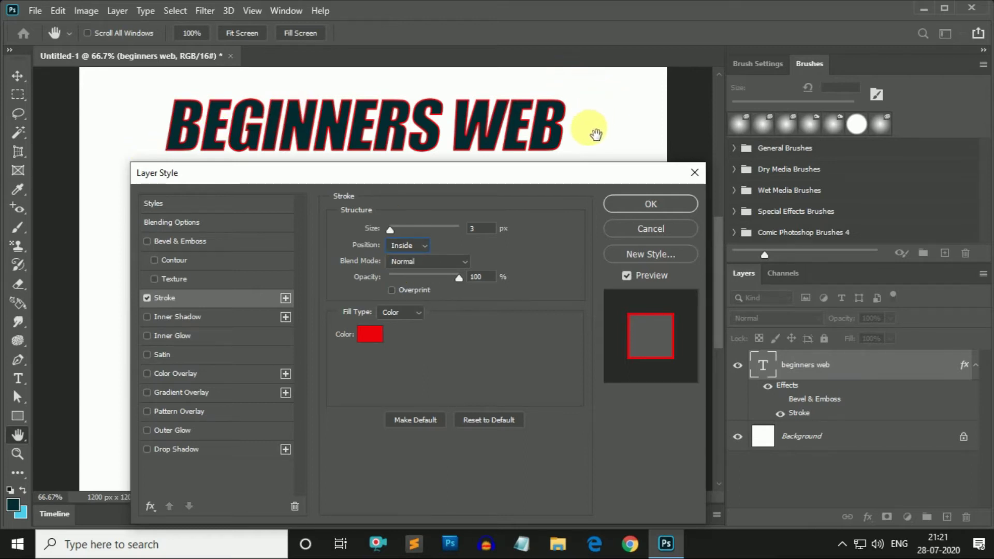
click(425, 248)
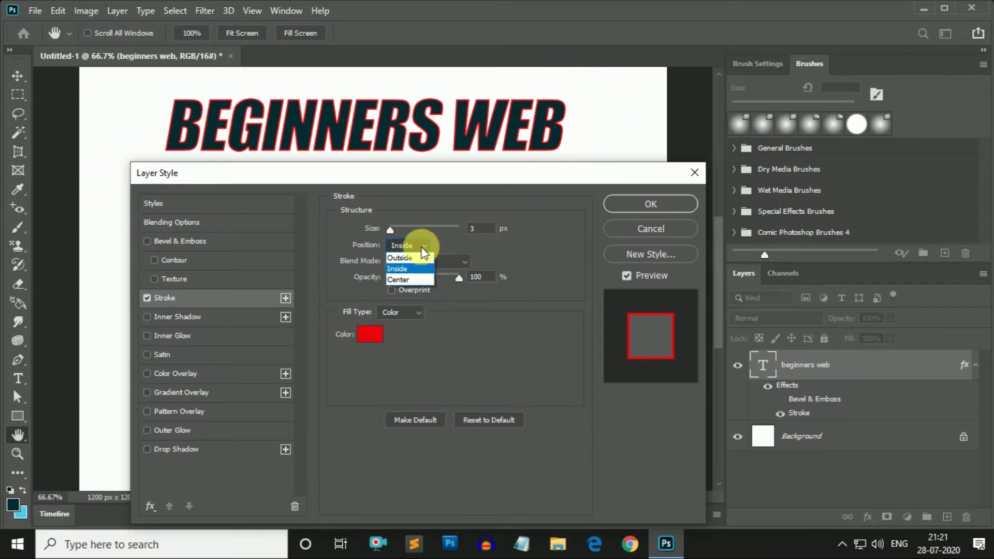
click(407, 279)
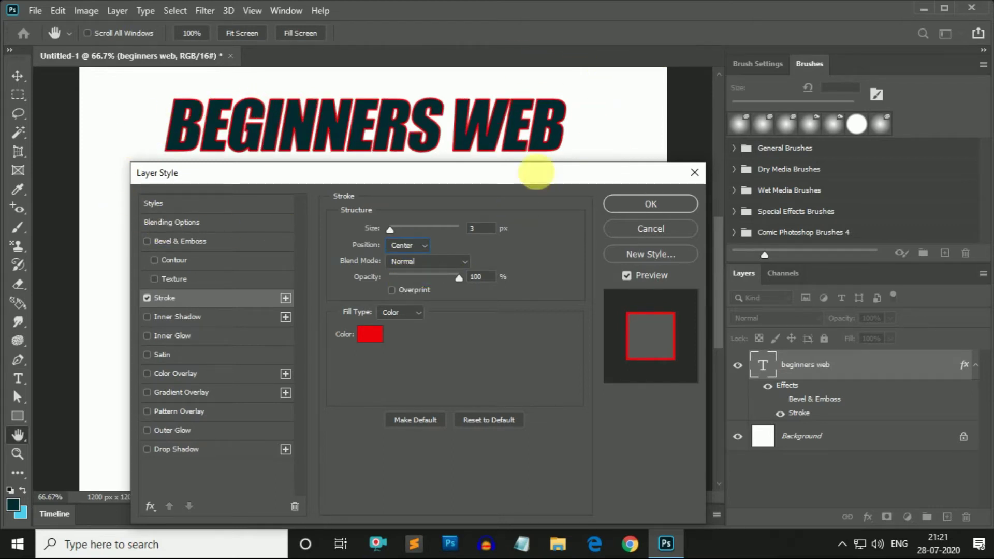
mouse_move(460, 278)
mouse_down()
mouse_move(395, 278)
mouse_move(462, 269)
mouse_up()
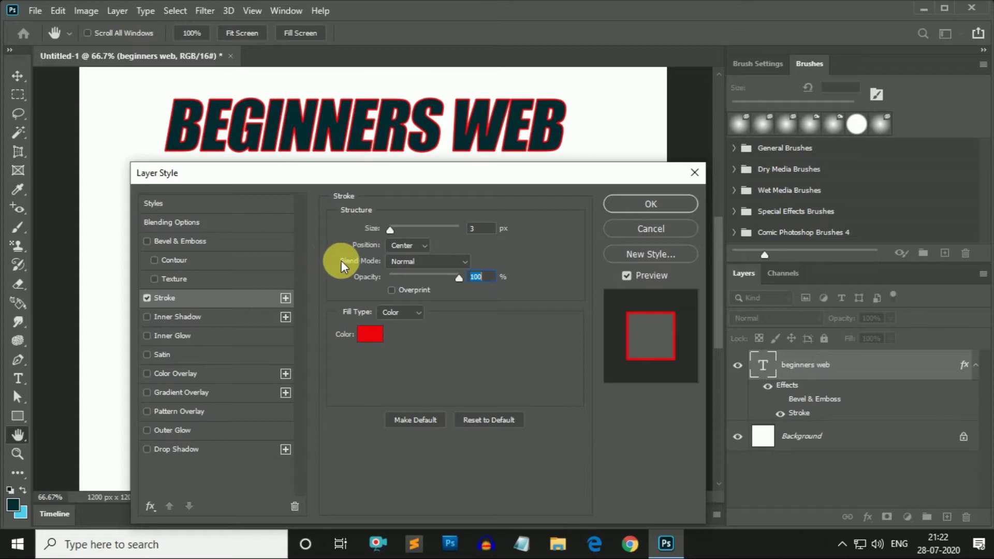
Try the Screen and Darken blend modes on the red stroke.
click(463, 263)
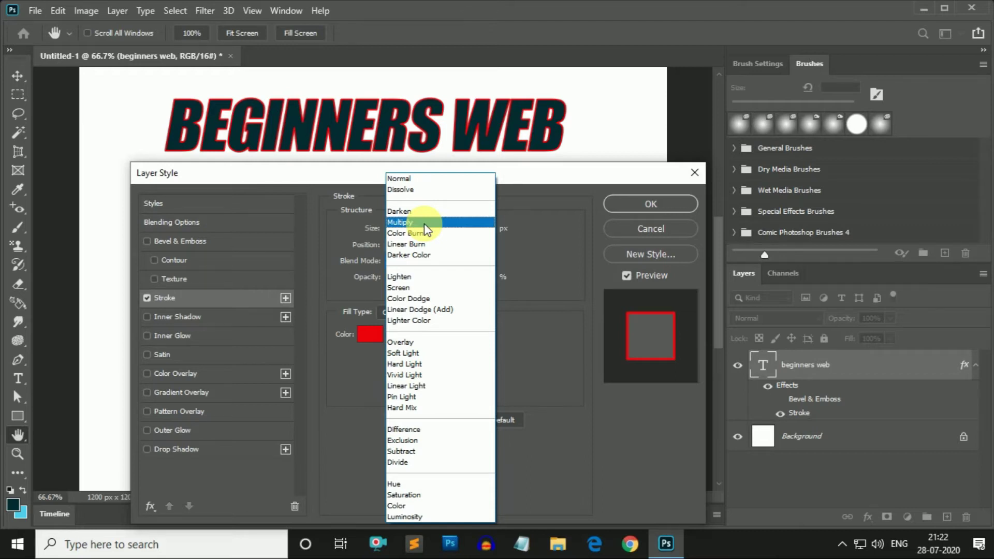
click(405, 288)
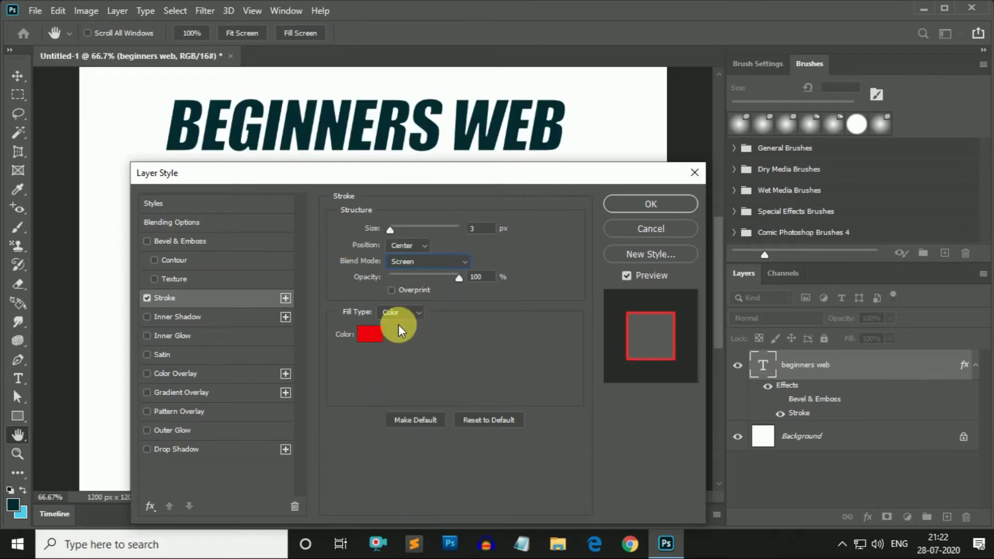
click(458, 264)
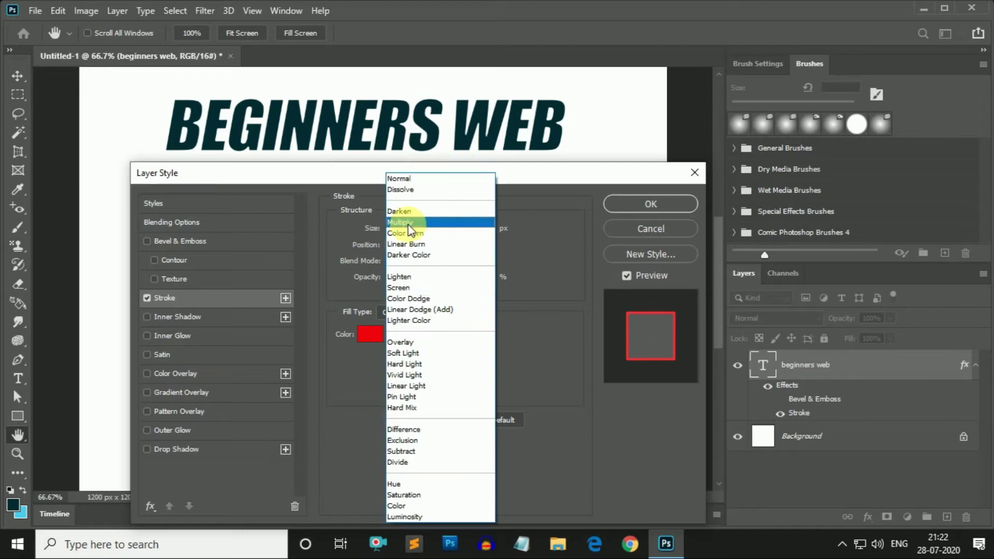
click(410, 215)
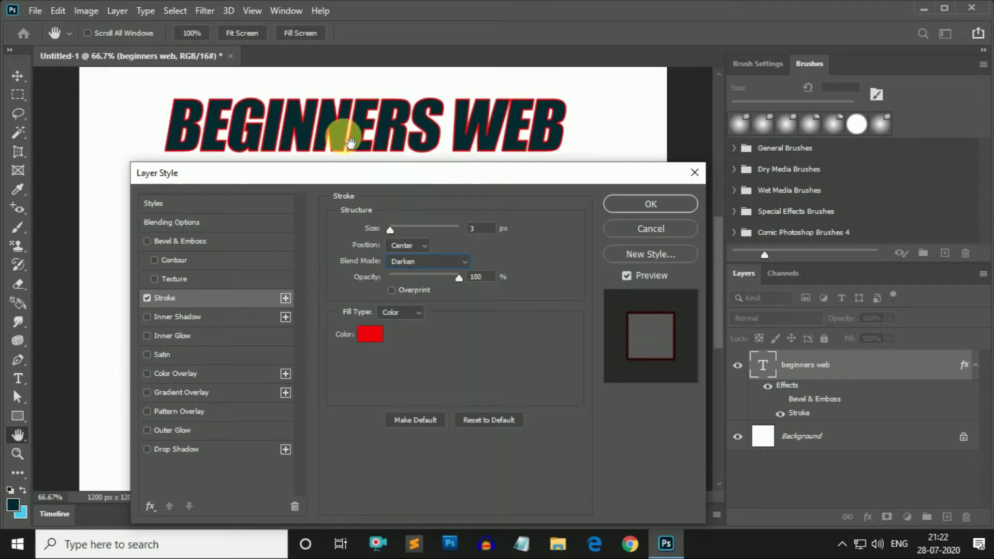
Return stroke blending to Normal, reset it to defaults, and disable Stroke.
click(469, 262)
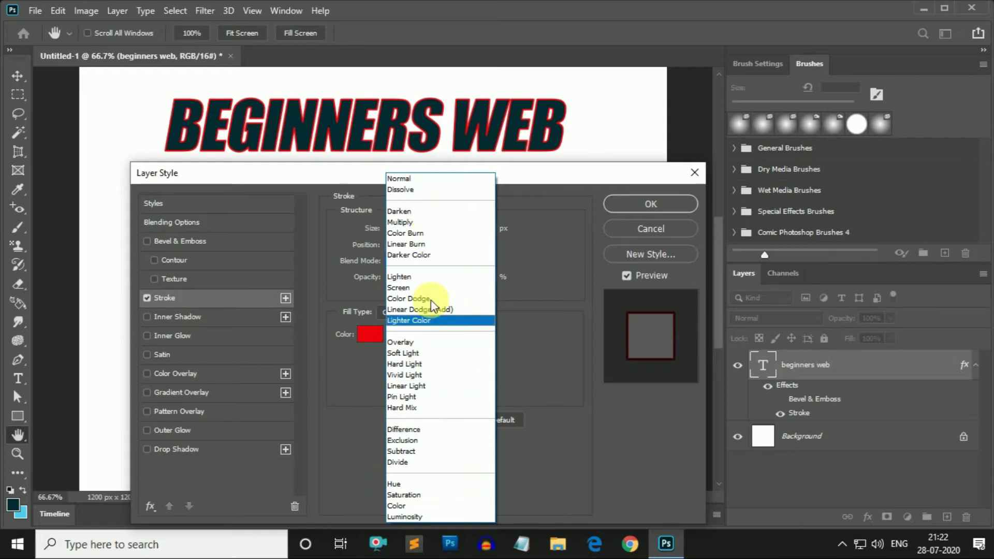
click(425, 180)
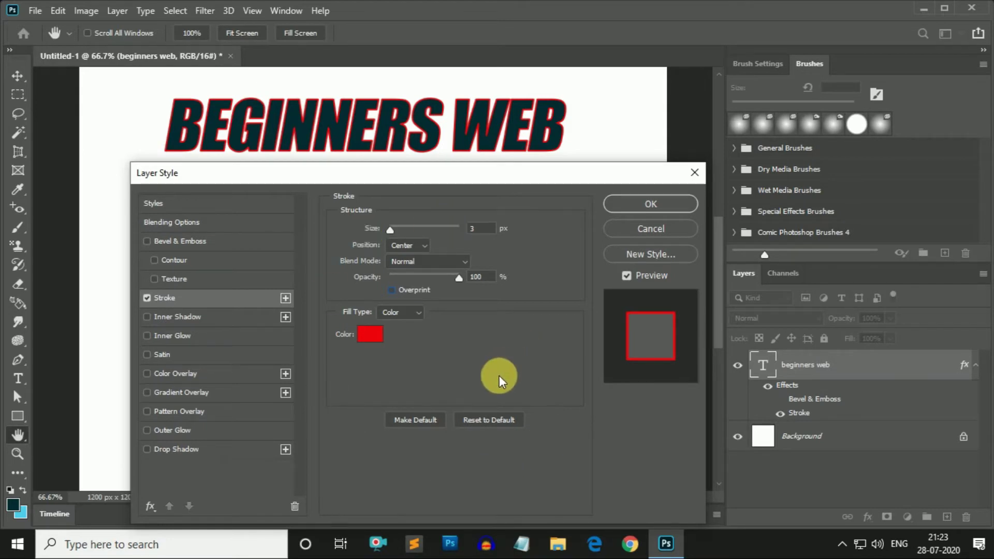
click(489, 421)
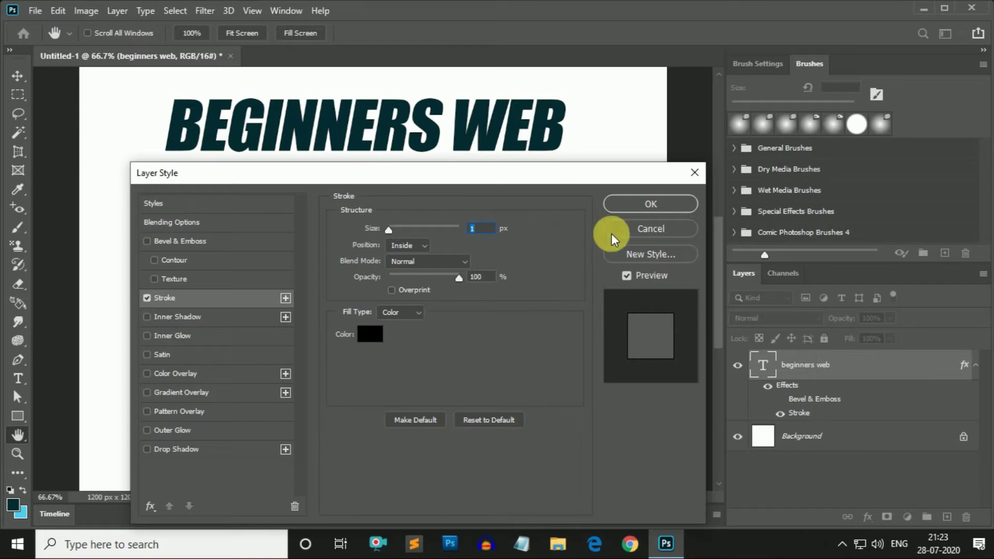
click(147, 298)
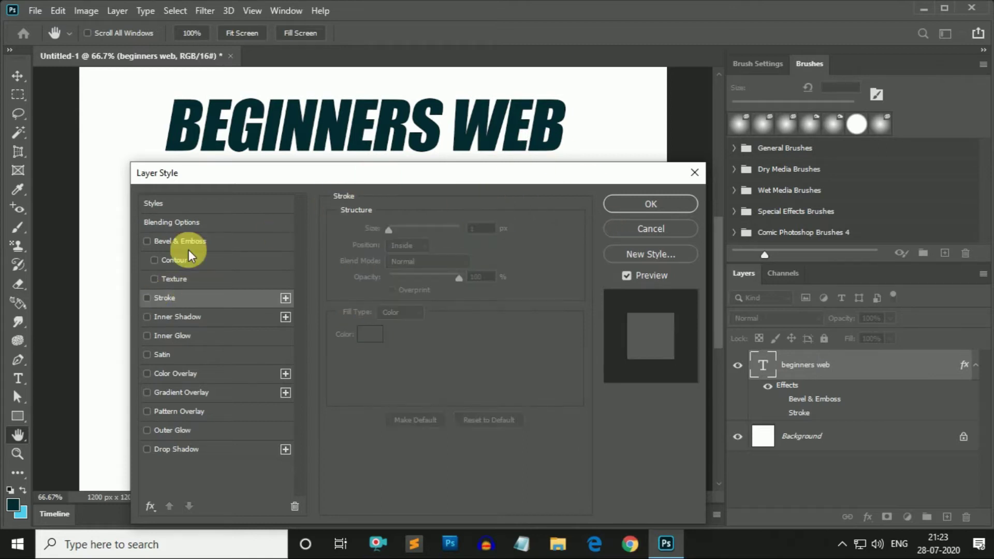
Enable Inner Shadow, colour it bright red, and set its blend mode to Hard Light.
click(177, 319)
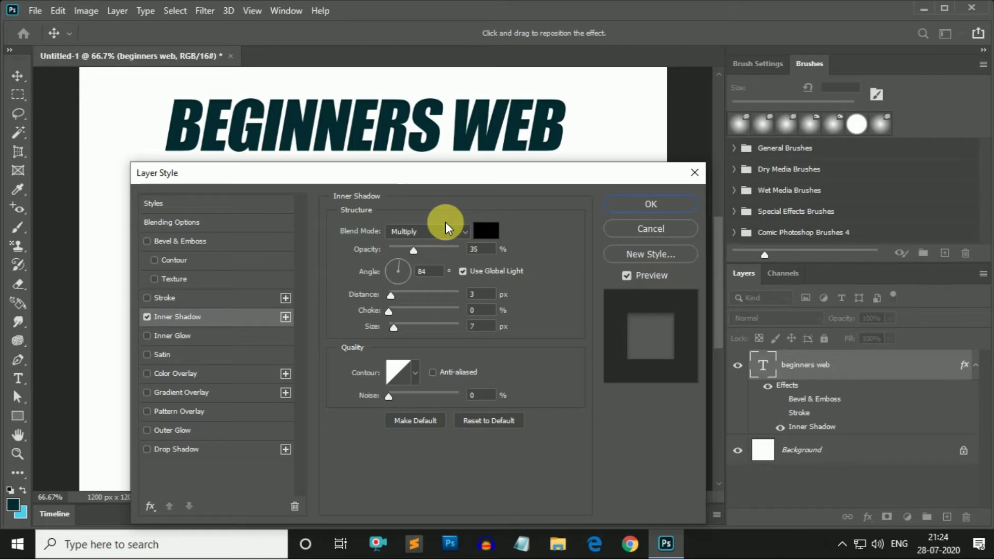
click(487, 230)
drag(643, 241, 657, 147)
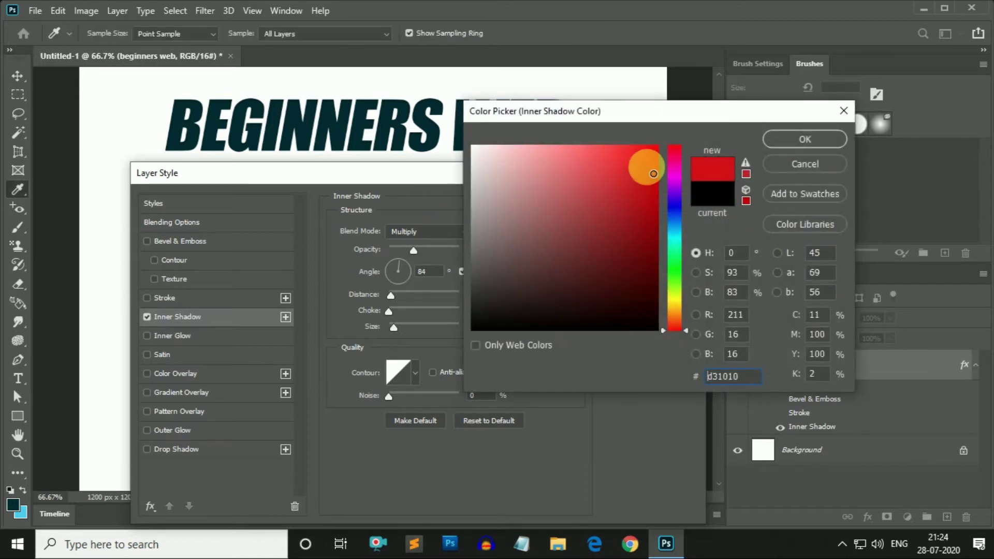
click(805, 138)
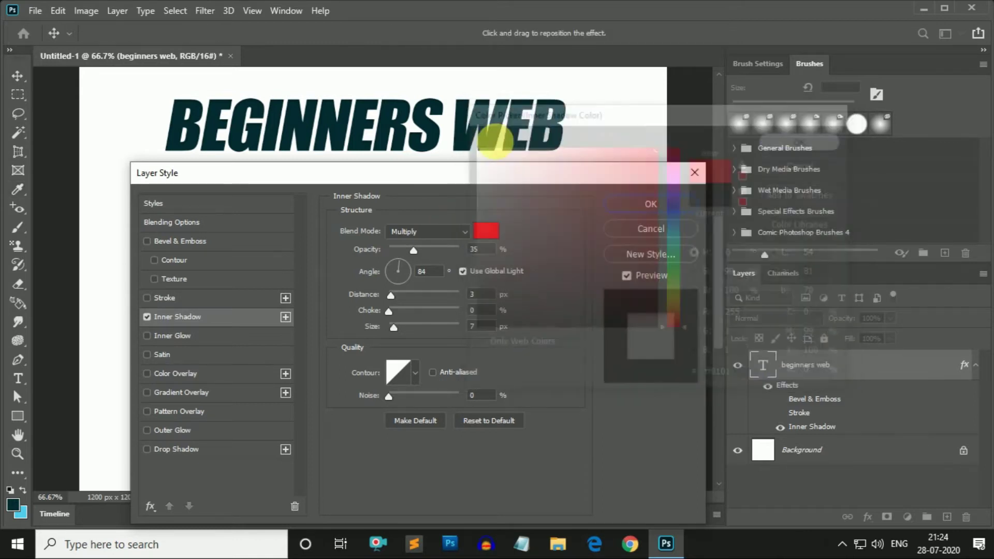
click(429, 231)
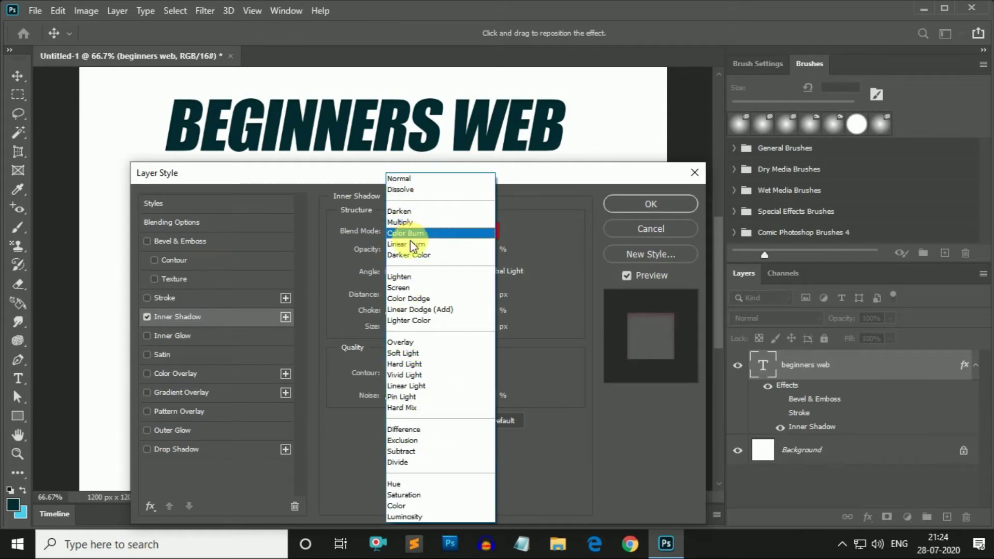
click(414, 365)
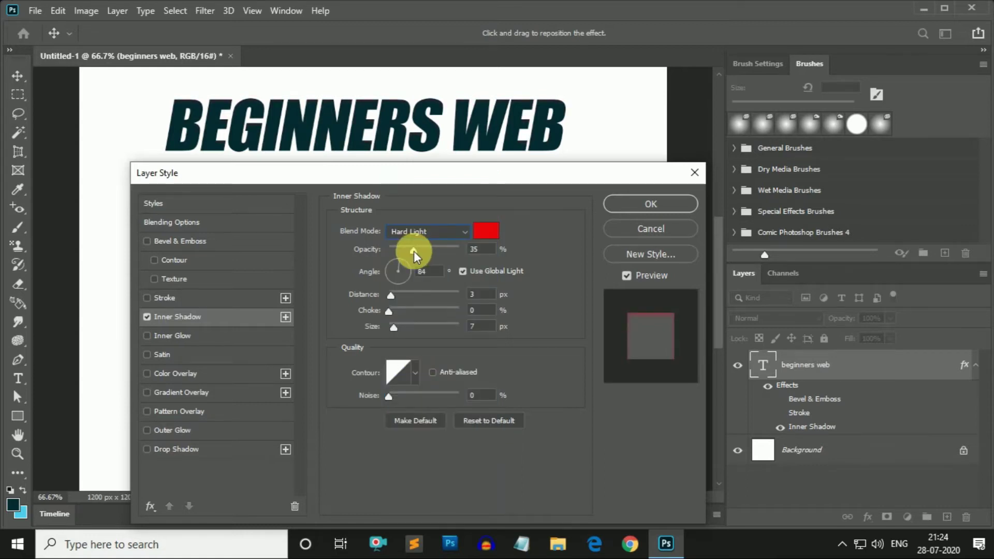
Raise inner shadow opacity to 100% and rotate its angle to 83°.
drag(414, 251, 434, 249)
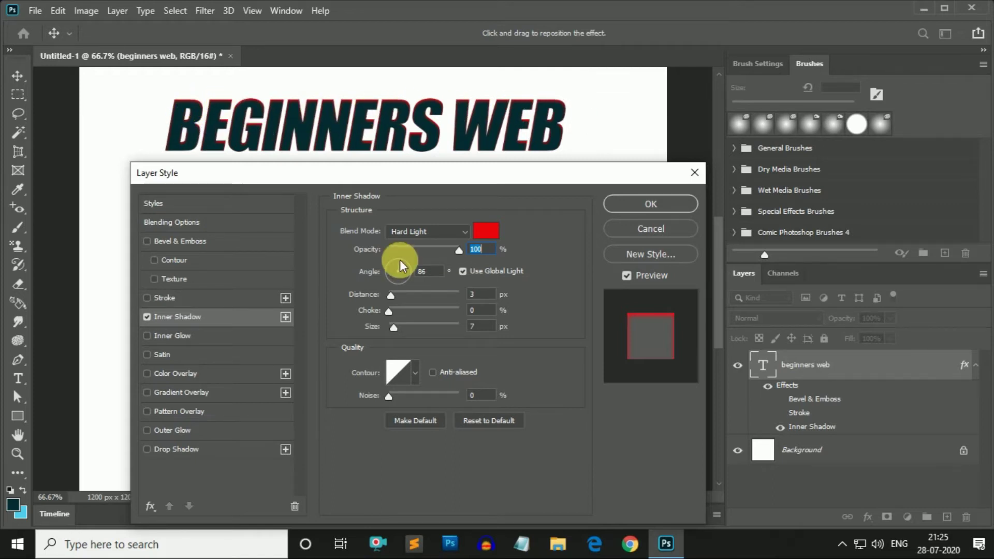
drag(406, 278, 387, 288)
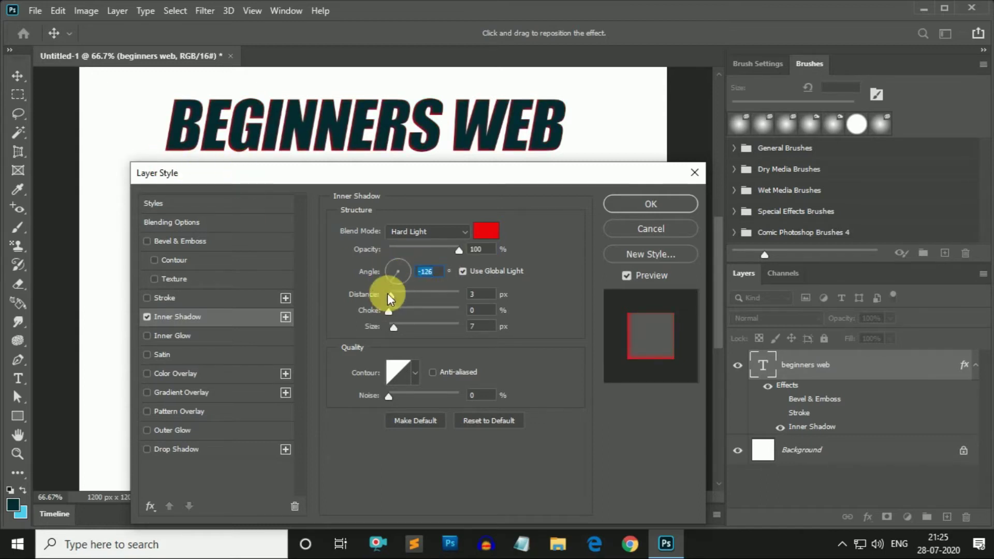
drag(391, 278, 384, 261)
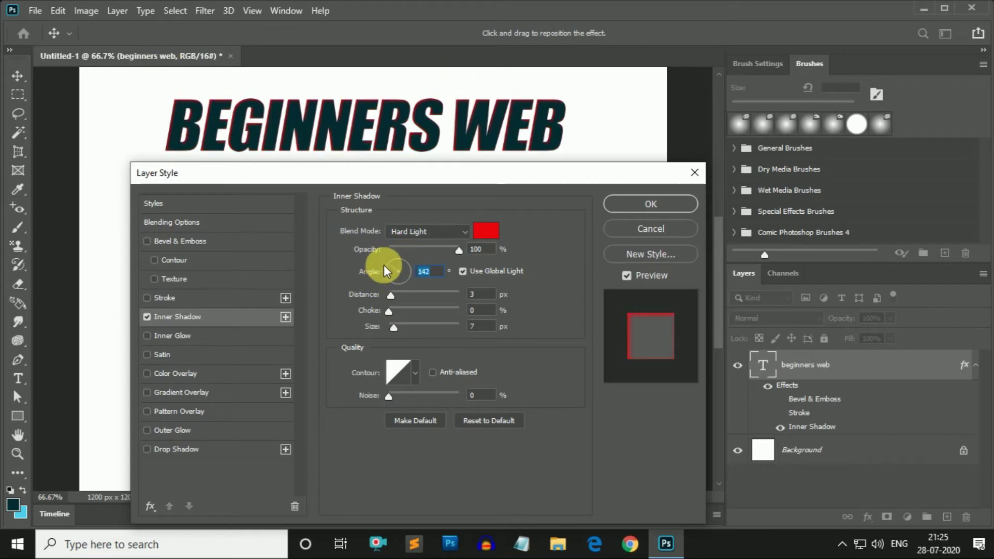
drag(387, 262, 395, 260)
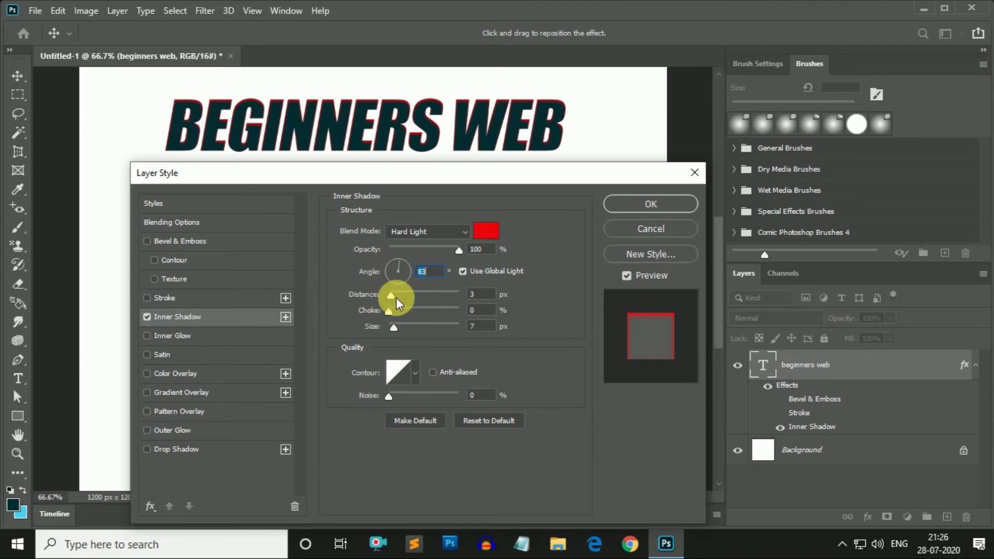
Set inner shadow Distance to 7 px, with Choke and Size at 0.
drag(391, 294, 396, 294)
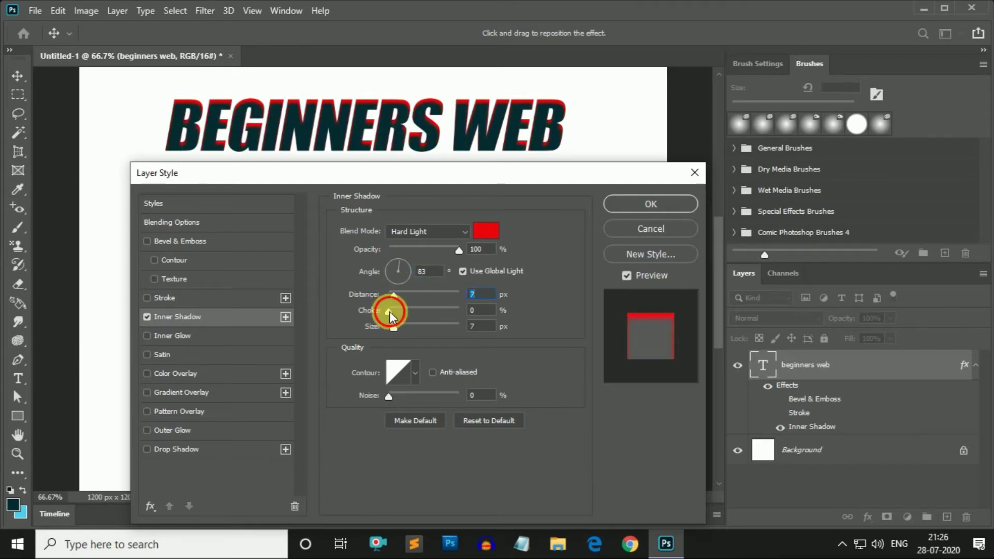
mouse_move(390, 312)
mouse_down()
mouse_move(425, 309)
mouse_move(395, 311)
mouse_up()
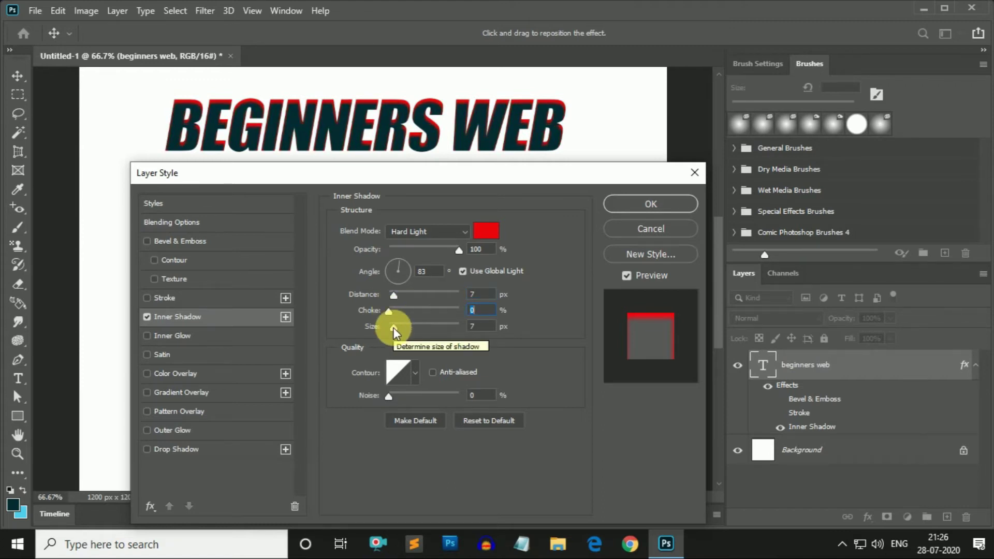
mouse_move(393, 327)
mouse_down()
mouse_move(412, 327)
mouse_move(393, 328)
mouse_up()
Set the red inner shadow size to 9 px, preview several contour presets, and return to Linear.
text(9)
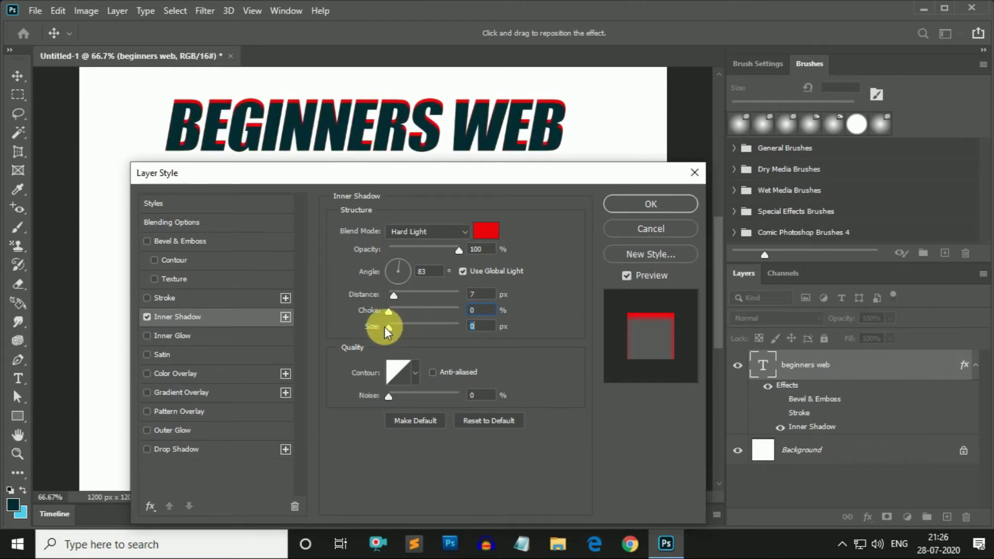
click(414, 374)
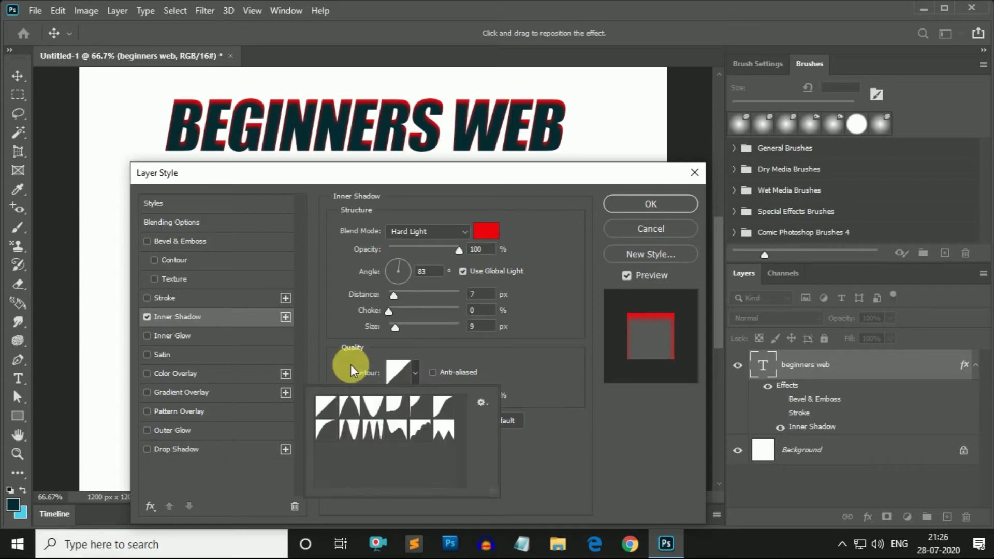
click(356, 414)
click(386, 409)
click(424, 411)
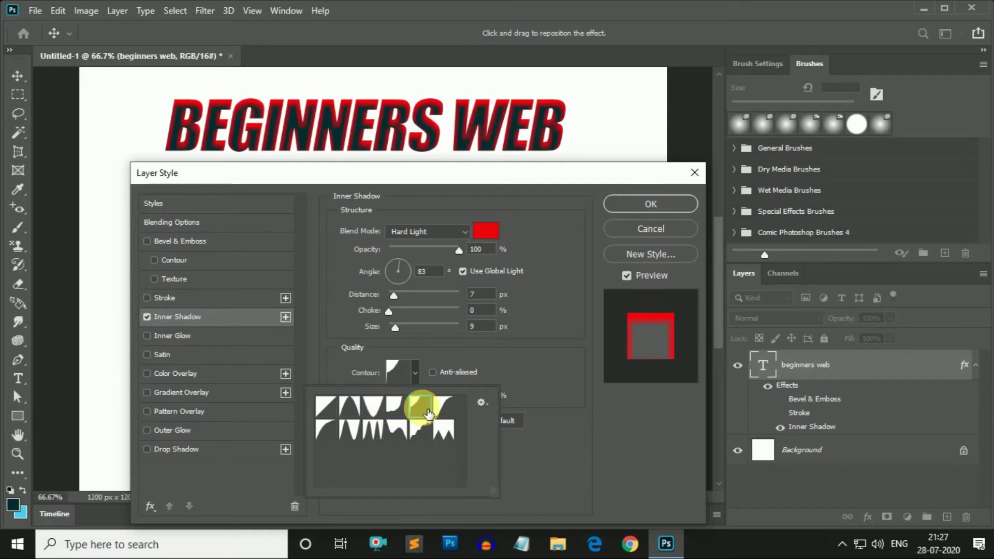
click(372, 427)
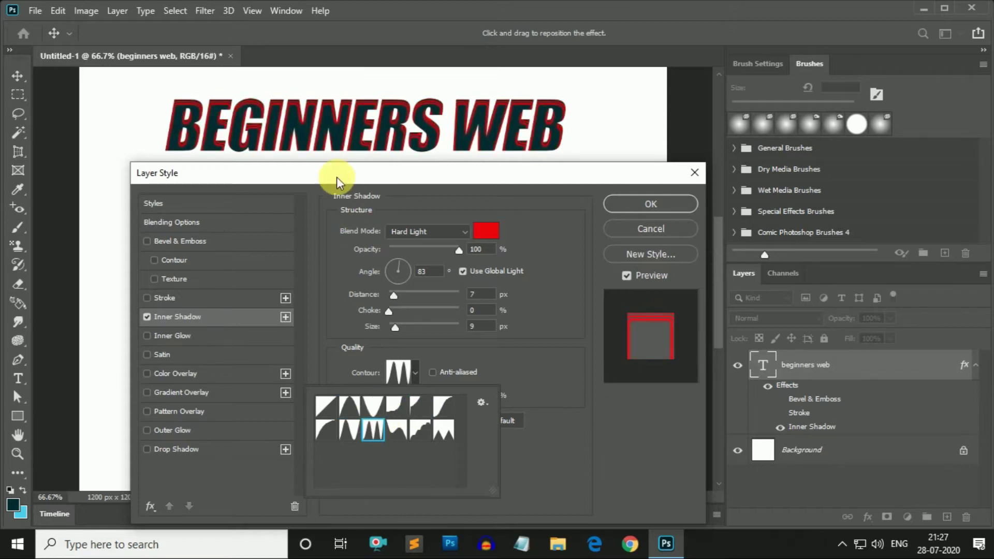
click(402, 428)
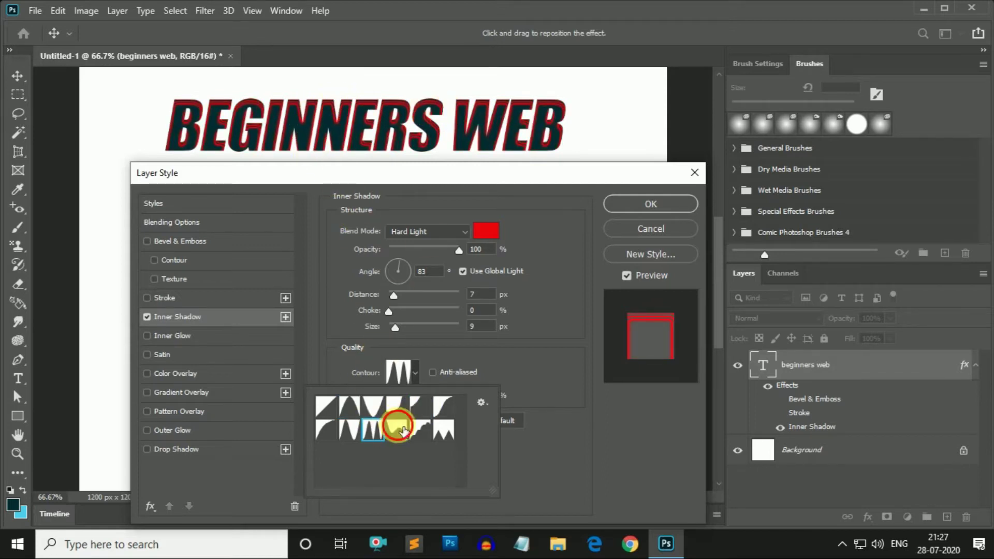
click(440, 430)
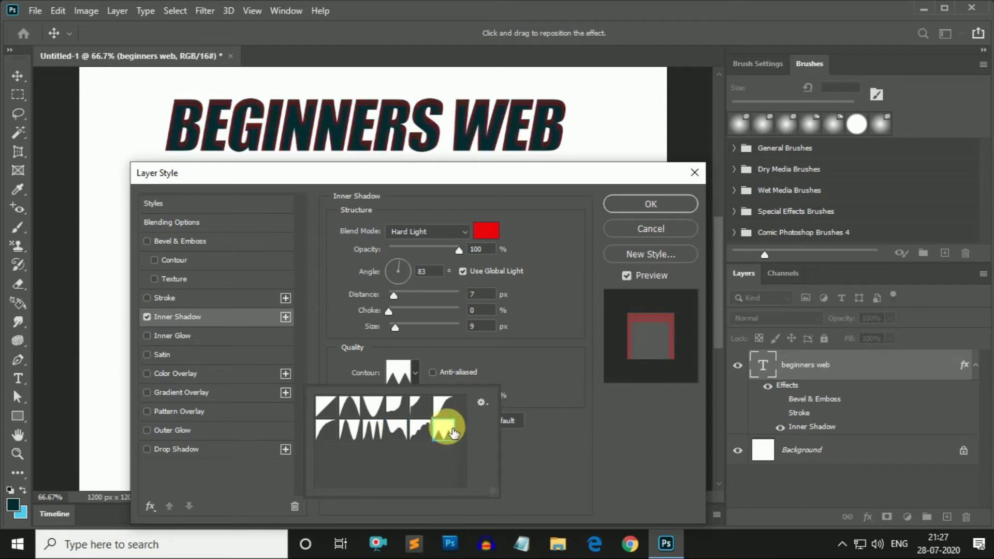
click(323, 407)
click(401, 373)
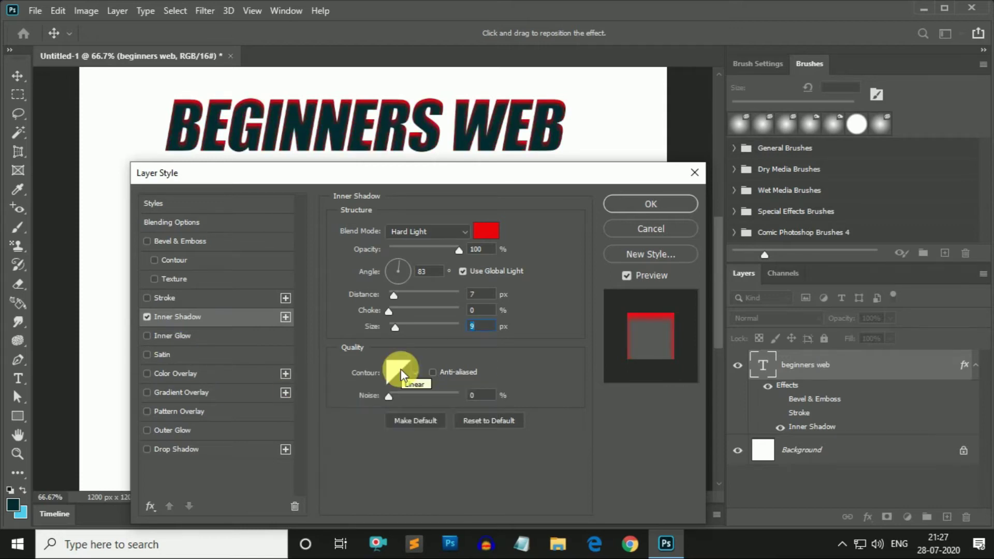
Bend the Linear contour into a hump with two dragged points in the Contour Editor.
click(401, 373)
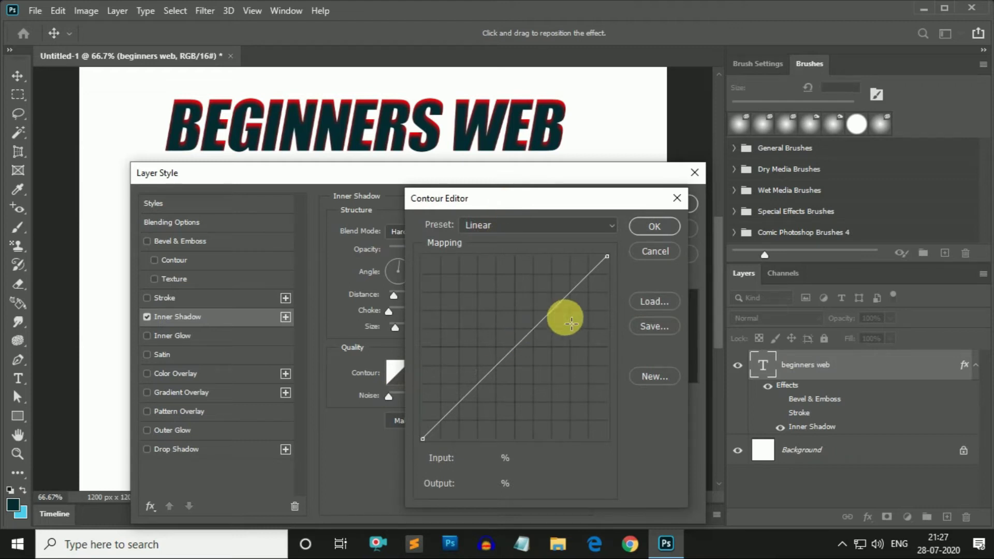
mouse_move(561, 315)
mouse_down()
mouse_move(513, 281)
mouse_move(505, 293)
mouse_up()
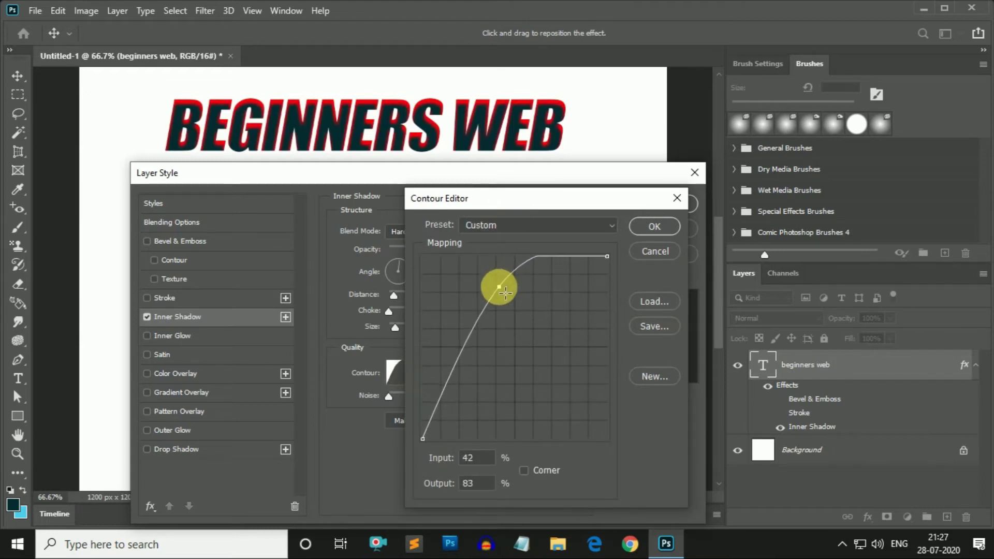
click(466, 346)
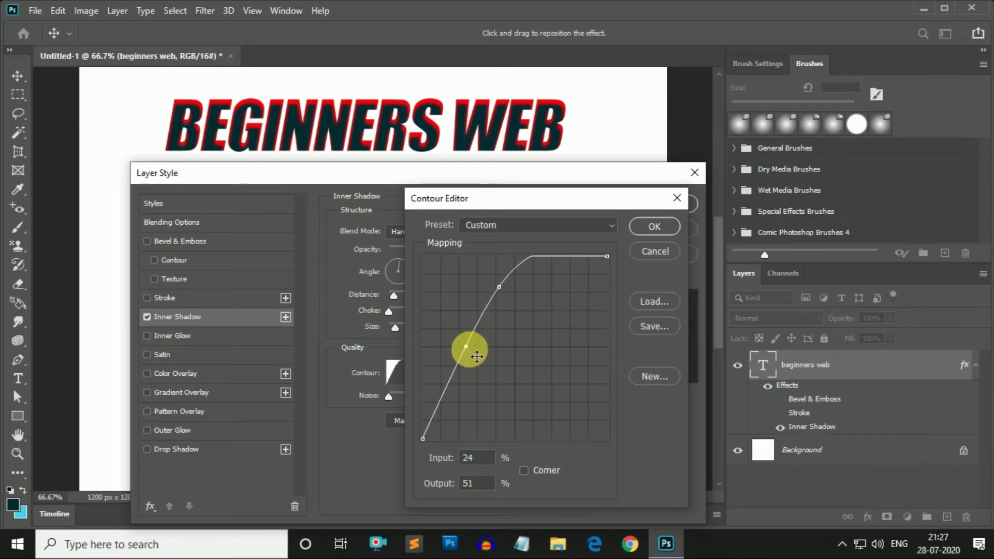
drag(467, 346, 455, 285)
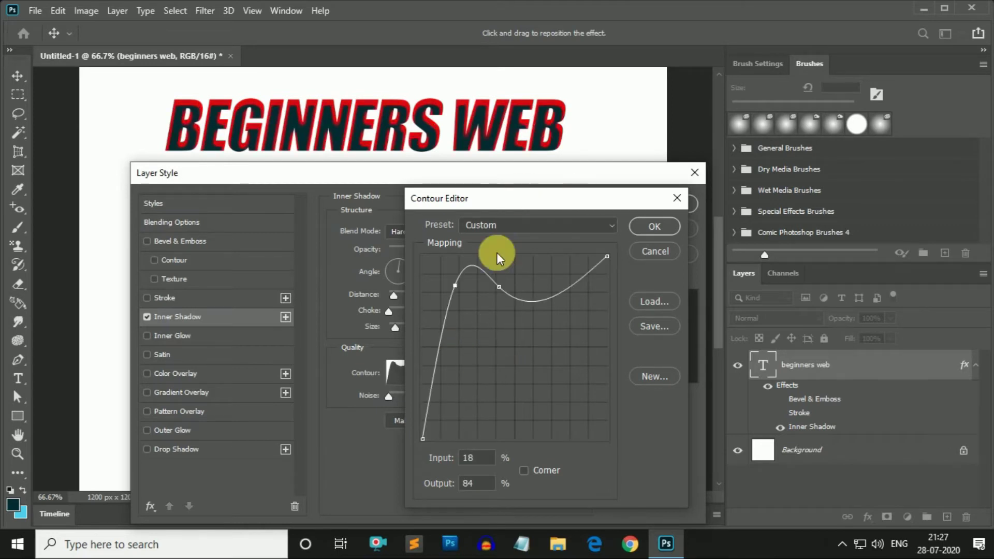
click(656, 229)
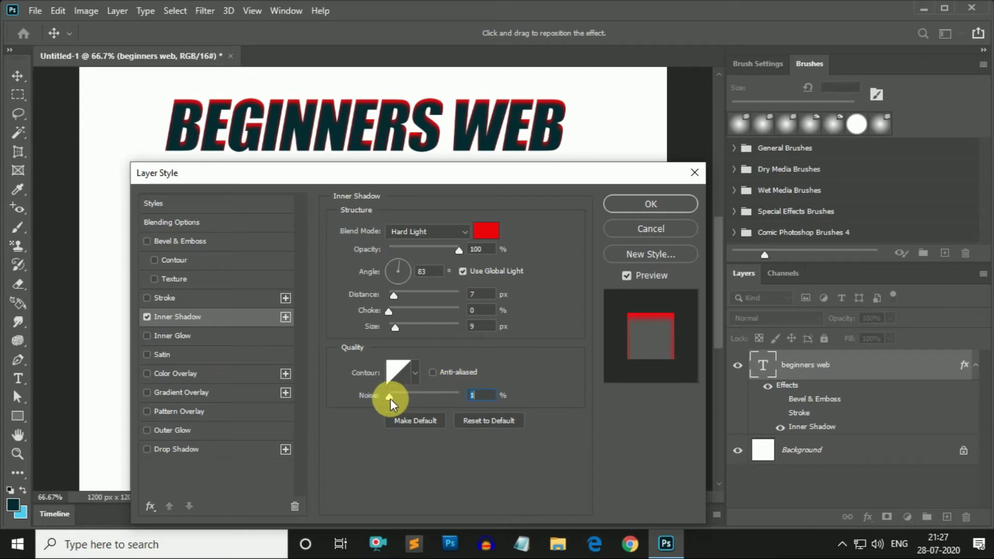
Try noise on the inner shadow, reset it to defaults, then switch Inner Shadow off.
drag(390, 399, 455, 403)
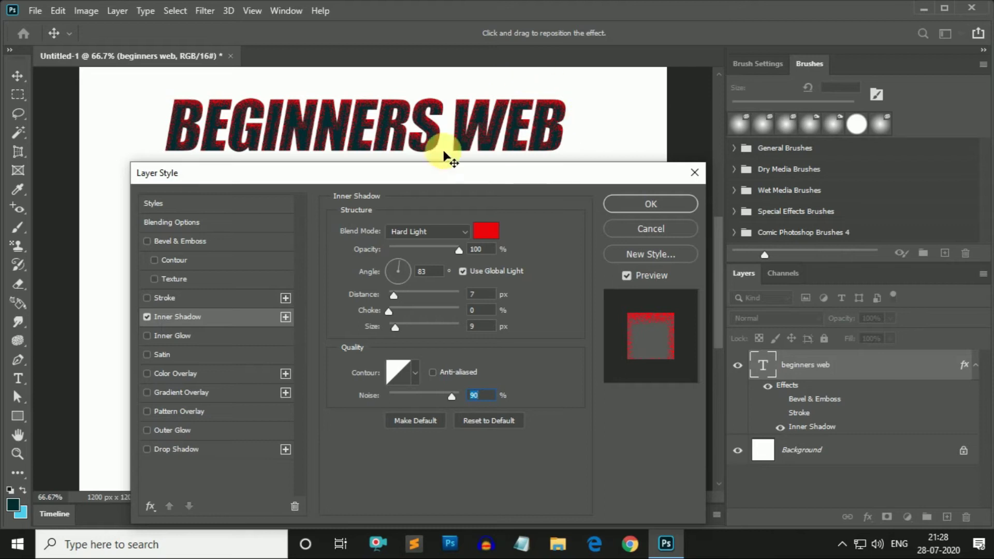
drag(451, 397, 384, 402)
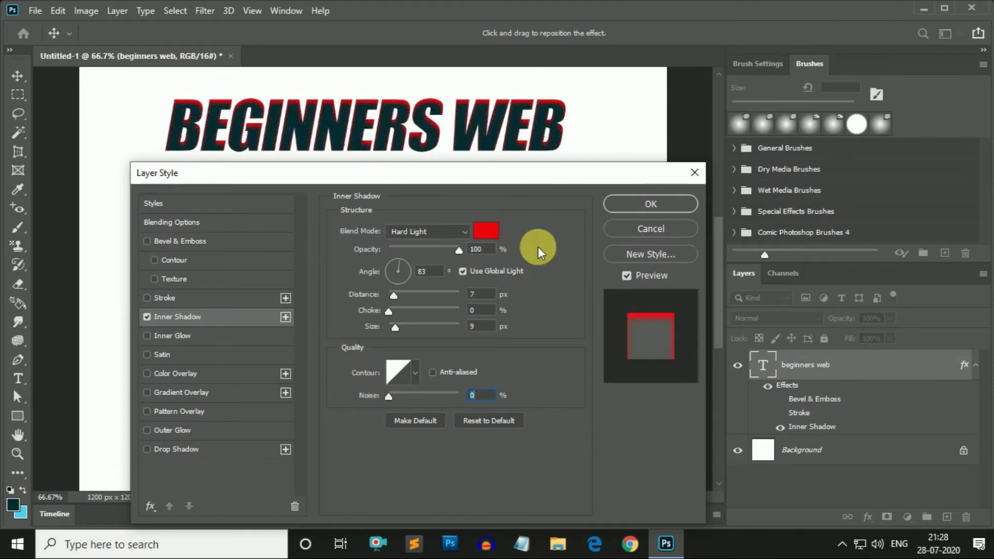
click(480, 421)
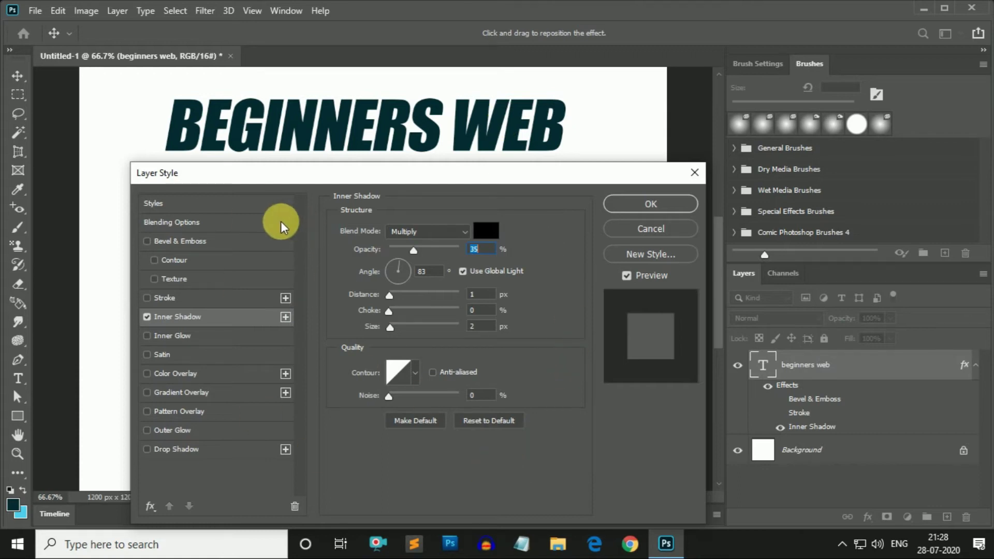
click(147, 317)
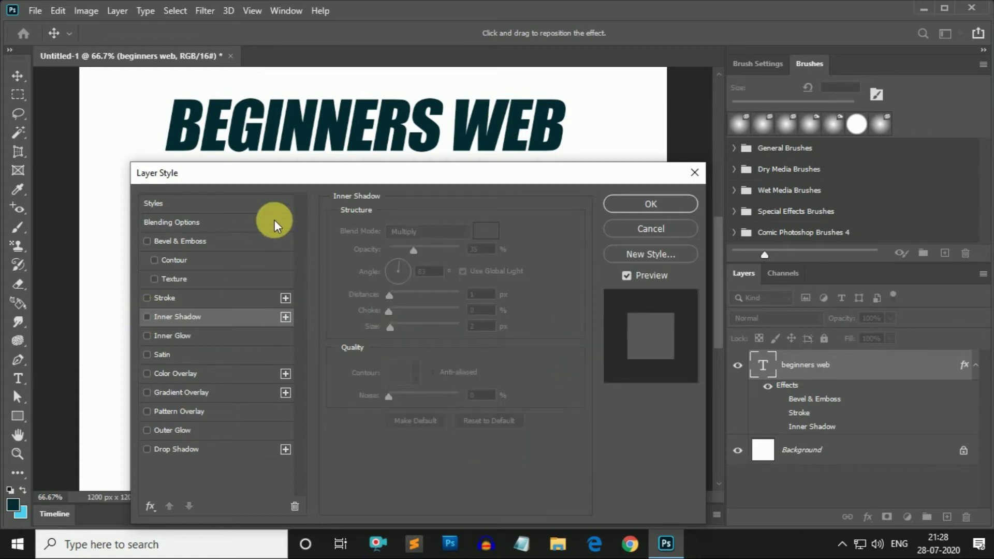
Turn on Inner Glow with Normal blending and bring up its glow colour picker.
click(172, 337)
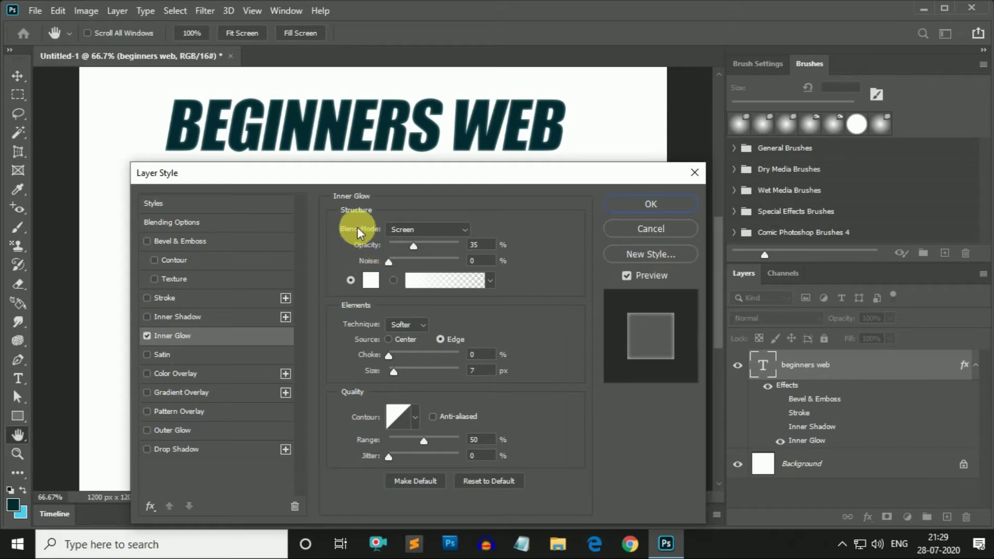
click(464, 230)
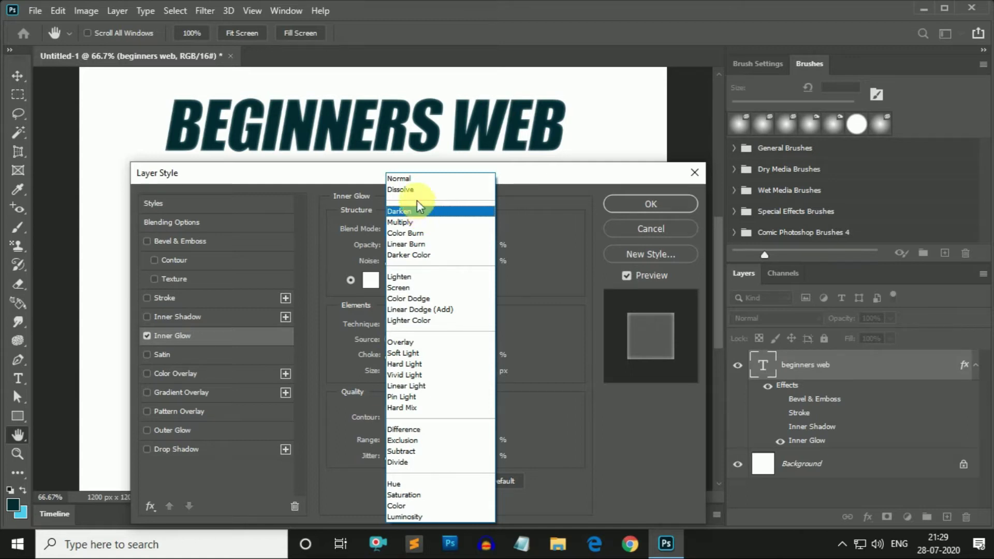
click(410, 177)
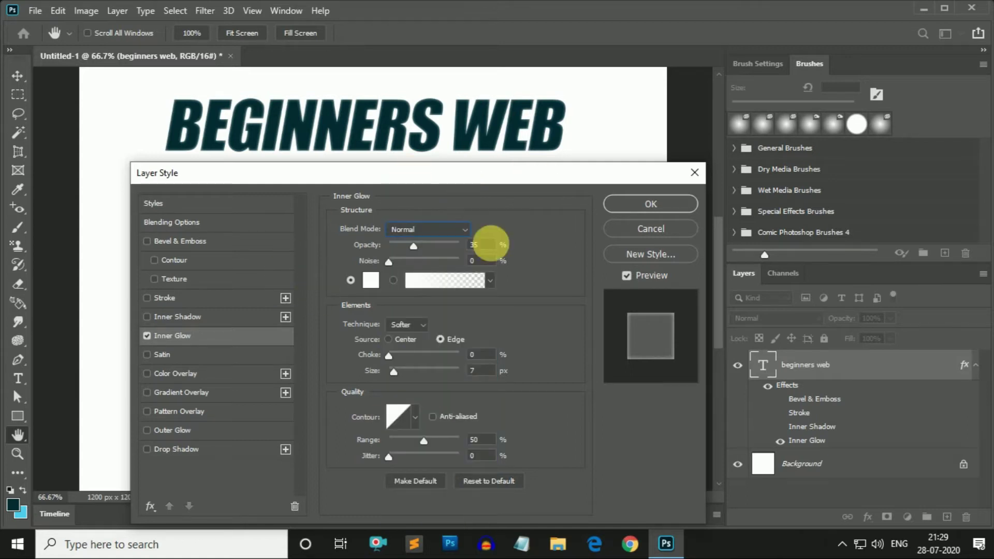
click(372, 281)
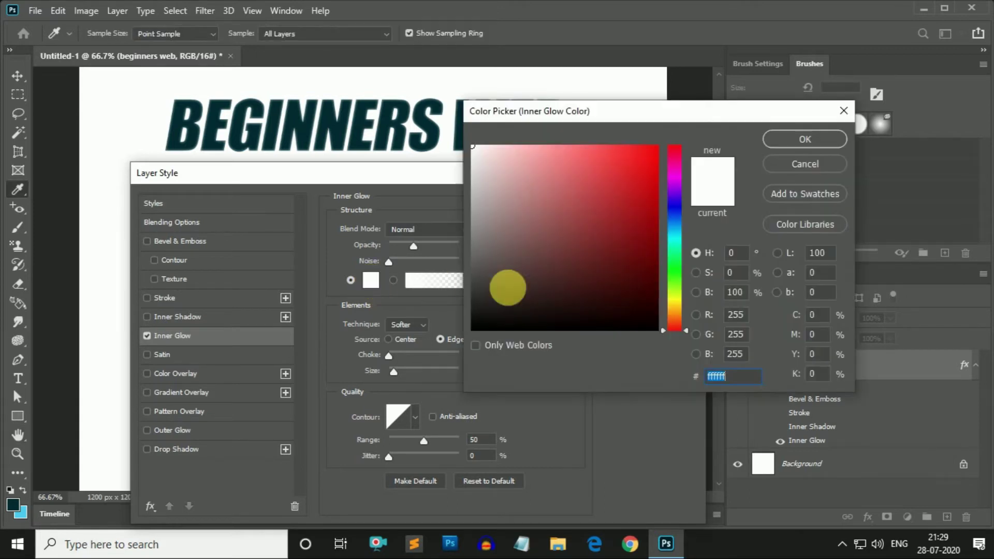
Make the inner glow pure green 00ff00 at 46% opacity with noise back at 0.
drag(675, 281, 666, 147)
click(797, 139)
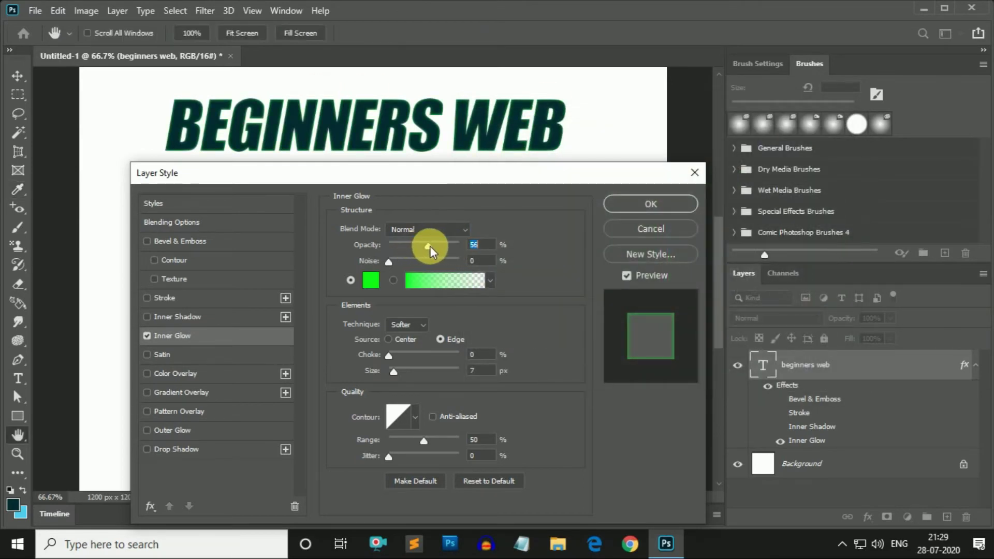
mouse_move(414, 250)
mouse_down()
mouse_move(469, 244)
mouse_move(438, 244)
mouse_up()
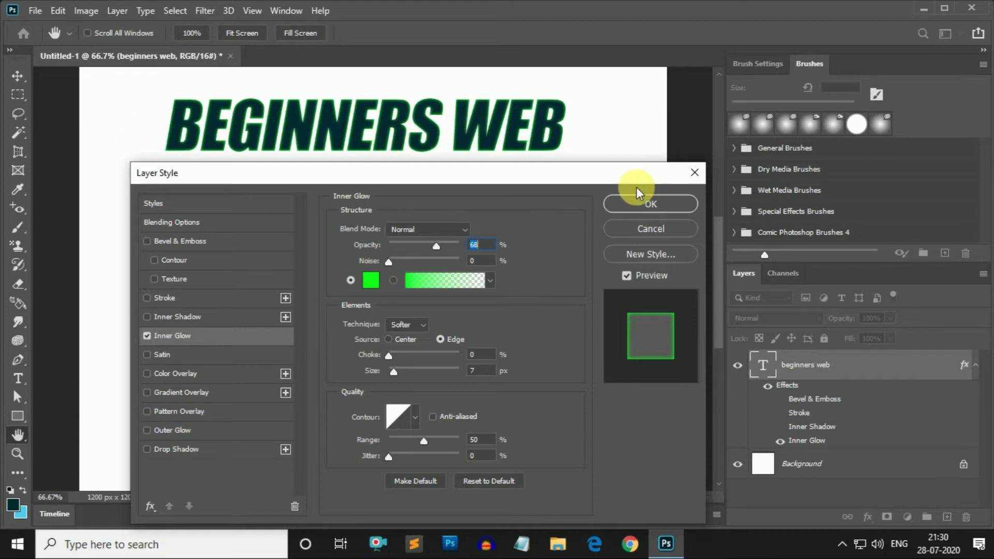
drag(437, 246, 412, 247)
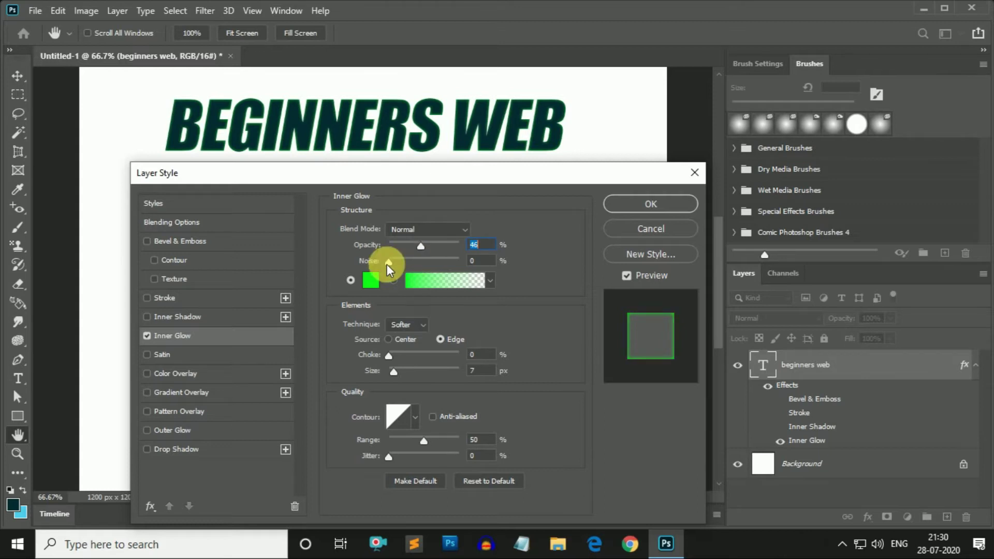
drag(388, 262, 474, 262)
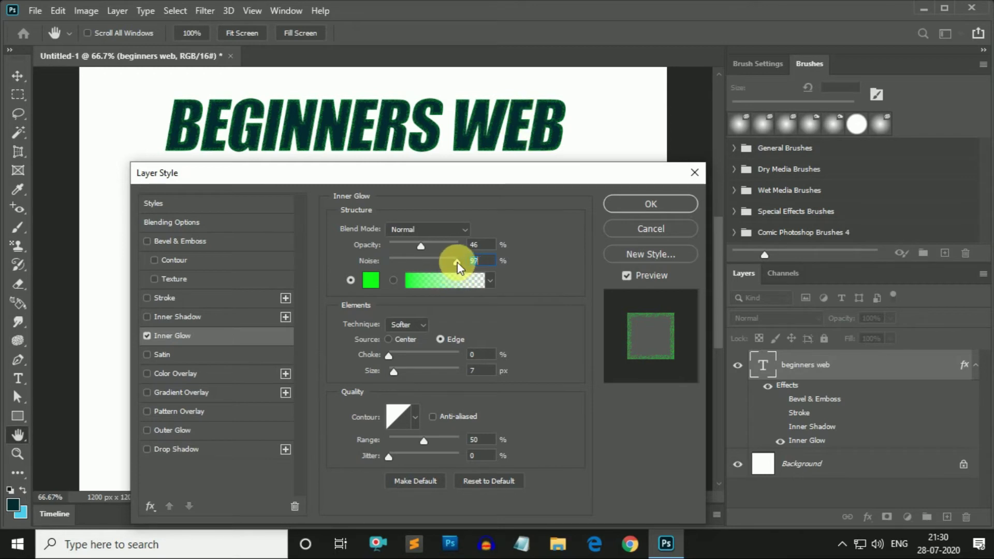
mouse_move(405, 262)
mouse_down()
mouse_move(473, 260)
mouse_move(310, 266)
mouse_up()
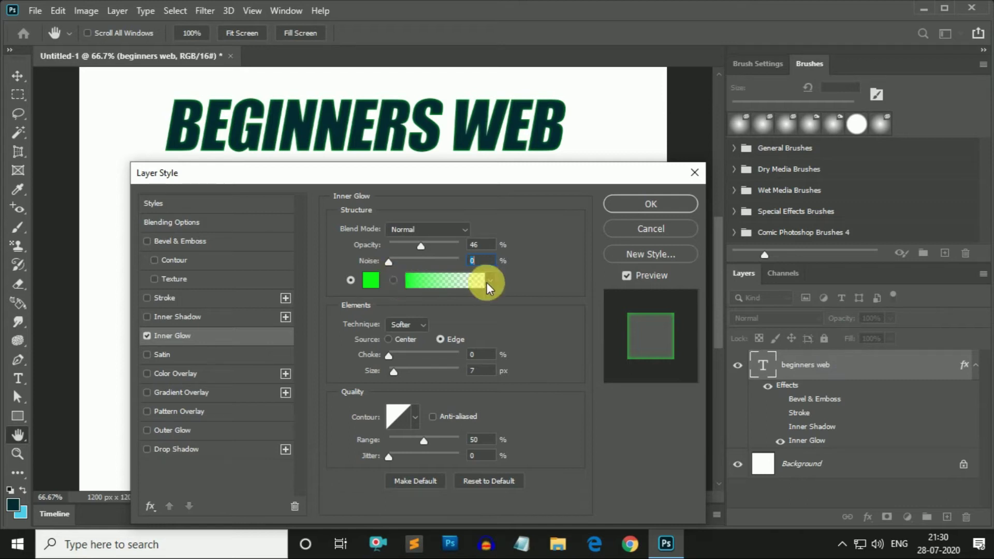
Switch the inner glow to a gradient and preview rainbow and loose gradient presets.
click(393, 281)
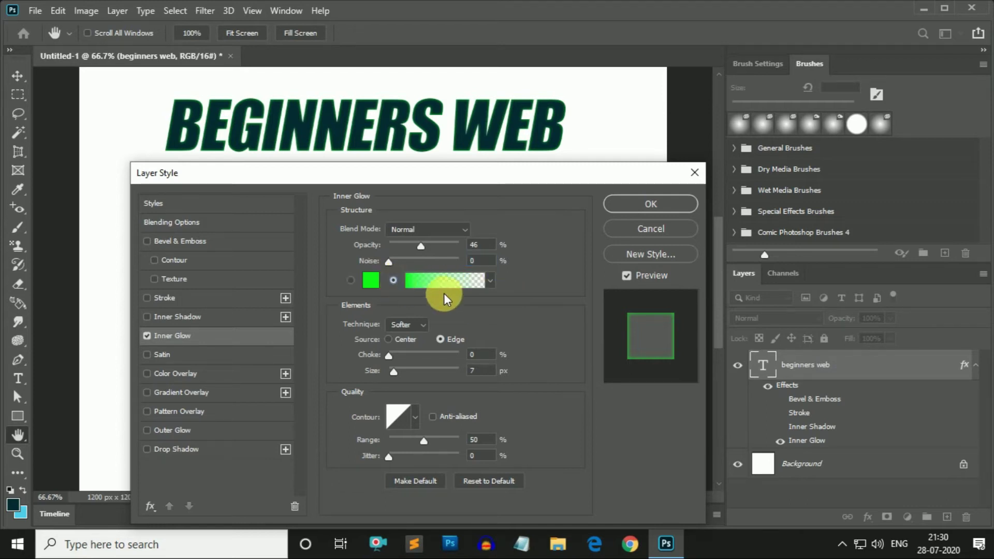
click(490, 282)
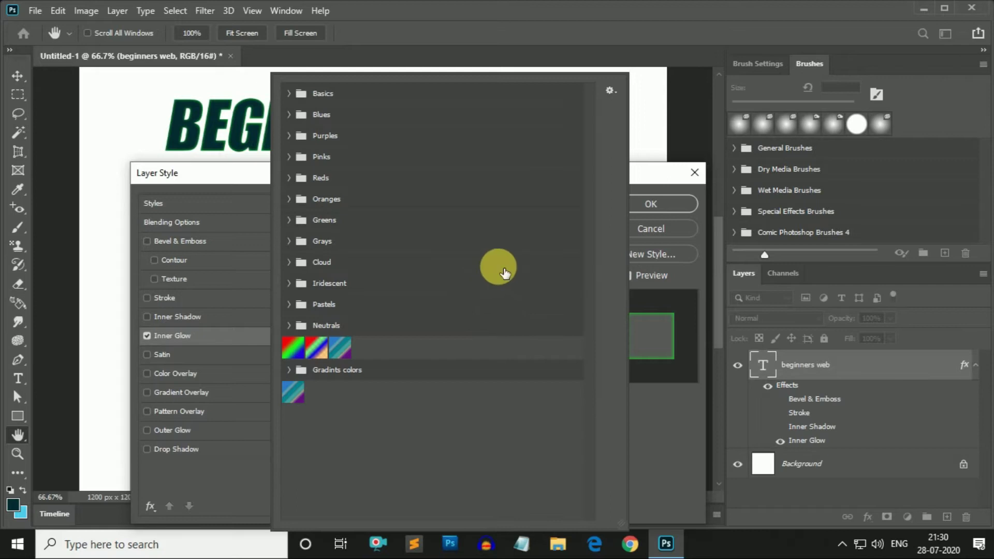
click(296, 158)
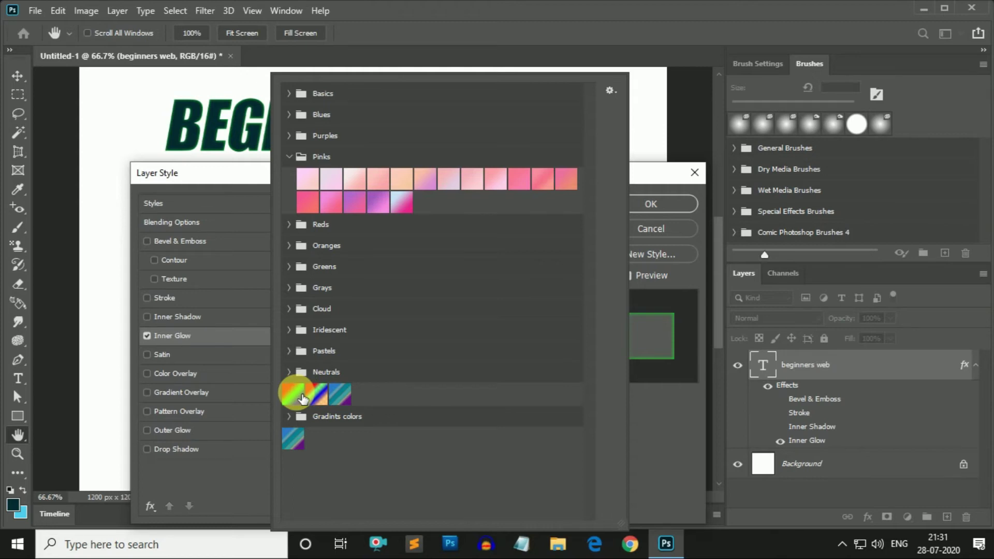
click(303, 398)
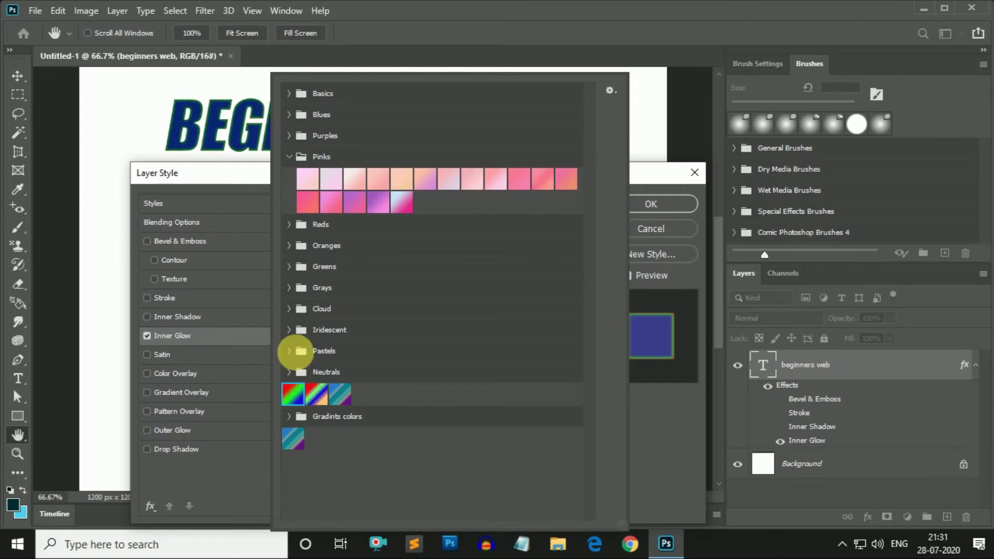
click(316, 398)
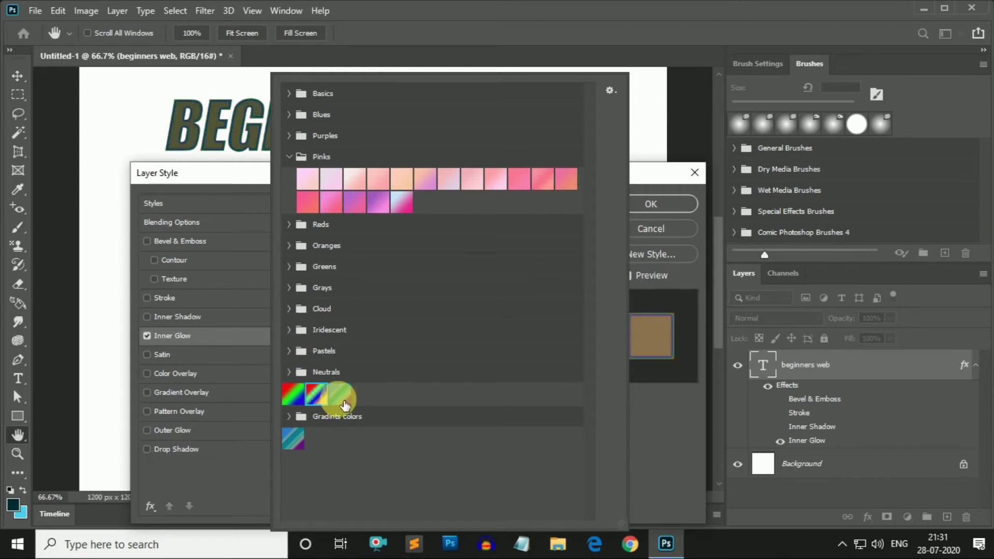
click(340, 396)
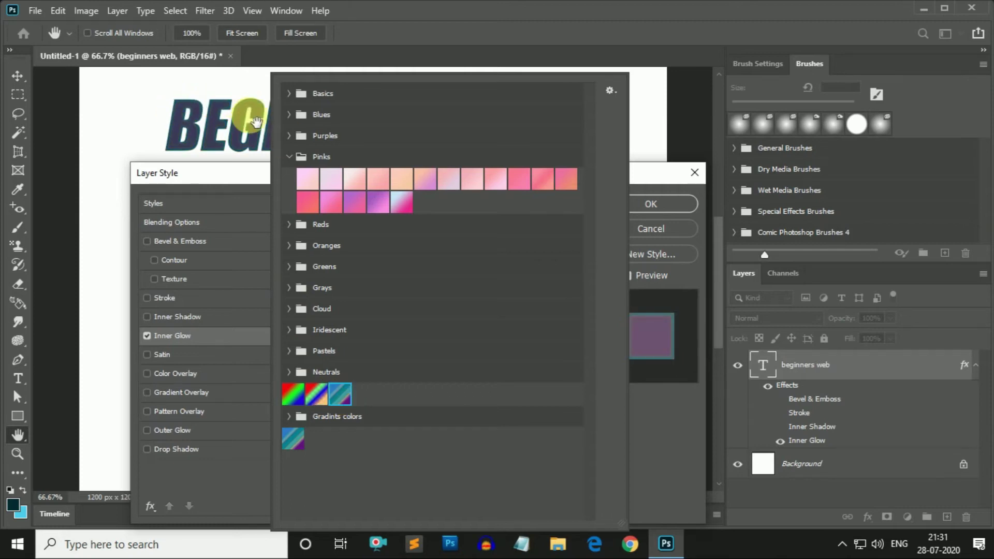
click(293, 437)
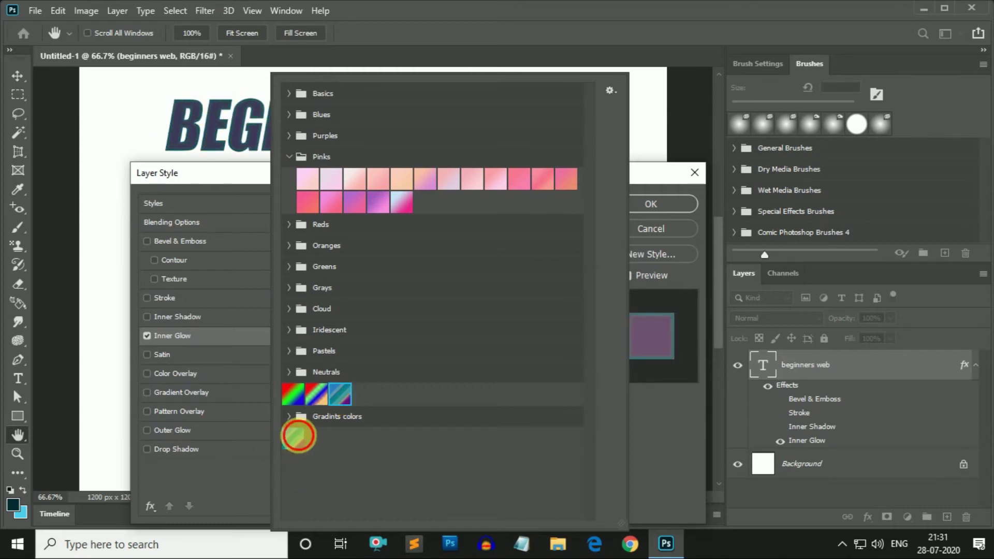
Try Reds and Basics presets, then apply the first Basics dark-to-cyan gradient.
click(299, 224)
click(447, 247)
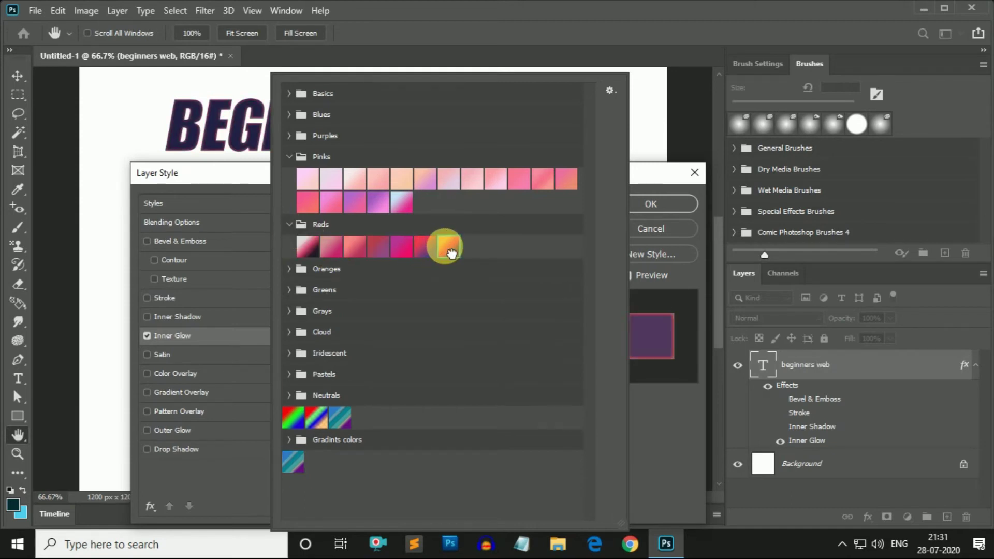
click(294, 95)
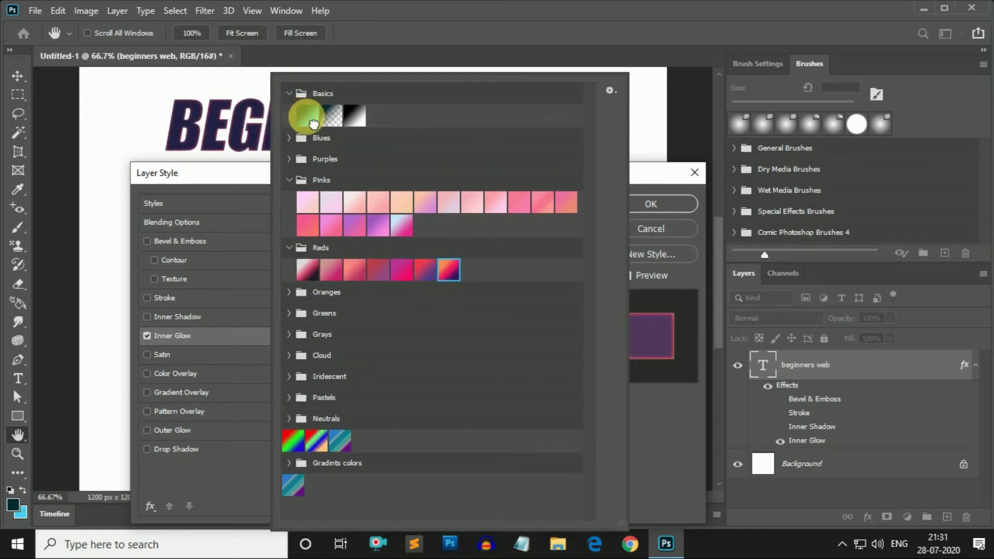
click(310, 115)
click(333, 124)
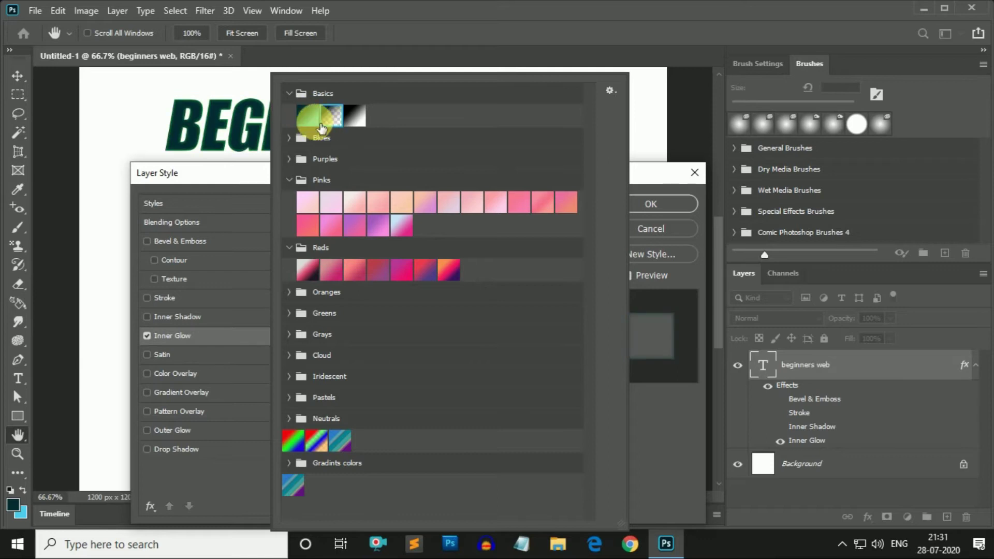
click(351, 124)
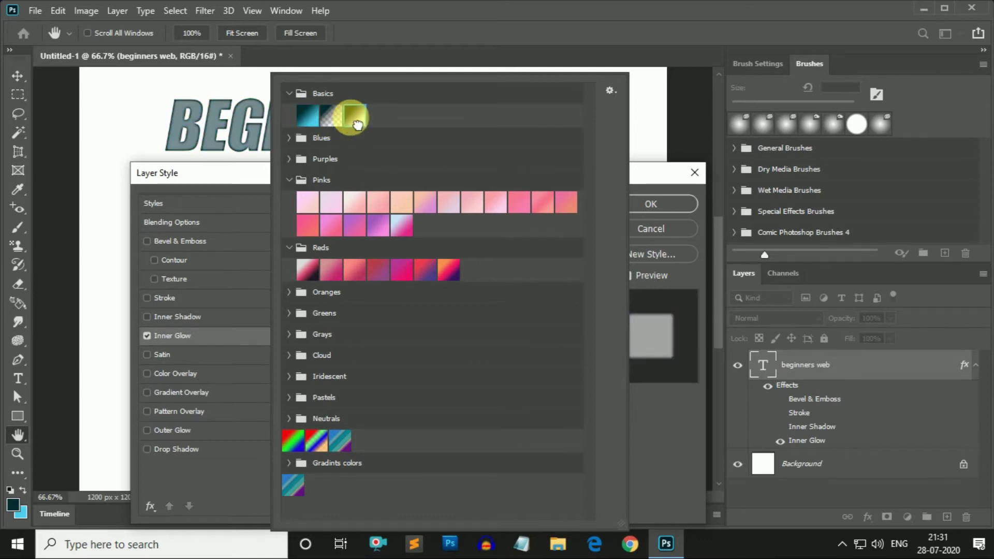
click(310, 115)
key(Return)
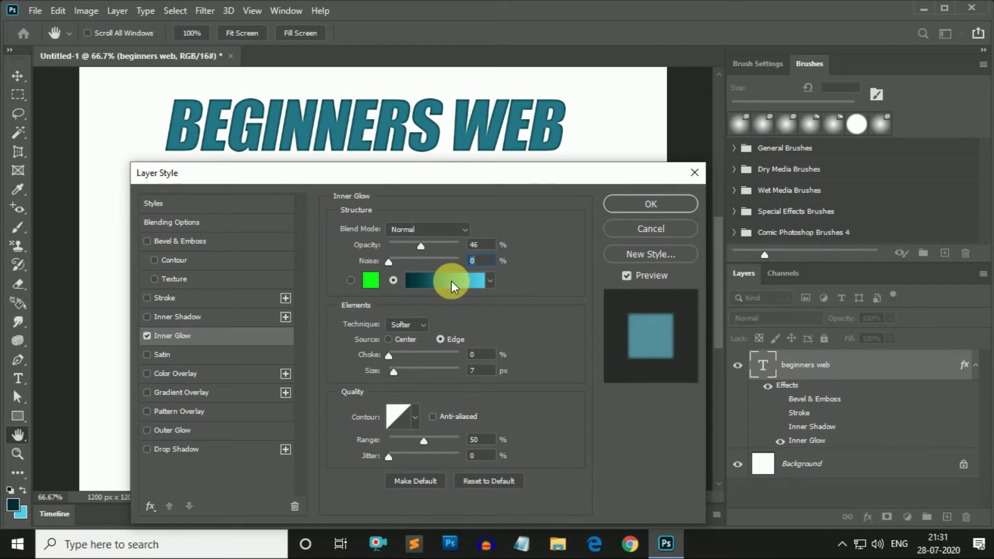
click(452, 281)
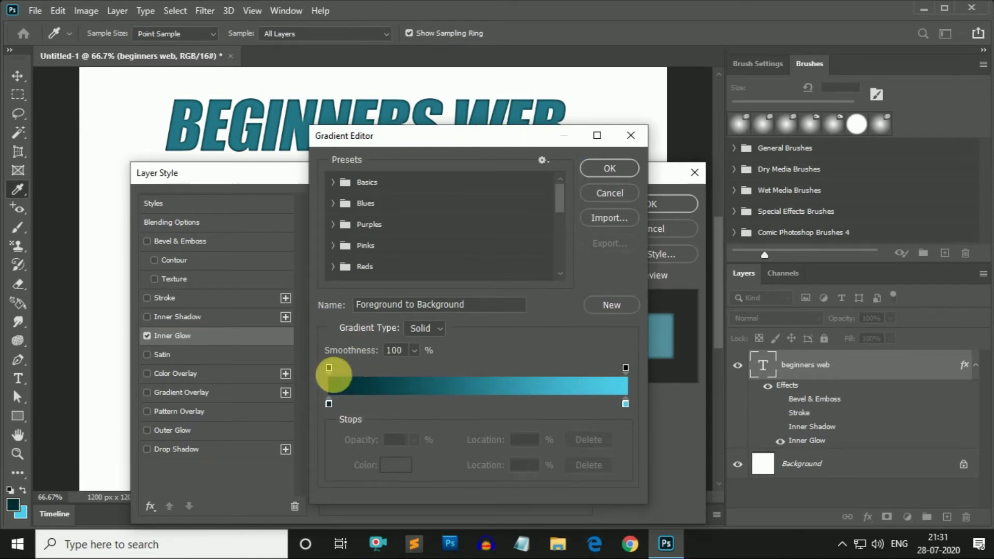
click(602, 194)
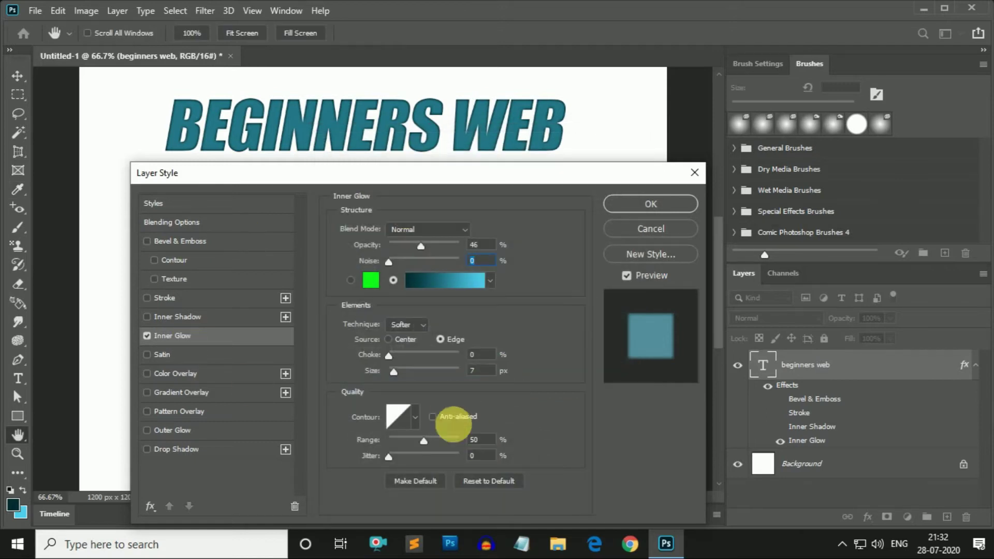
Return the inner glow to solid green and set its technique to Precise.
click(351, 280)
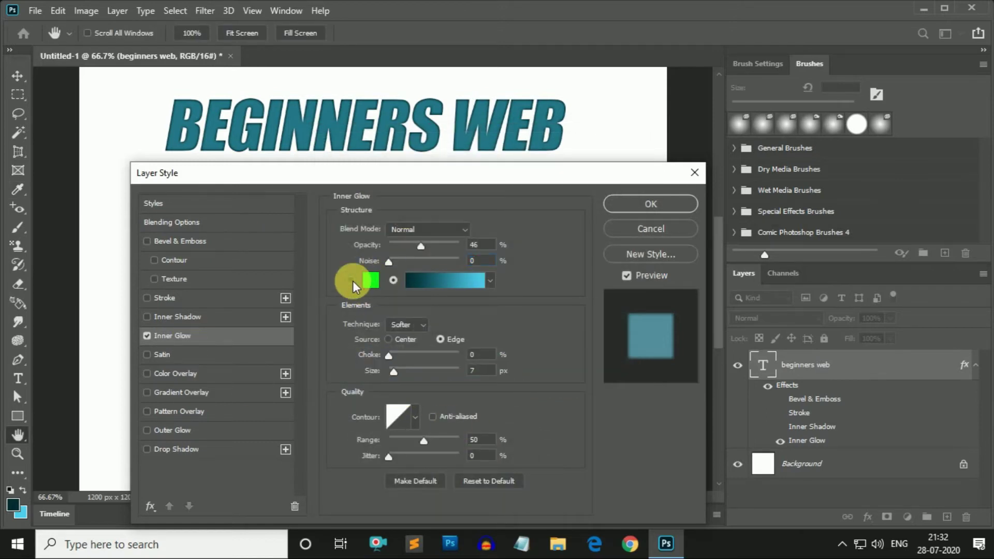
click(425, 324)
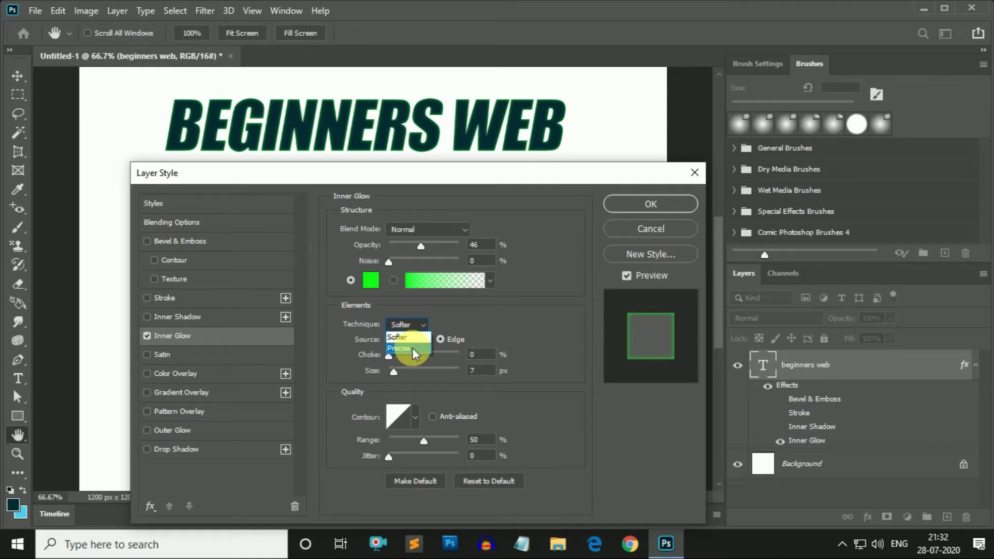
click(412, 347)
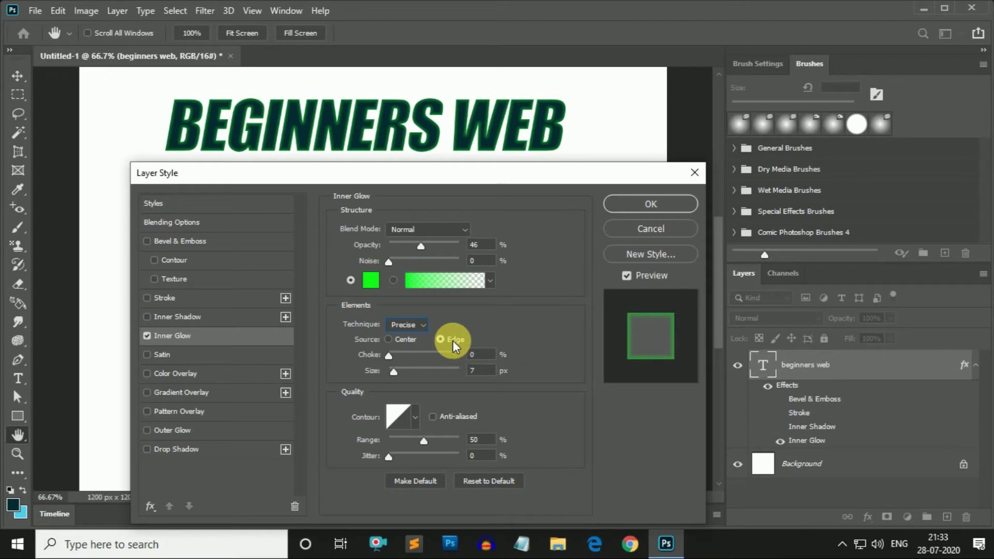
Set the inner glow to Edge source, 39% opacity and 7 px size.
click(389, 340)
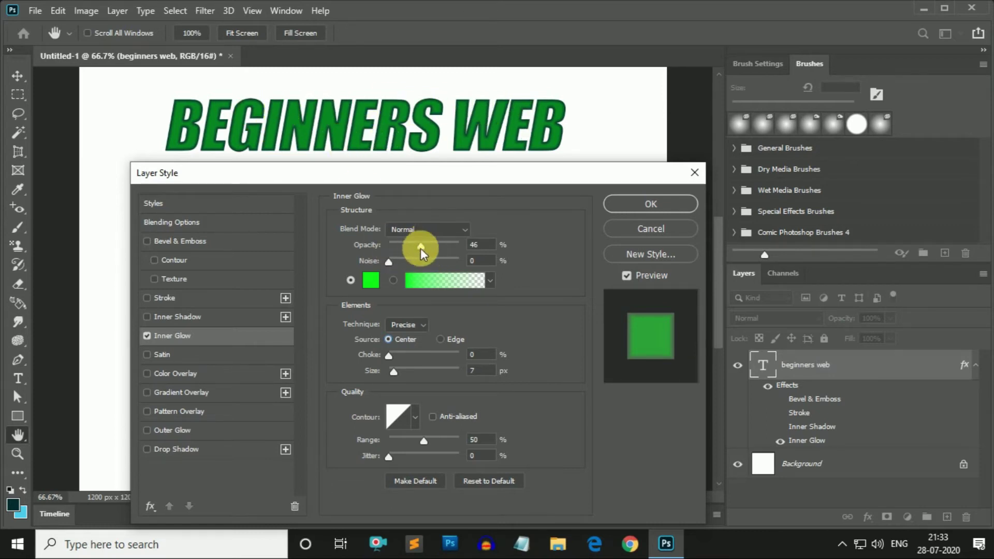
mouse_move(421, 246)
mouse_down()
mouse_move(385, 248)
mouse_move(397, 246)
mouse_up()
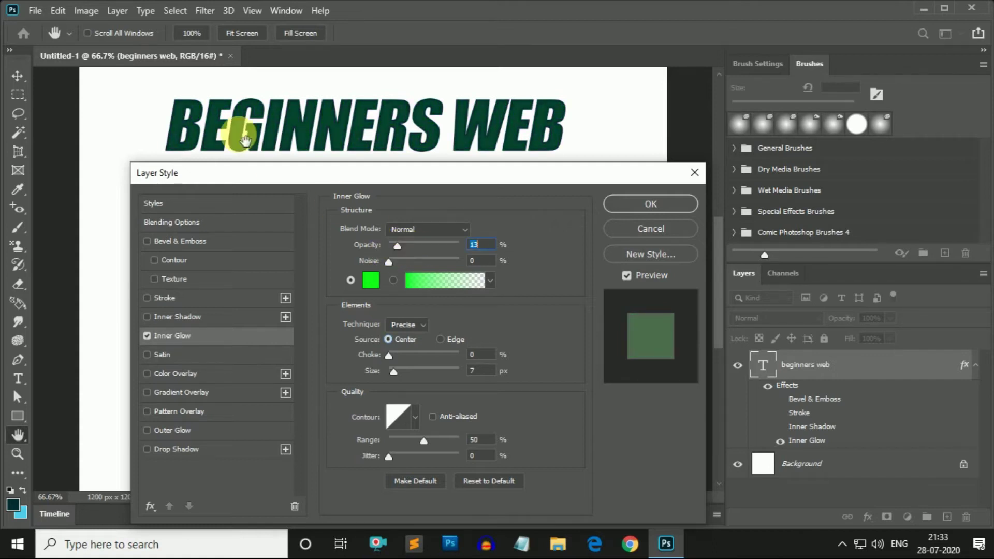
click(440, 340)
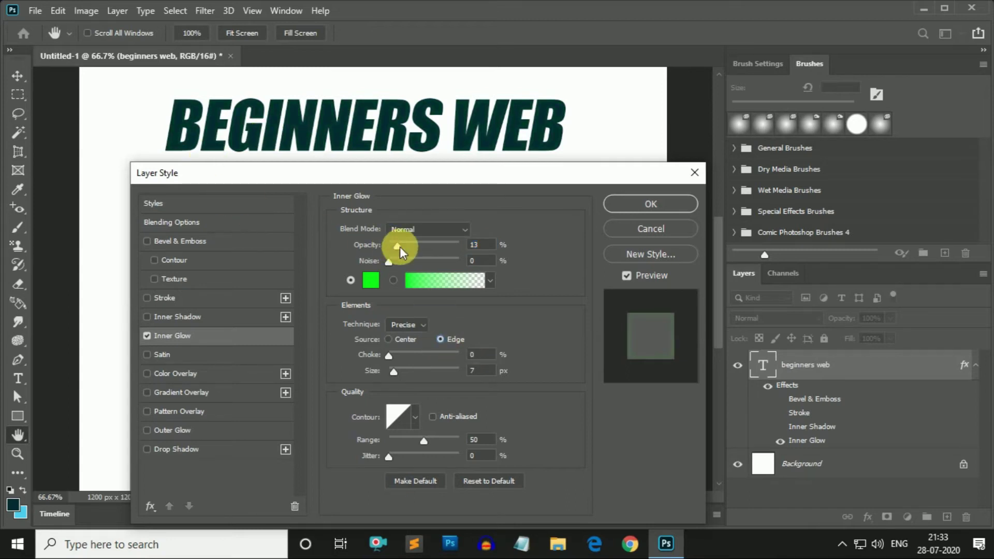
drag(400, 246, 415, 246)
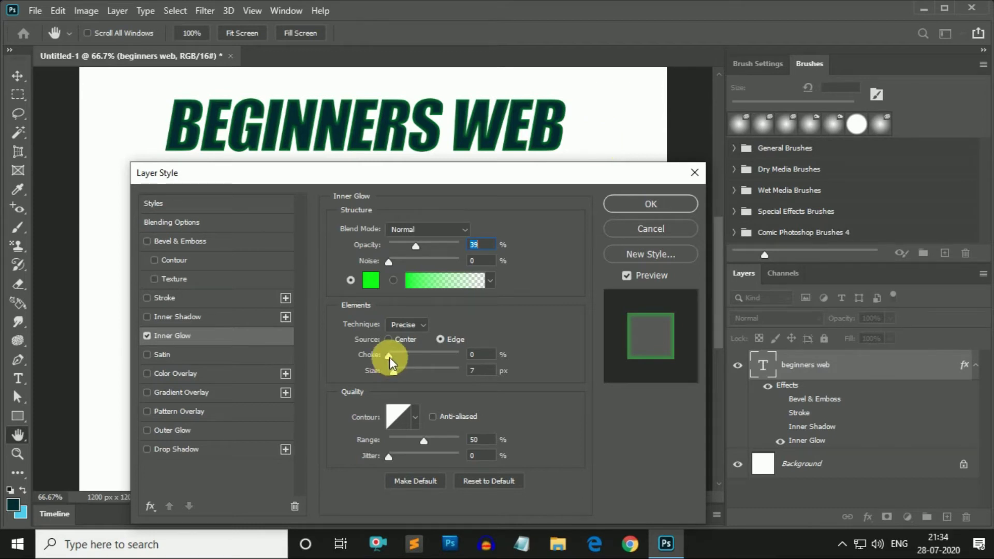
mouse_move(390, 356)
mouse_down()
mouse_move(456, 354)
mouse_move(387, 365)
mouse_move(411, 375)
mouse_move(395, 374)
mouse_up()
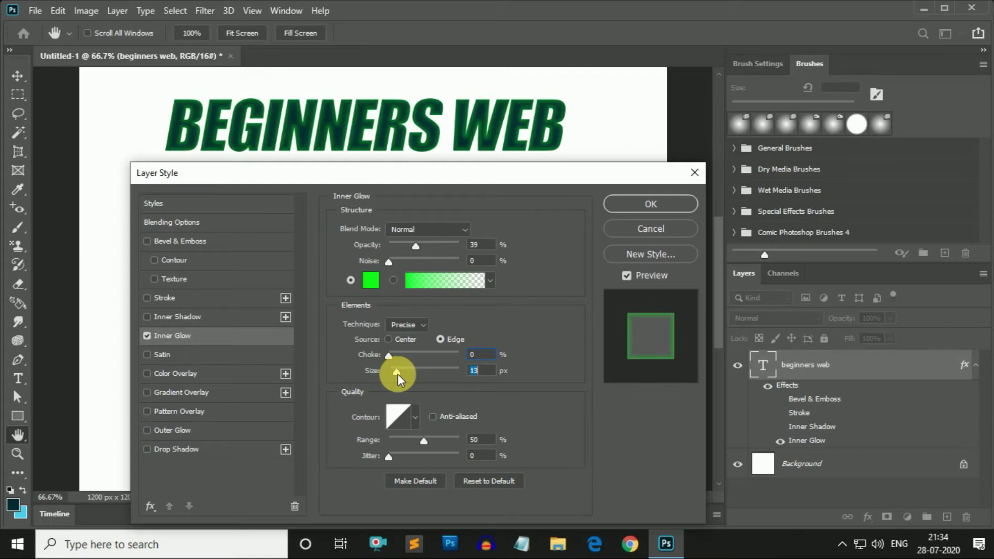
drag(396, 373, 394, 374)
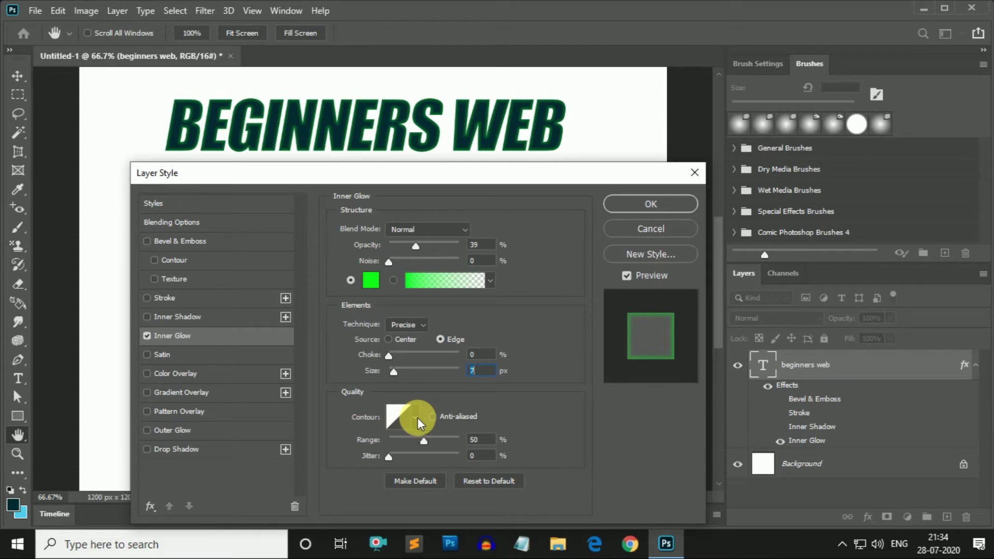
click(417, 418)
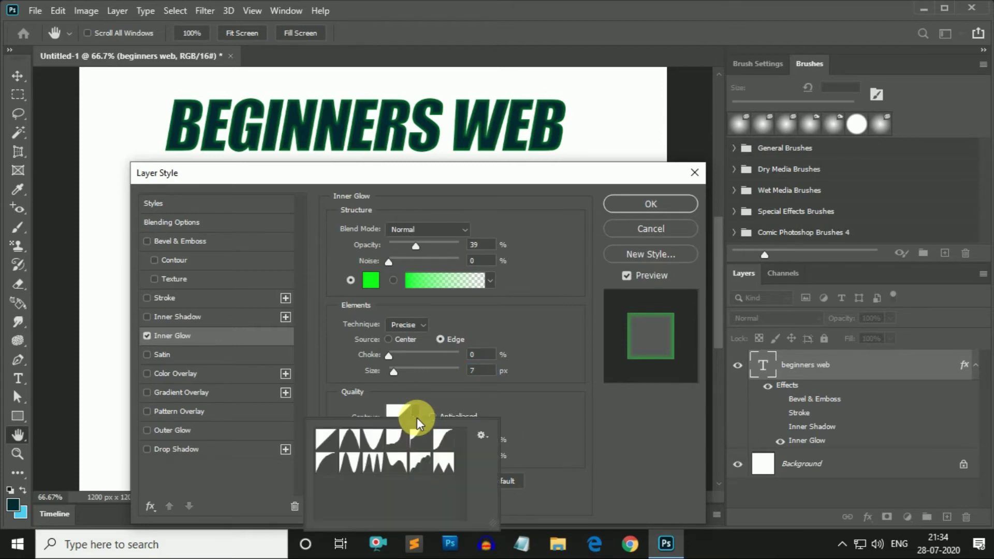
click(351, 444)
click(370, 440)
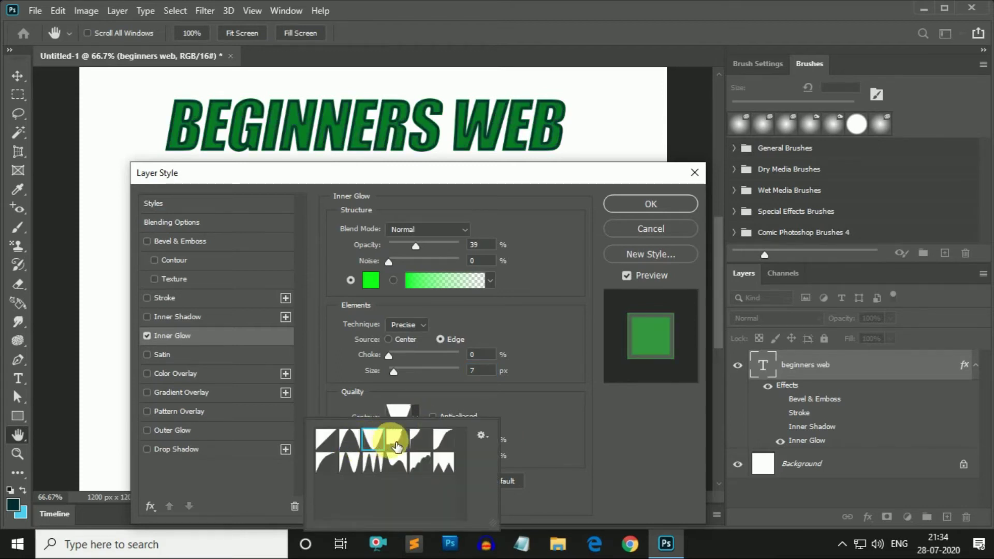
click(407, 463)
click(349, 461)
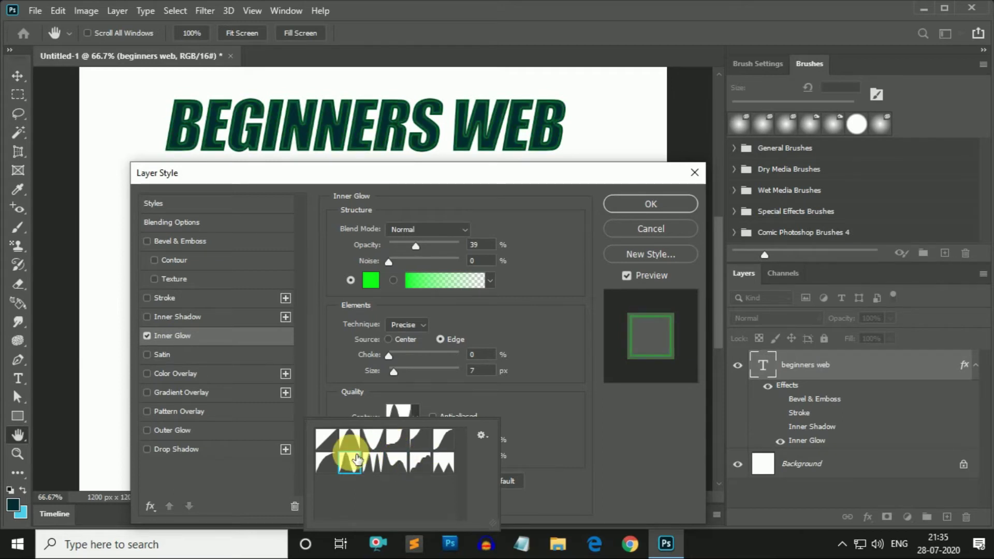
click(330, 466)
click(438, 439)
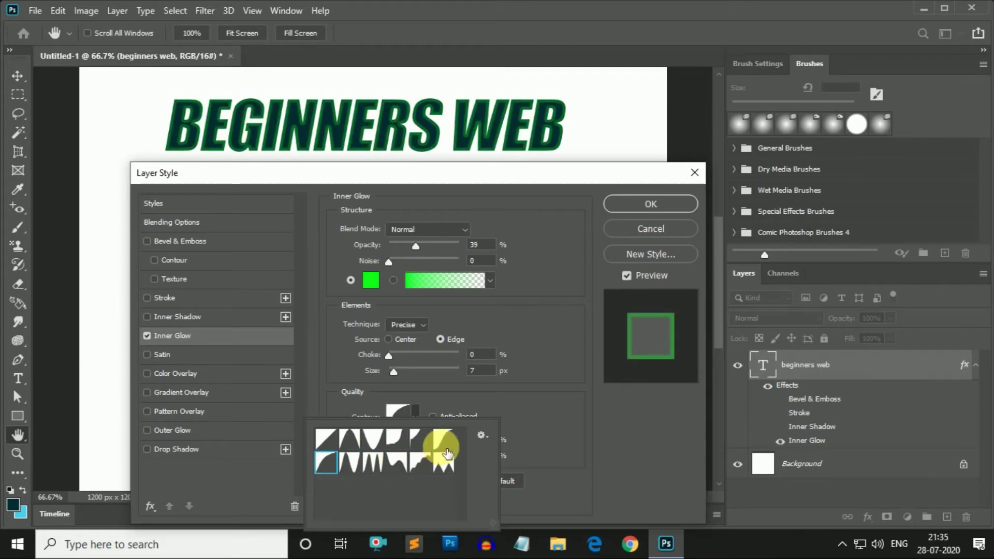
click(407, 445)
click(331, 444)
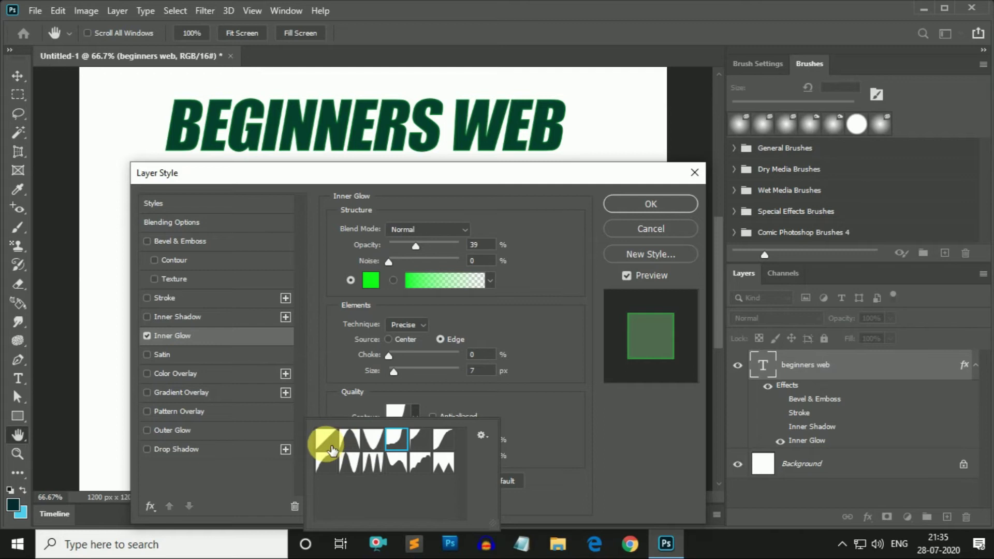
click(541, 433)
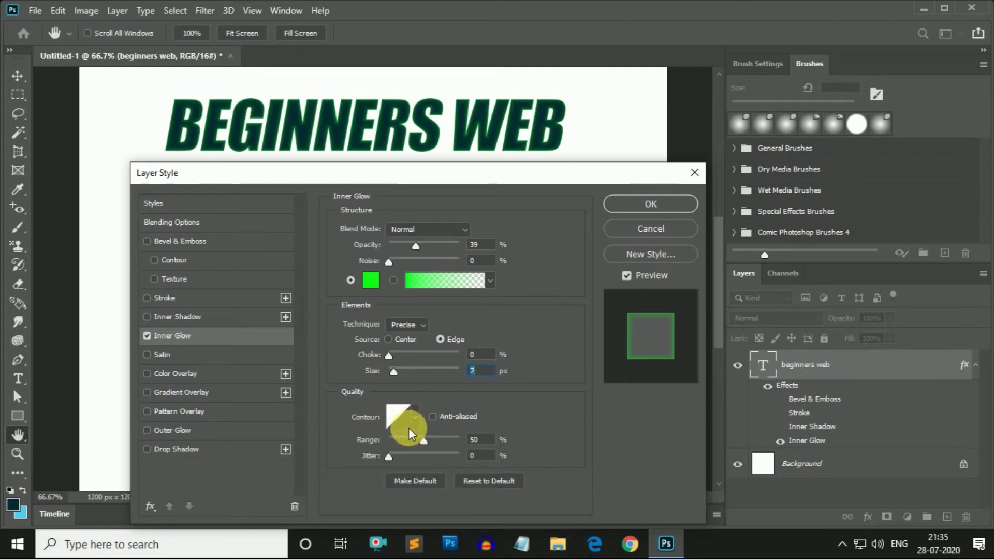
click(396, 415)
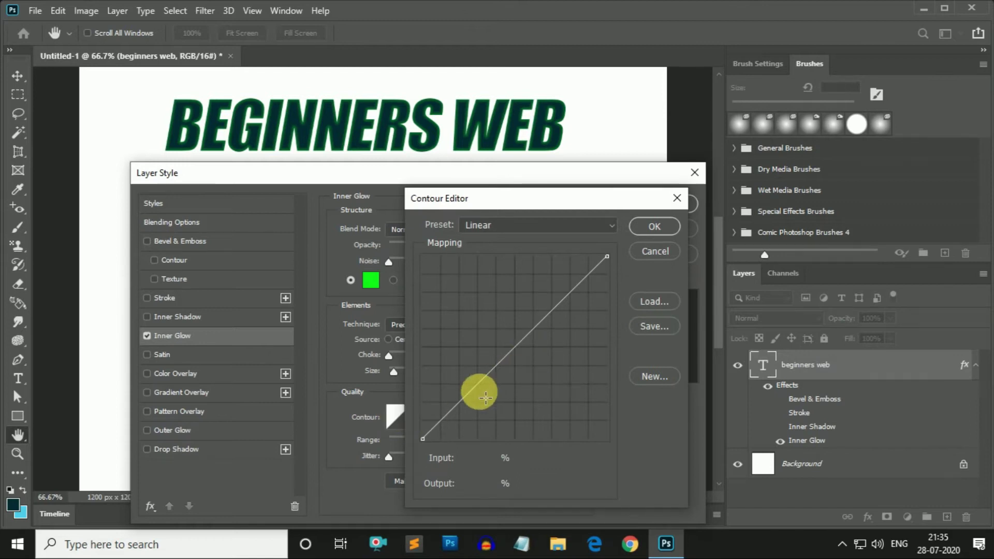
drag(562, 313, 517, 292)
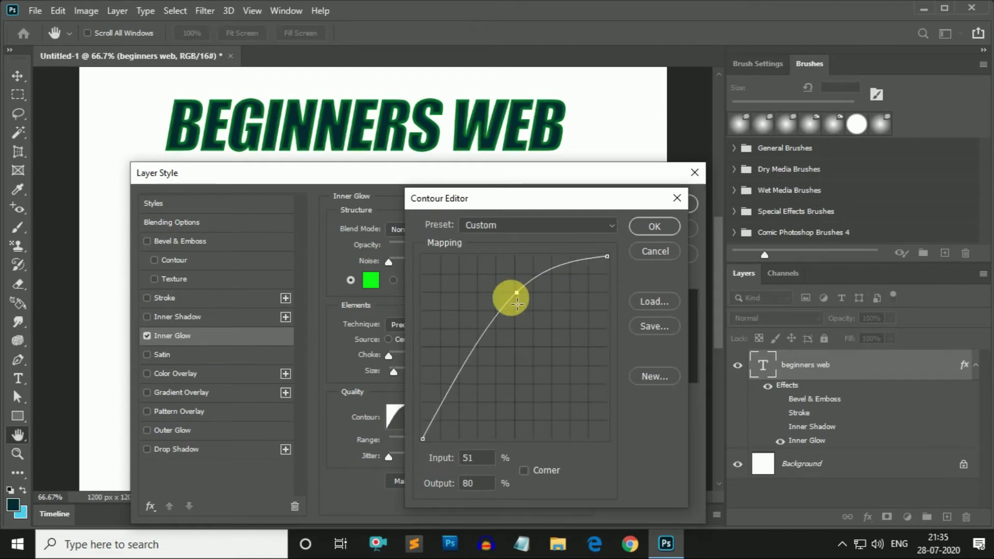
drag(518, 294, 589, 390)
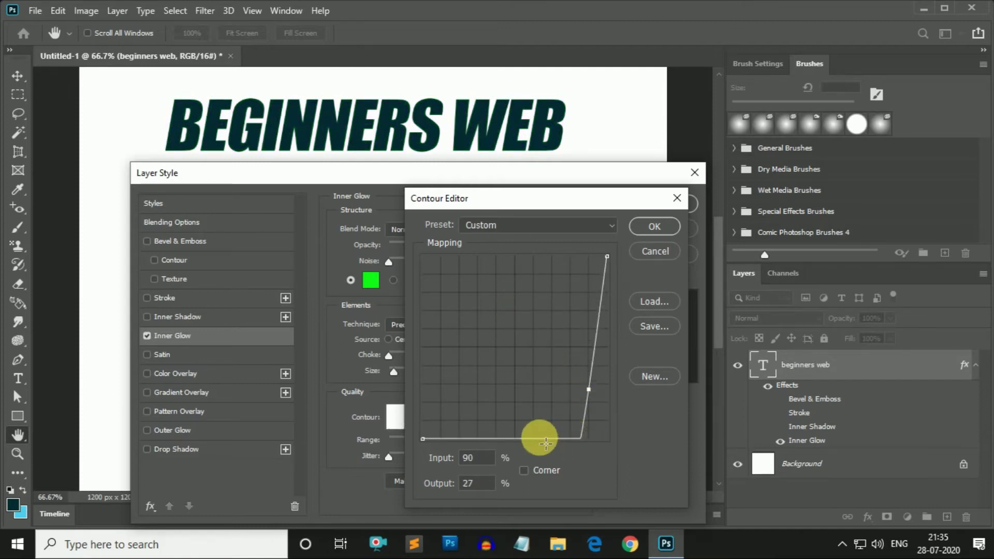
drag(541, 440, 504, 281)
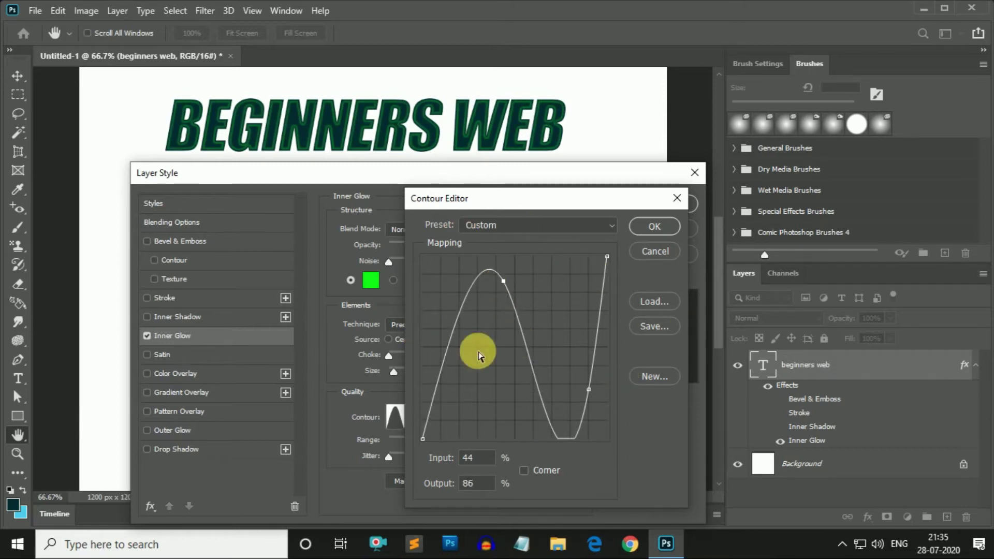
click(656, 253)
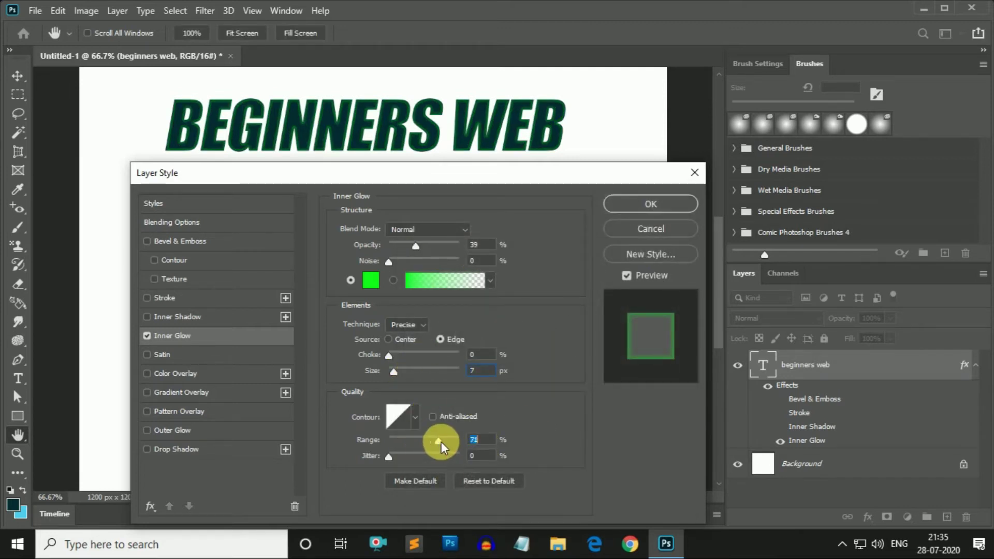
Set inner glow Range to 44% and try jitter, then reset to defaults and turn it off.
mouse_move(424, 442)
mouse_down()
mouse_move(410, 441)
mouse_move(417, 444)
mouse_up()
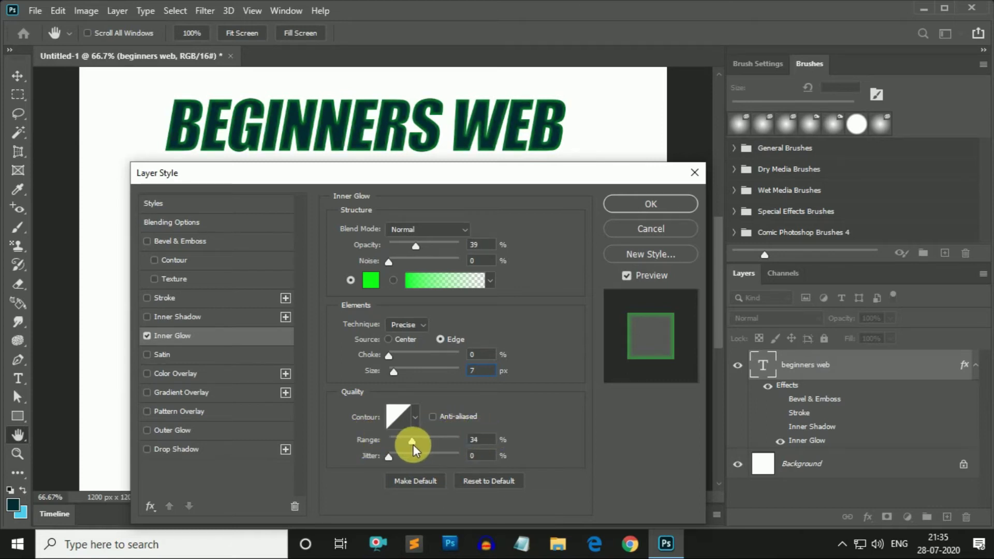
drag(417, 444, 420, 444)
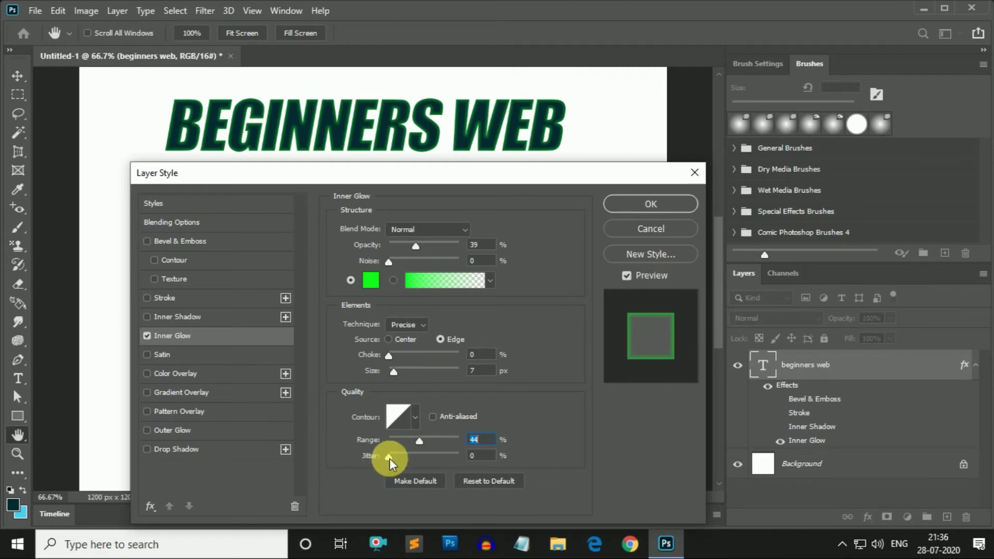
mouse_move(390, 459)
mouse_down()
mouse_move(419, 457)
mouse_move(417, 470)
mouse_move(450, 460)
mouse_move(353, 462)
mouse_move(515, 464)
mouse_move(340, 471)
mouse_up()
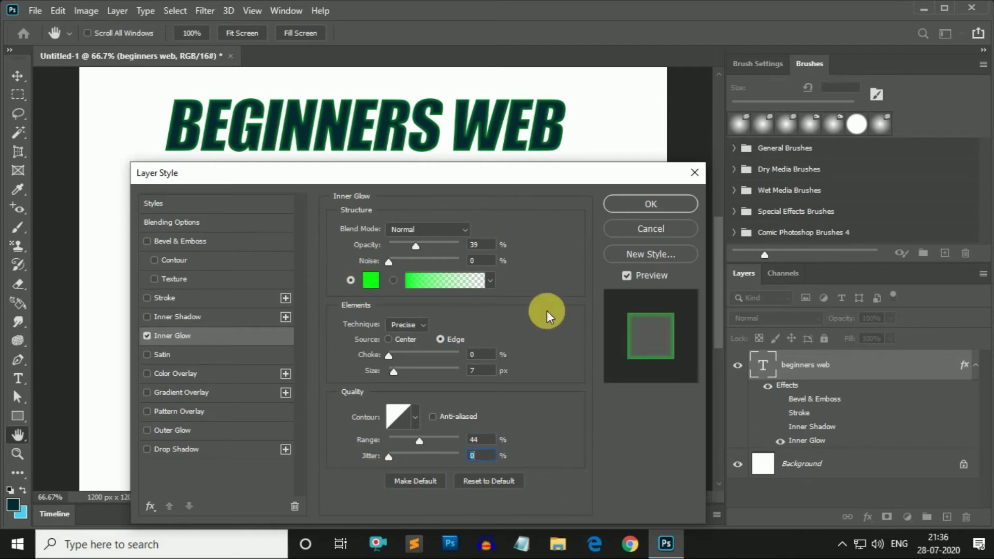
click(485, 485)
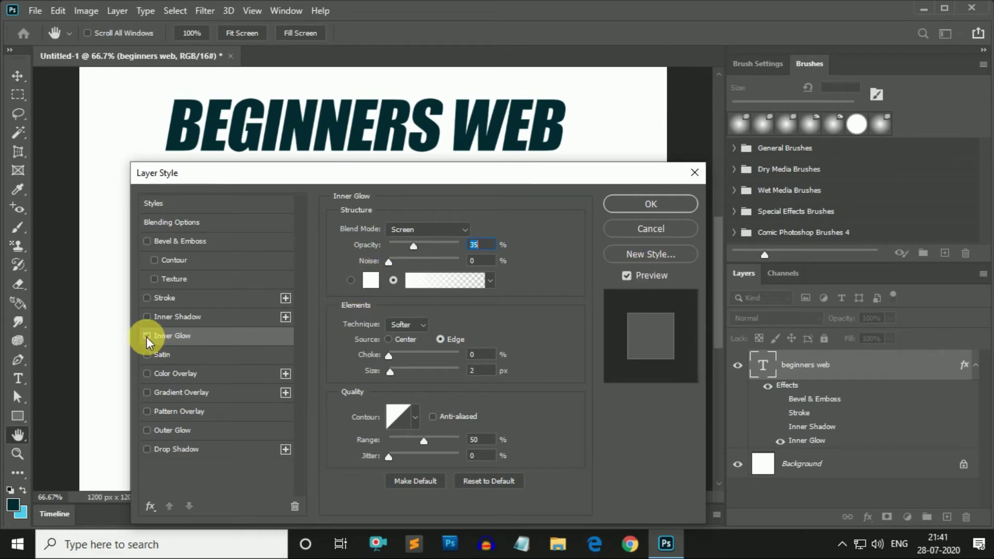
click(147, 337)
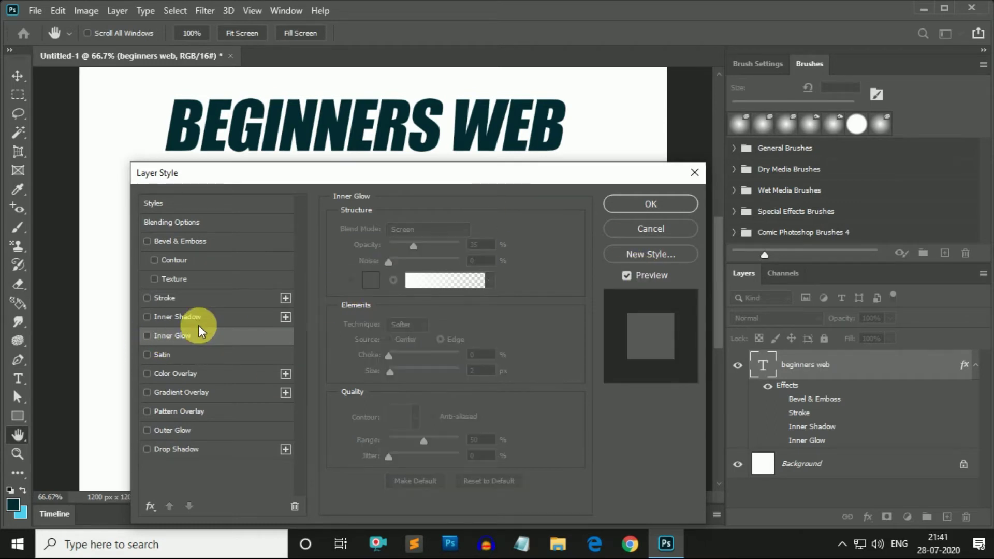
Turn on Satin for the text and set its blend mode to Normal.
click(162, 354)
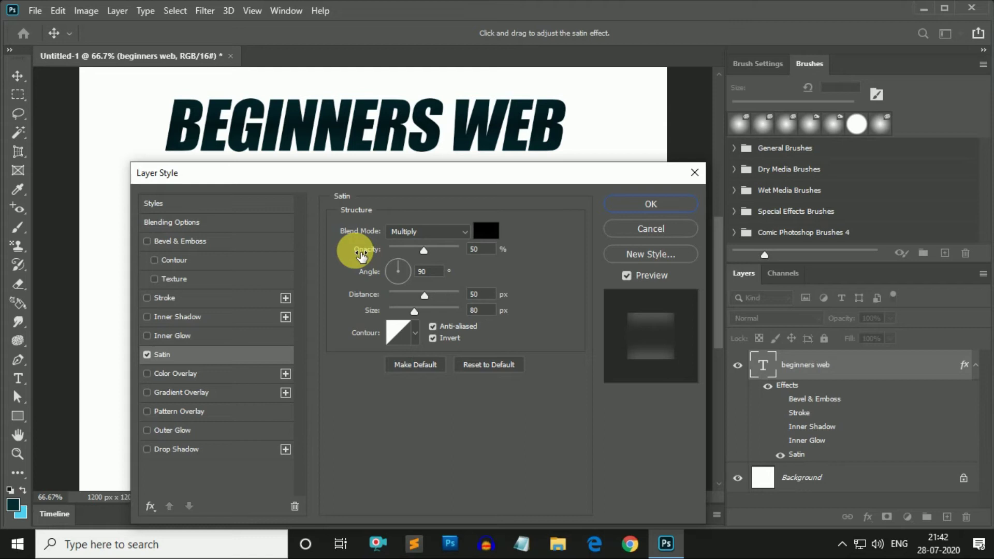
click(466, 232)
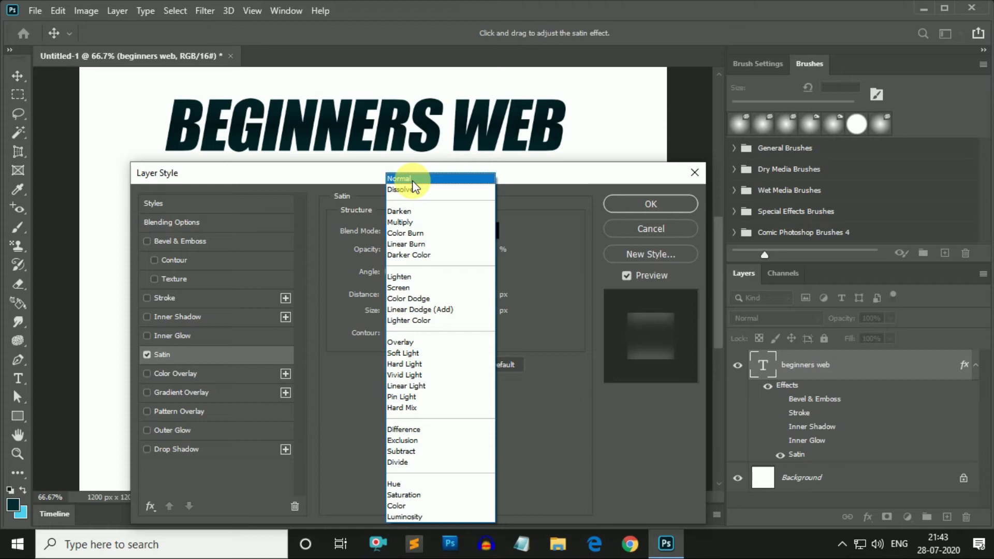
click(413, 180)
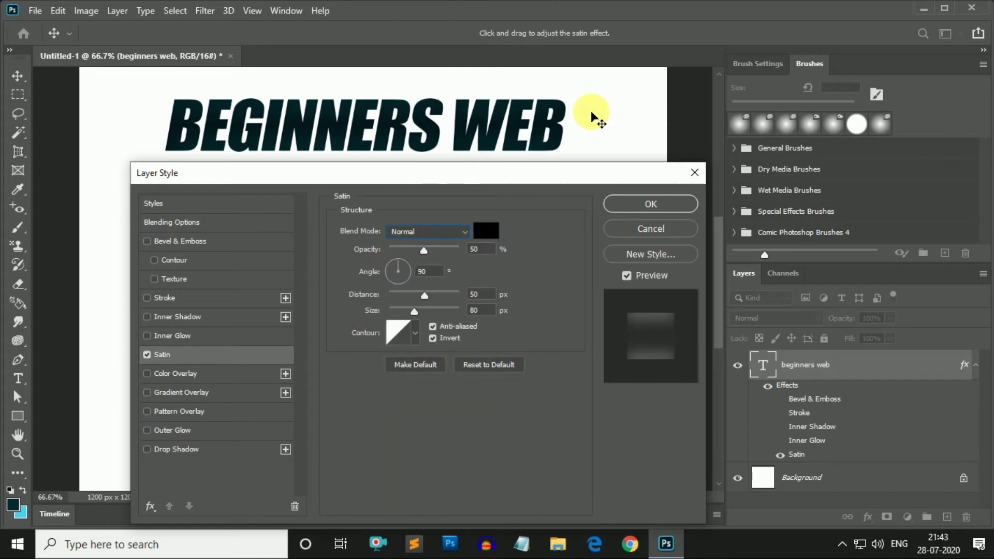
Make the satin colour bright green and lower its opacity.
click(486, 231)
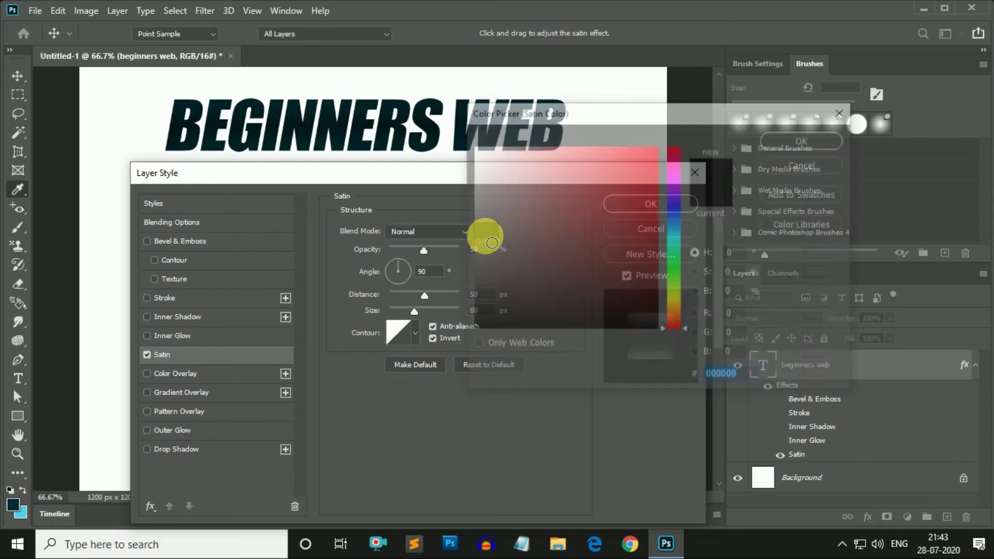
mouse_move(673, 279)
mouse_down()
mouse_move(659, 200)
mouse_move(694, 107)
mouse_up()
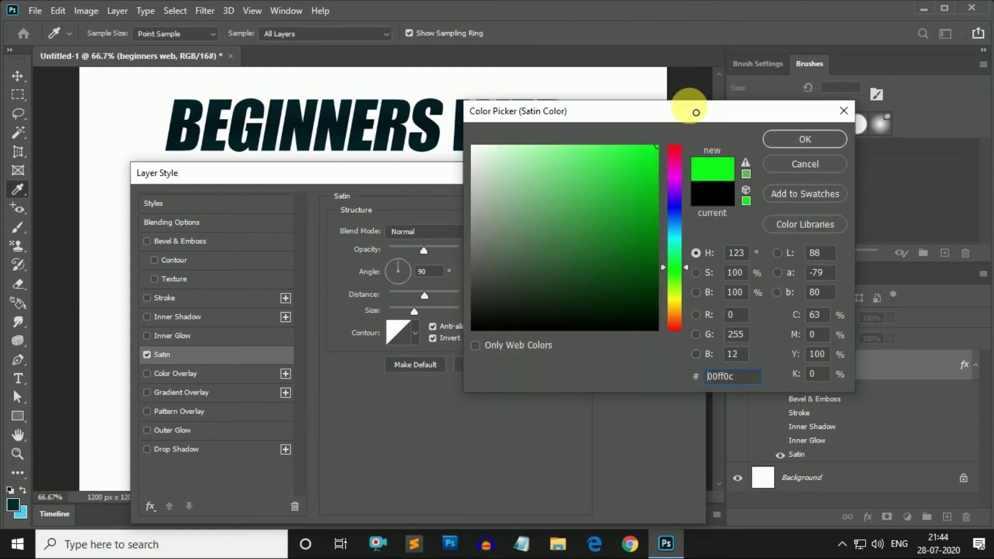
click(800, 141)
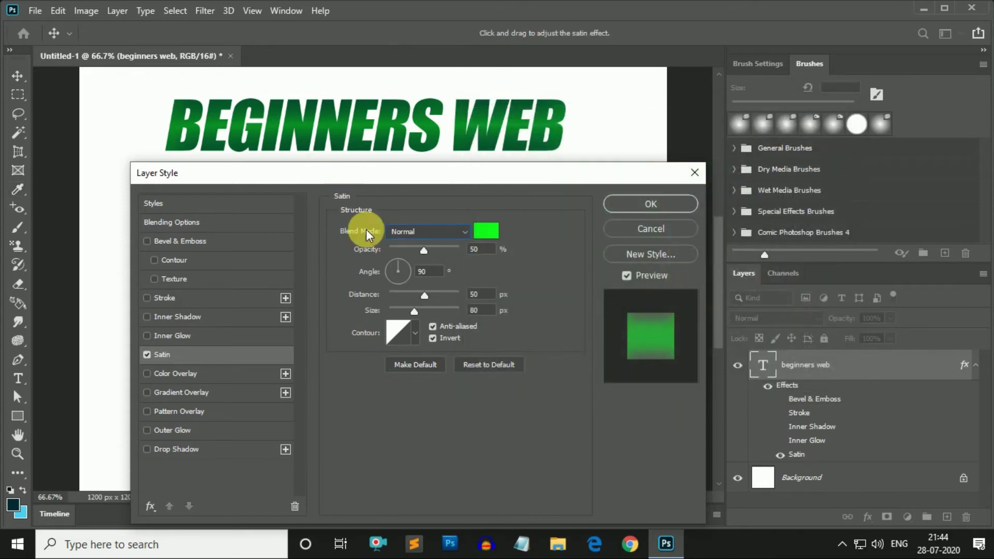
drag(422, 253, 402, 249)
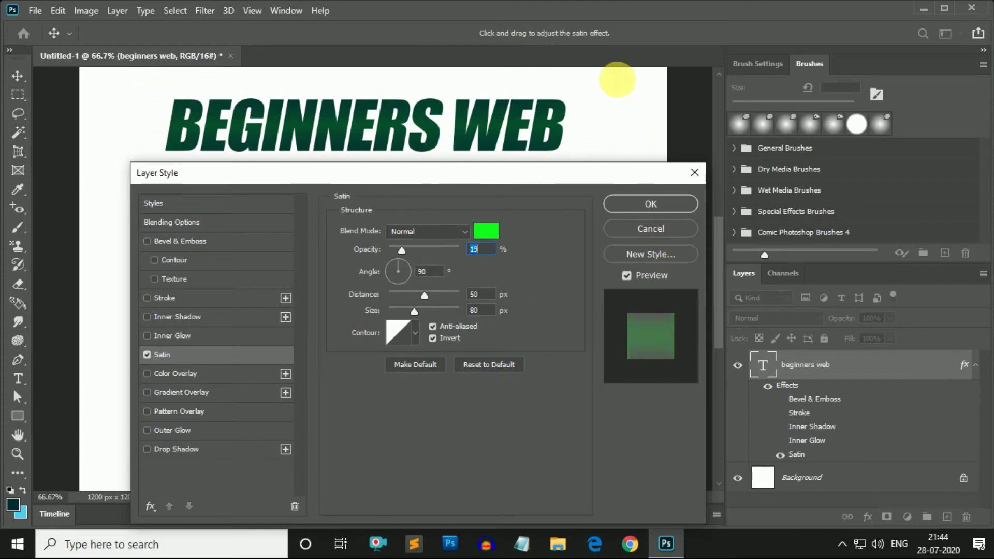
mouse_move(402, 251)
mouse_down()
mouse_move(446, 252)
mouse_move(398, 252)
mouse_up()
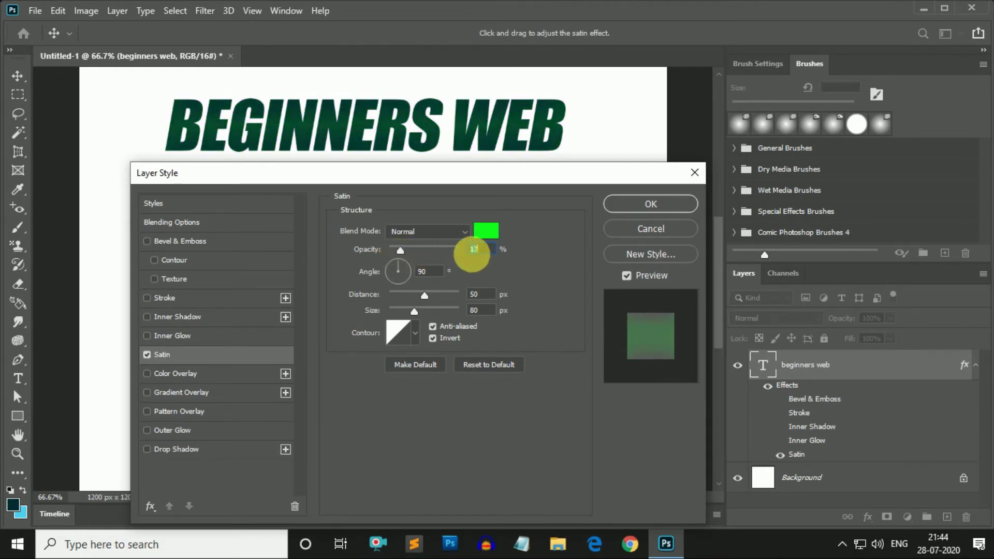
click(397, 259)
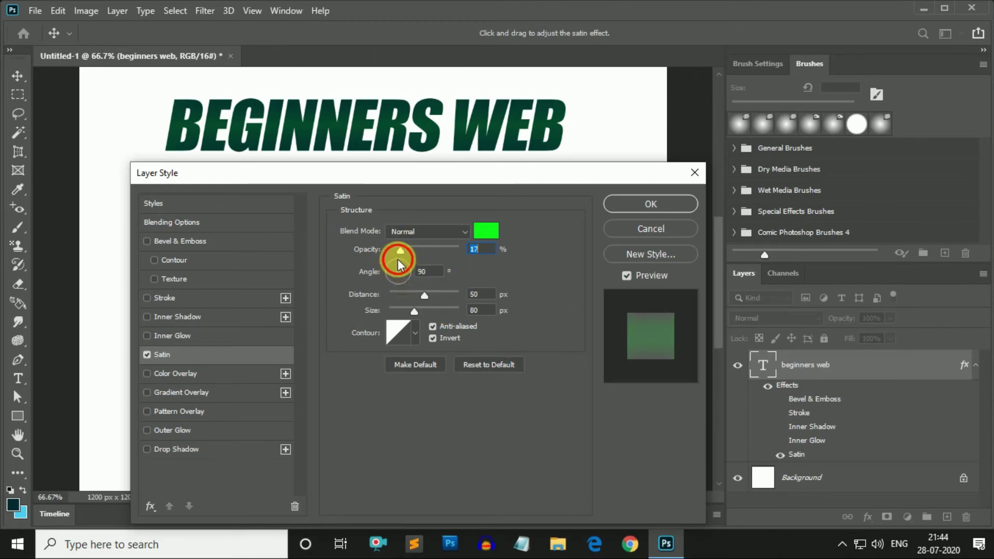
Set satin angle 78°, distance 34 px, size 13 px, opacity 33%, keeping Invert on.
mouse_move(412, 266)
mouse_down()
mouse_move(415, 275)
mouse_move(380, 283)
mouse_move(396, 266)
mouse_up()
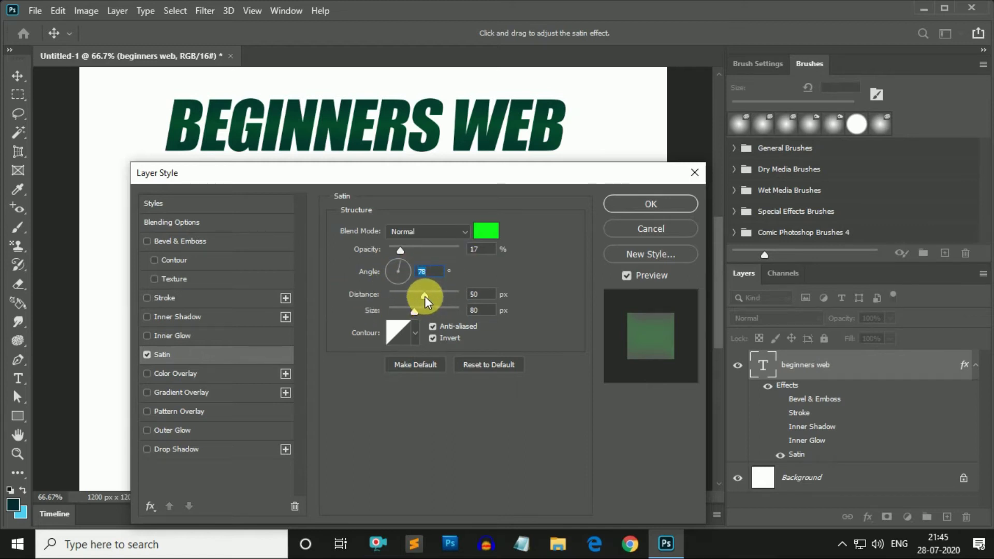
mouse_move(424, 299)
mouse_down()
mouse_move(453, 303)
mouse_move(416, 312)
mouse_up()
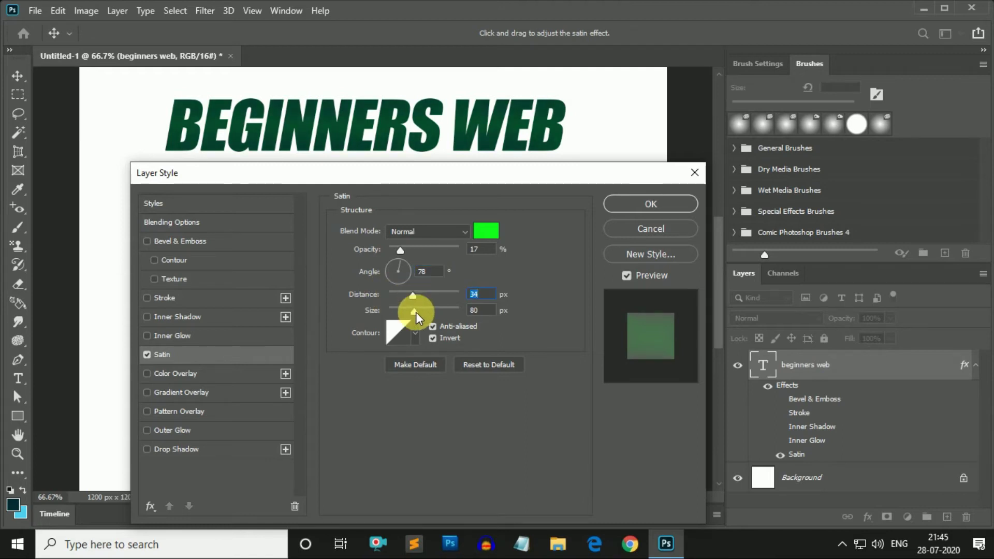
mouse_move(415, 312)
mouse_down()
mouse_move(452, 312)
mouse_move(377, 312)
mouse_move(402, 312)
mouse_up()
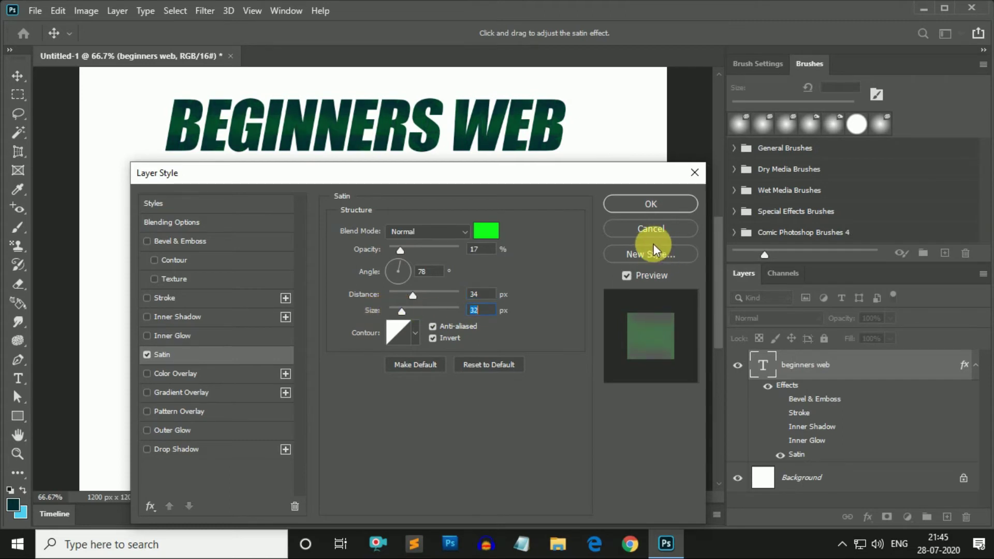
drag(402, 248, 412, 251)
drag(402, 311, 400, 313)
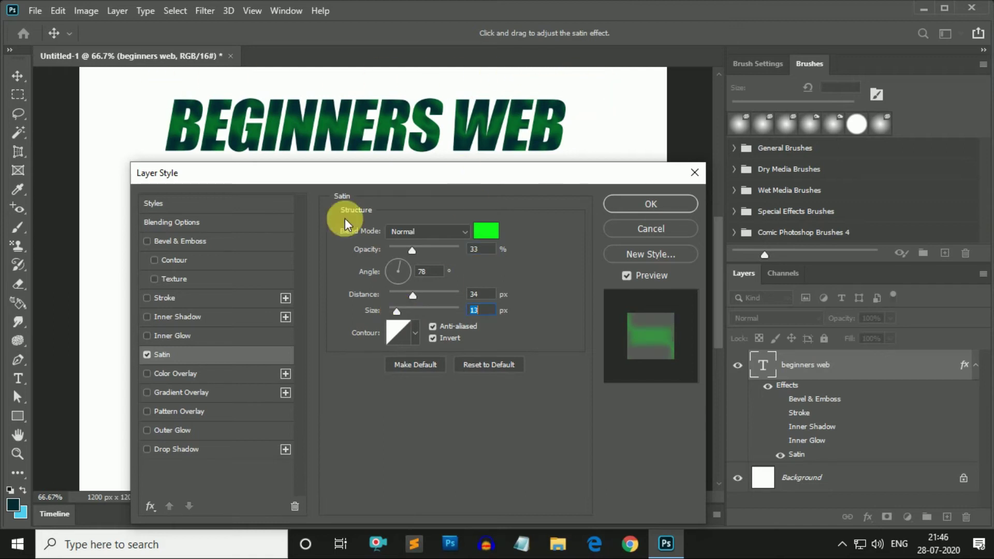
click(433, 337)
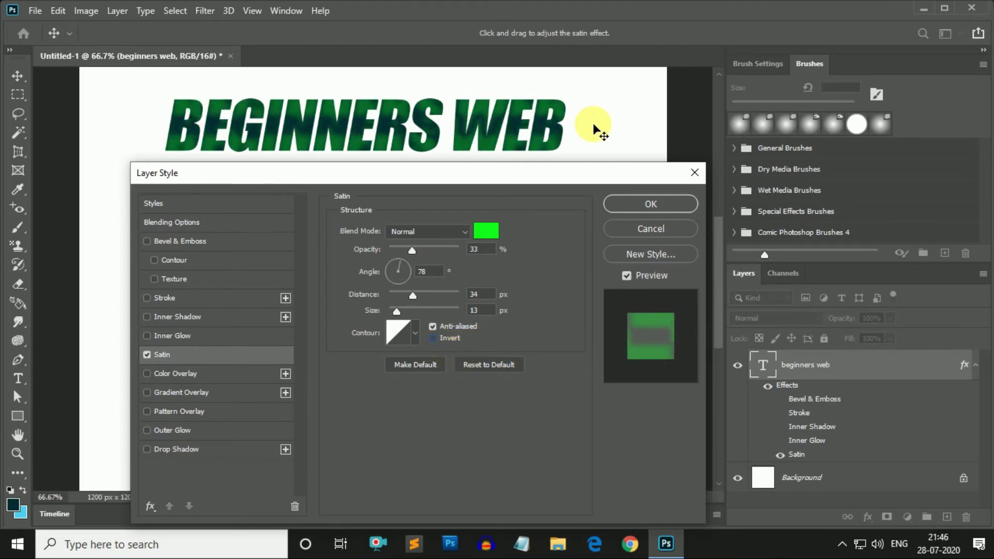
click(433, 339)
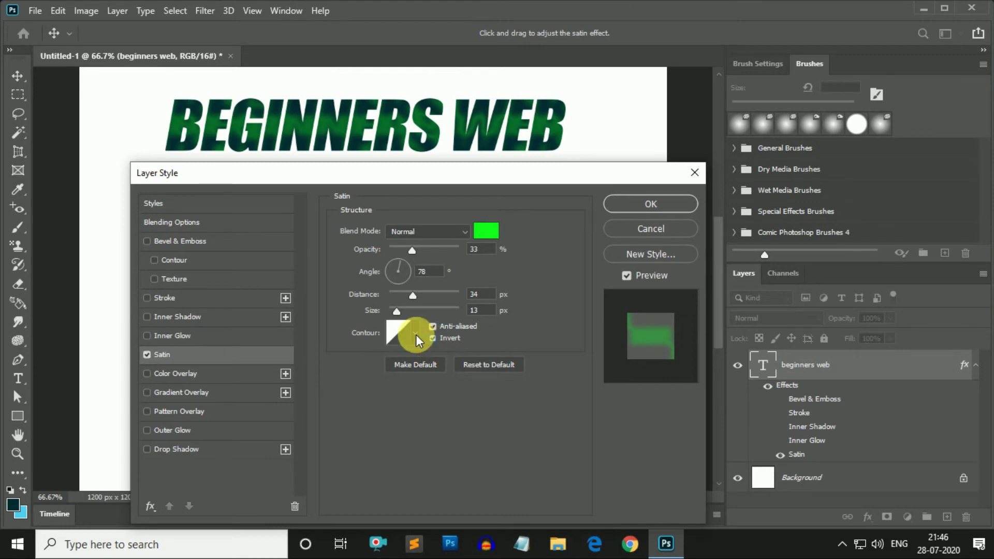
Preview several satin contour presets, choose Ring, and open its curve in the Contour Editor.
click(416, 334)
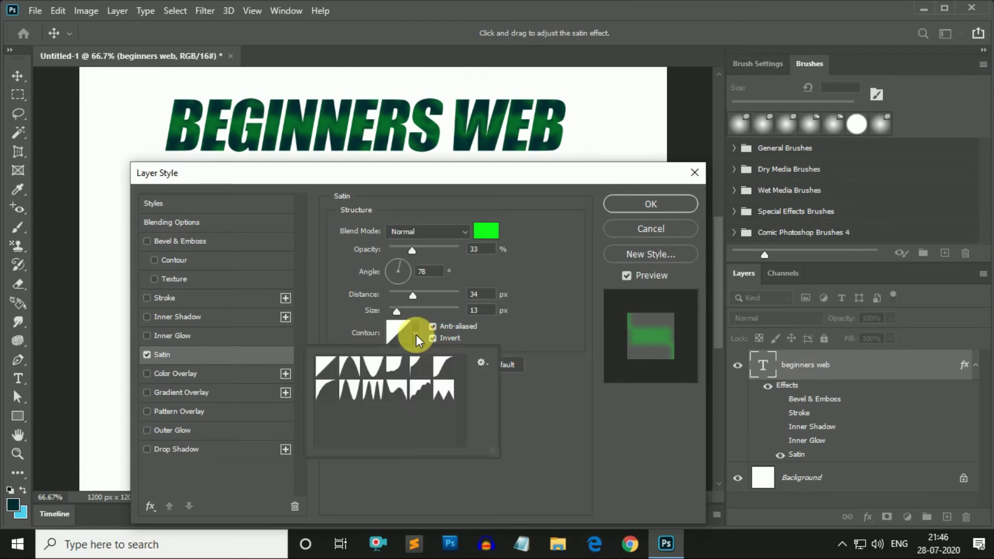
click(354, 374)
click(373, 367)
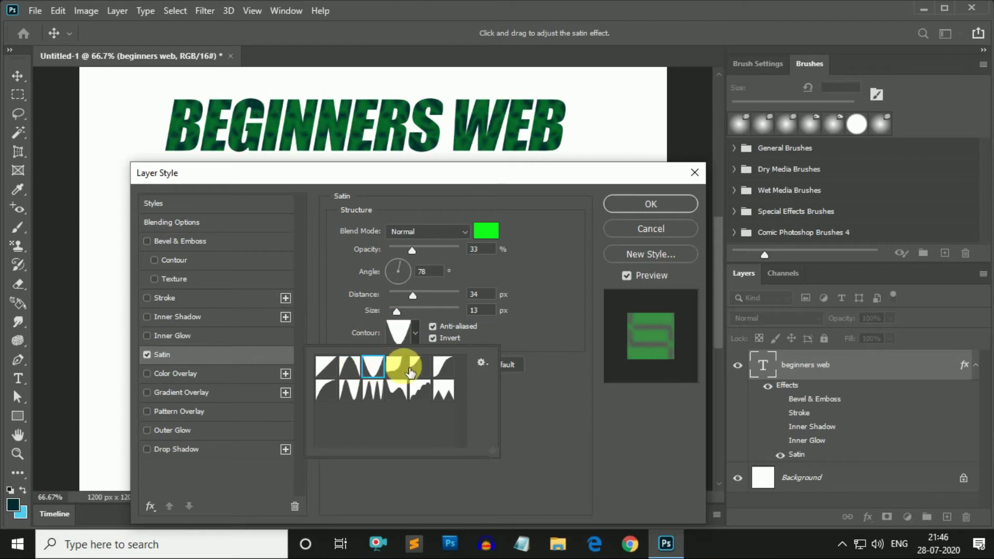
click(410, 369)
click(448, 368)
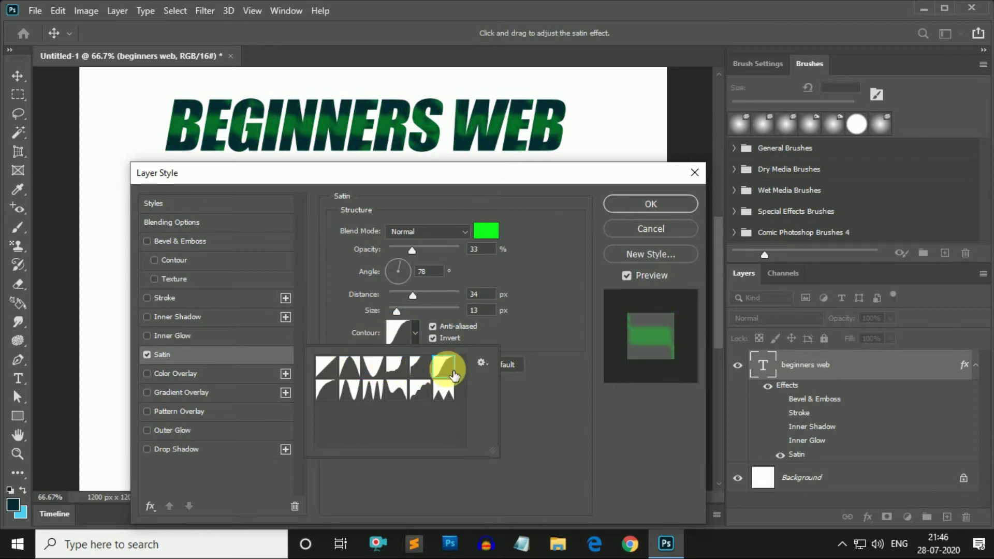
click(443, 390)
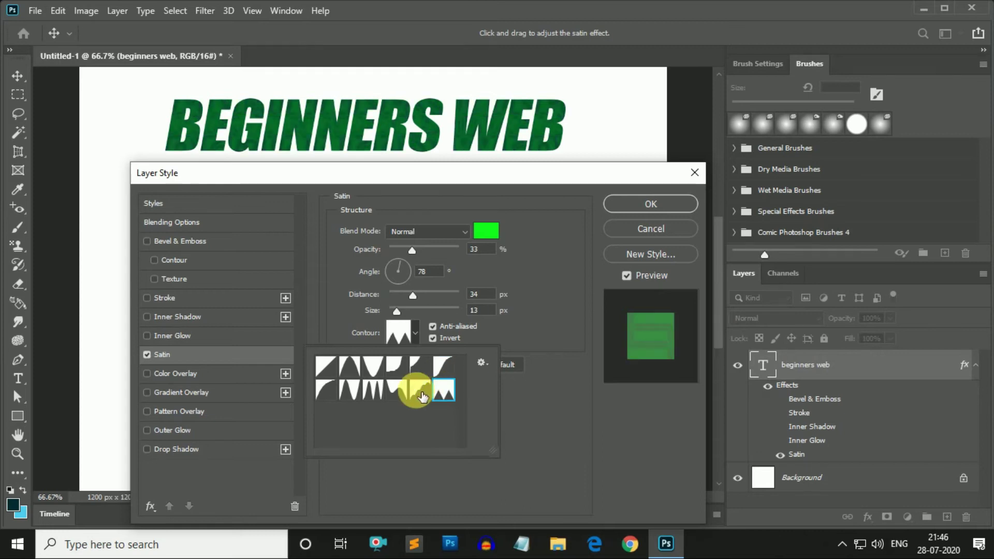
click(381, 391)
click(348, 391)
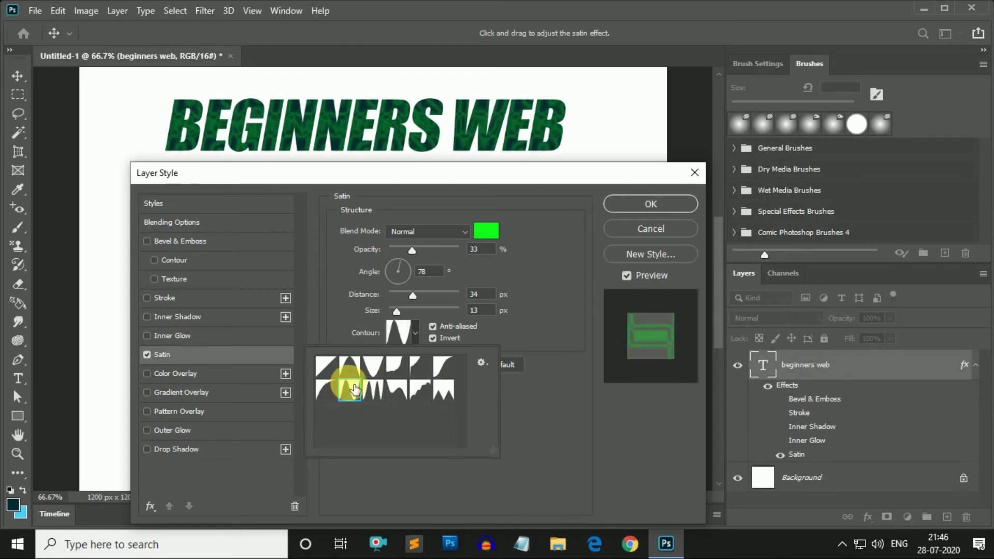
click(398, 333)
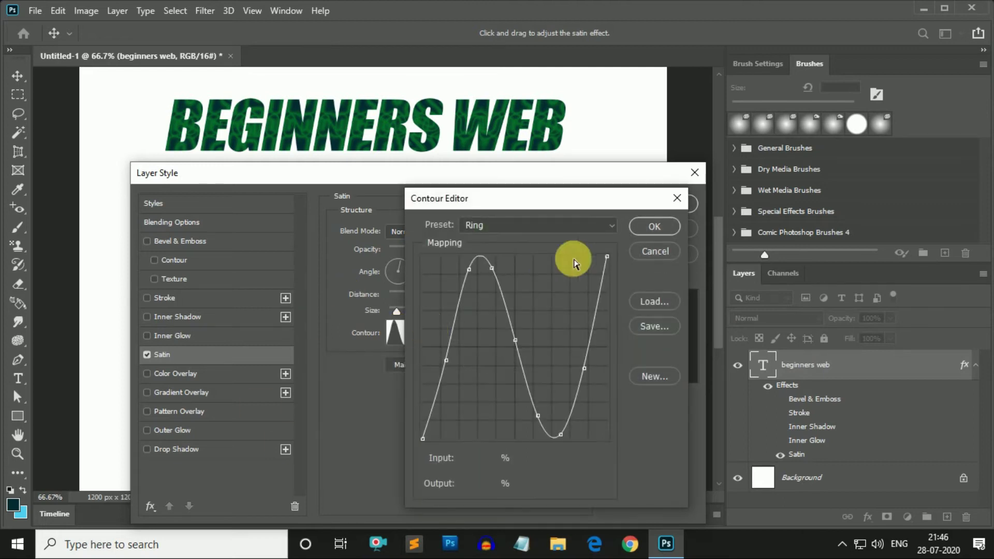
Drag one satin contour point away and pull the peak down, then cancel those edits.
mouse_move(545, 424)
mouse_down()
mouse_move(567, 396)
mouse_move(537, 361)
mouse_move(510, 366)
mouse_up()
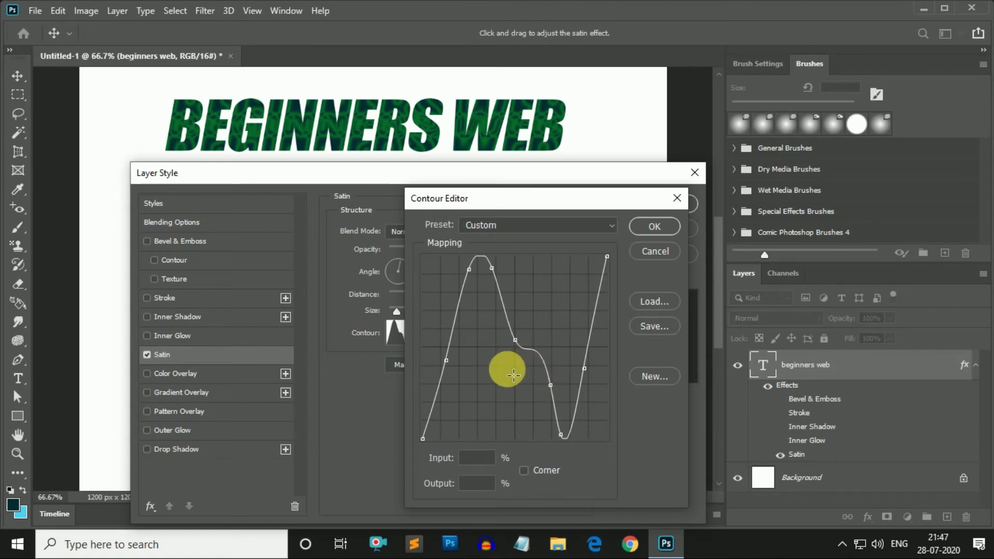
drag(491, 268, 480, 369)
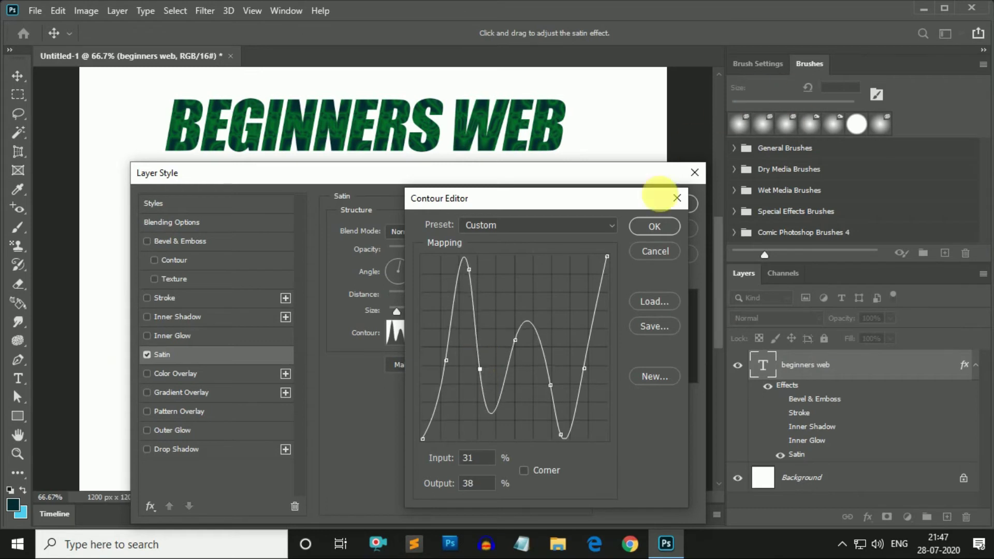
click(645, 255)
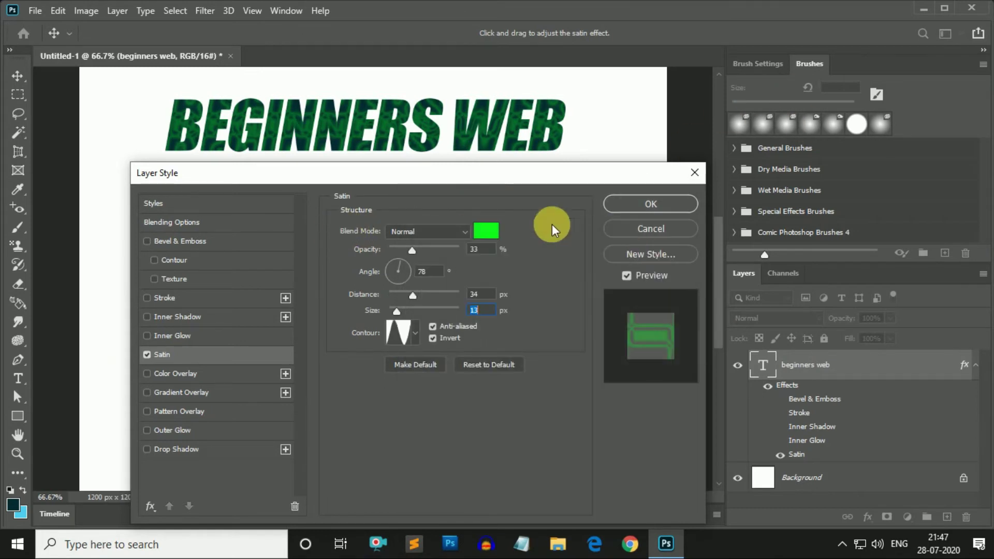
Reset the satin to its defaults (black Multiply, 50%, 90°) and switch Satin off.
click(500, 362)
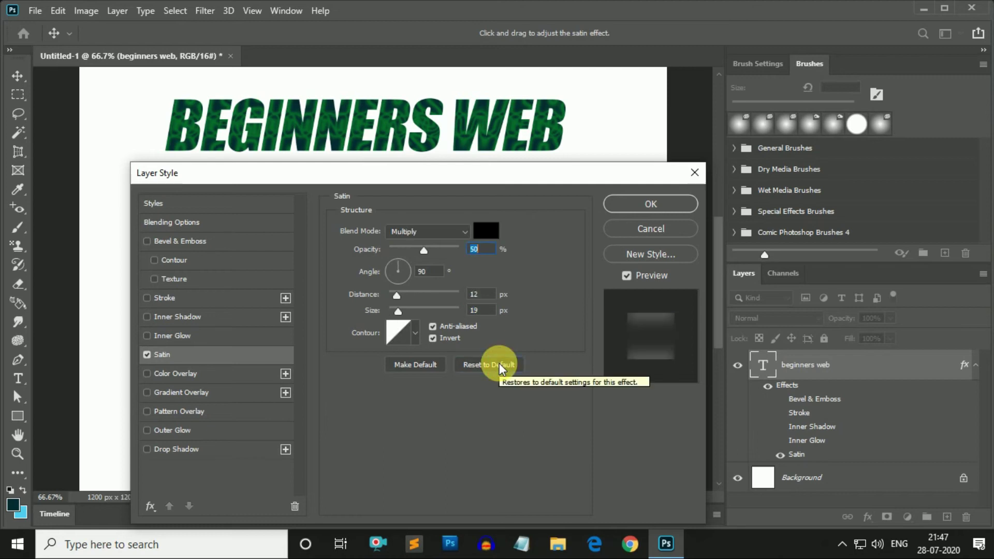
click(147, 355)
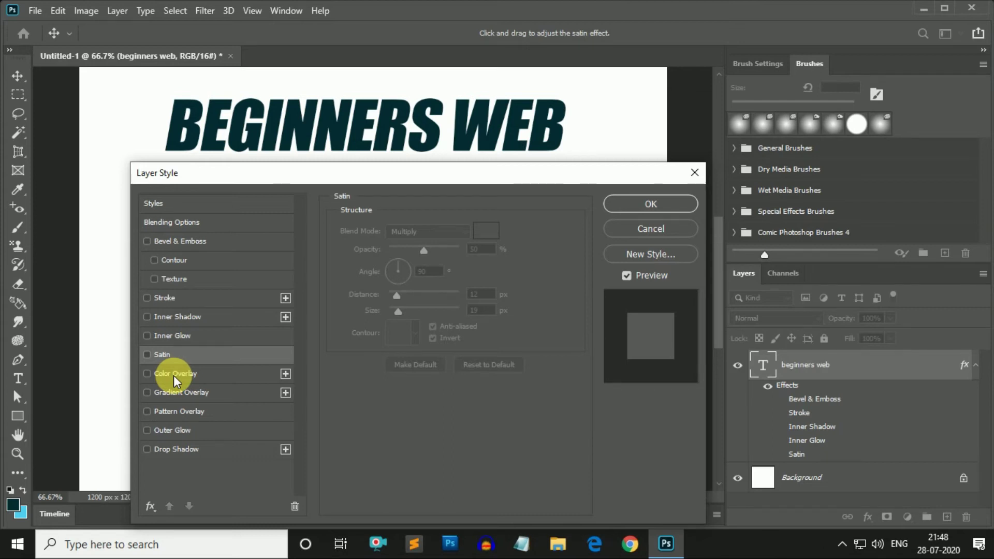
Preview a pure red Normal colour overlay at about 35% opacity, then reset and disable it.
click(173, 375)
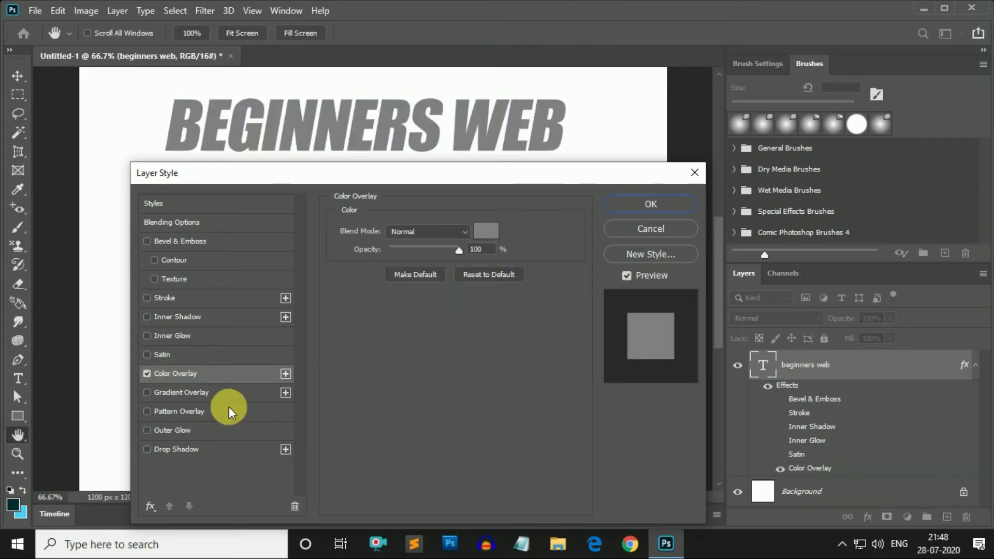
click(457, 231)
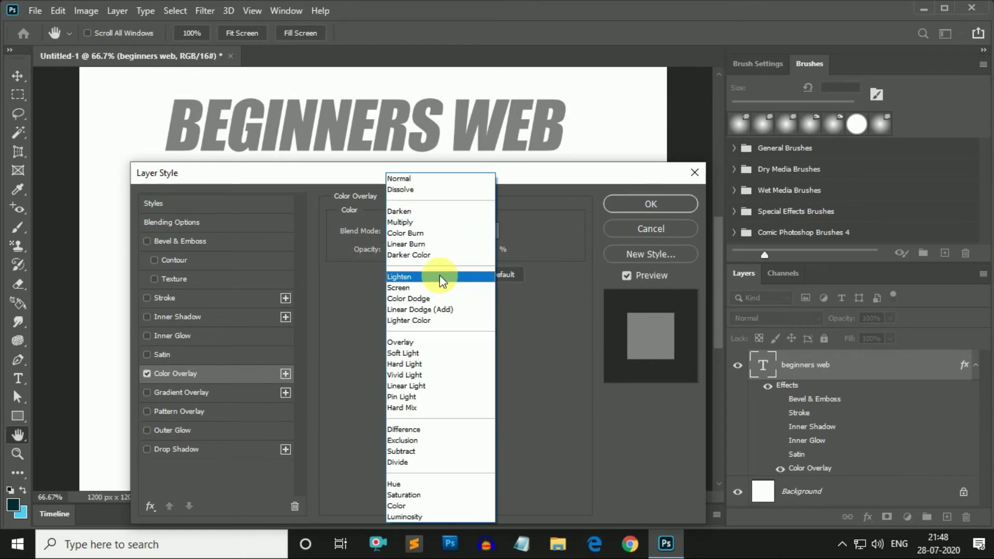
click(422, 180)
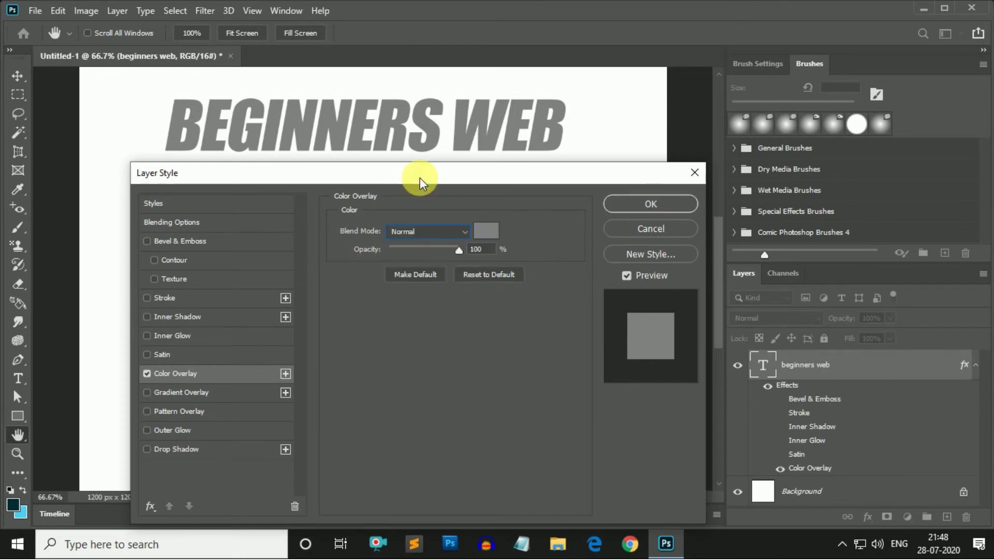
click(492, 234)
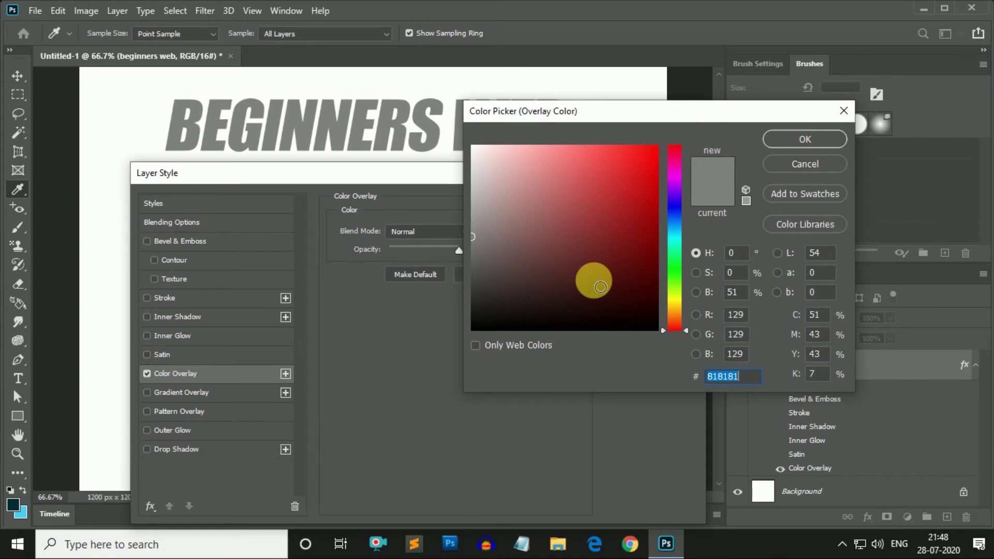
drag(593, 278, 658, 139)
click(784, 148)
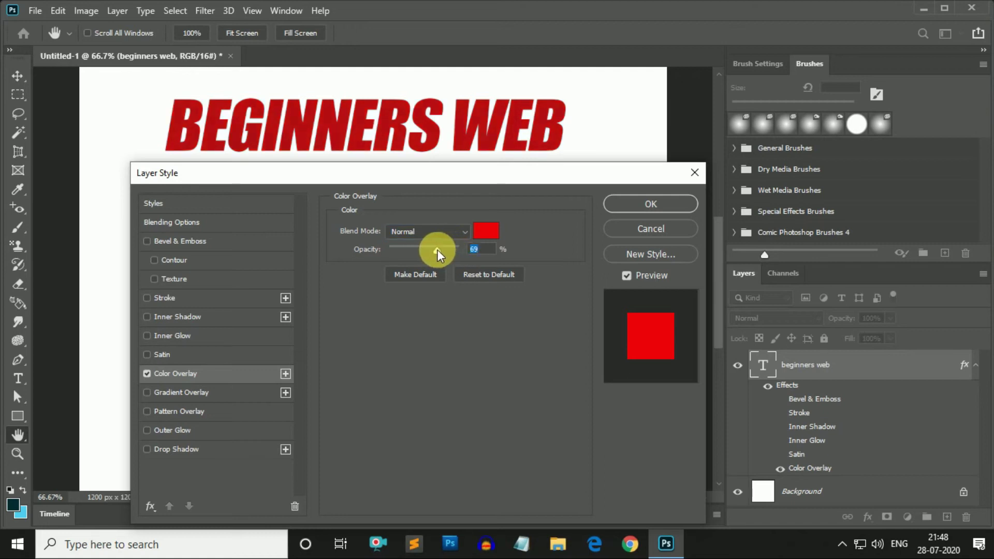
drag(437, 250, 415, 249)
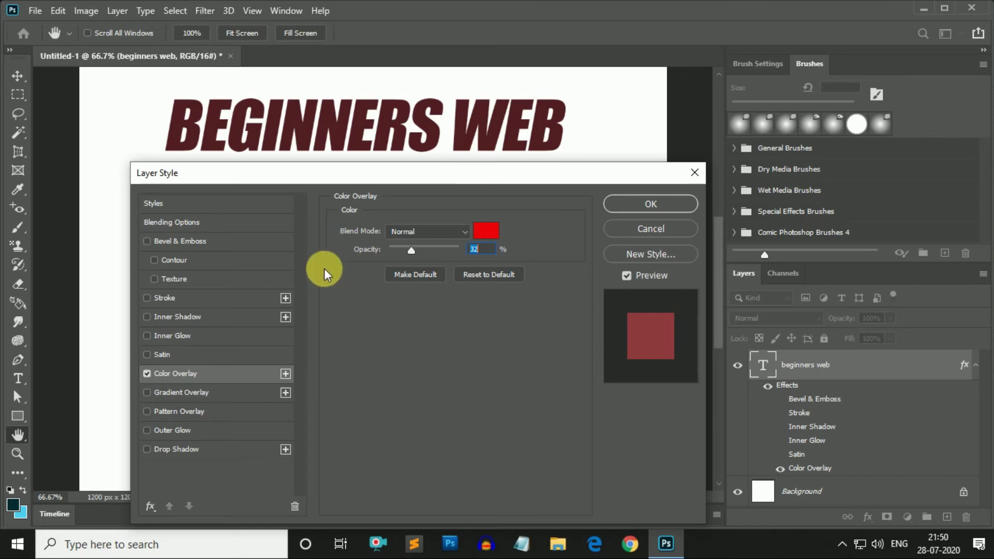
click(485, 278)
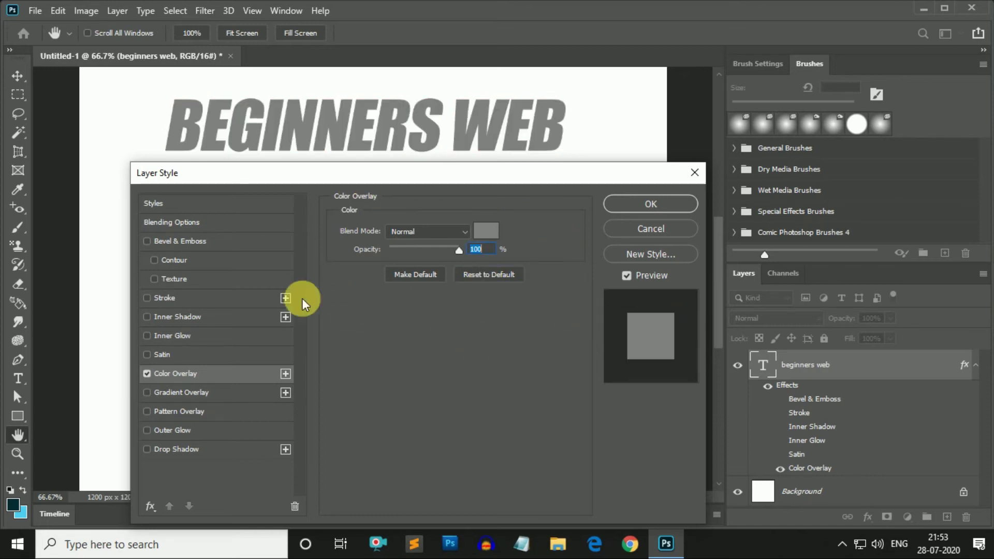
click(148, 373)
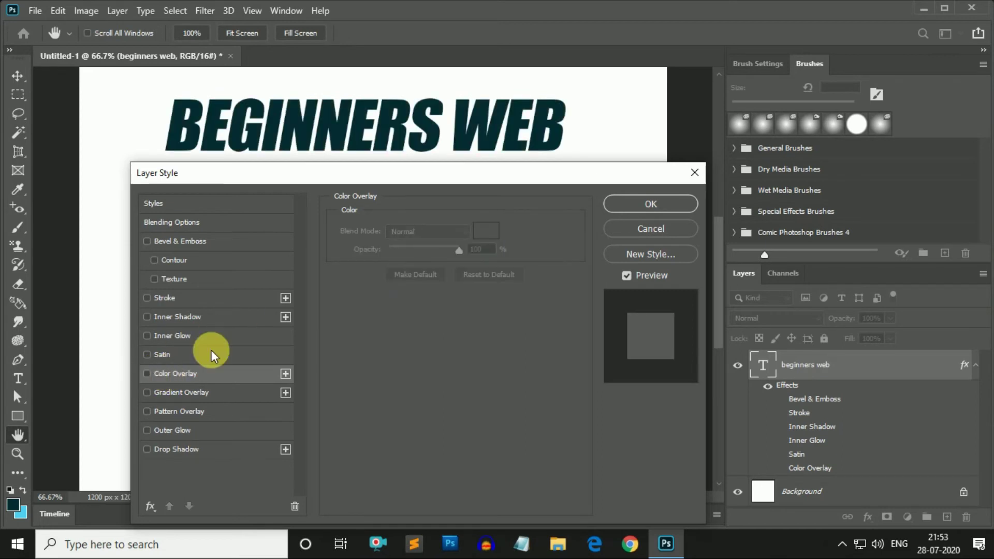
Enable a white-to-grey Gradient Overlay in Normal mode at 100%, Linear, 90°.
click(185, 396)
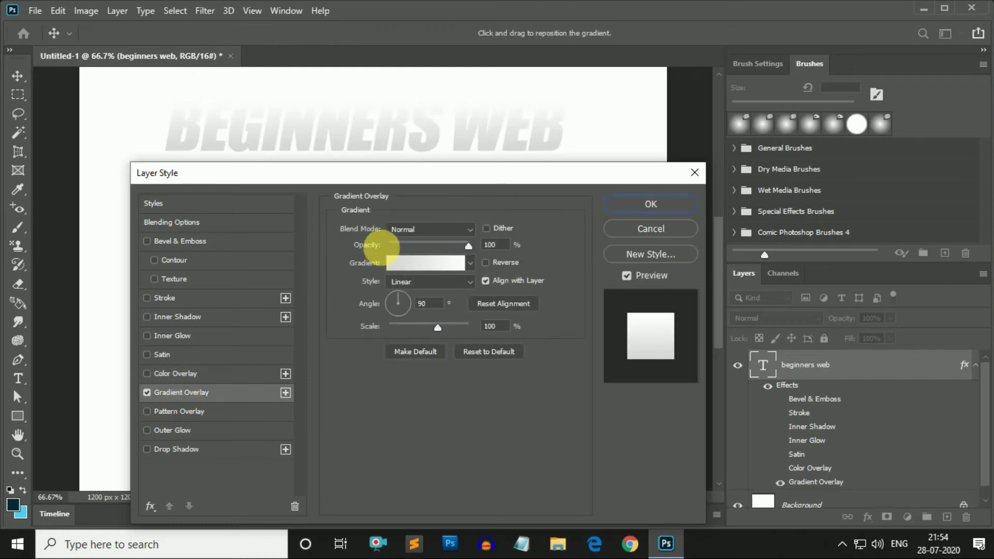
click(471, 230)
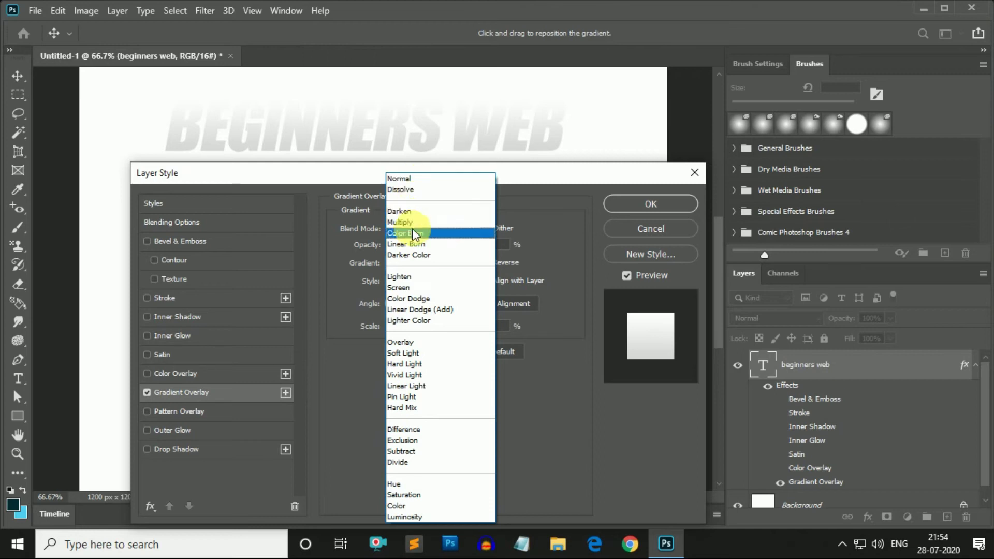
click(412, 182)
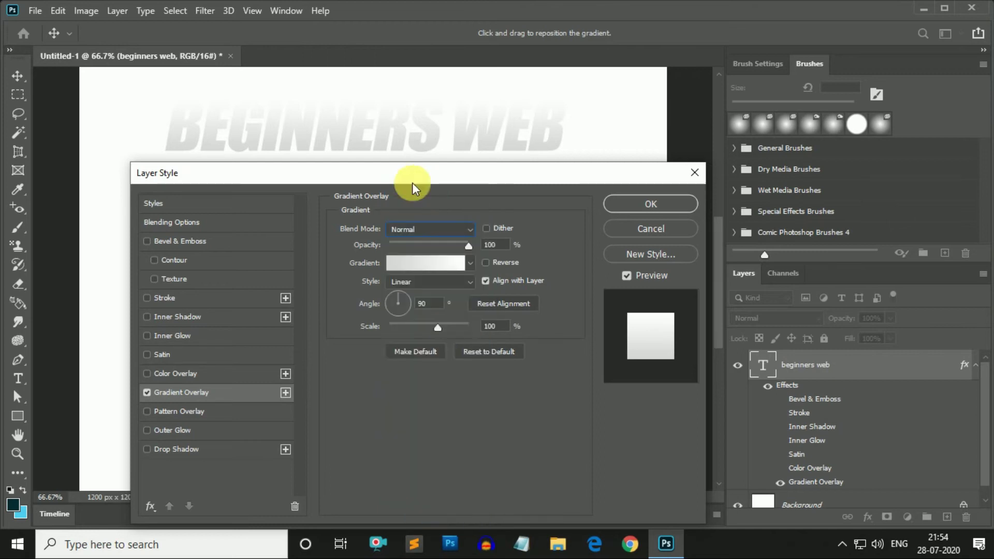
click(473, 265)
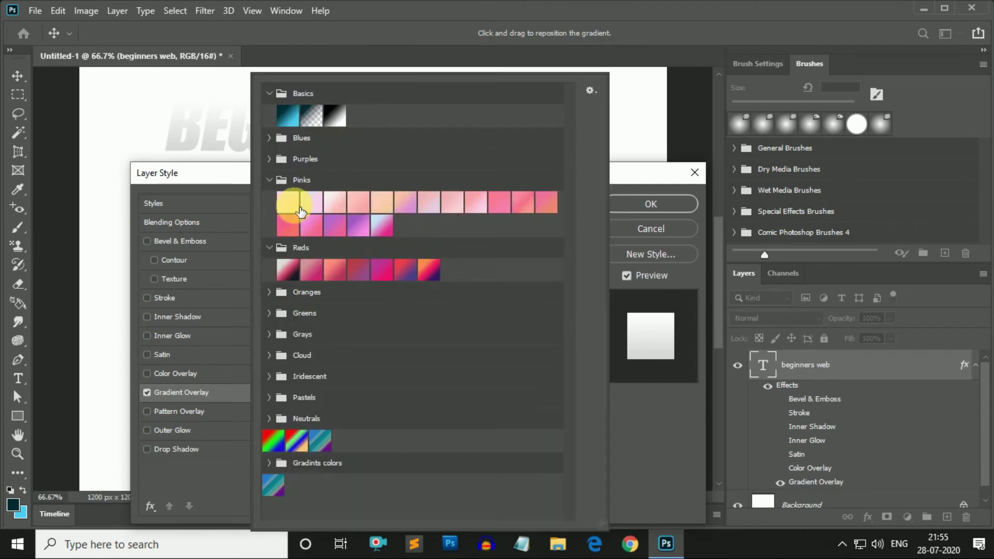
Try pink, rainbow and cyan-to-black presets, then apply Pink_13 and open it in the Gradient Editor.
click(299, 209)
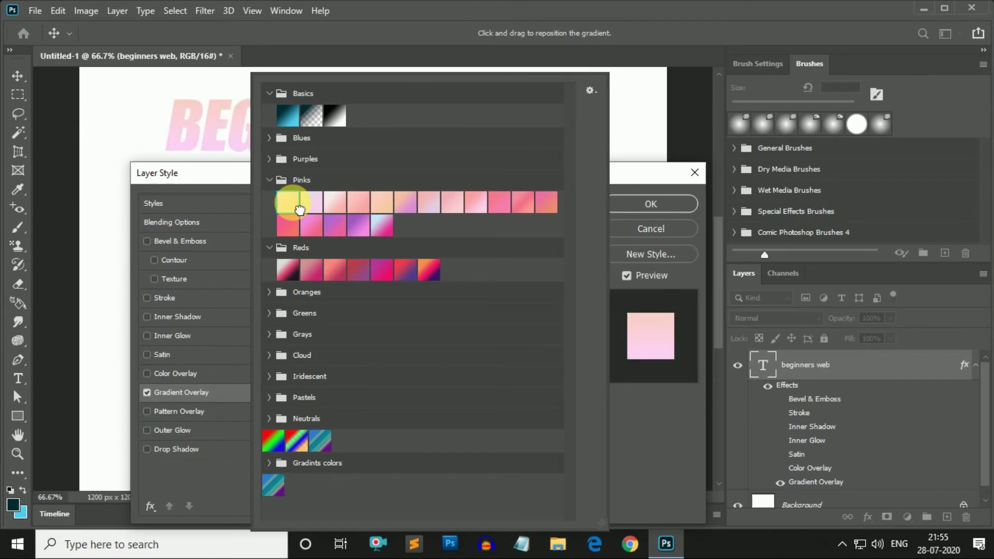
click(276, 446)
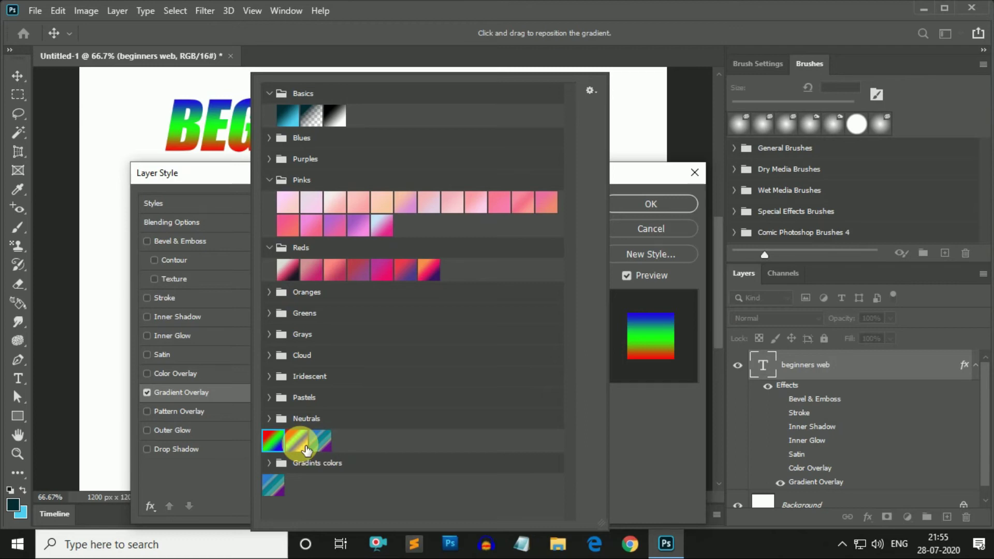
click(288, 115)
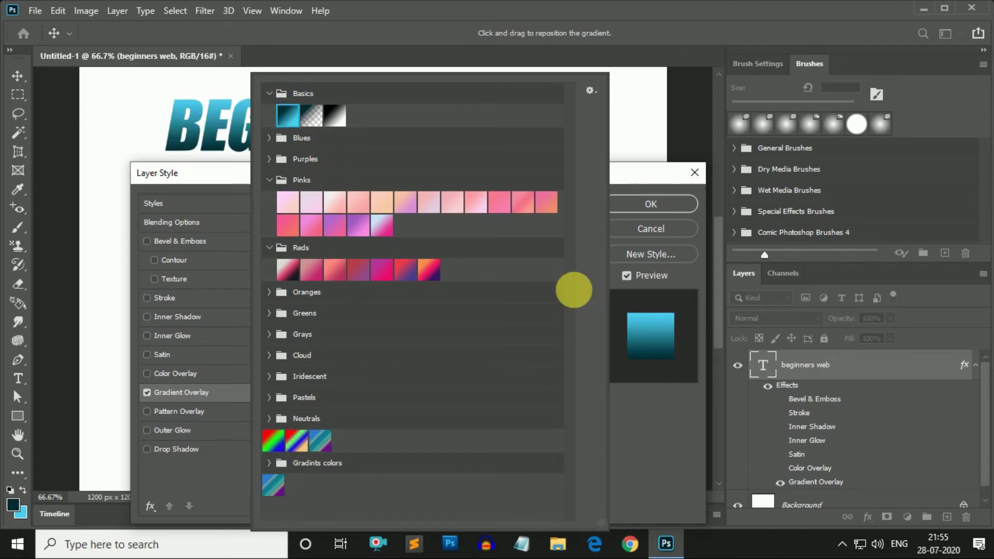
double_click(288, 228)
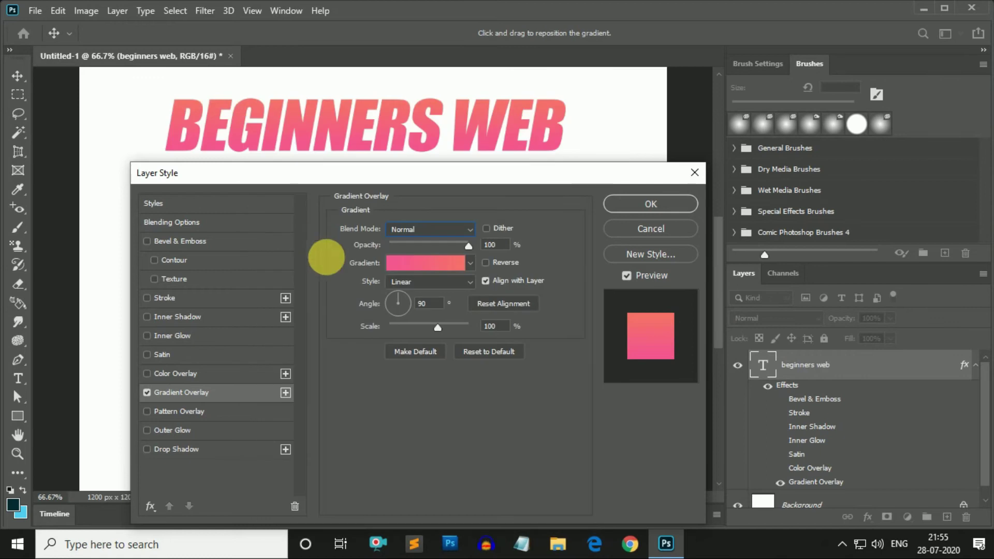
click(408, 263)
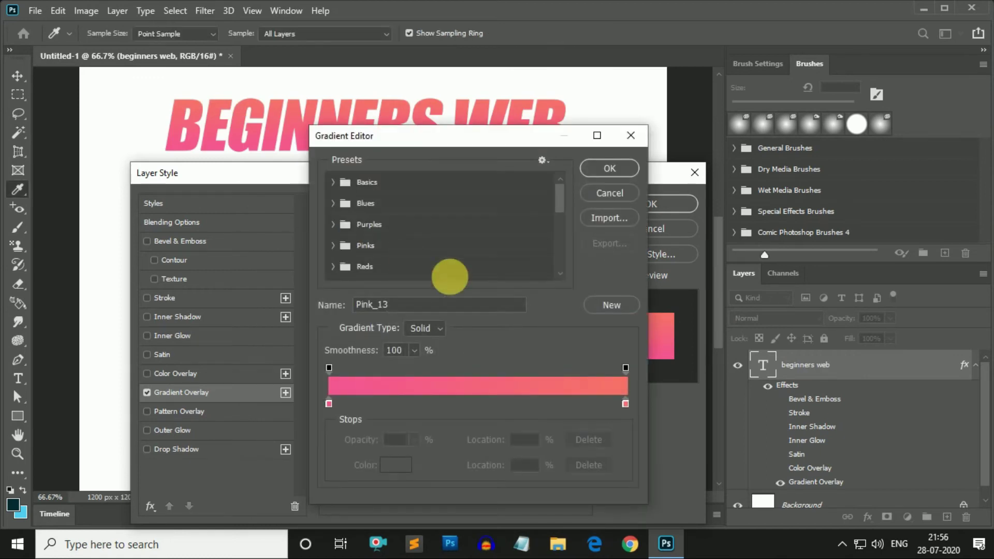
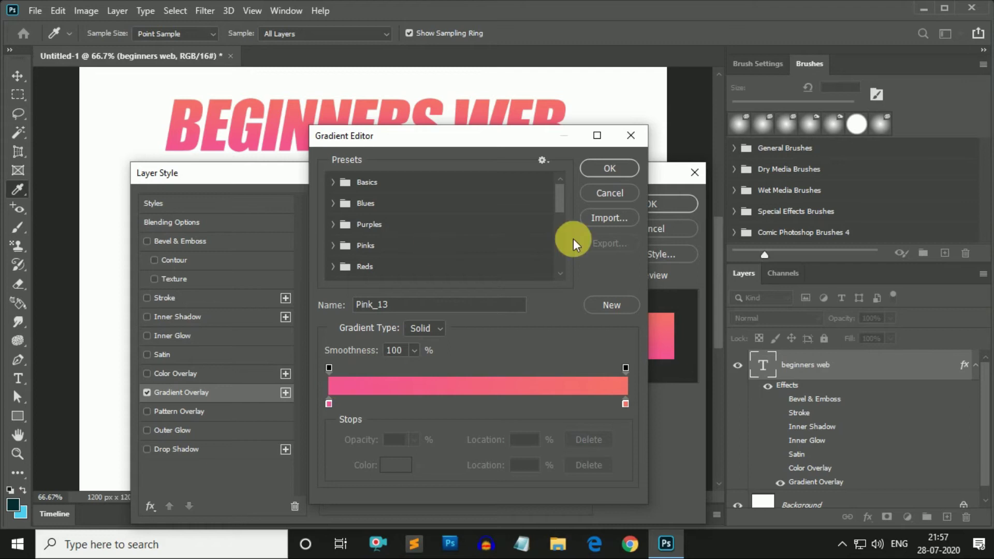
Replace the pink gradient overlay with the purple-to-orange Reds preset, orange at the bottom.
click(600, 197)
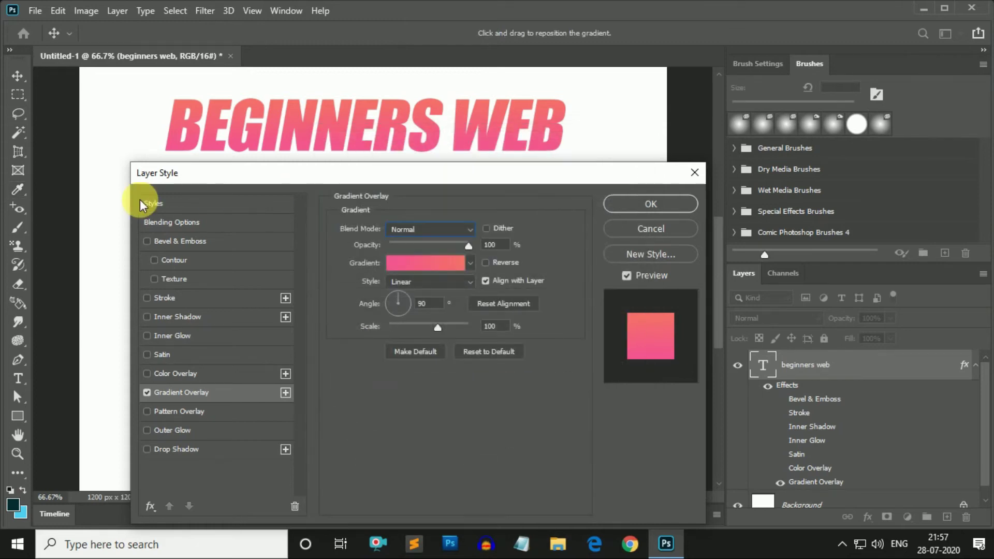
click(469, 263)
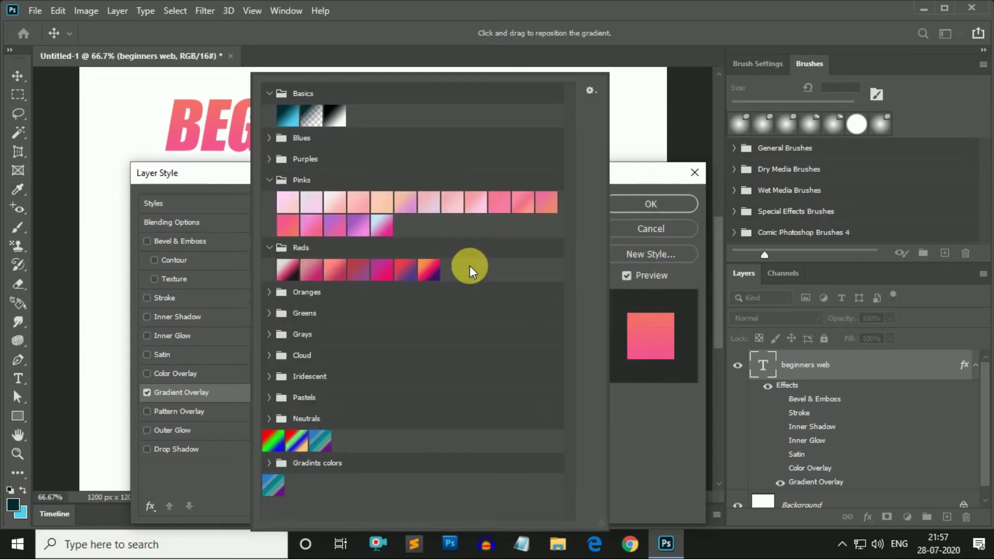
double_click(429, 271)
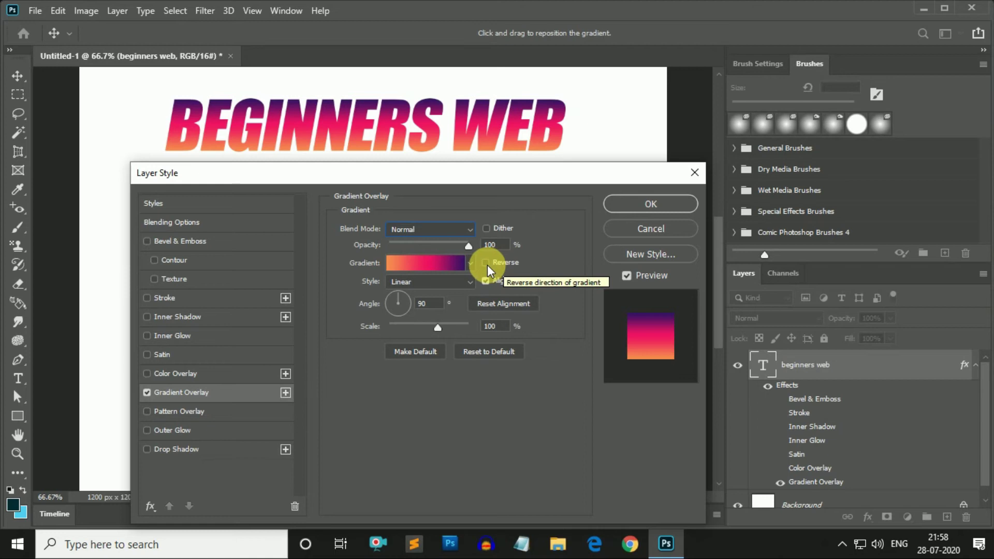
click(485, 263)
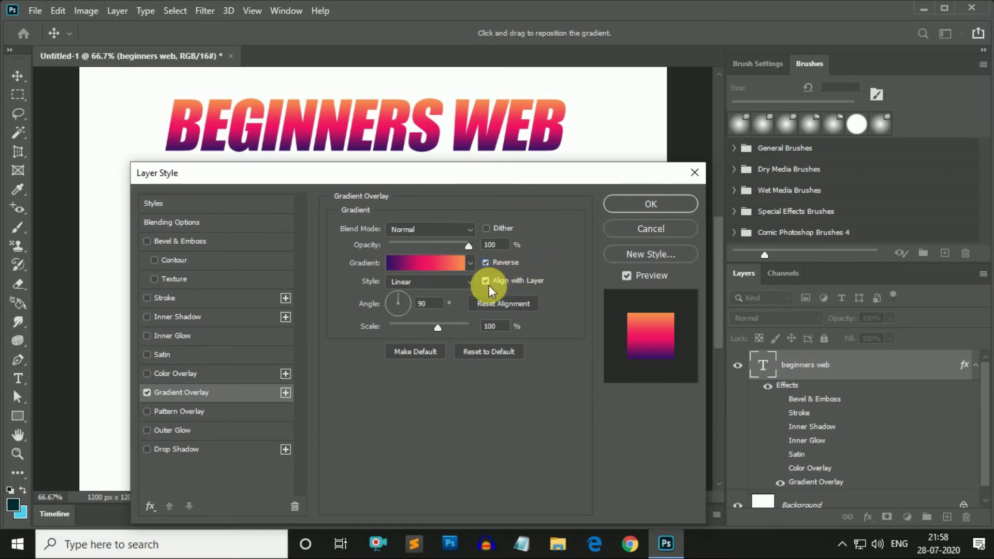
click(485, 263)
click(486, 263)
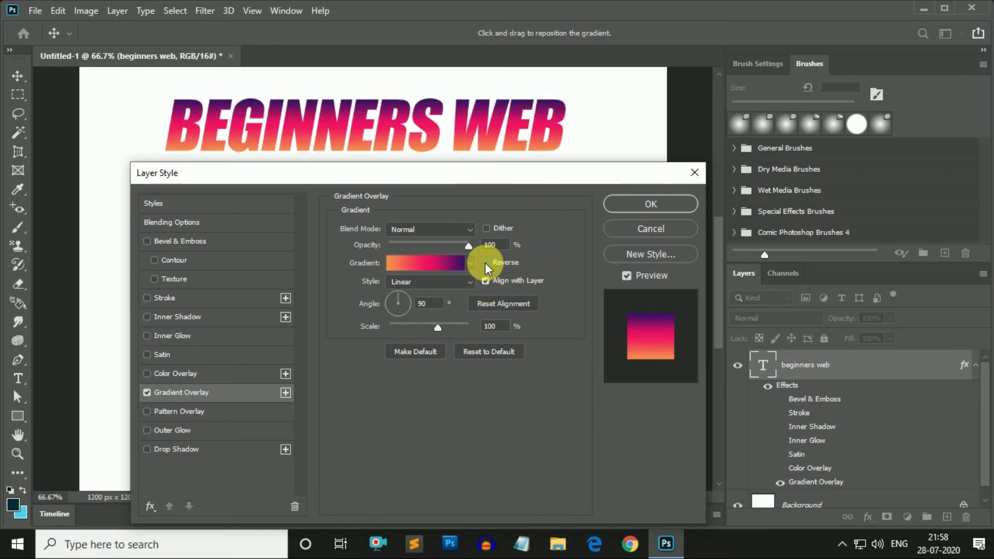
click(468, 283)
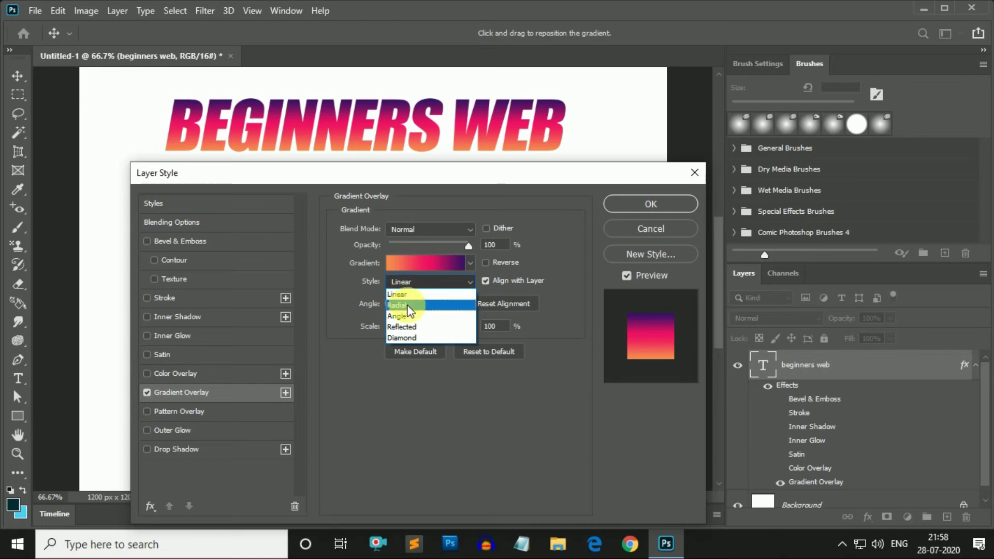
Try the Radial, Angle and Diamond gradient styles, then return to Linear.
click(409, 307)
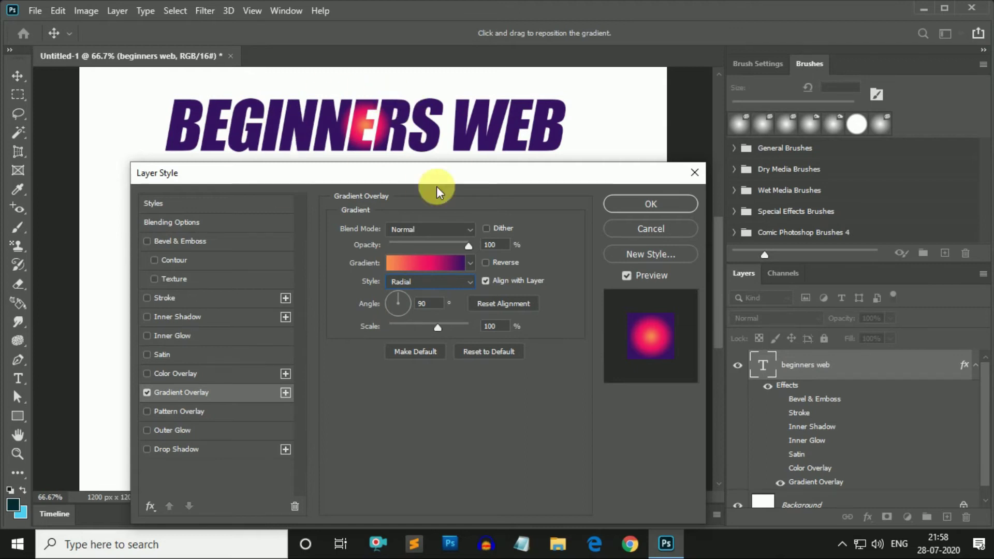
click(461, 280)
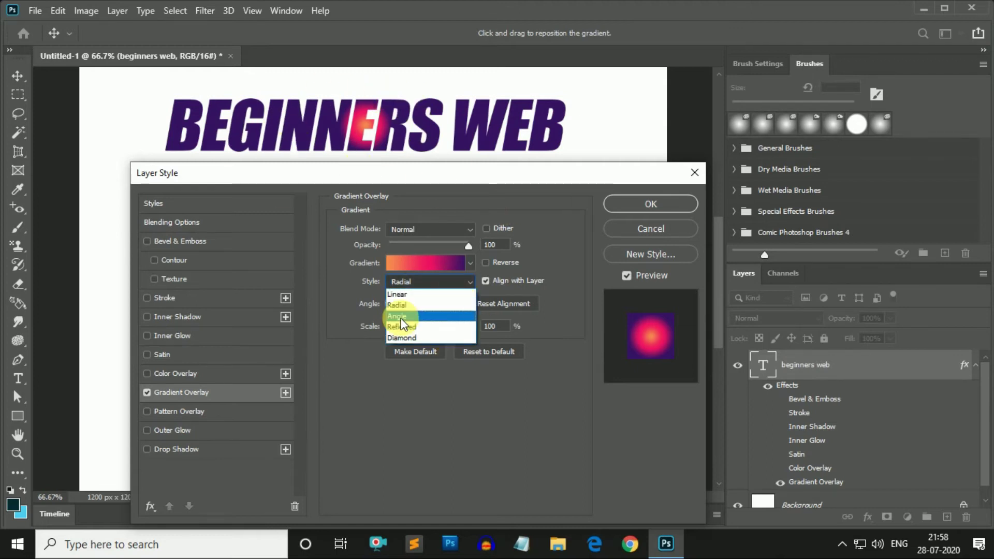
click(401, 317)
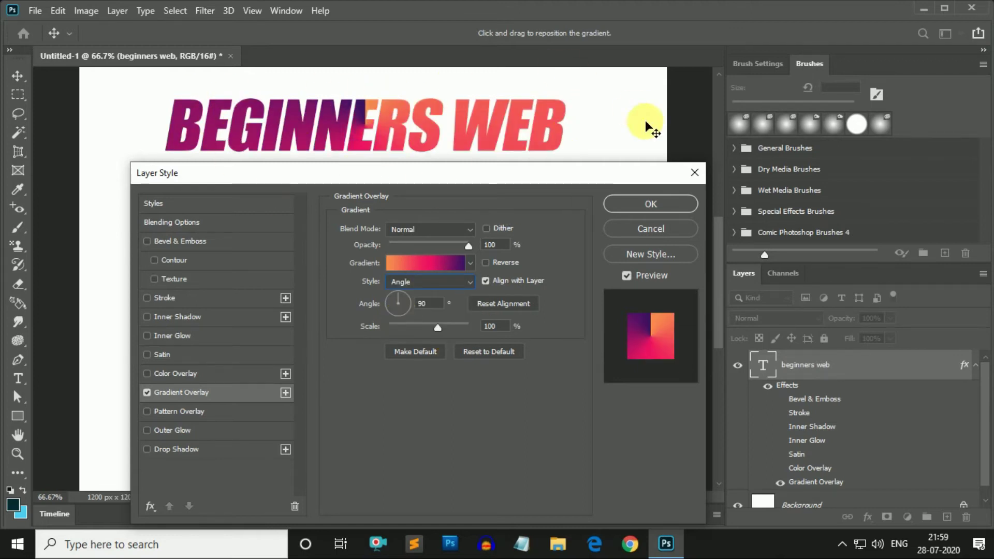
click(431, 283)
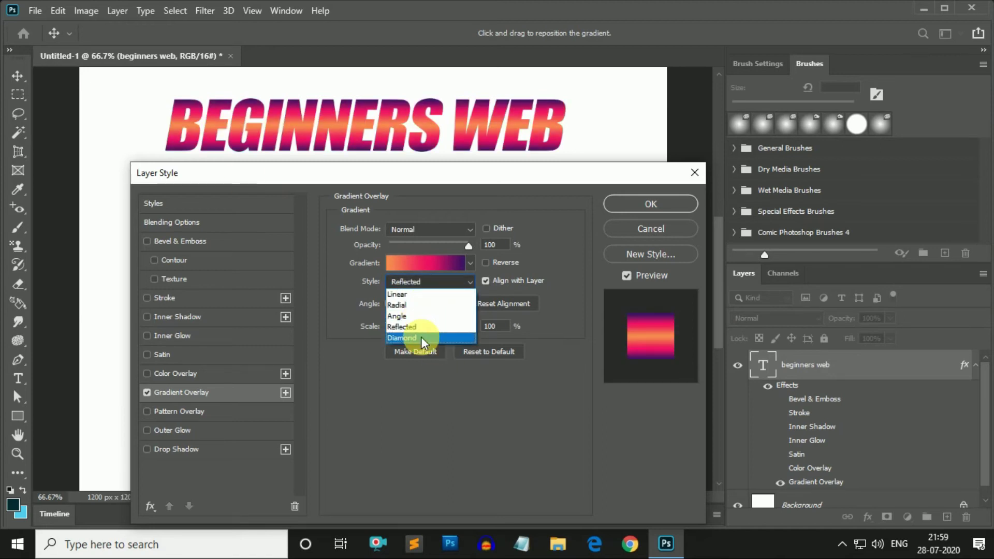
click(421, 336)
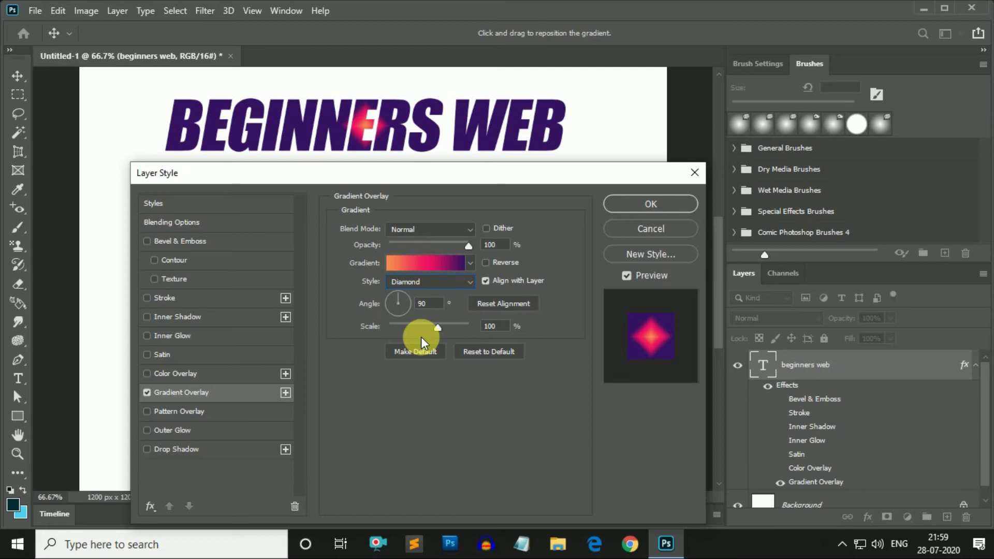
click(450, 282)
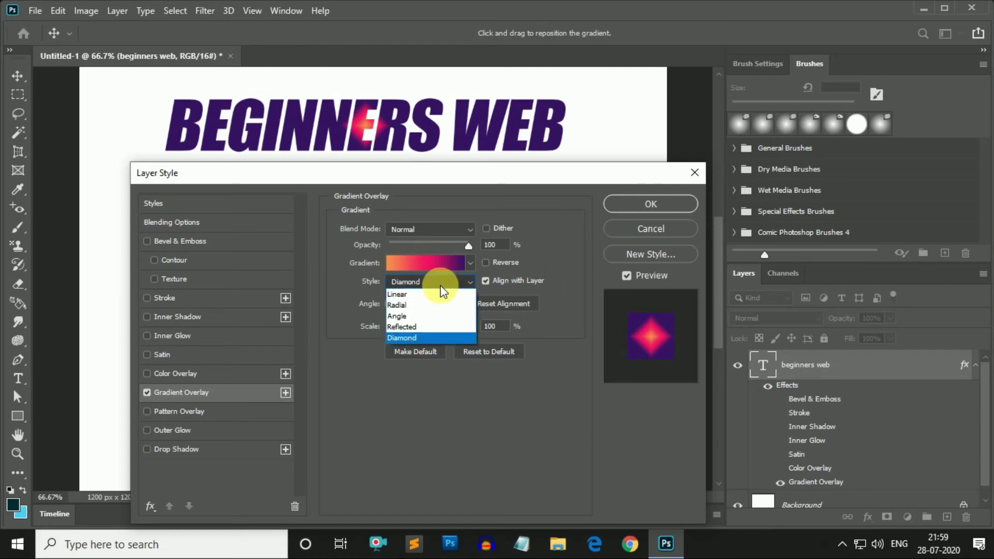
click(412, 292)
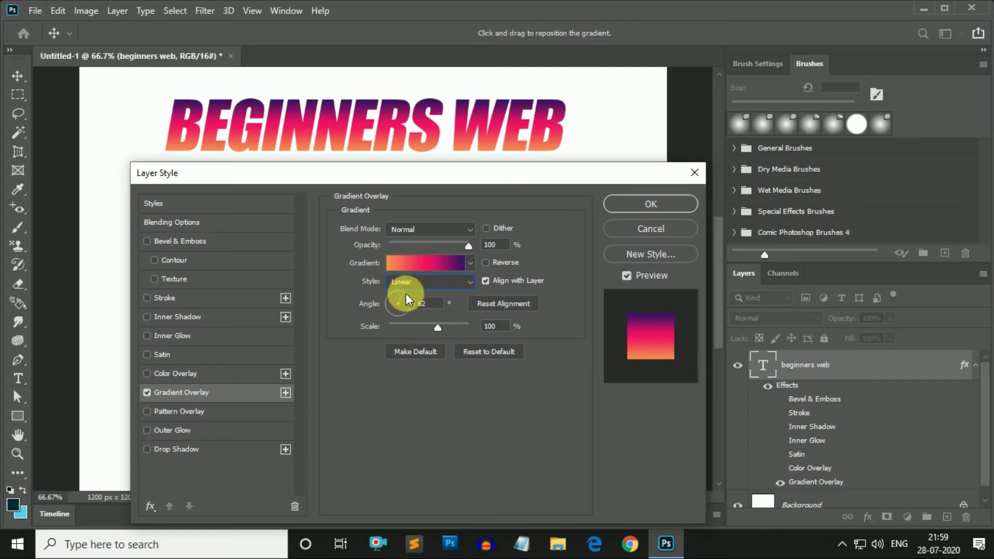
Adjust the gradient angle and scale, then reset to default and turn Gradient Overlay off.
mouse_move(415, 312)
mouse_down()
mouse_move(391, 312)
mouse_move(393, 292)
mouse_up()
mouse_move(440, 327)
mouse_down()
mouse_move(368, 324)
mouse_move(496, 319)
mouse_move(427, 322)
mouse_up()
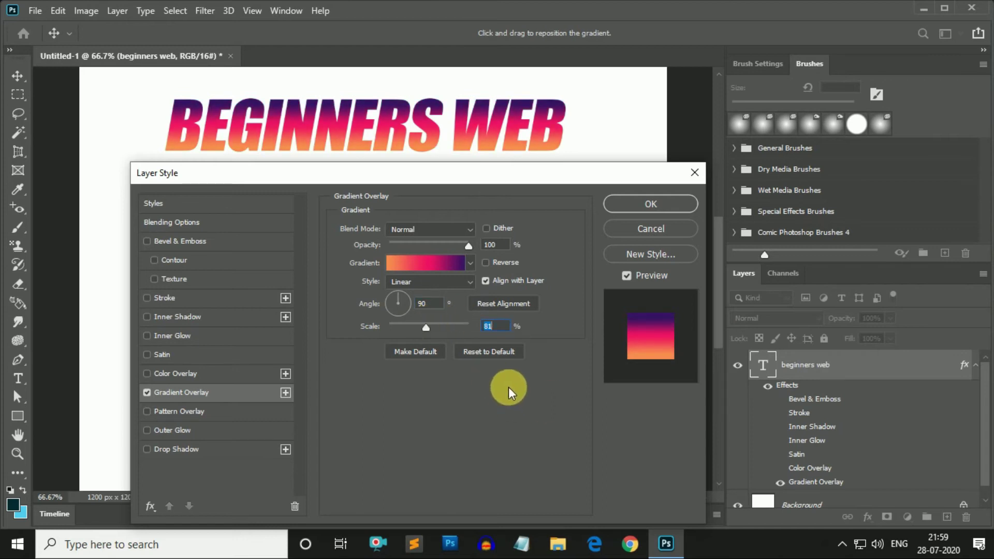
click(496, 351)
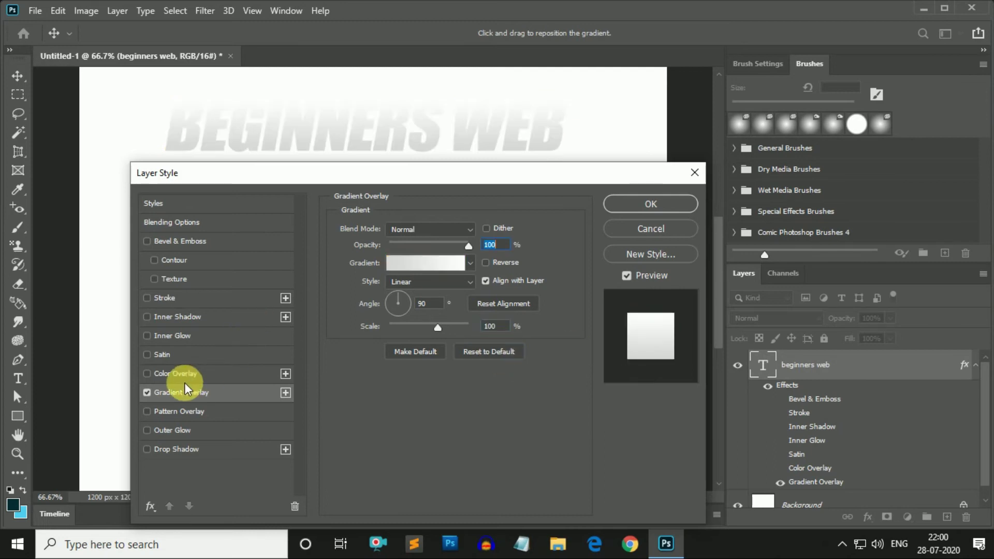
click(147, 393)
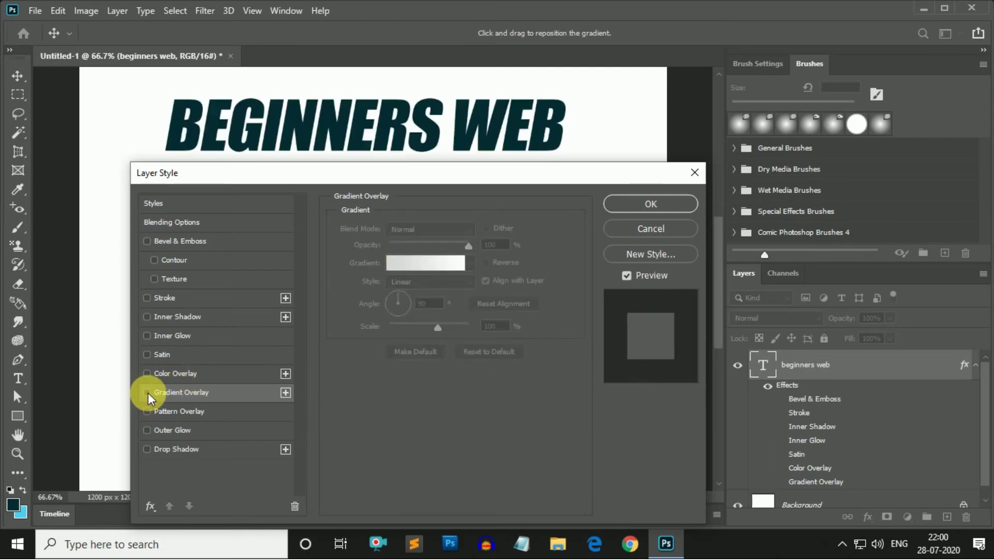
click(179, 419)
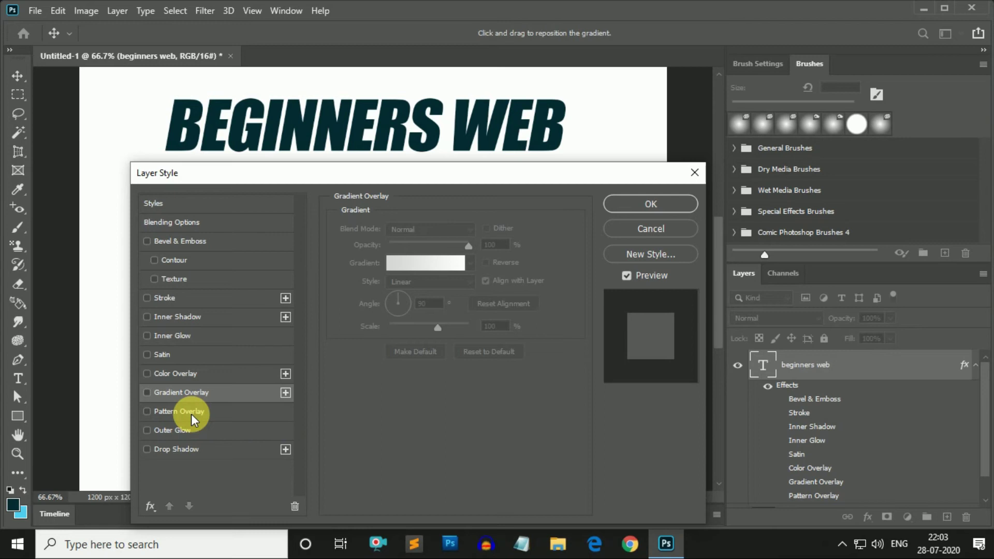
click(191, 415)
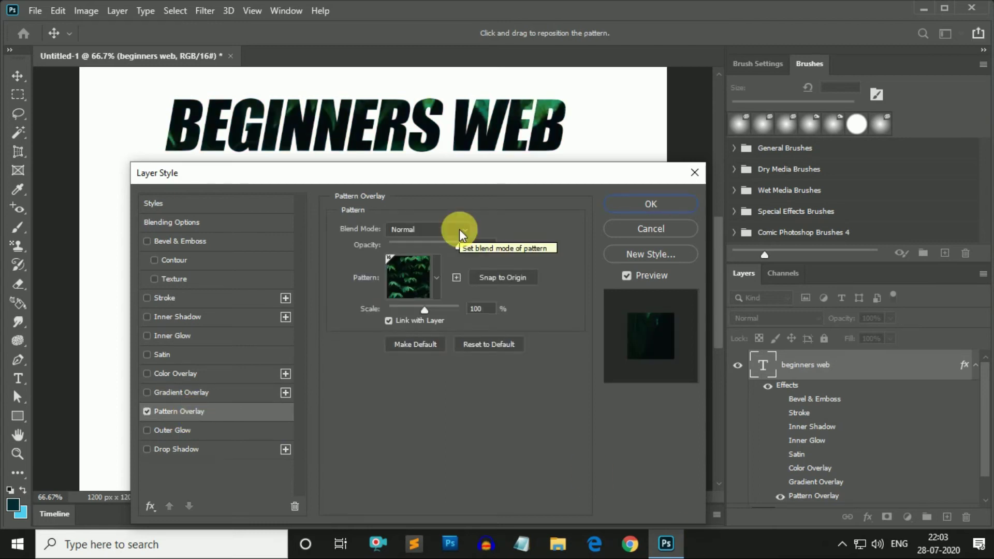
click(459, 229)
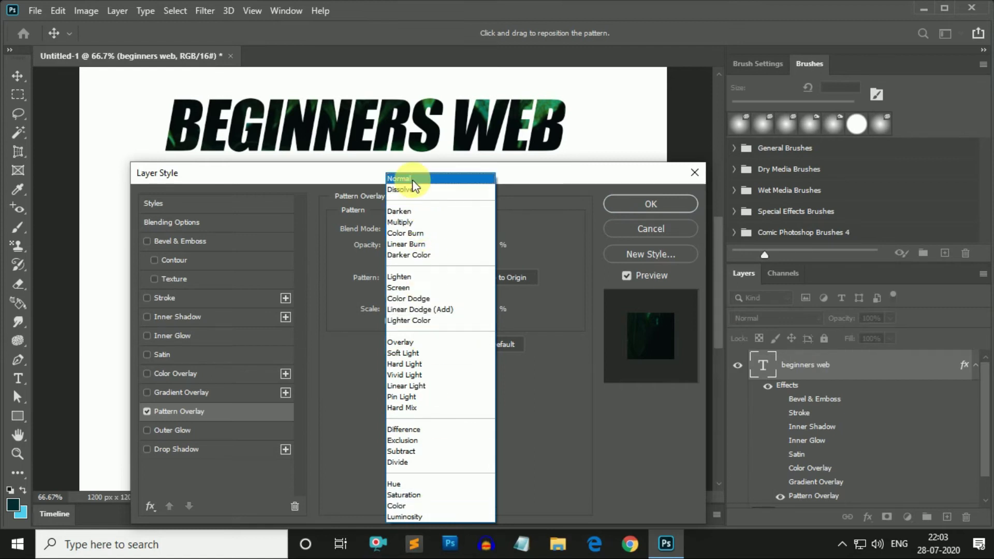
click(413, 182)
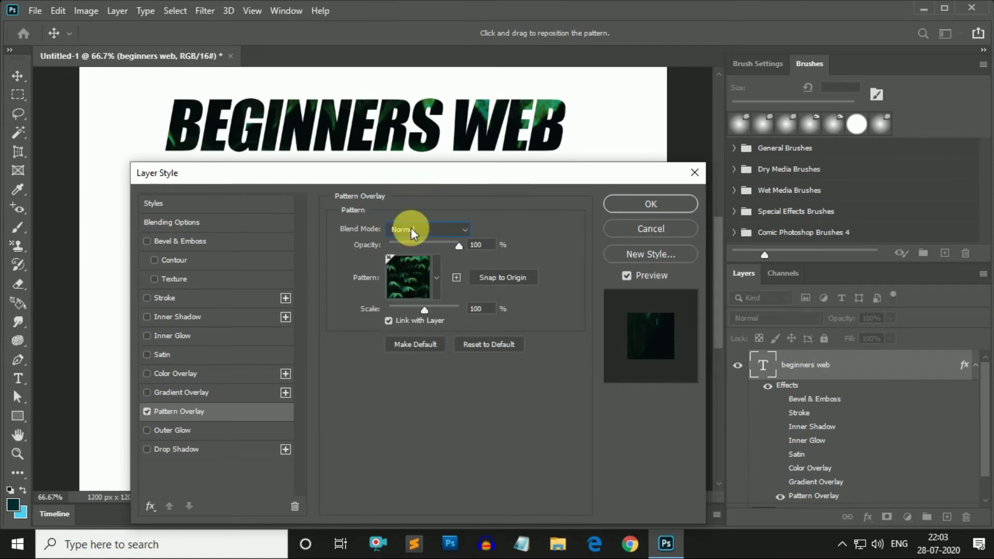
click(435, 280)
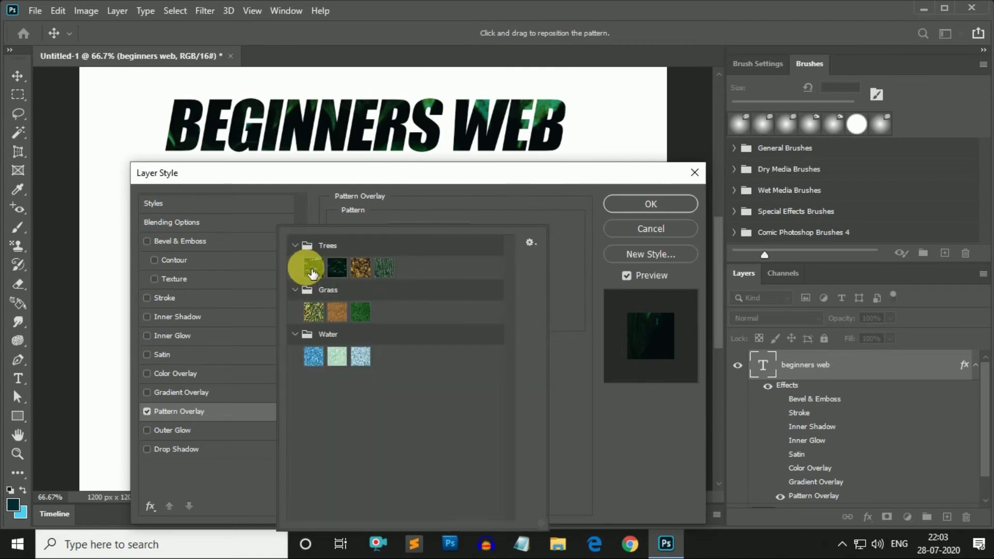
click(362, 314)
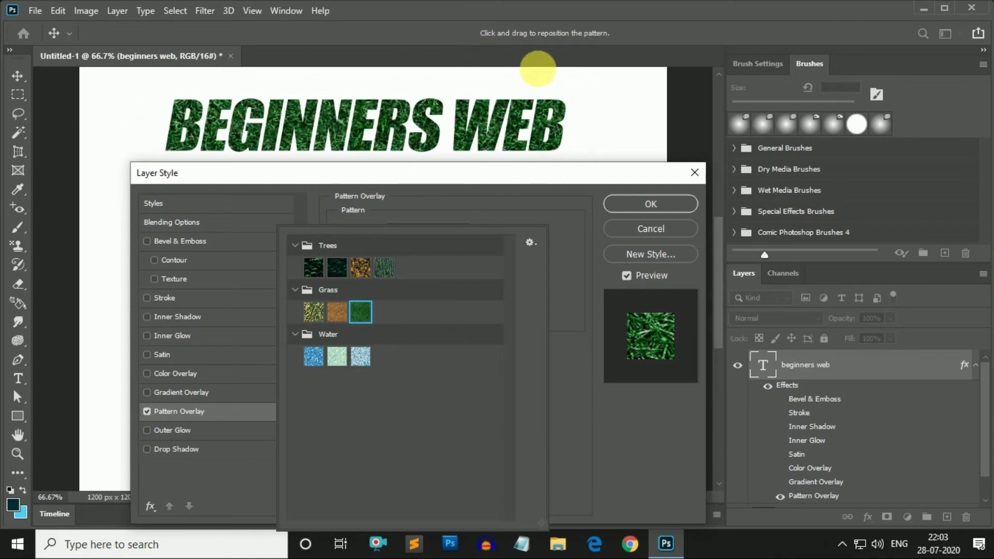
click(528, 242)
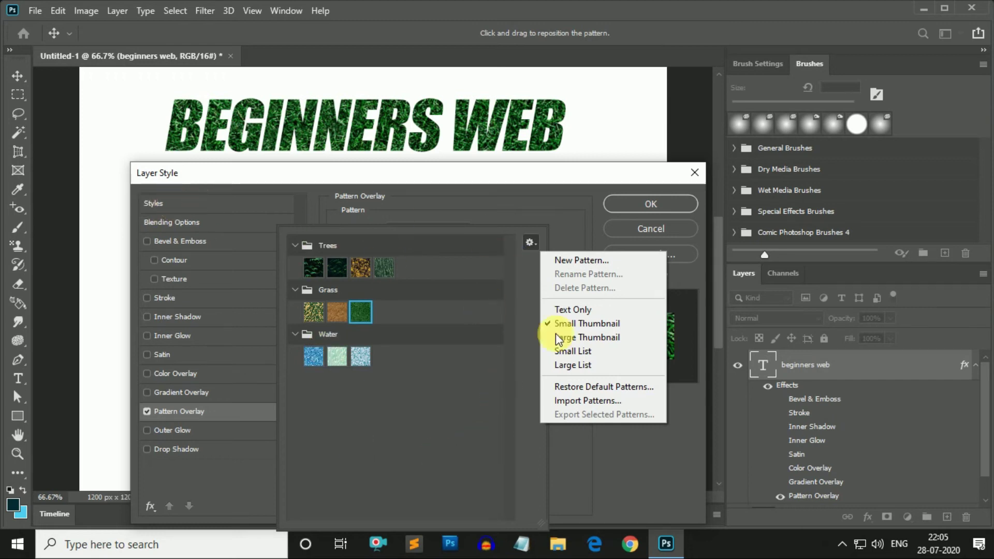
click(502, 384)
click(418, 216)
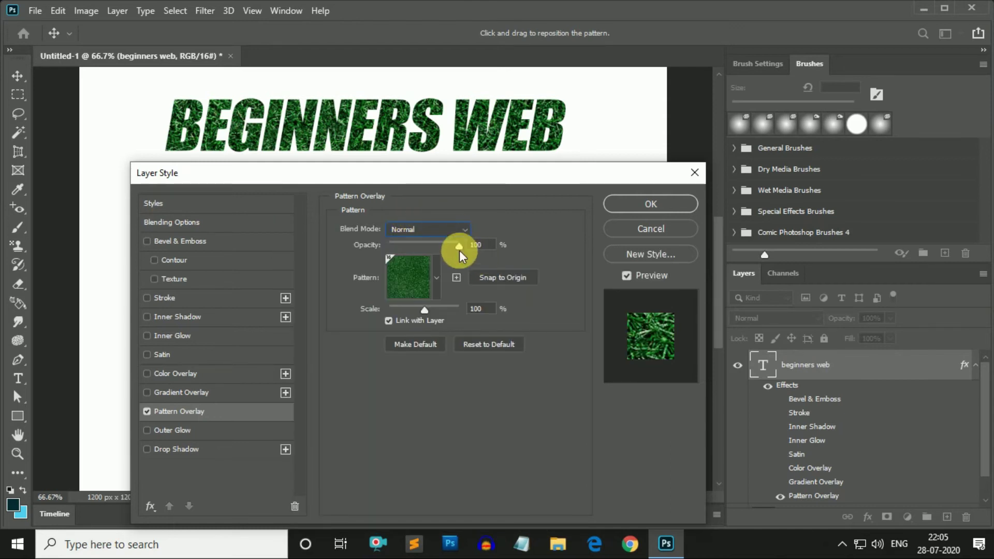
mouse_move(458, 247)
mouse_down()
mouse_move(397, 247)
mouse_move(444, 246)
mouse_up()
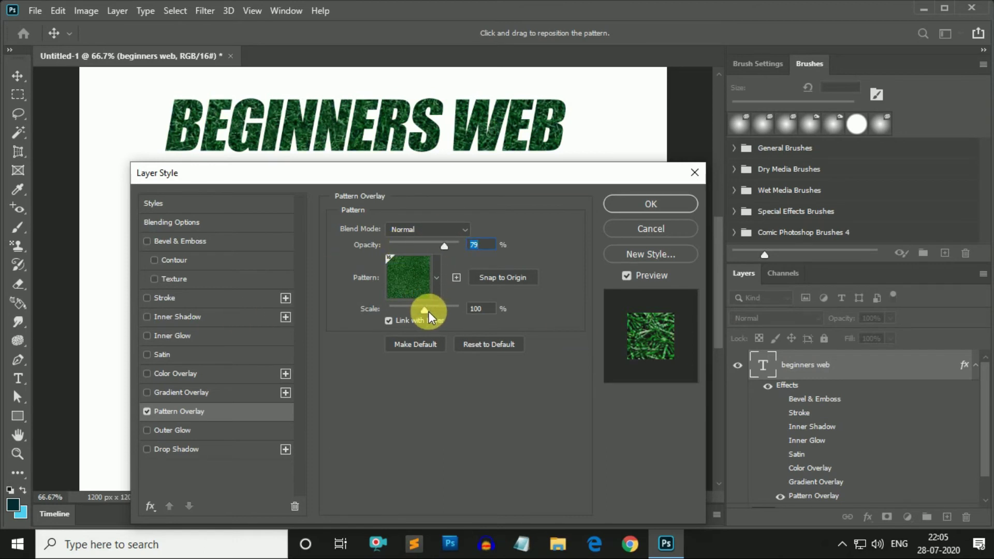
mouse_move(426, 311)
mouse_down()
mouse_move(402, 312)
mouse_move(461, 310)
mouse_move(419, 312)
mouse_up()
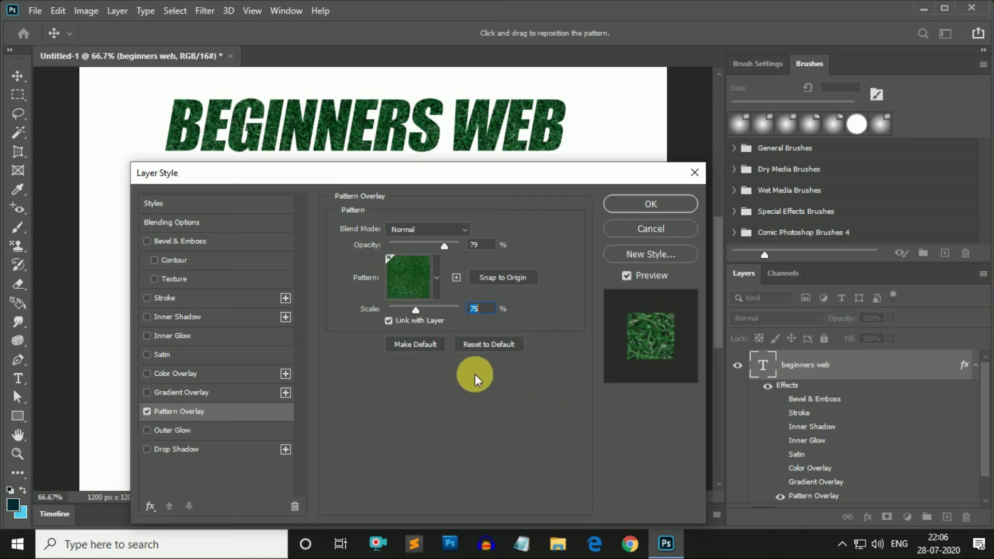
click(477, 344)
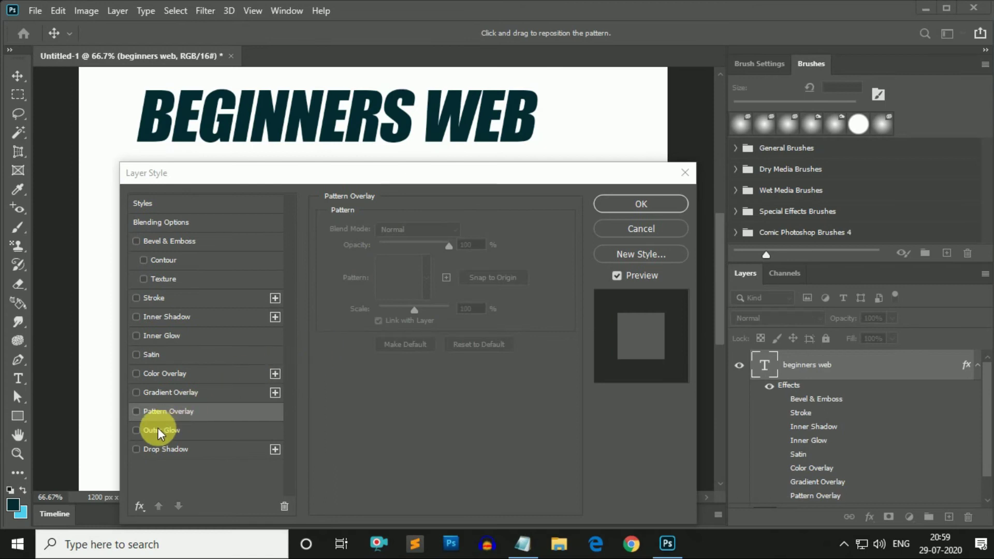
Enable Outer Glow with Normal blend mode and pure red (ff0000) colour.
click(167, 431)
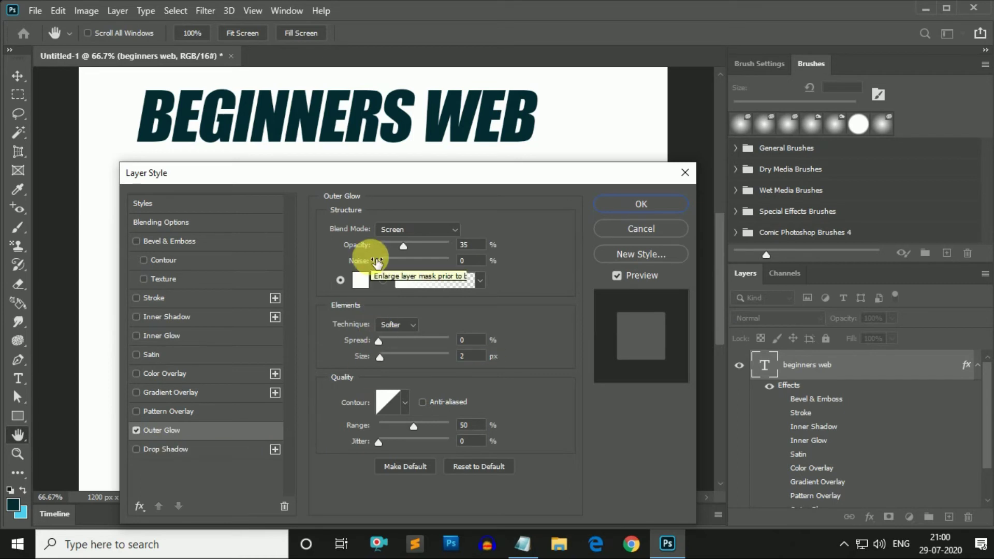
click(456, 231)
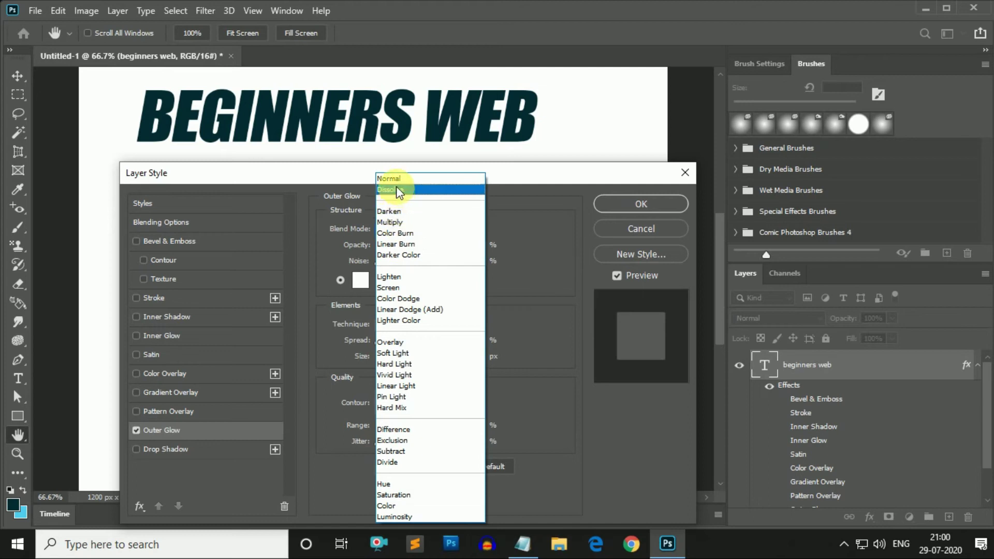
click(396, 178)
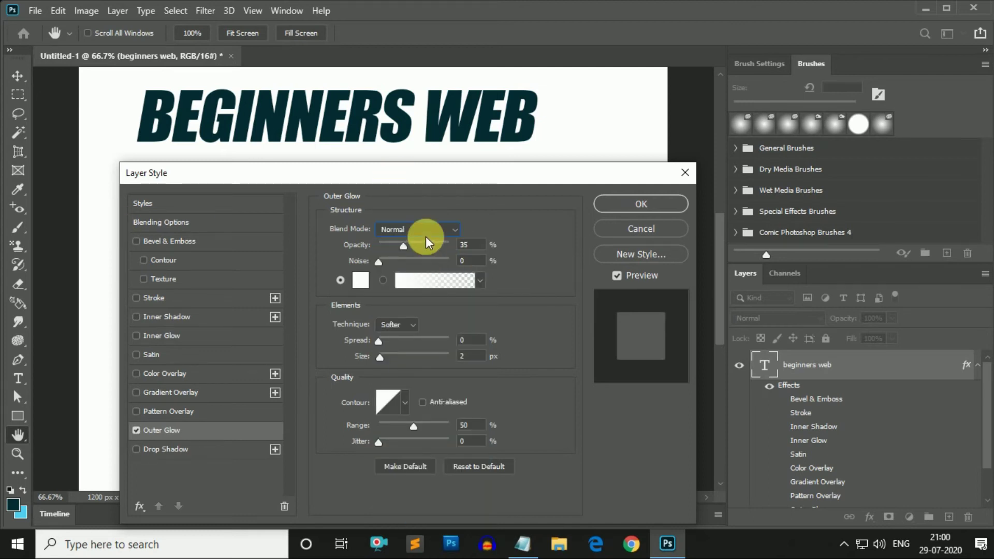
click(363, 282)
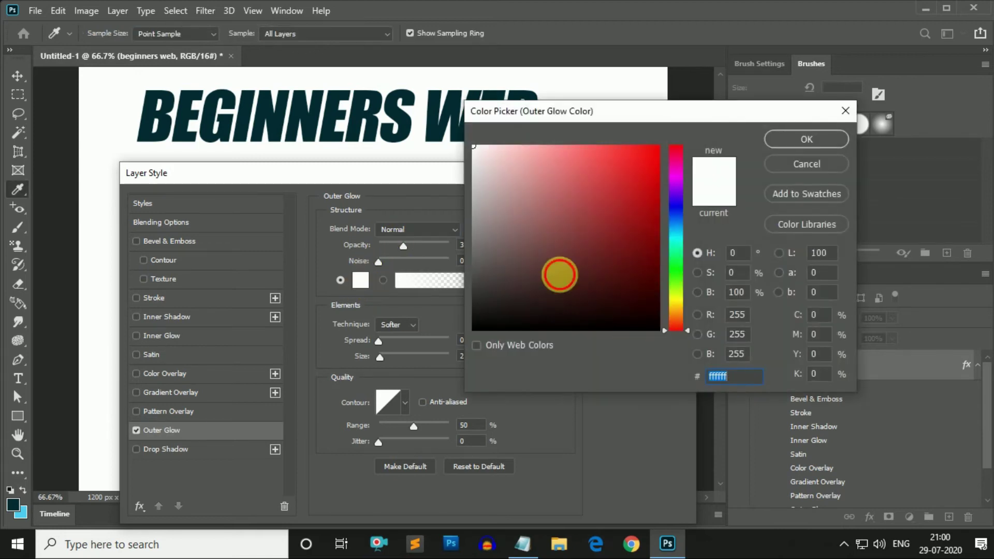
drag(559, 275, 657, 108)
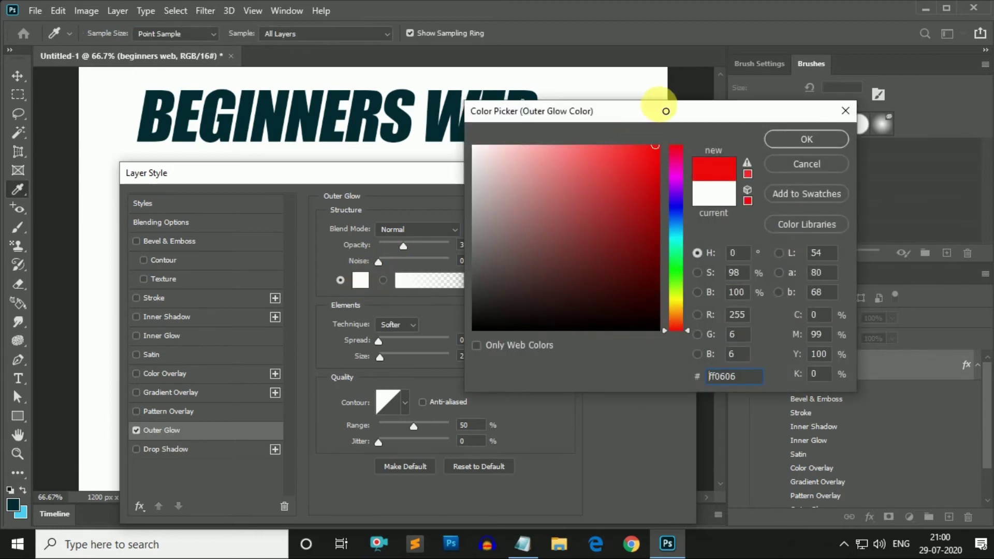
click(803, 140)
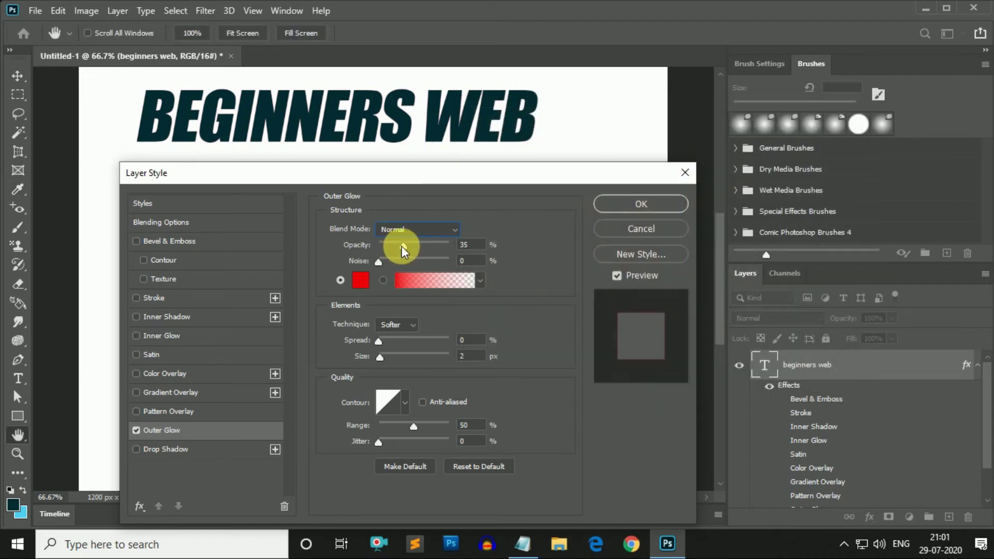
Set the red glow's opacity to 66% and its noise to 0.
drag(402, 247, 437, 253)
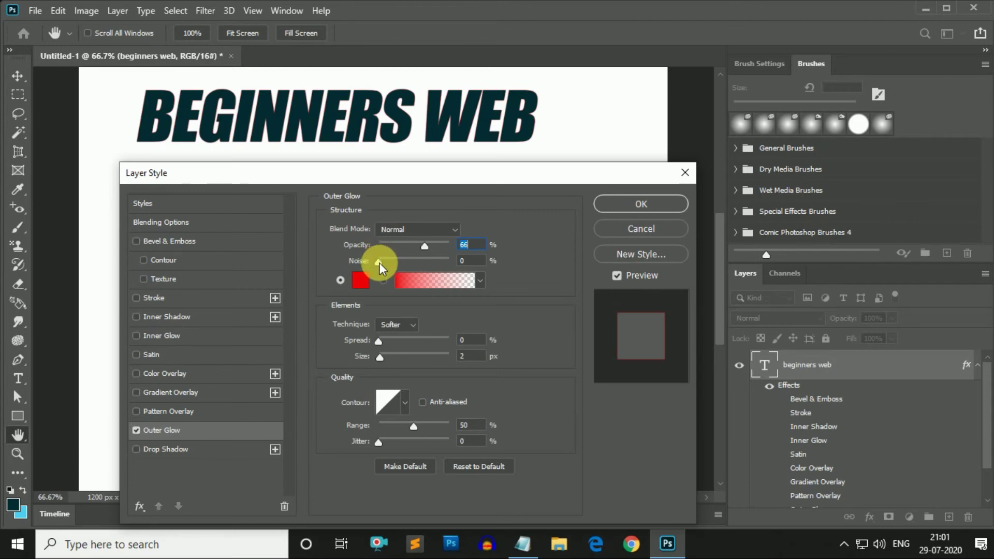
drag(379, 262, 412, 266)
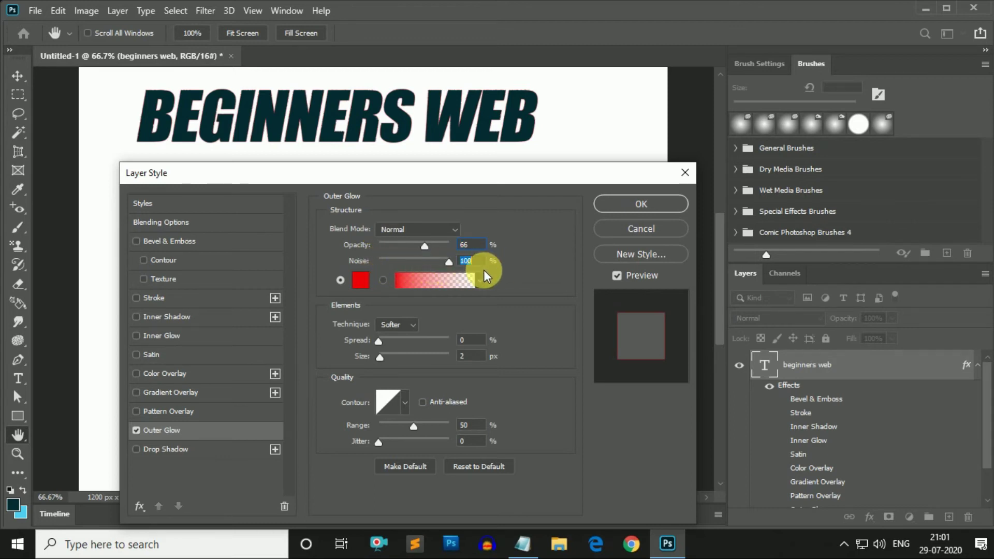
mouse_move(483, 269)
mouse_down()
mouse_move(386, 267)
mouse_move(421, 272)
mouse_move(365, 281)
mouse_up()
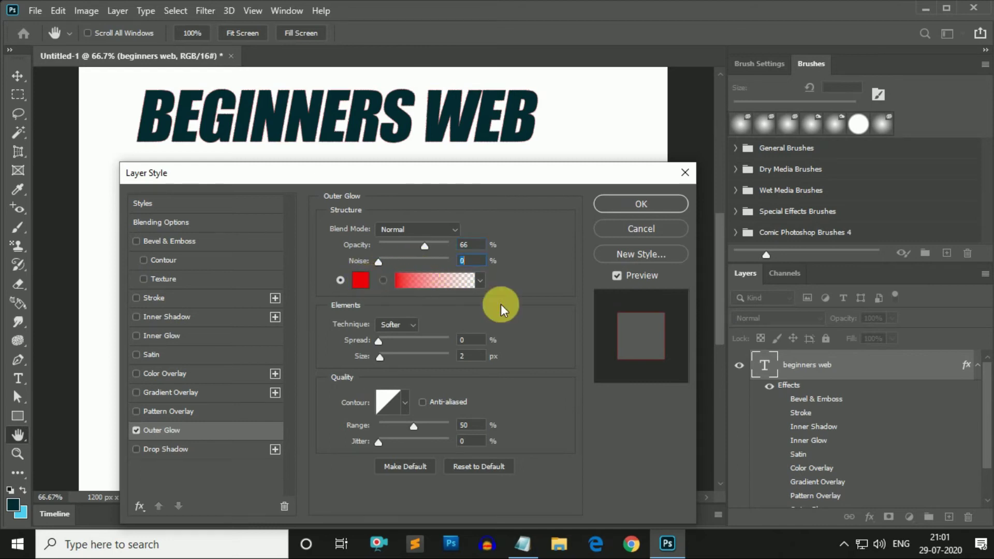
click(414, 325)
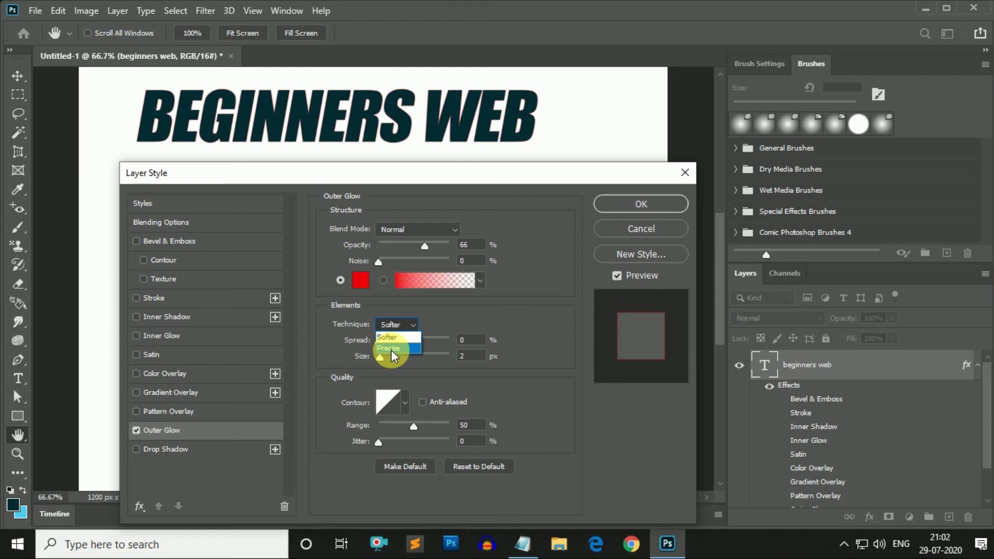
Set the glow technique to Precise with 100% spread and 6 px size.
click(390, 350)
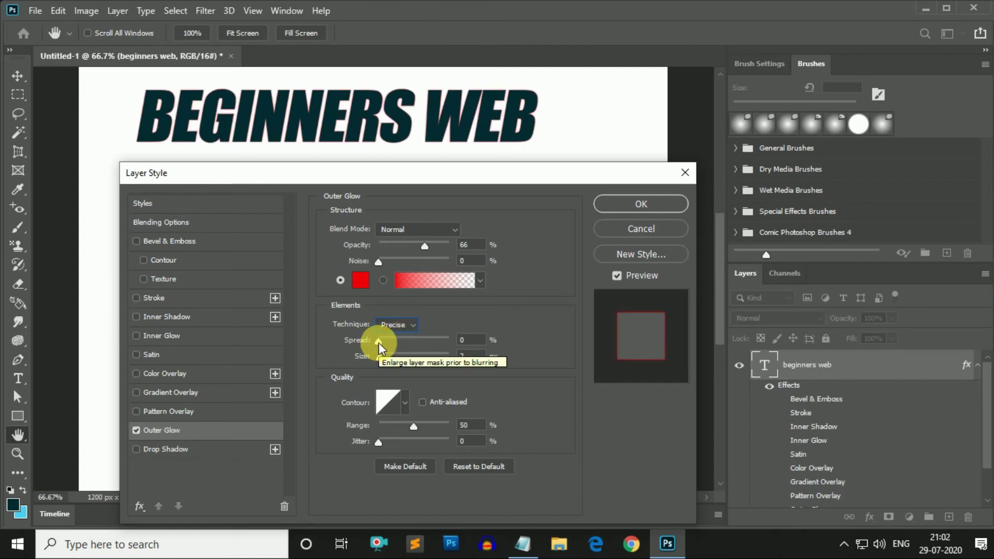
drag(378, 343, 450, 346)
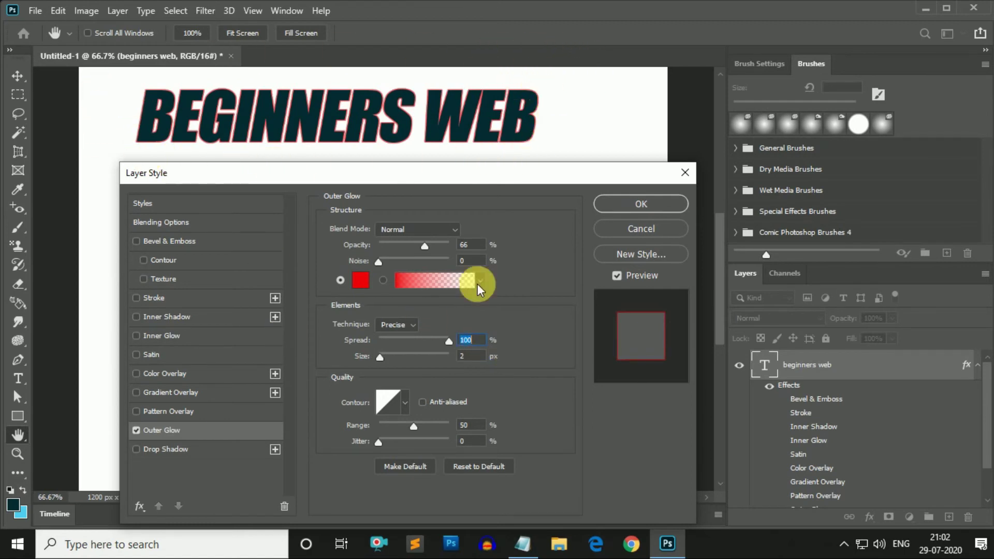
mouse_move(378, 358)
mouse_down()
mouse_move(399, 362)
mouse_move(384, 361)
mouse_up()
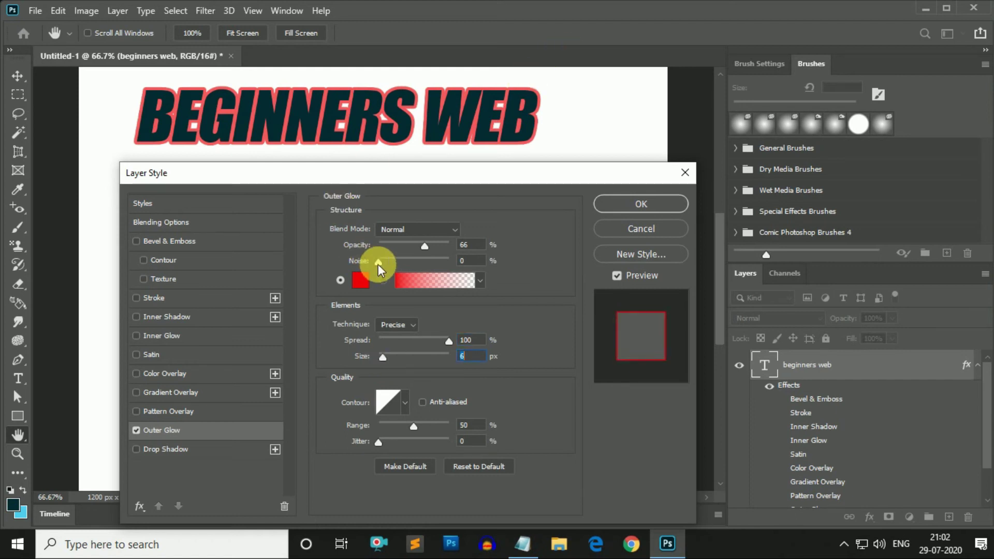
drag(378, 265, 445, 269)
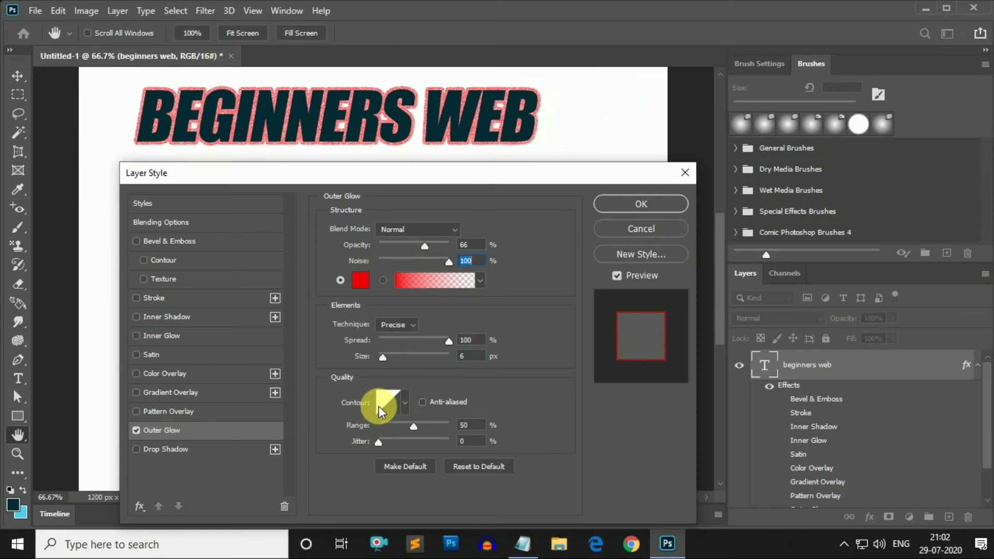
Compare glow contour presets such as Cove - Deep, Ring, Cone and Linear.
click(405, 405)
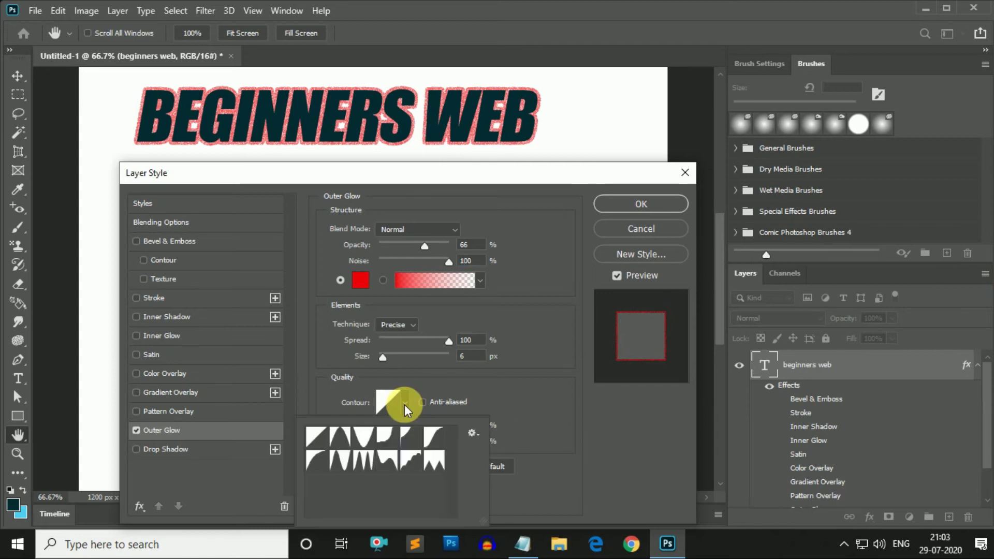
click(393, 445)
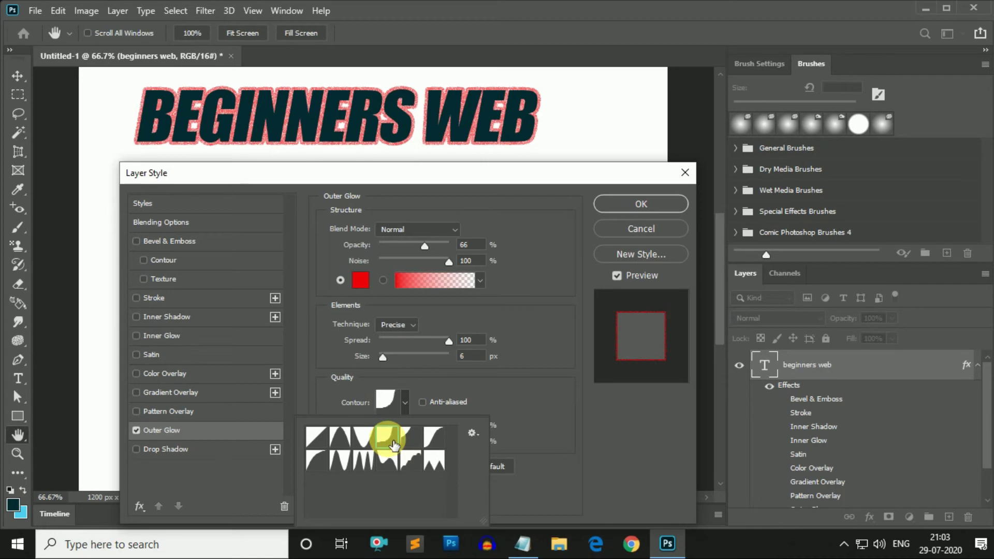
click(392, 461)
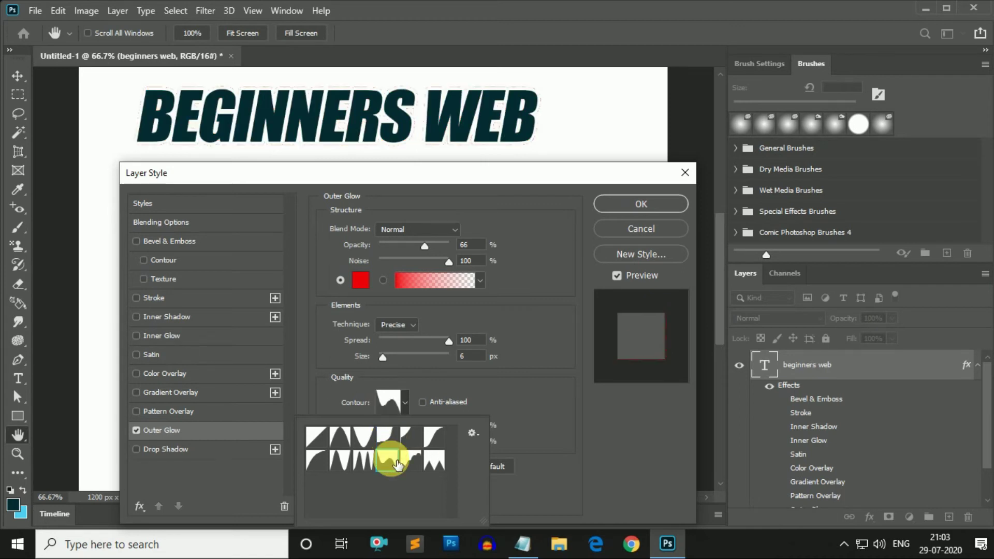
click(364, 460)
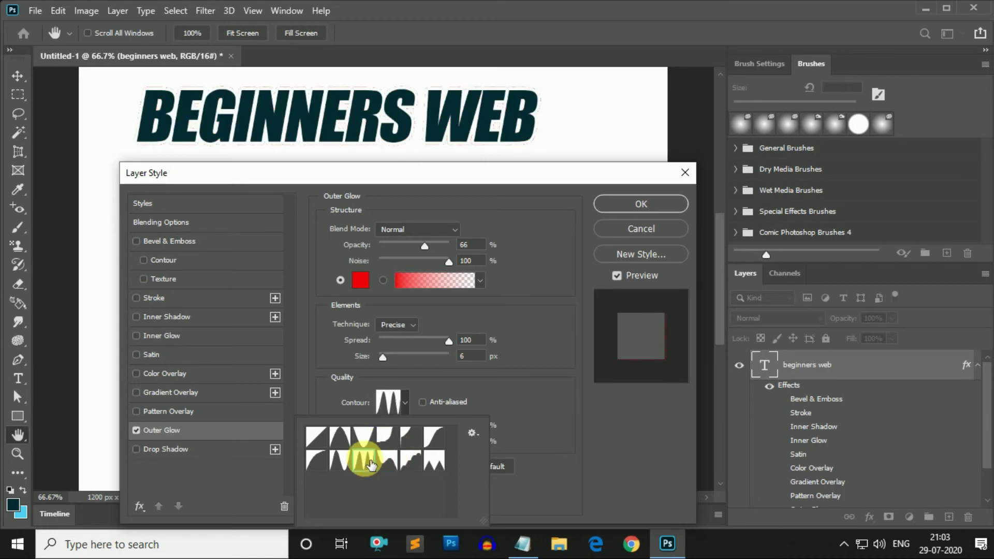
click(348, 467)
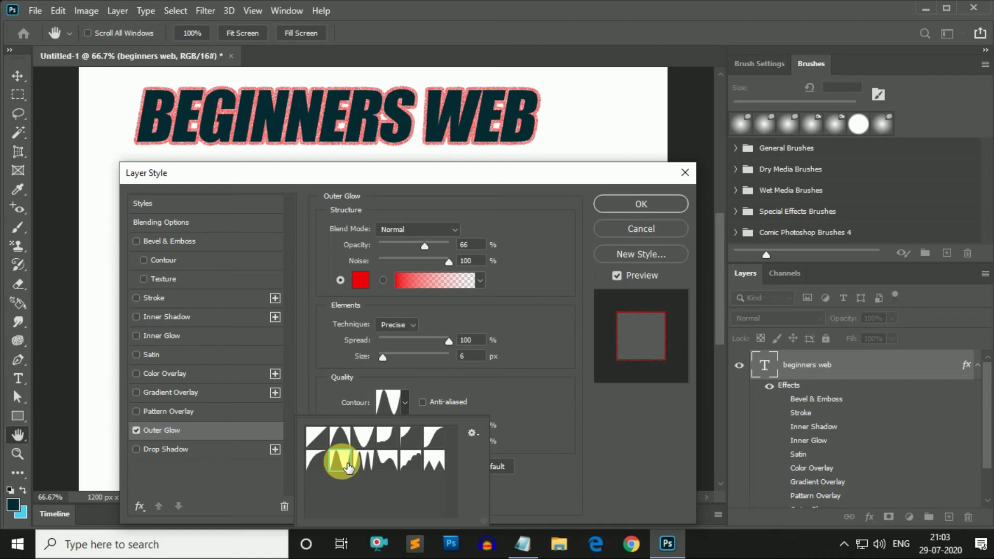
click(436, 461)
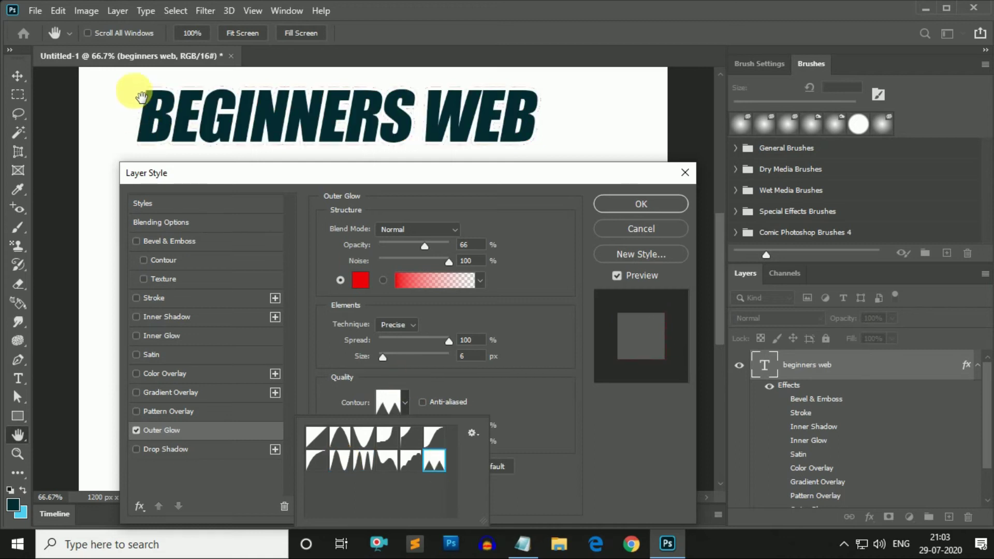
click(364, 438)
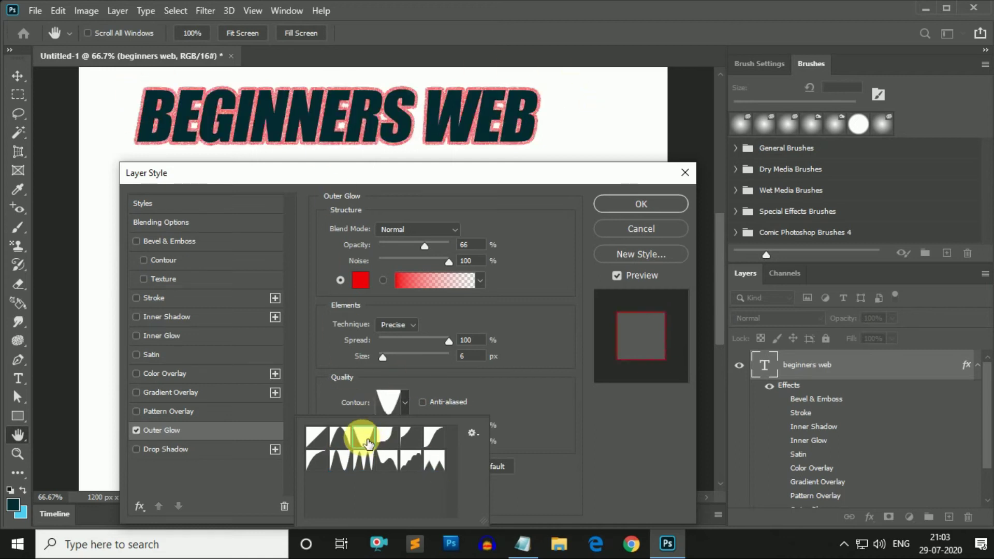
click(317, 439)
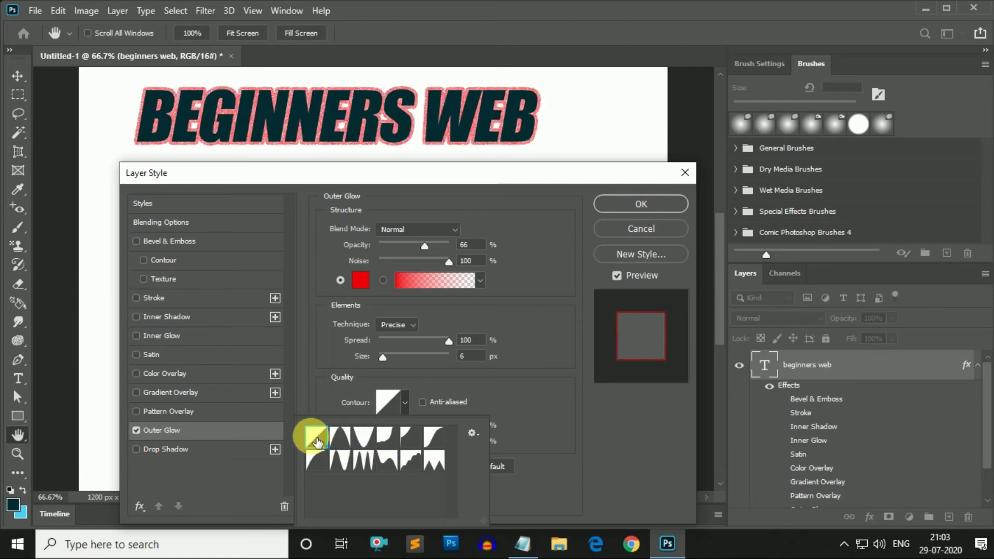
click(340, 438)
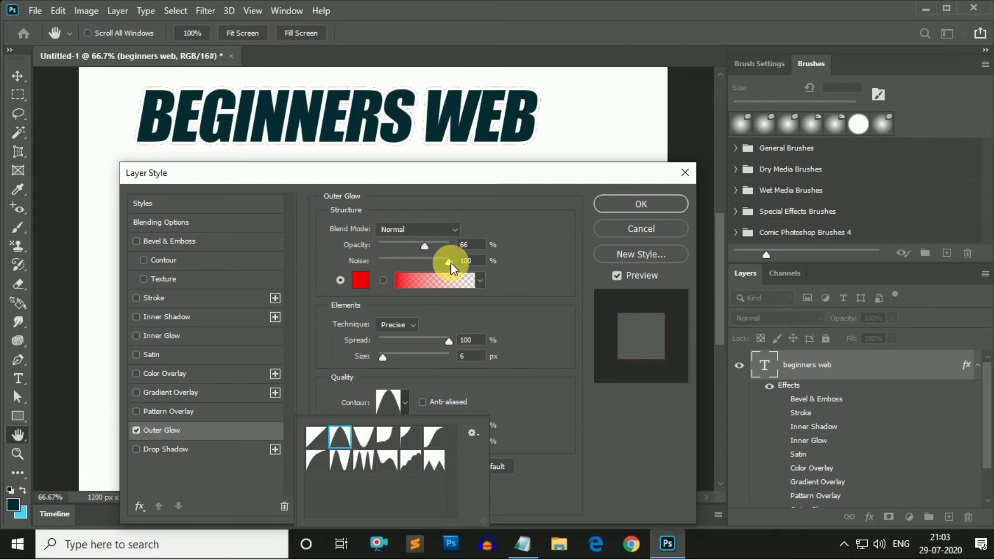
Reset glow noise to 0 and browse more contours for a stronger red outline.
drag(449, 261, 353, 272)
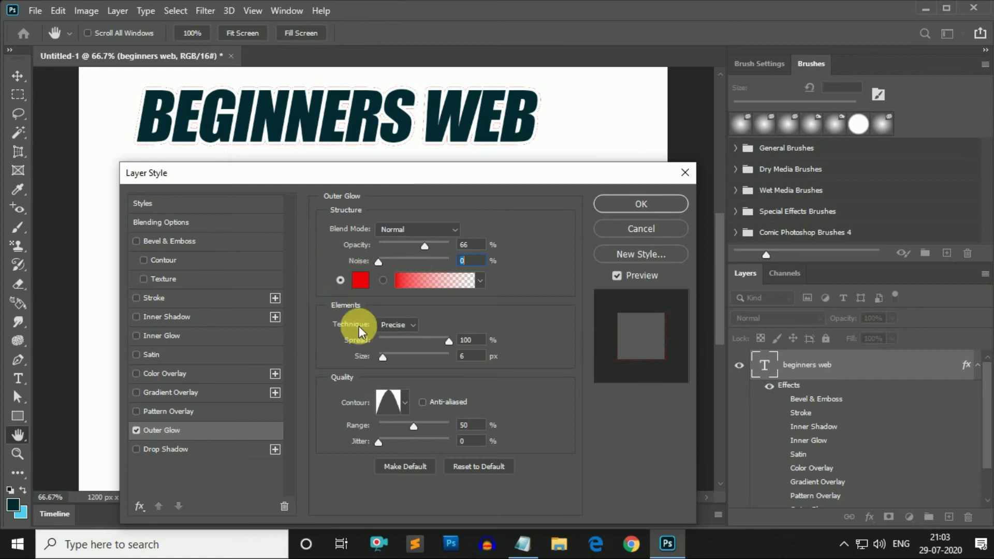
click(404, 402)
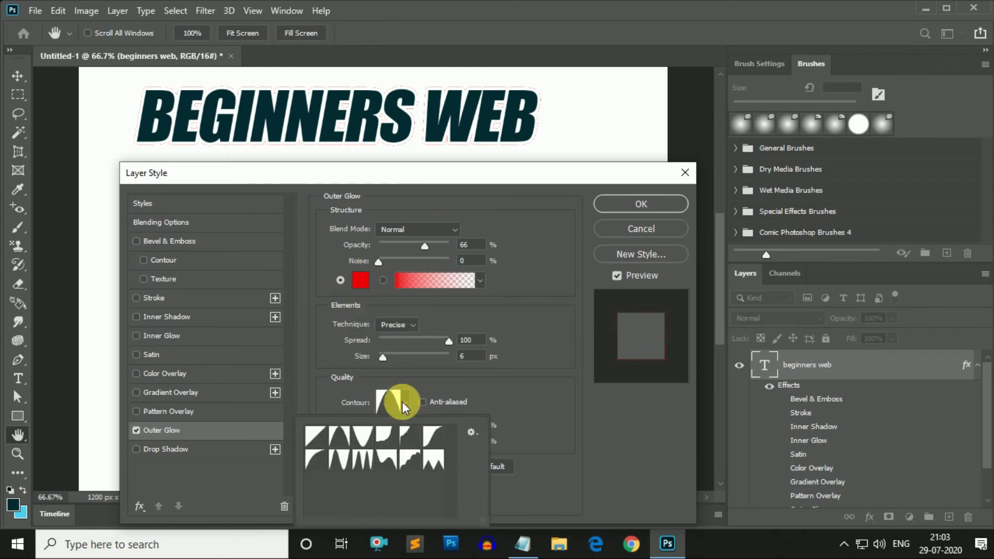
click(432, 460)
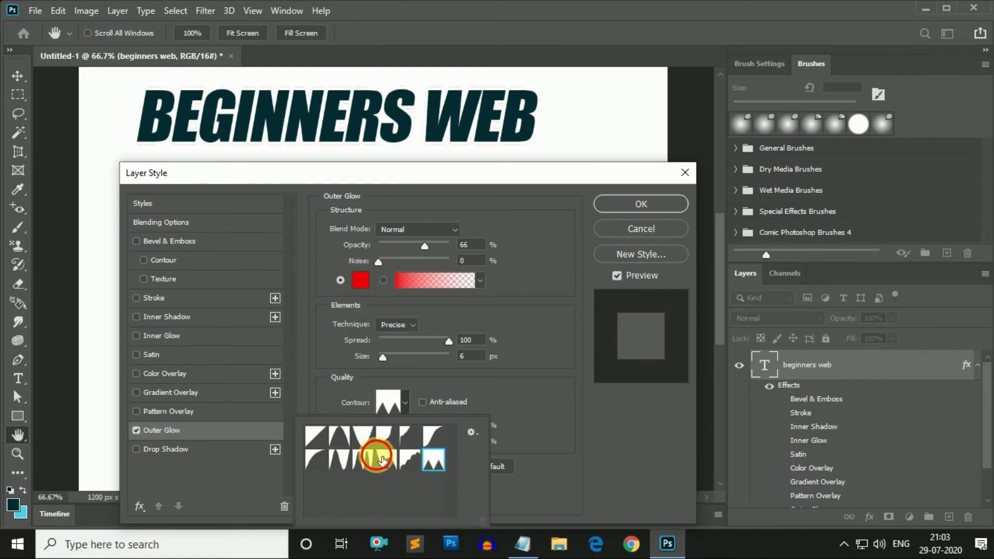
click(362, 463)
click(341, 466)
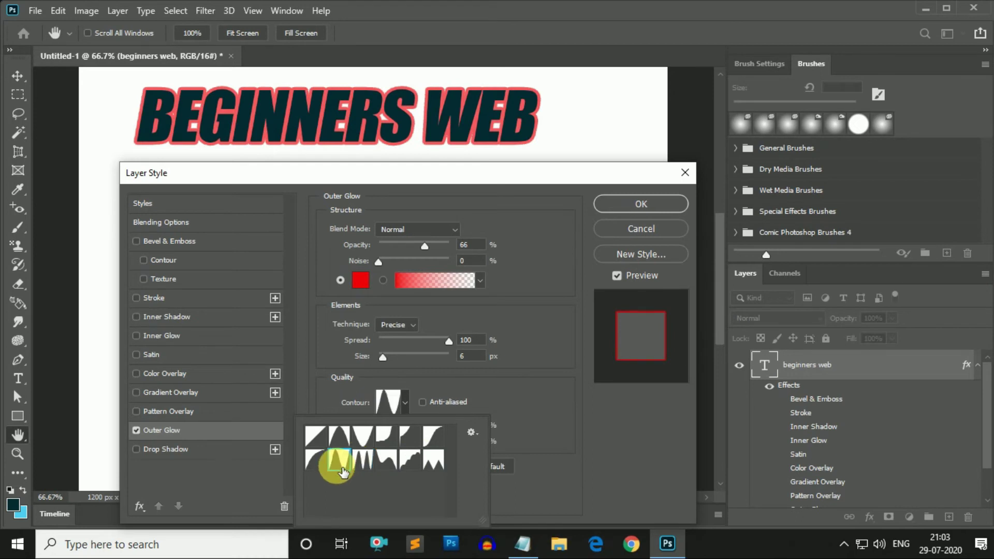
click(323, 458)
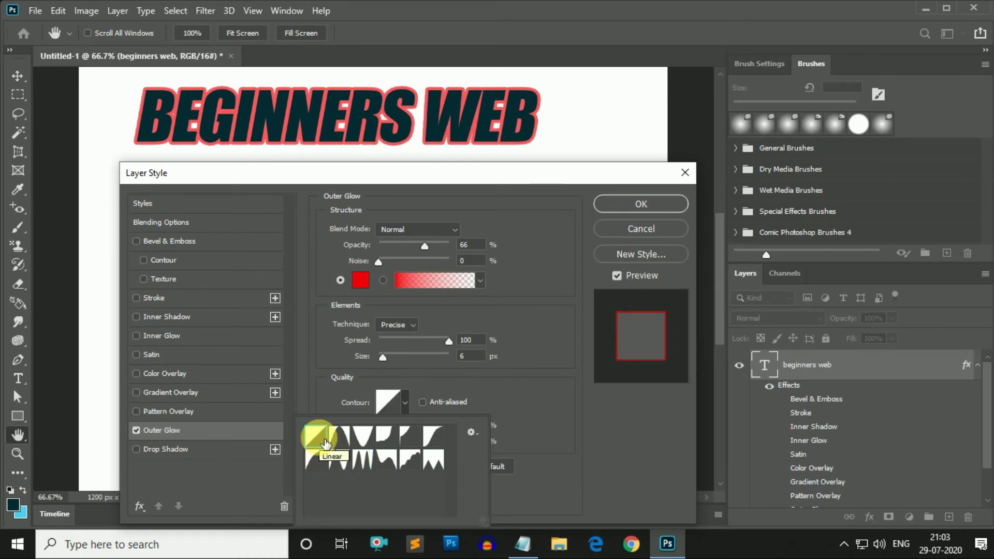
click(342, 439)
click(360, 444)
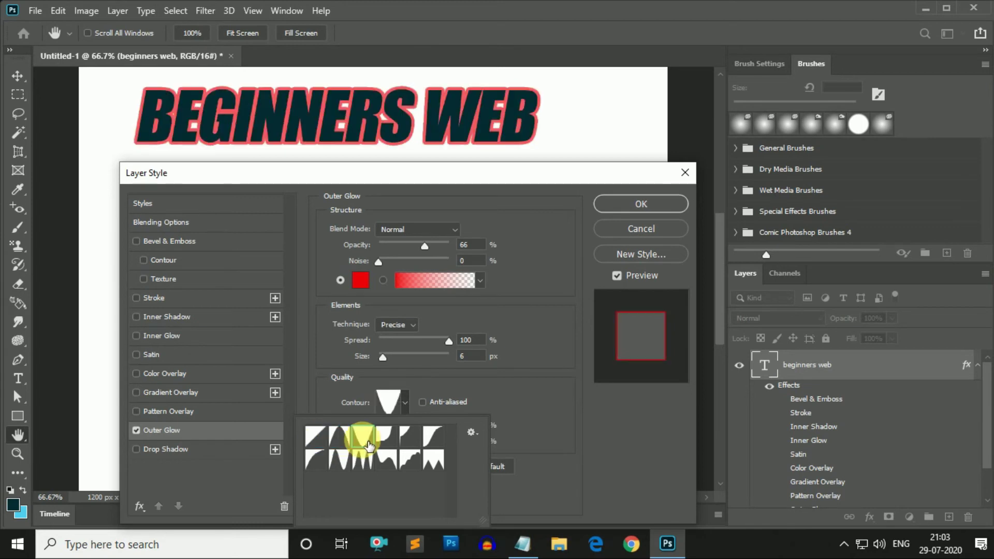
click(432, 439)
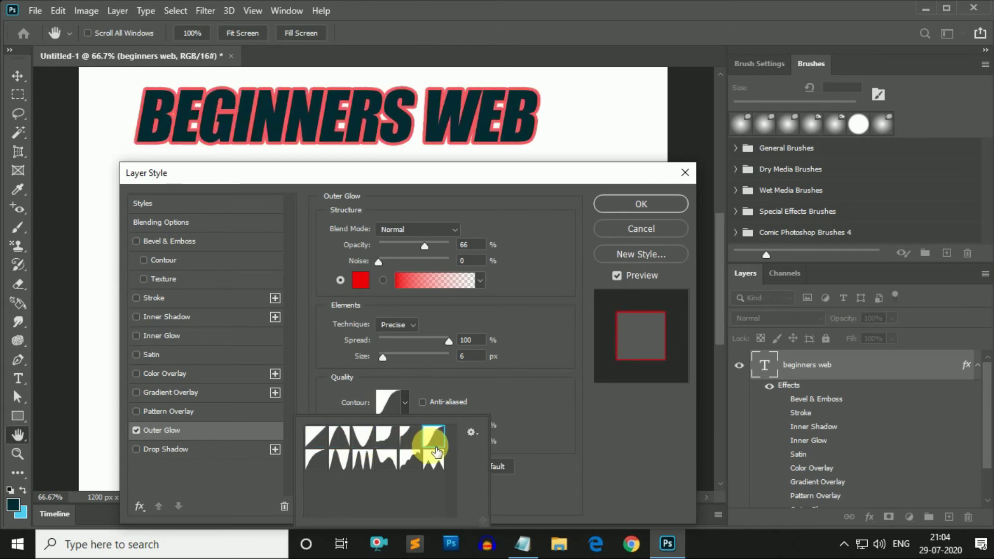
Drag points in the glow's Contour Editor to form a multi-peak wavy curve.
click(384, 399)
drag(531, 326, 526, 344)
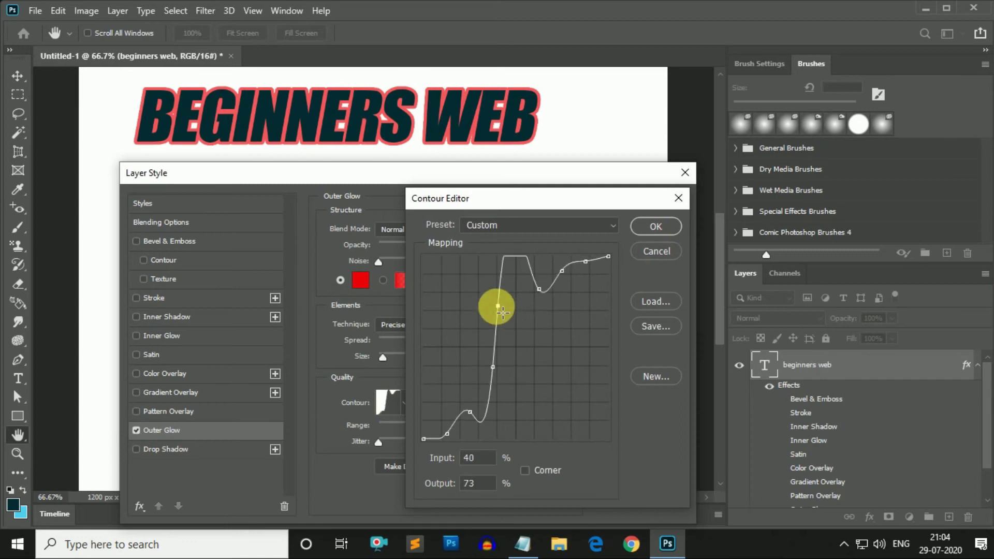
drag(501, 376, 488, 323)
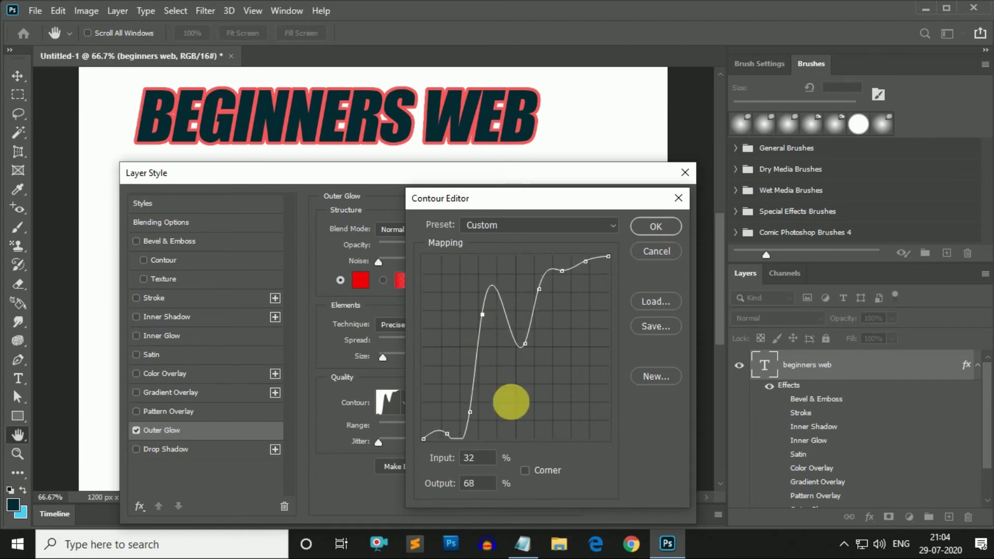
drag(566, 271, 582, 378)
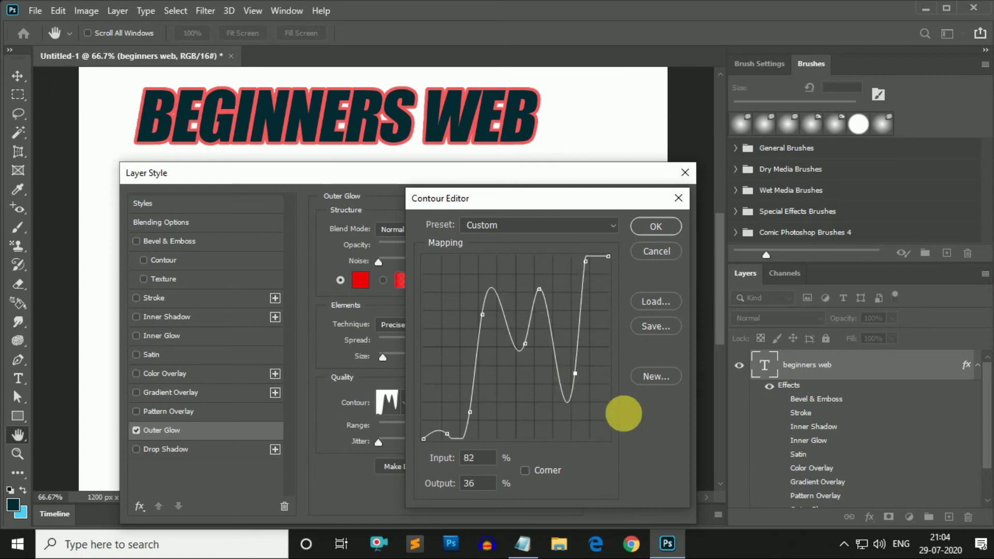
Discard the custom contour, tweak Range, Spread and Jitter, then reset Outer Glow to default.
click(642, 250)
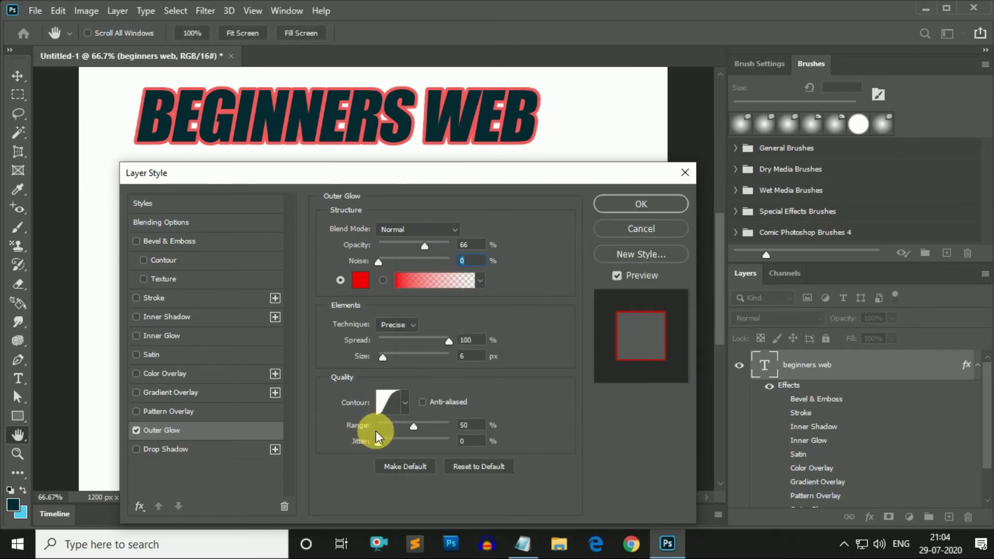
drag(415, 425, 490, 422)
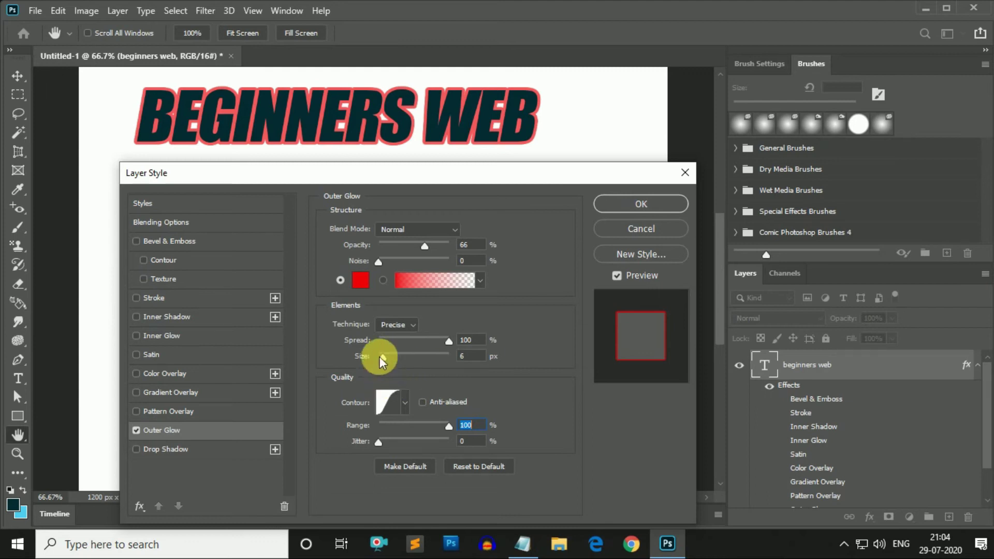
drag(449, 341, 420, 341)
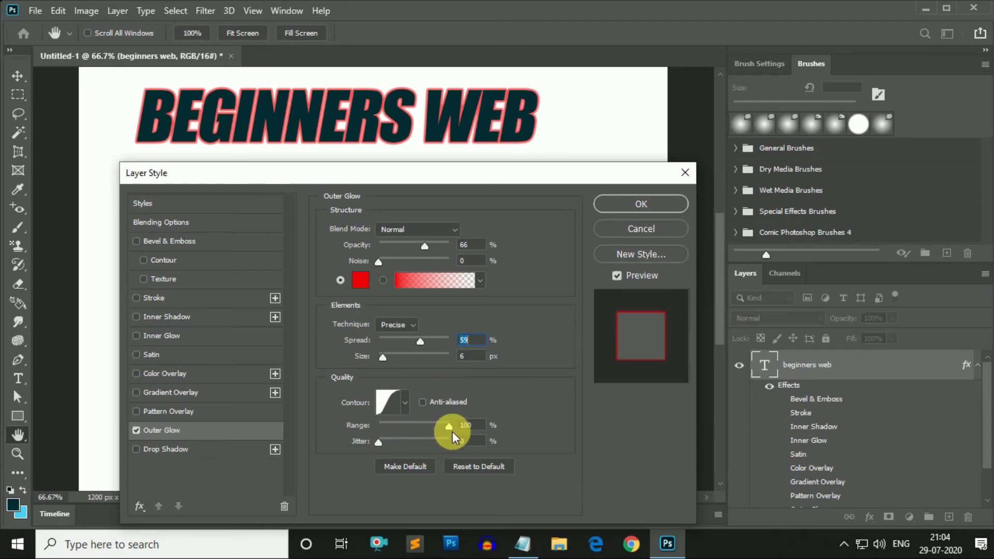
mouse_move(378, 441)
mouse_down()
mouse_move(399, 453)
mouse_move(488, 453)
mouse_move(340, 452)
mouse_up()
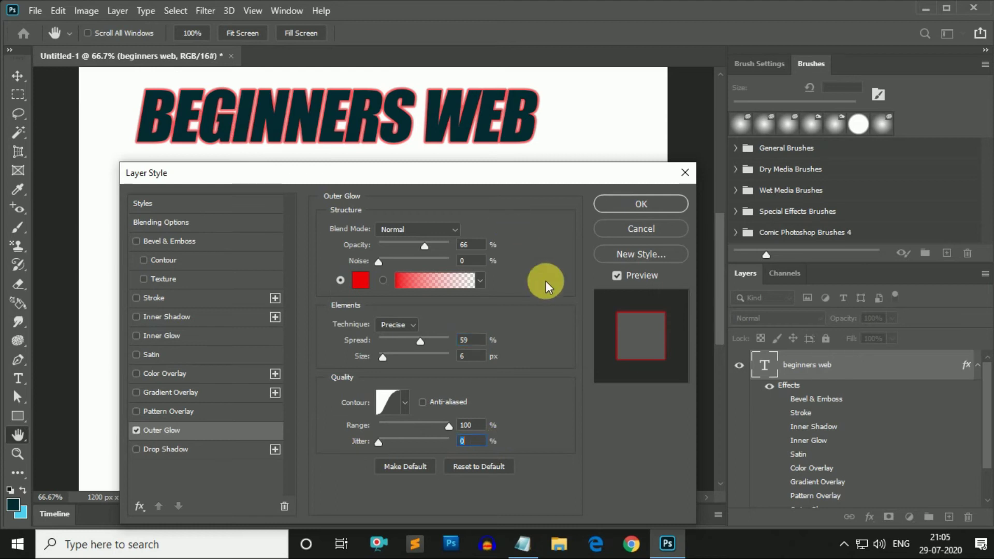
click(474, 467)
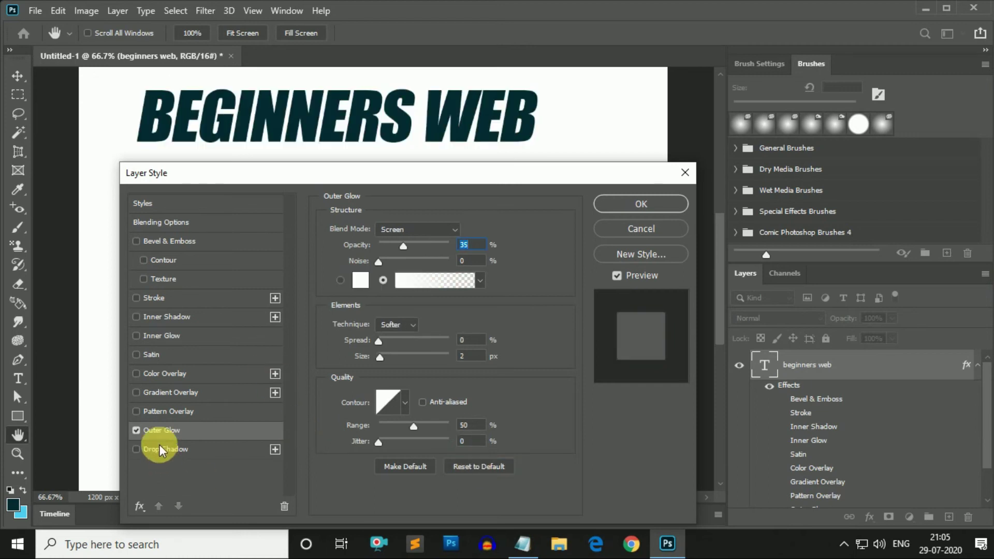
Swap Outer Glow for a Drop Shadow with Normal blend mode and black colour.
click(136, 430)
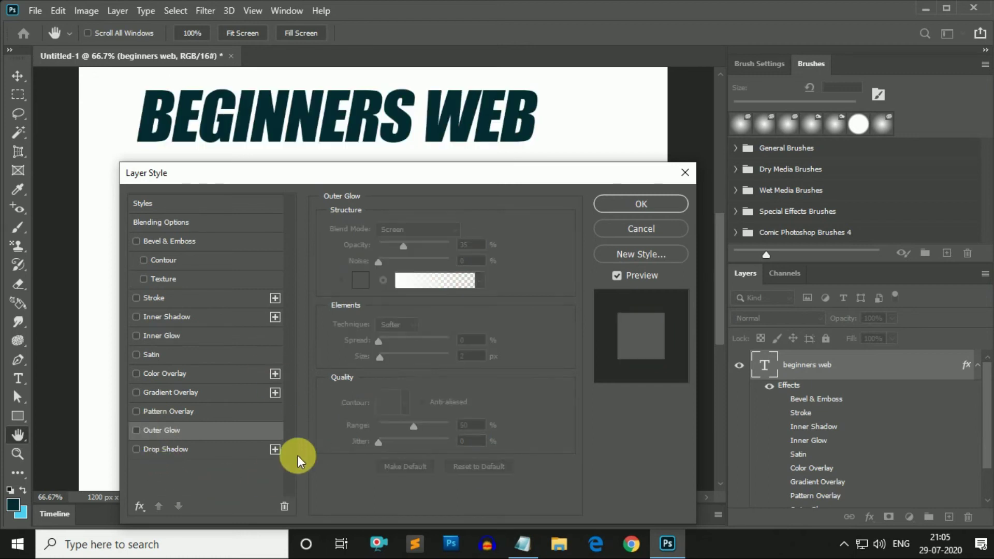
click(179, 451)
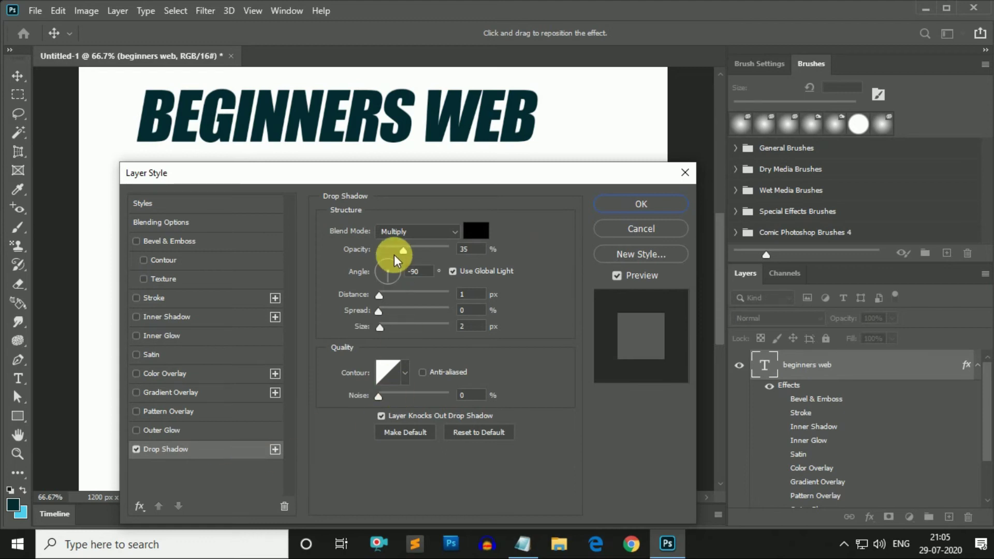
click(454, 234)
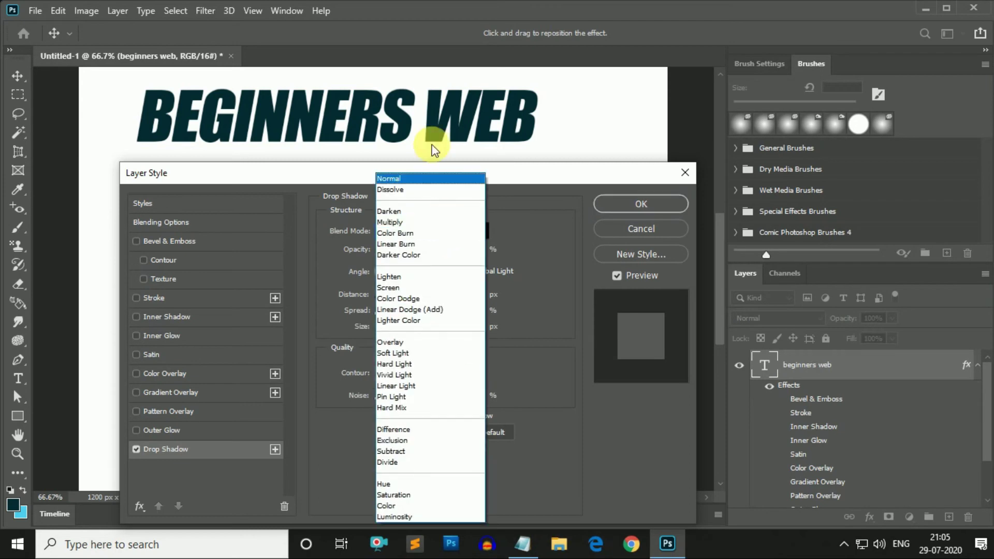
click(414, 181)
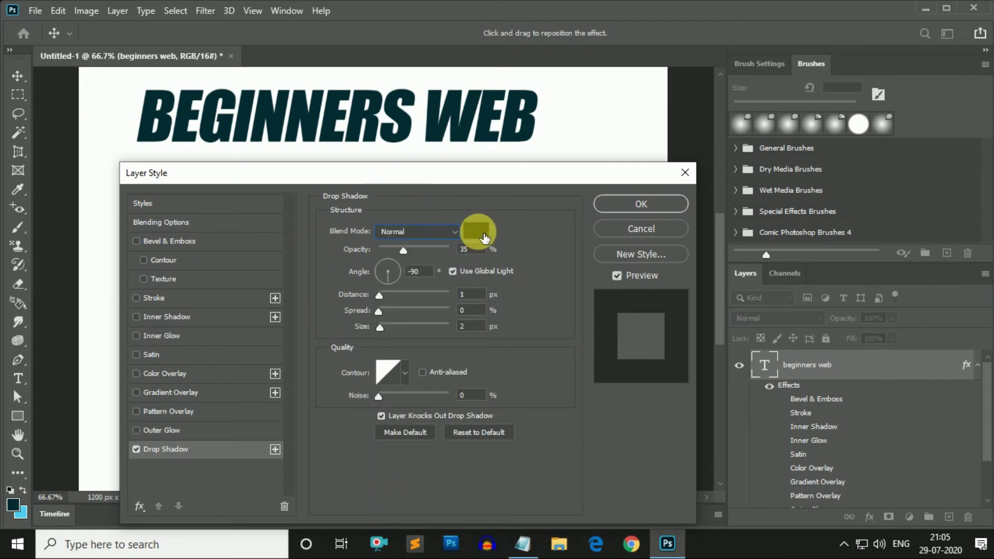
click(477, 231)
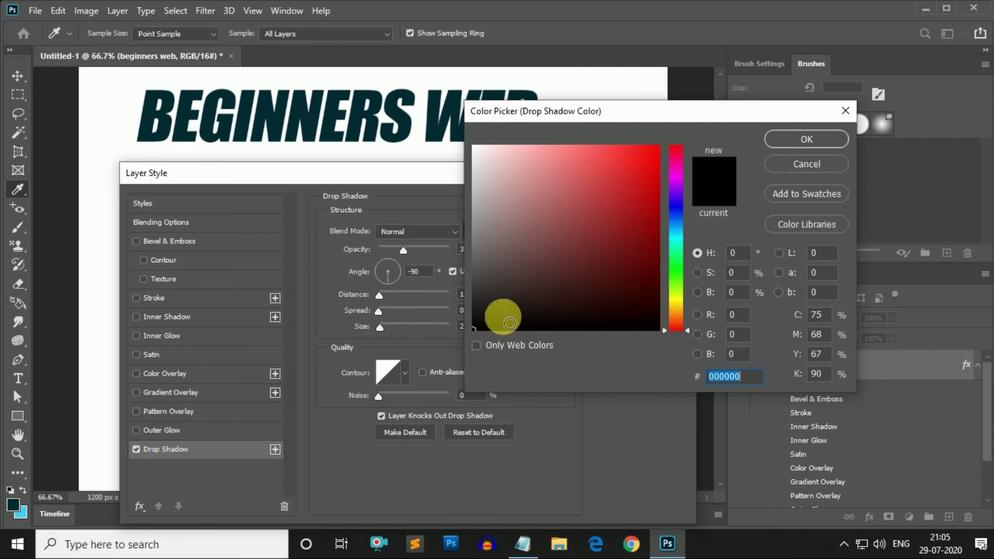
click(777, 144)
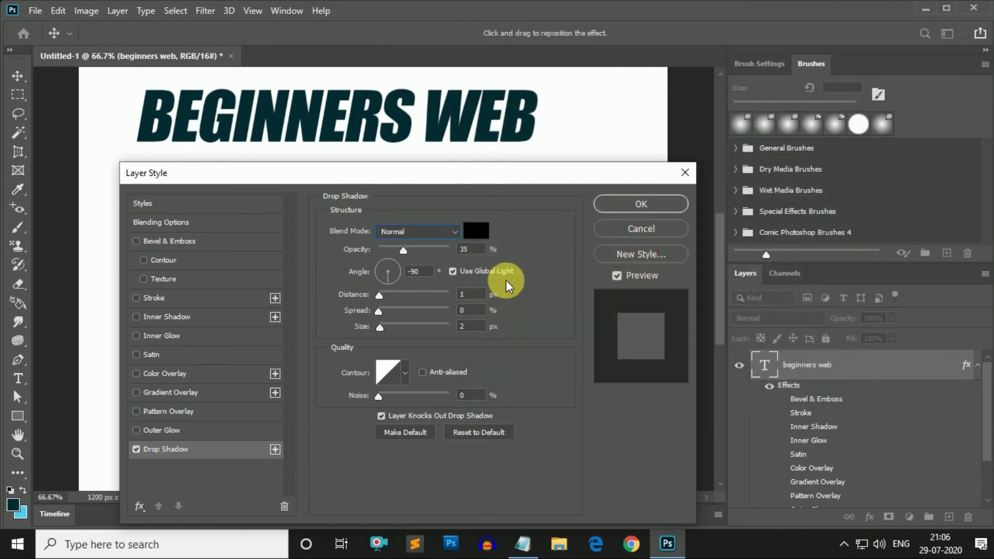
Set shadow opacity 56%, angle 90°, distance 21 px, spread 0% and size 6 px.
drag(405, 253, 417, 257)
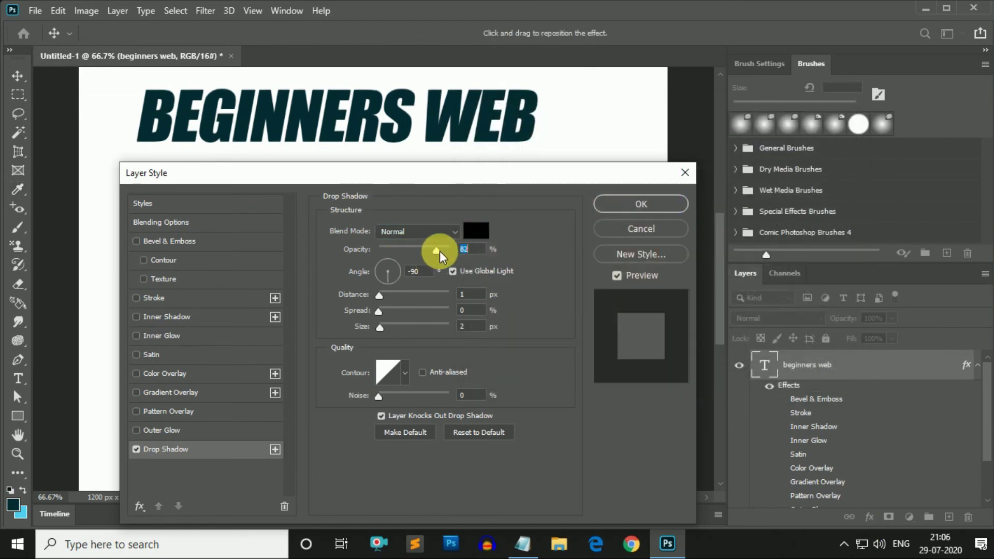
drag(417, 257, 421, 259)
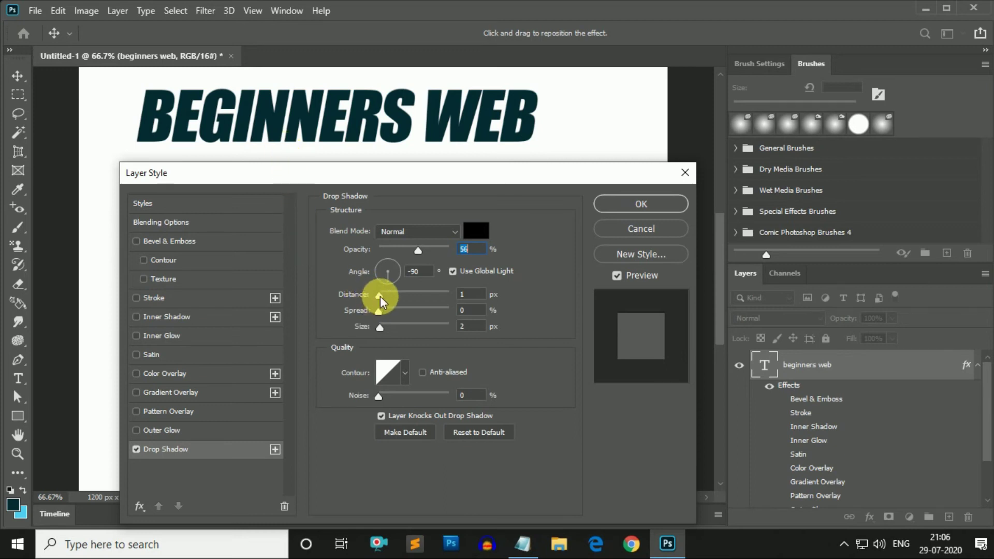
drag(380, 296, 393, 296)
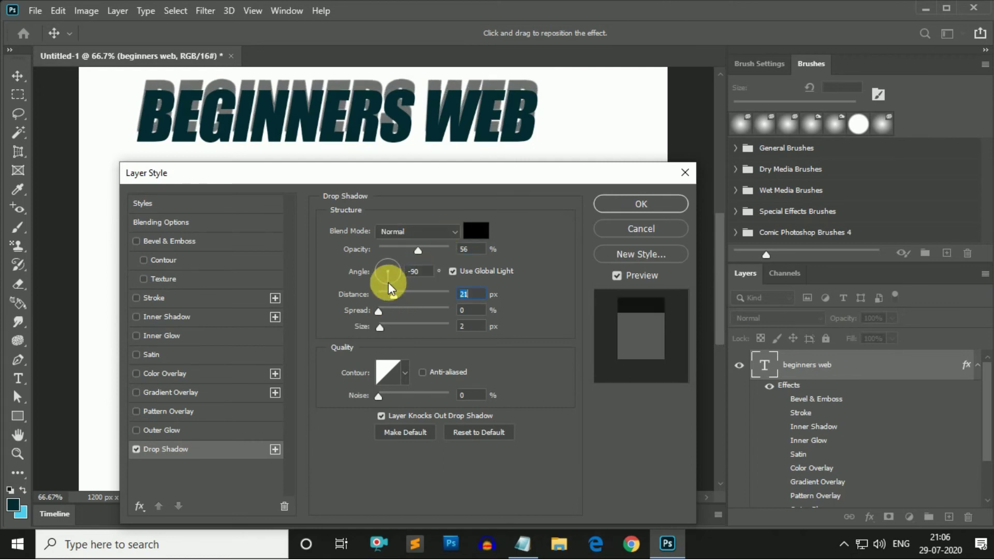
drag(388, 282, 388, 257)
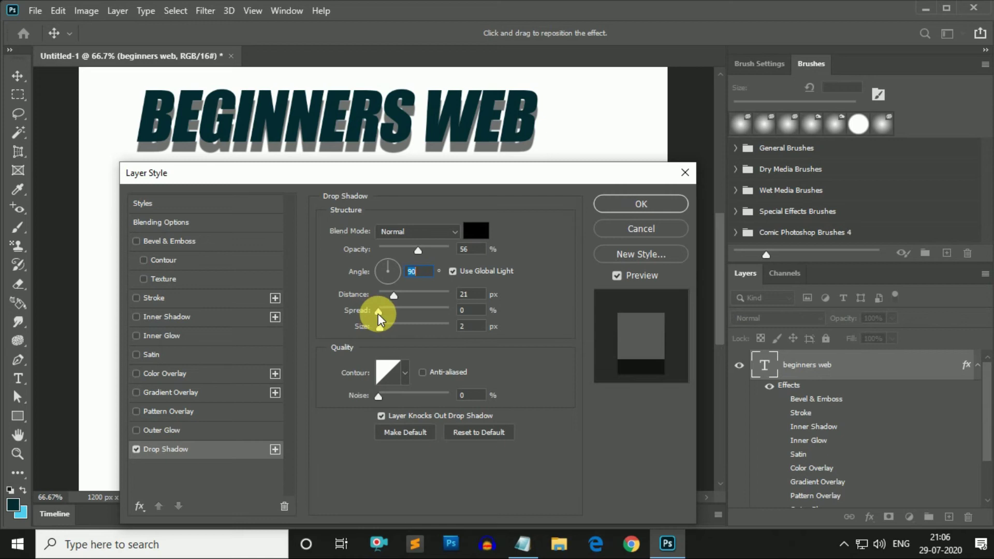
mouse_move(379, 313)
mouse_down()
mouse_move(475, 317)
mouse_move(322, 337)
mouse_up()
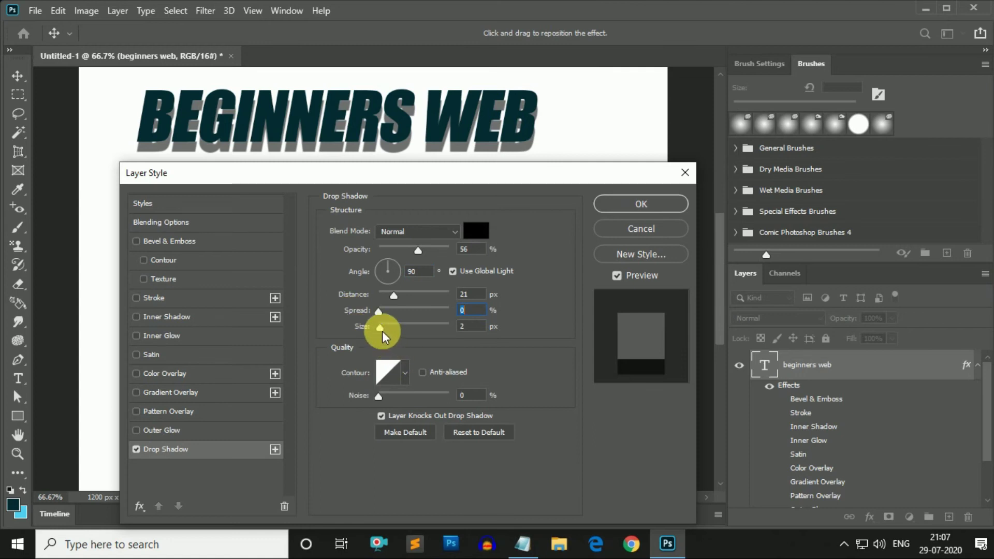
mouse_move(381, 330)
mouse_down()
mouse_move(437, 329)
mouse_move(397, 337)
mouse_move(418, 334)
mouse_move(384, 328)
mouse_up()
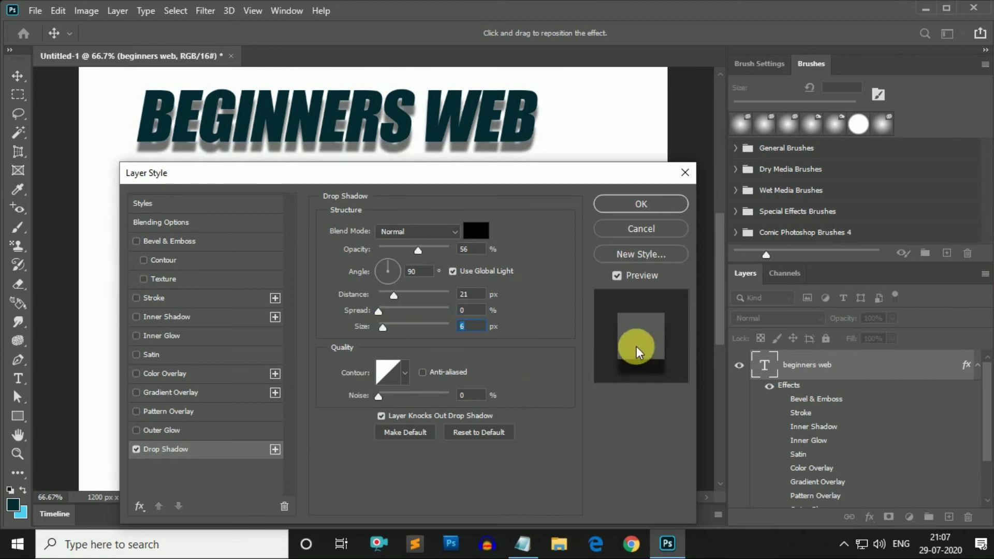
Browse the drop shadow contour presets, settling on a stepped contour.
click(406, 374)
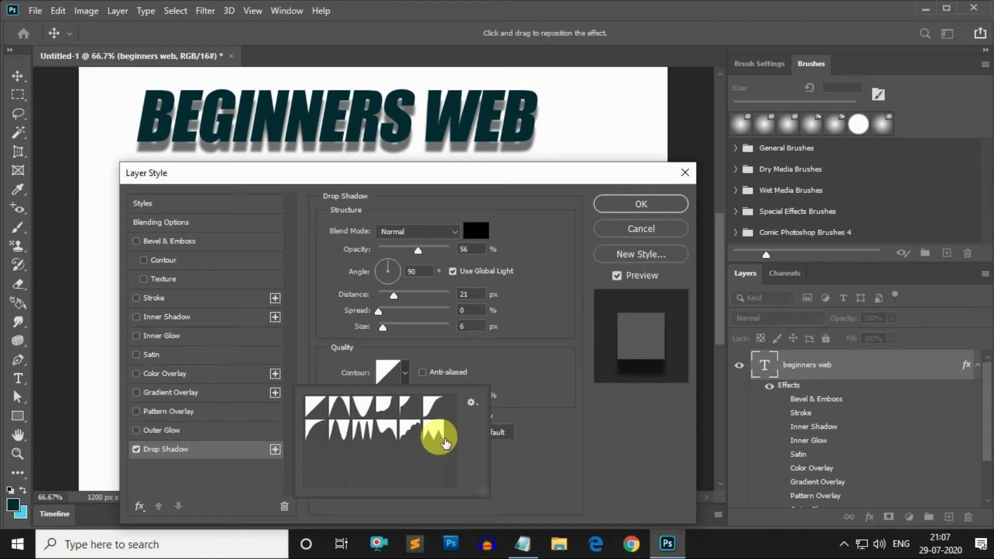
click(434, 431)
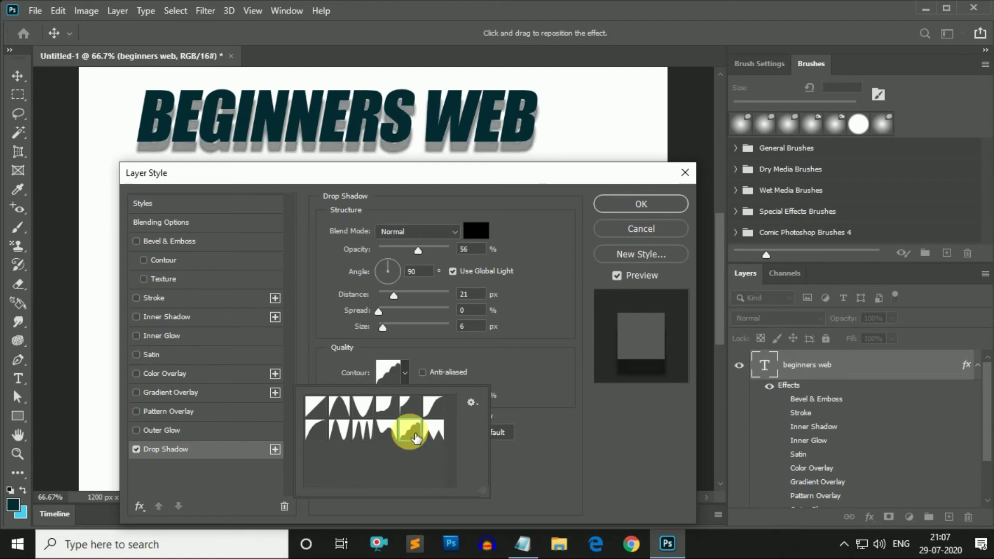
click(385, 430)
click(366, 433)
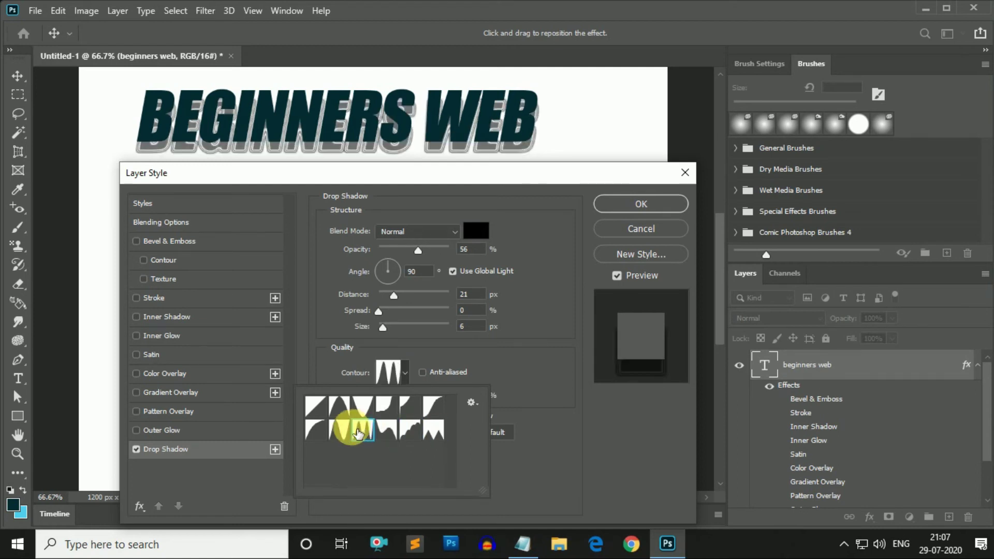
click(343, 430)
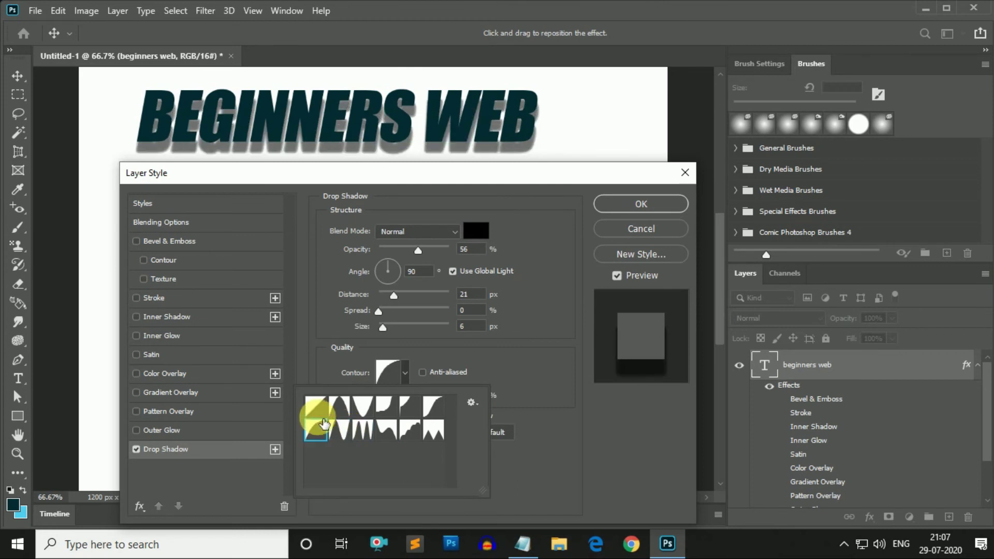
click(317, 406)
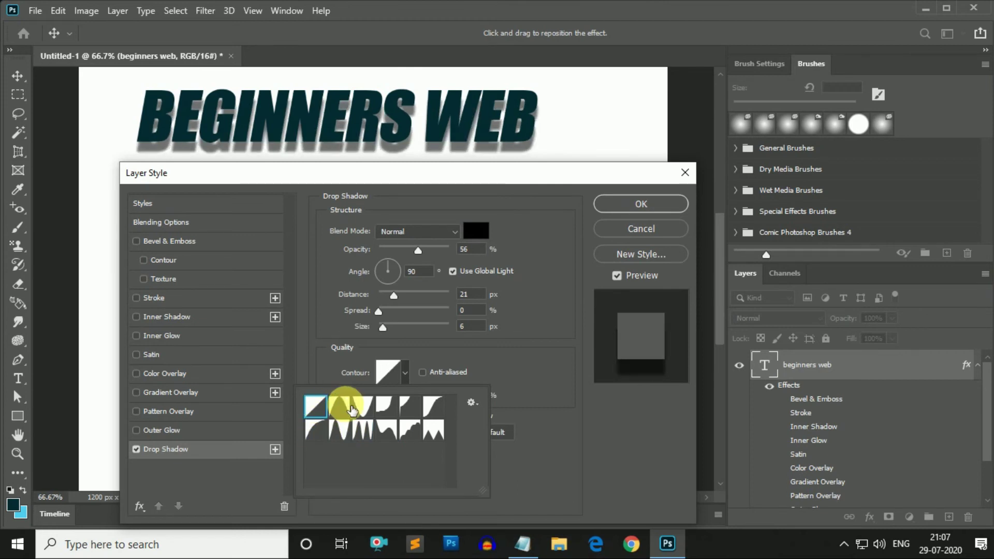
click(344, 406)
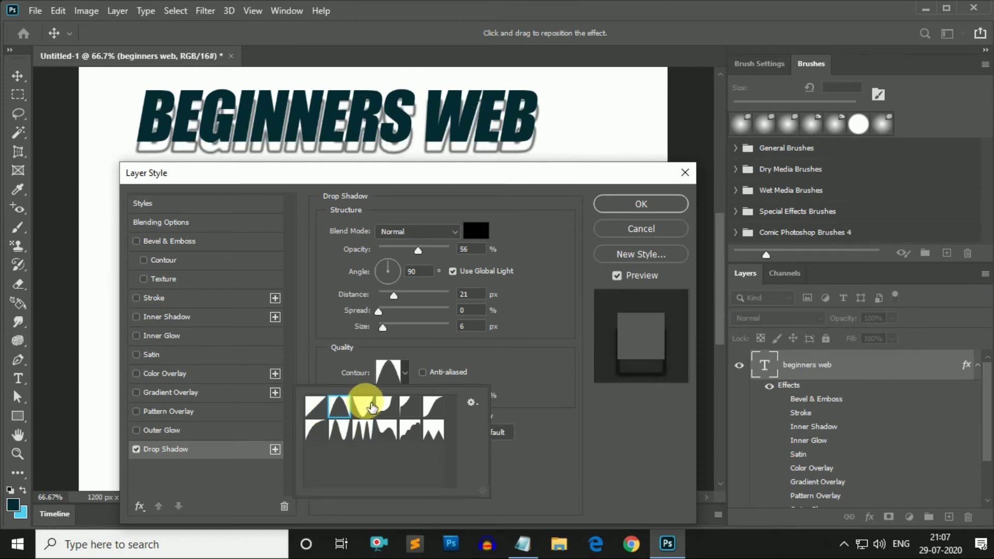
click(363, 406)
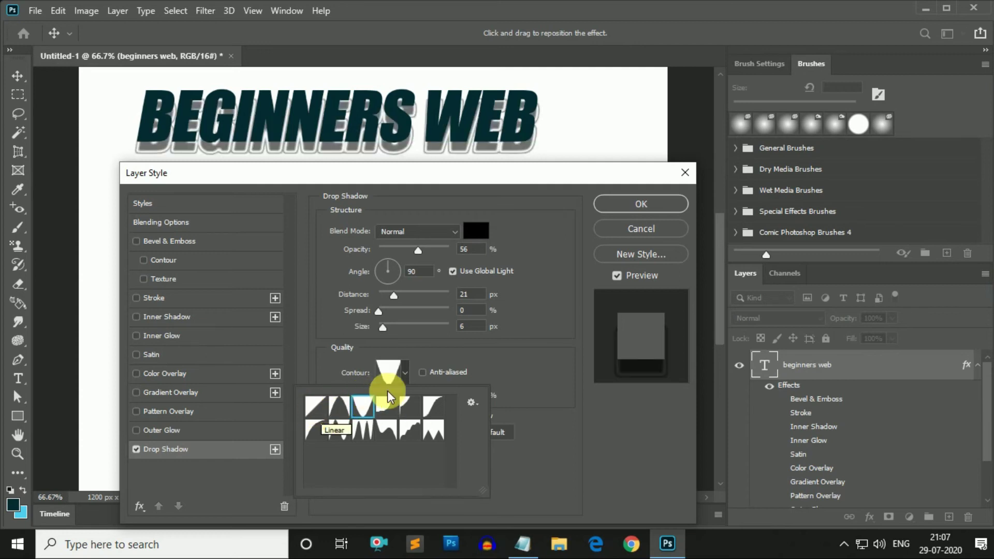
click(433, 406)
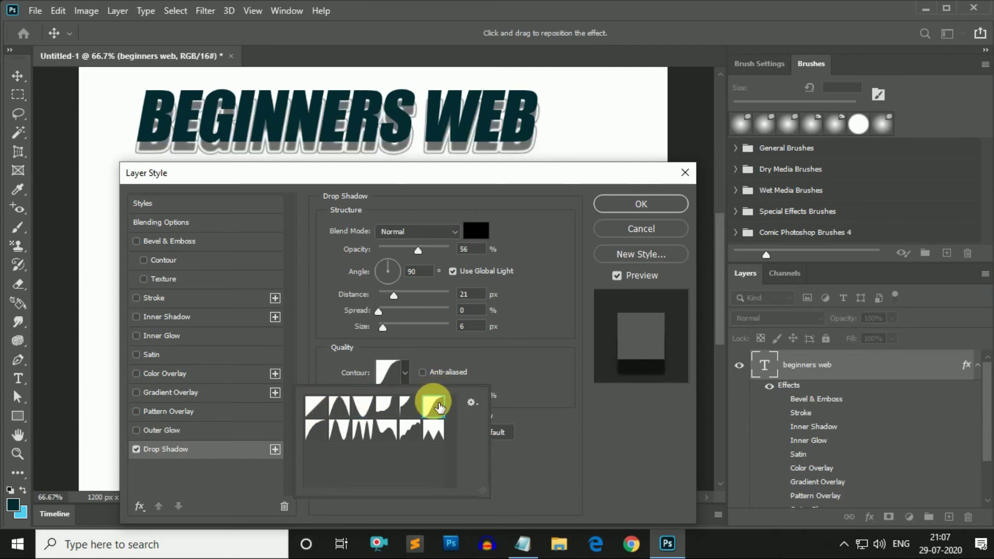
click(434, 431)
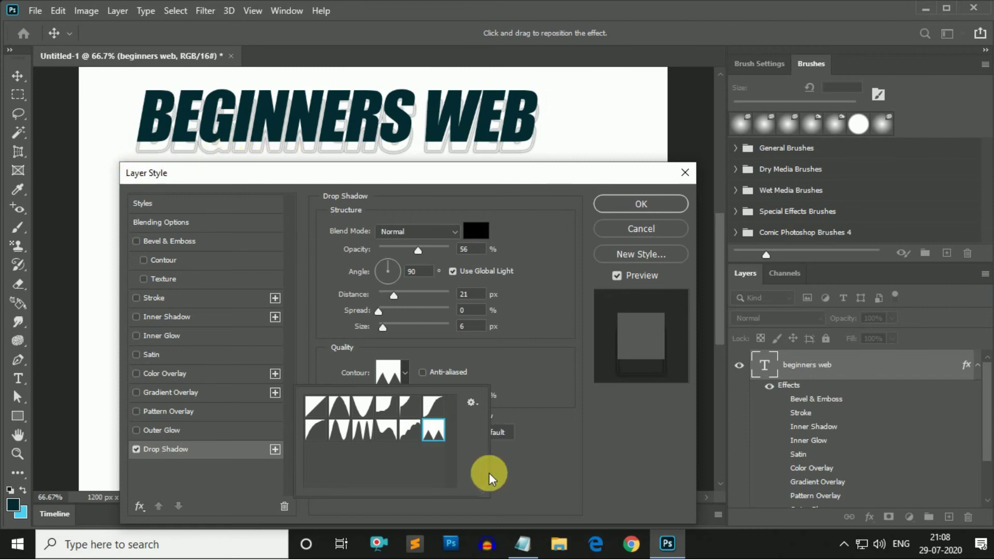
click(385, 431)
click(408, 431)
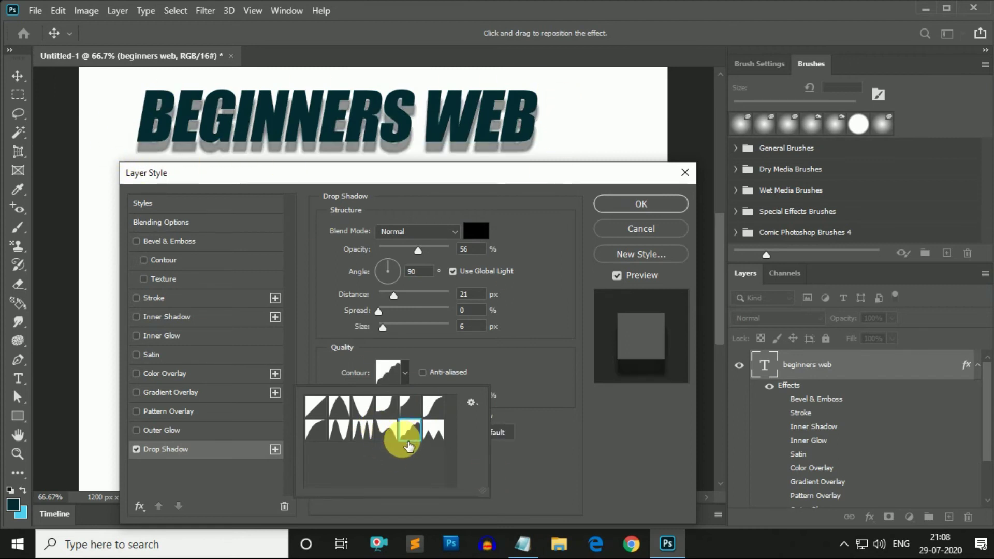
Reshape the shadow contour curve with an added dip and apply it.
click(385, 370)
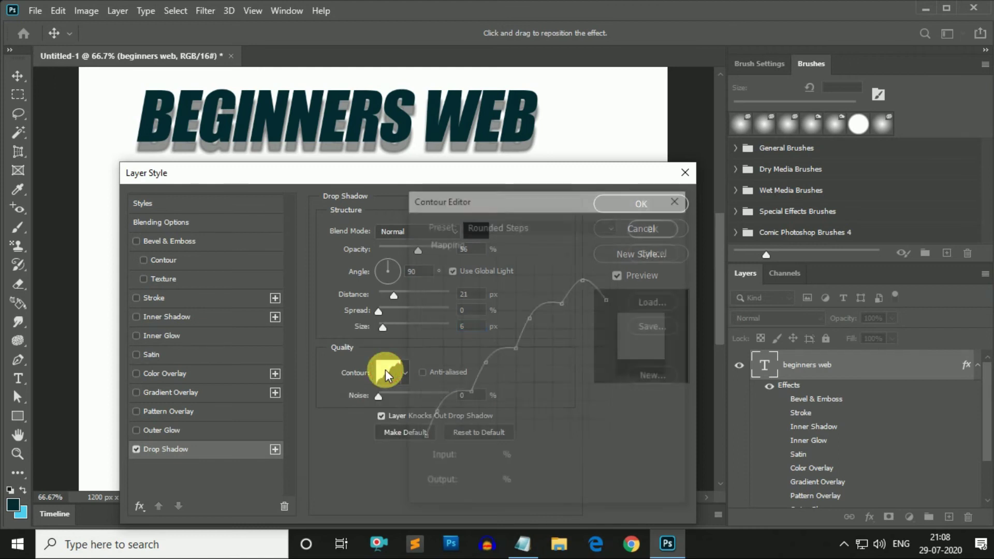
click(530, 320)
drag(538, 329, 510, 304)
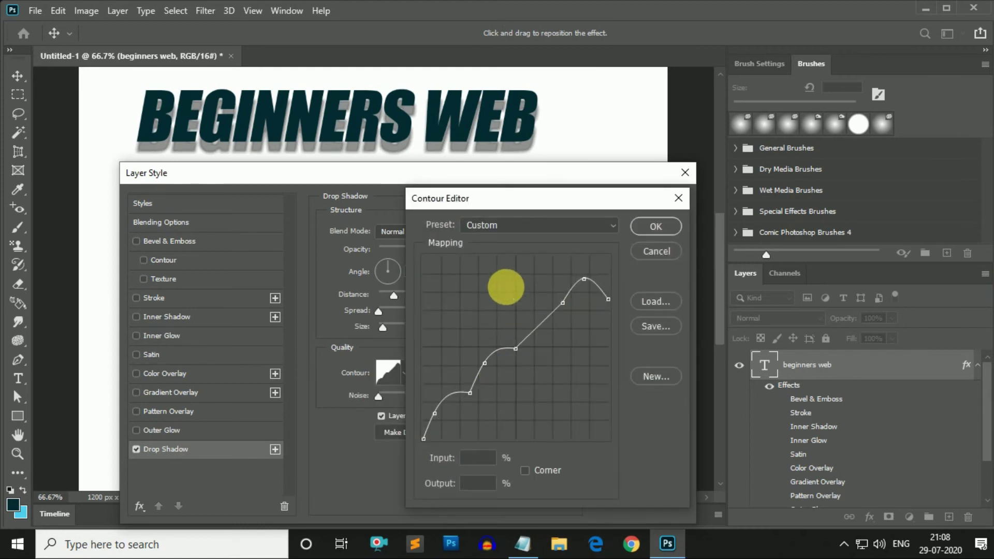
mouse_move(485, 363)
mouse_down()
mouse_move(494, 350)
mouse_move(479, 318)
mouse_up()
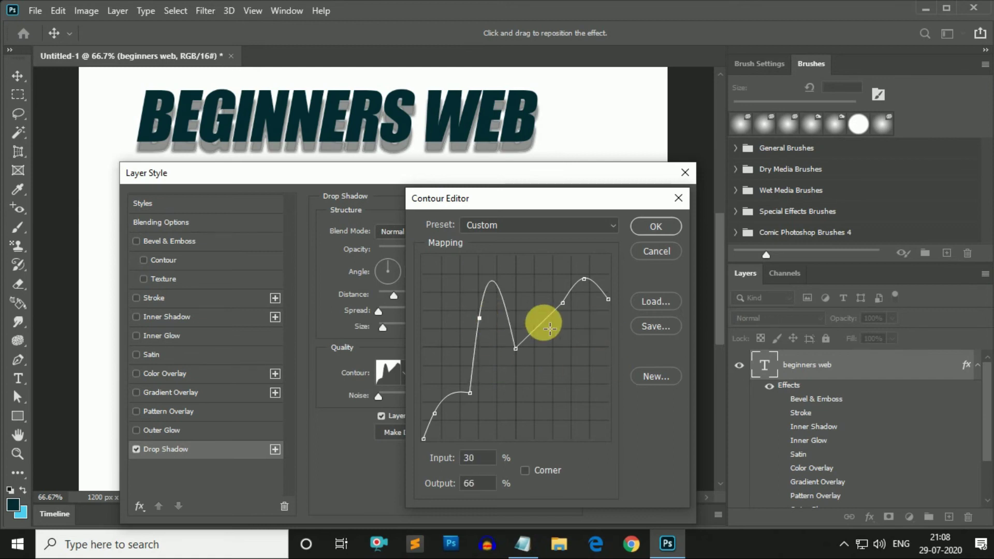
drag(550, 327, 558, 342)
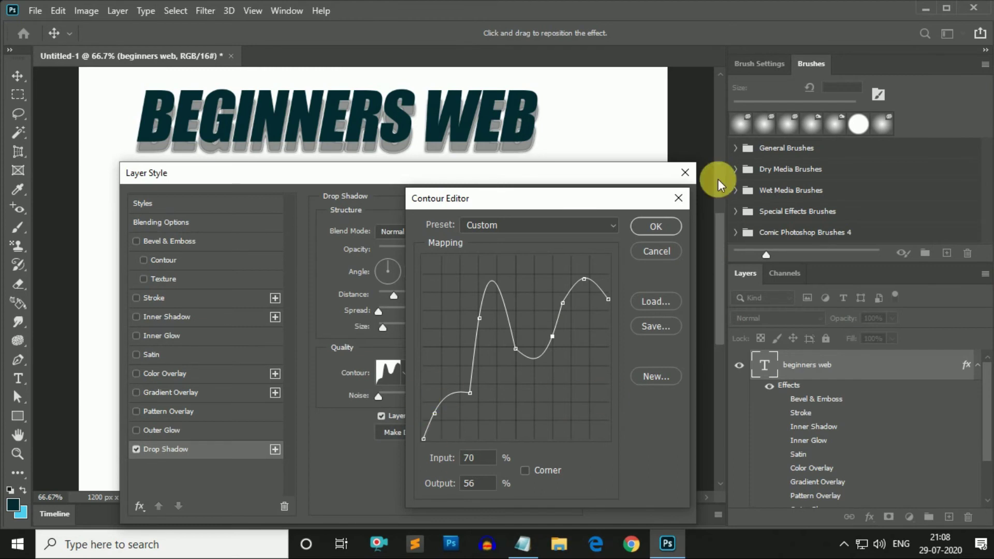
click(653, 228)
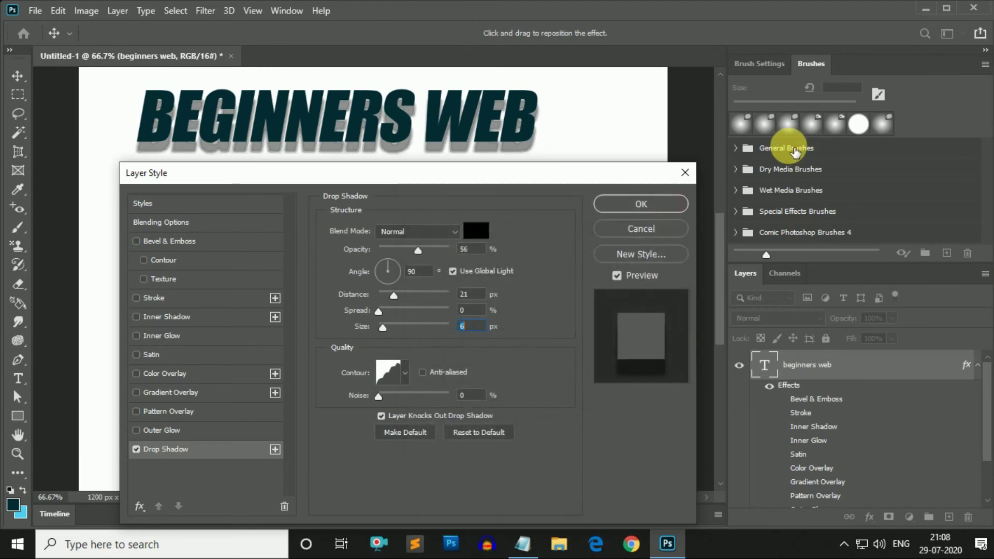
click(405, 373)
Set the shadow contour to Linear, try noise at 100% then 0%, and confirm Layer Style.
click(316, 409)
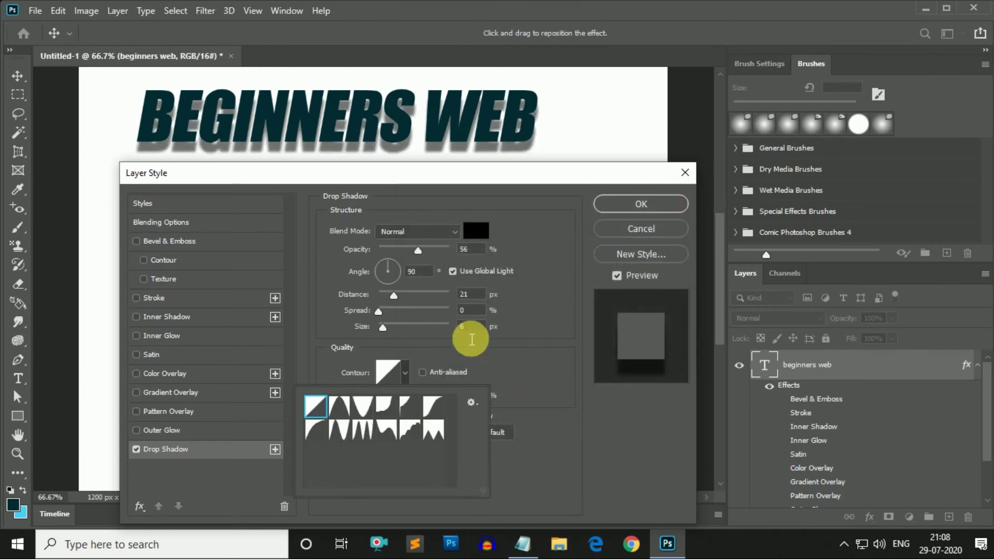
click(536, 443)
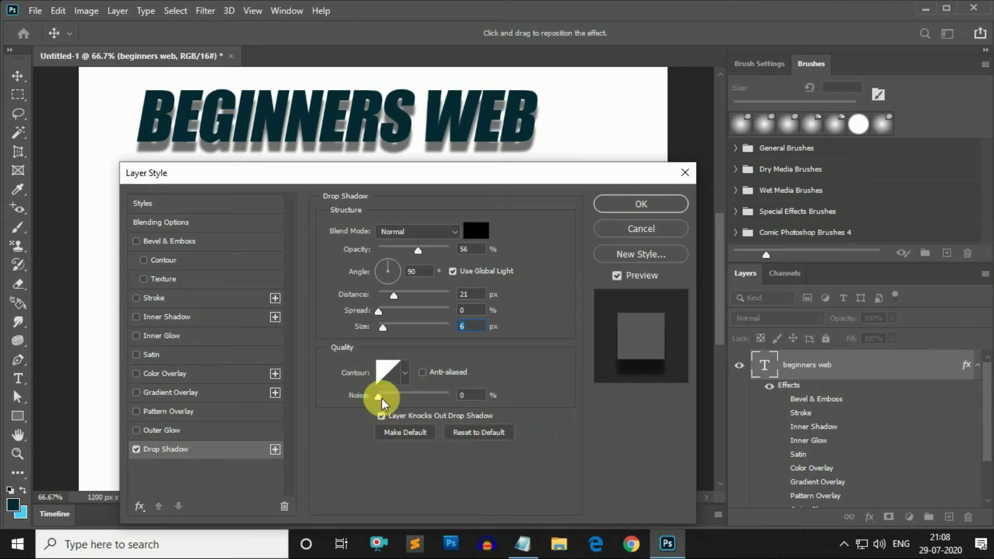
drag(379, 397, 505, 398)
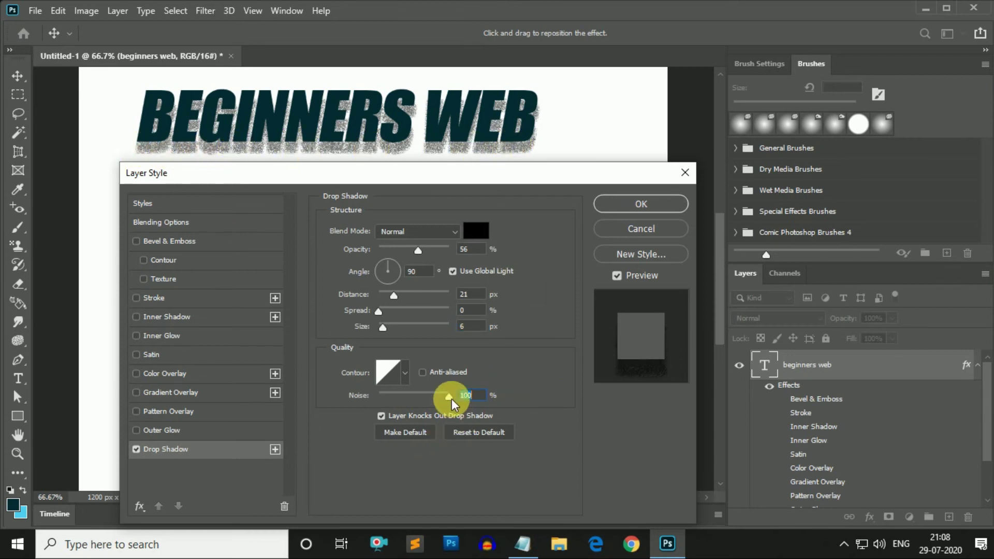
drag(449, 397, 373, 396)
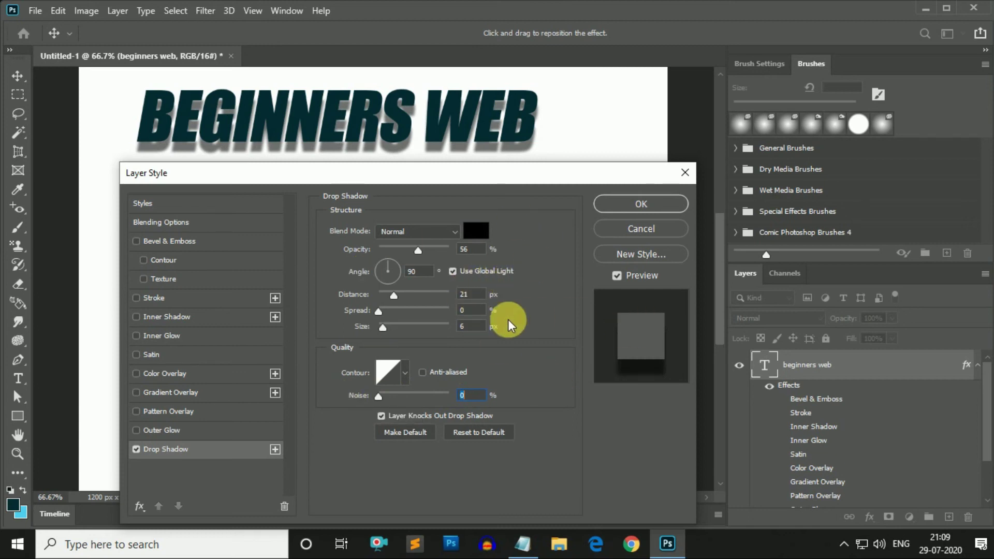
click(629, 206)
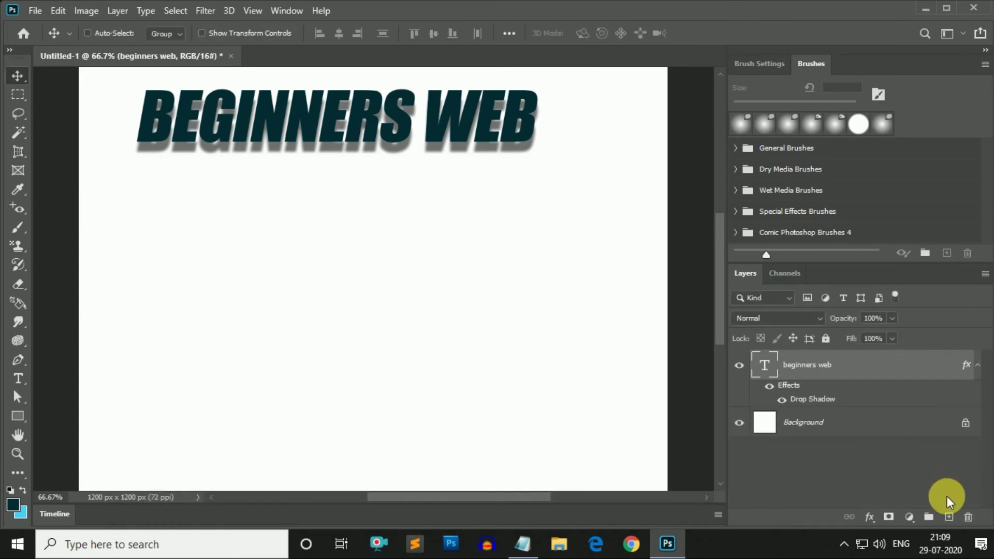
Create Layer 1, fill a marquee rectangle below the heading with dark teal, then deselect.
click(950, 516)
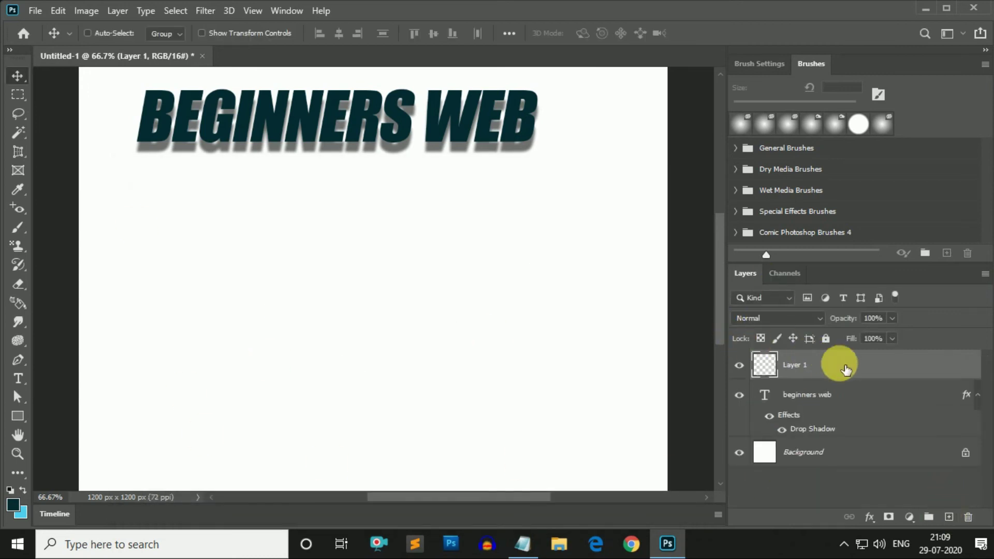
click(19, 96)
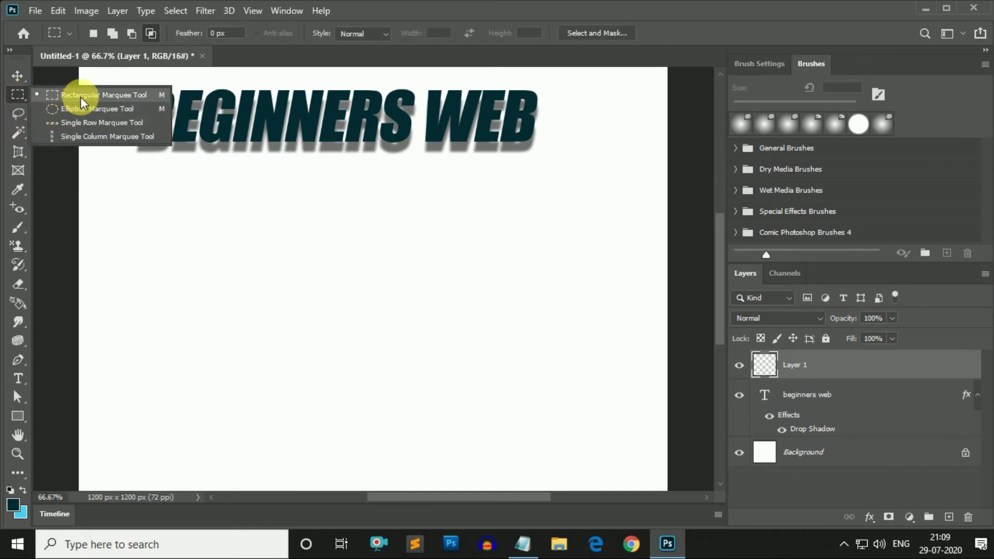
click(81, 98)
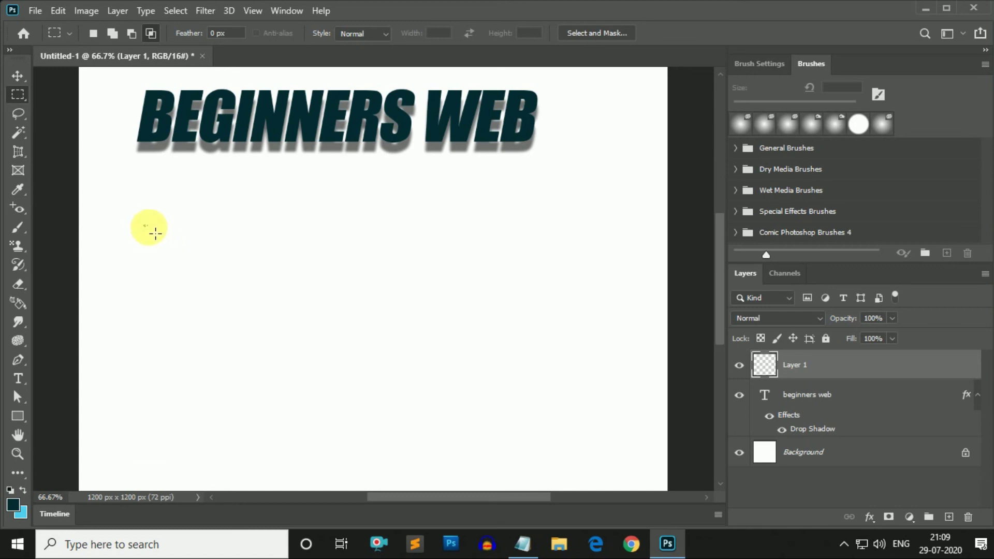
drag(144, 226, 416, 392)
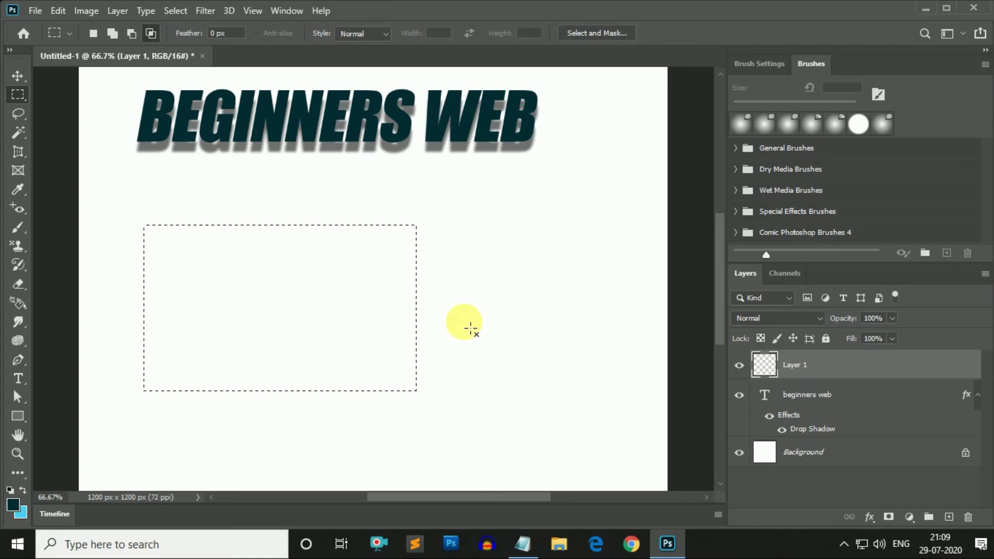
key(alt+BackSpace)
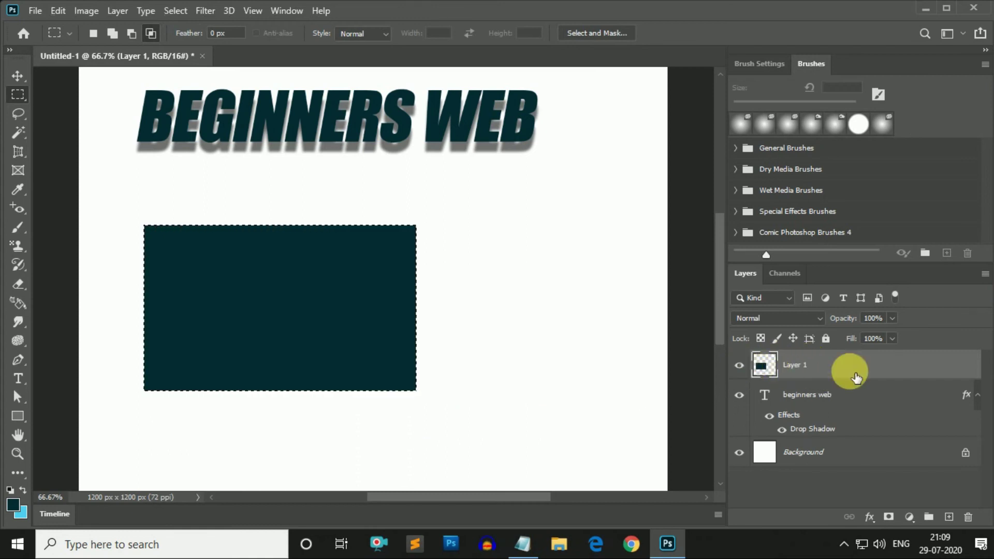
key(ctrl+d)
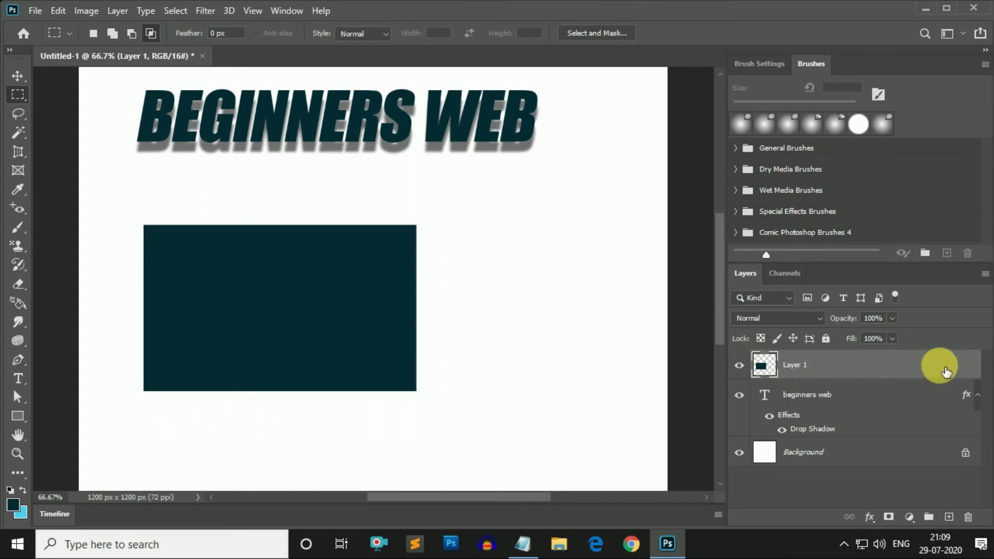
Add a Drop Shadow to Layer 1's teal rectangle at a -90° global-light angle.
double_click(944, 372)
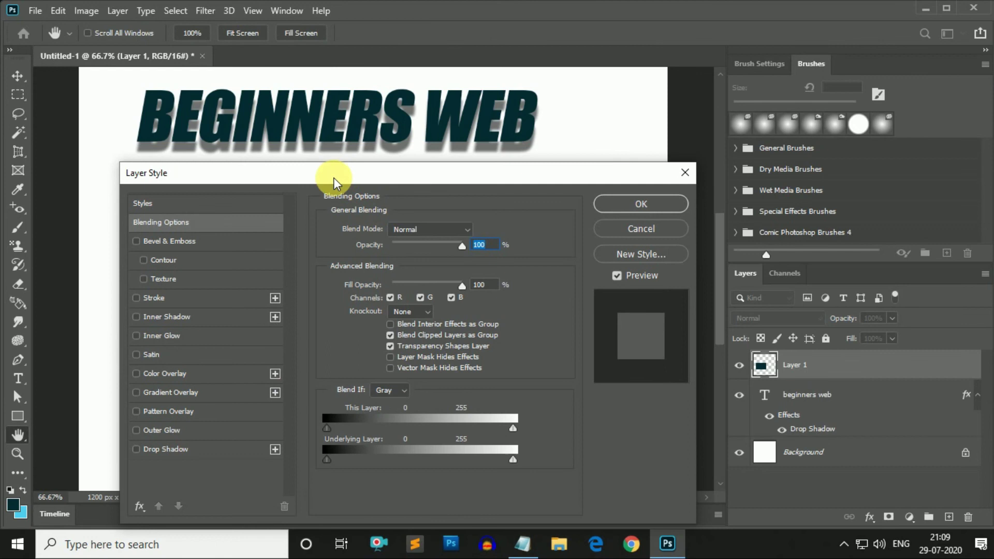
mouse_move(332, 177)
mouse_down()
mouse_move(654, 158)
mouse_move(663, 176)
mouse_up()
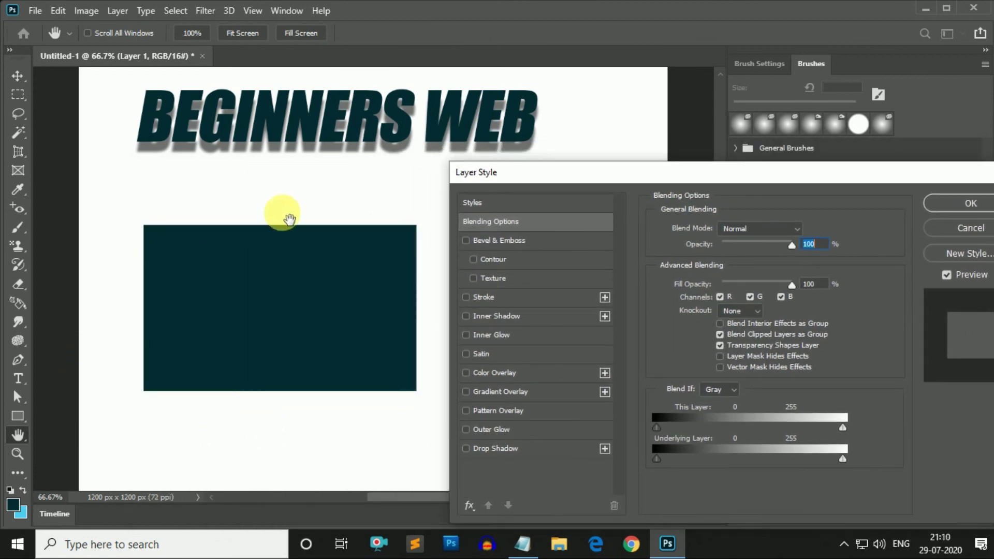
click(502, 448)
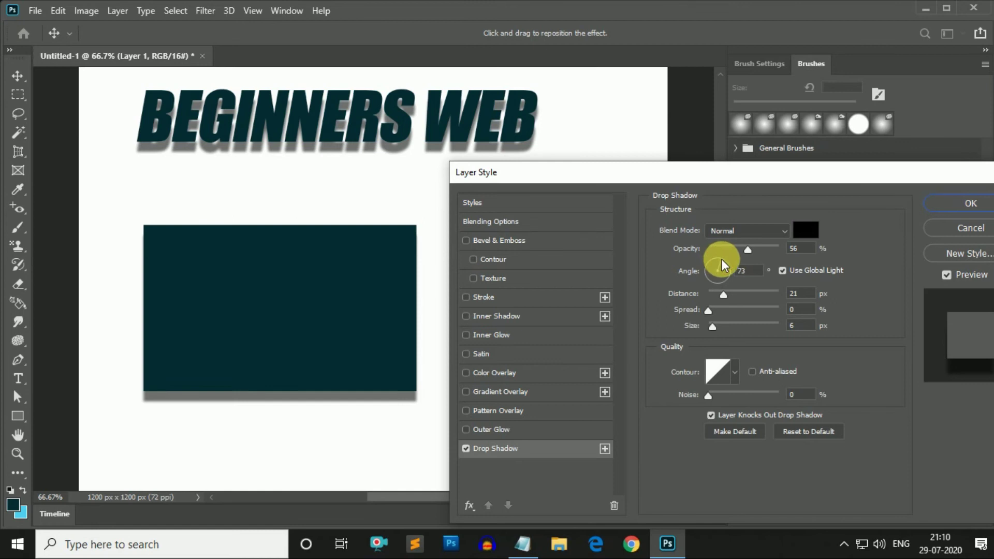
drag(723, 266, 716, 282)
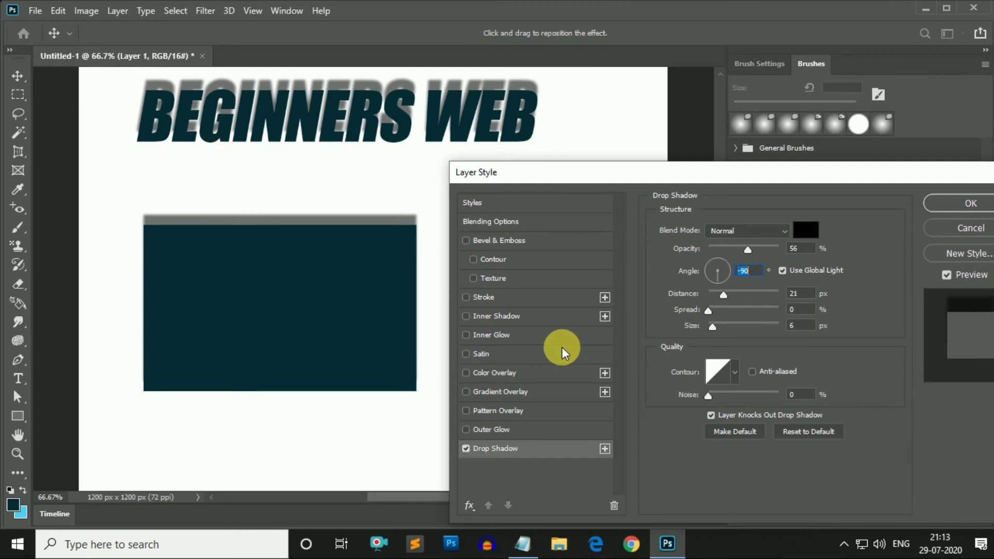
Give the rectangle's shadow its own left-falling angle and apply it, then delete Layer 1.
click(781, 271)
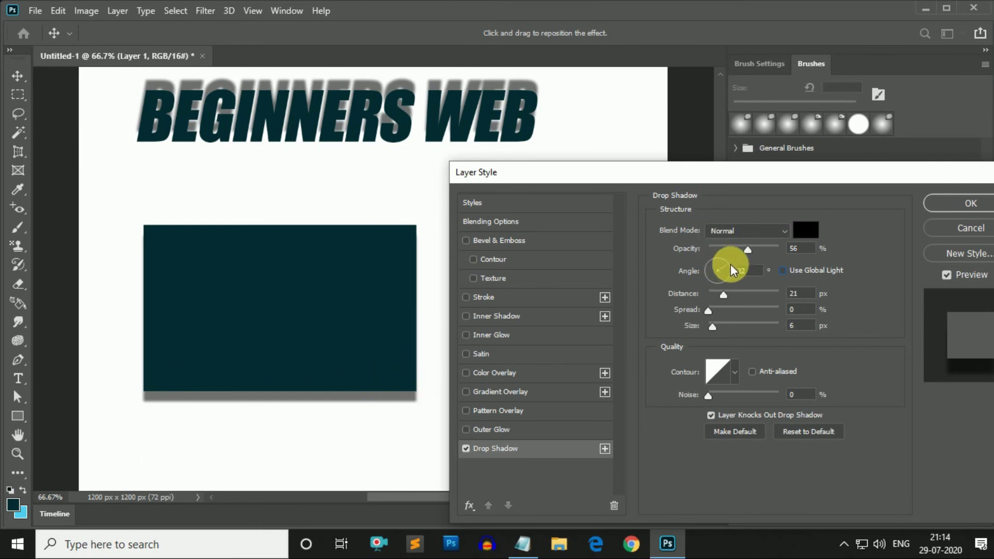
key(Return)
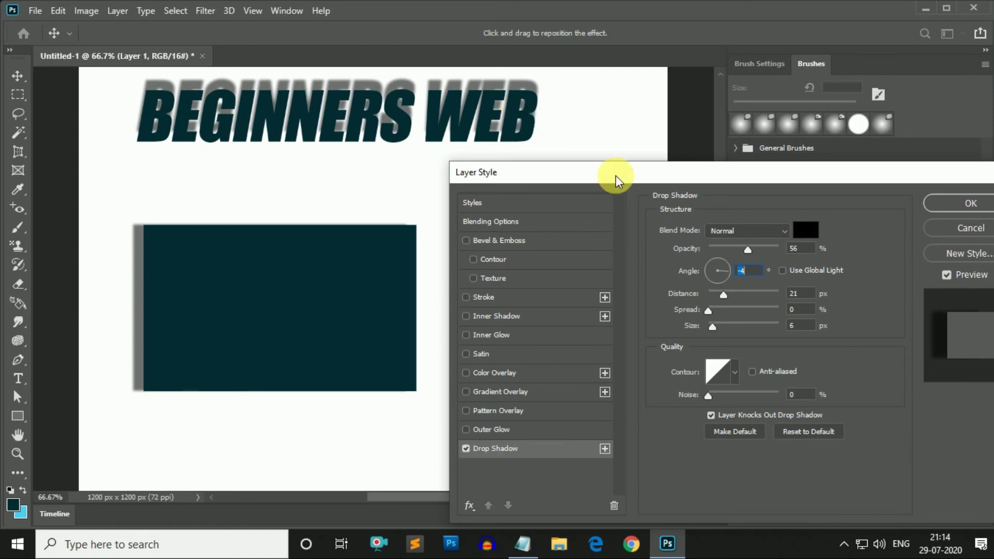
drag(617, 175, 391, 176)
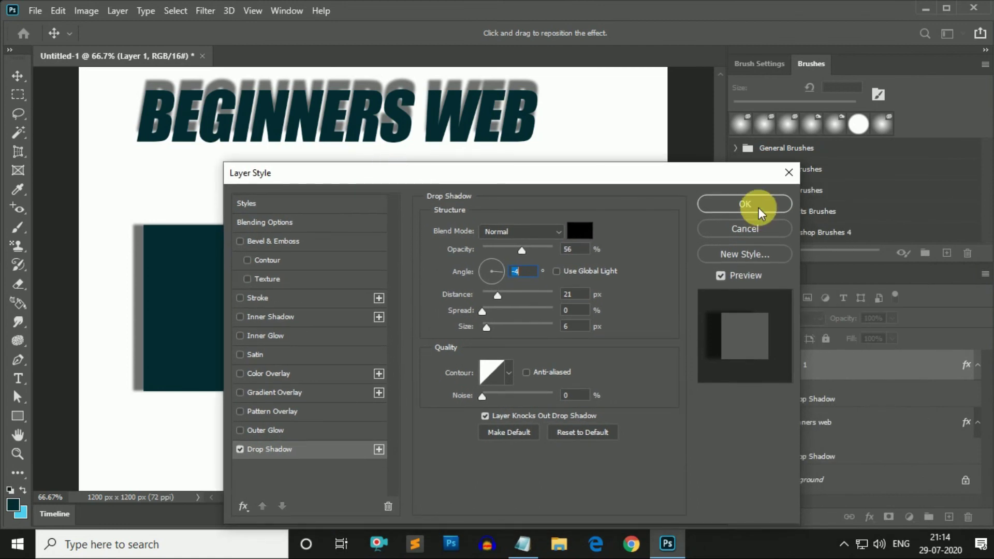
click(759, 207)
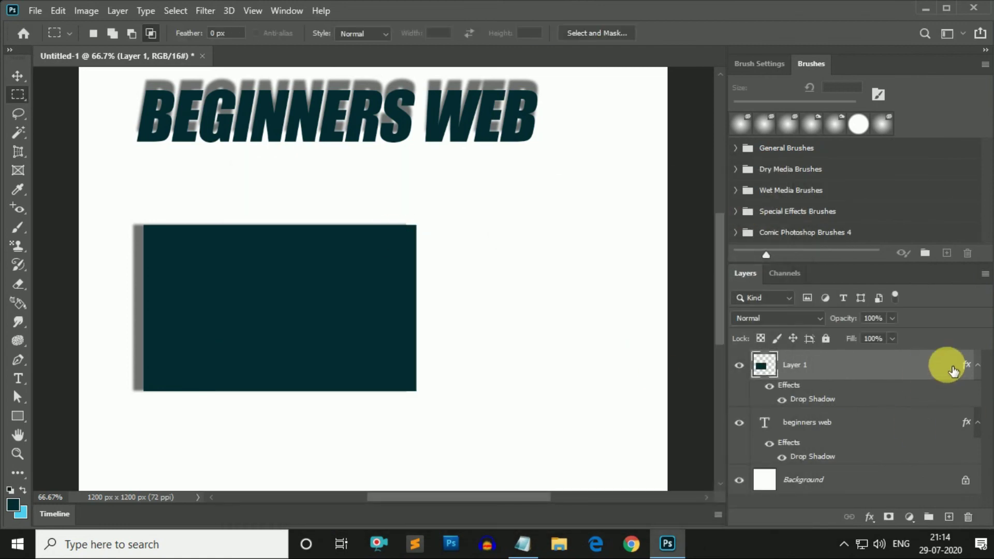
drag(955, 373, 981, 523)
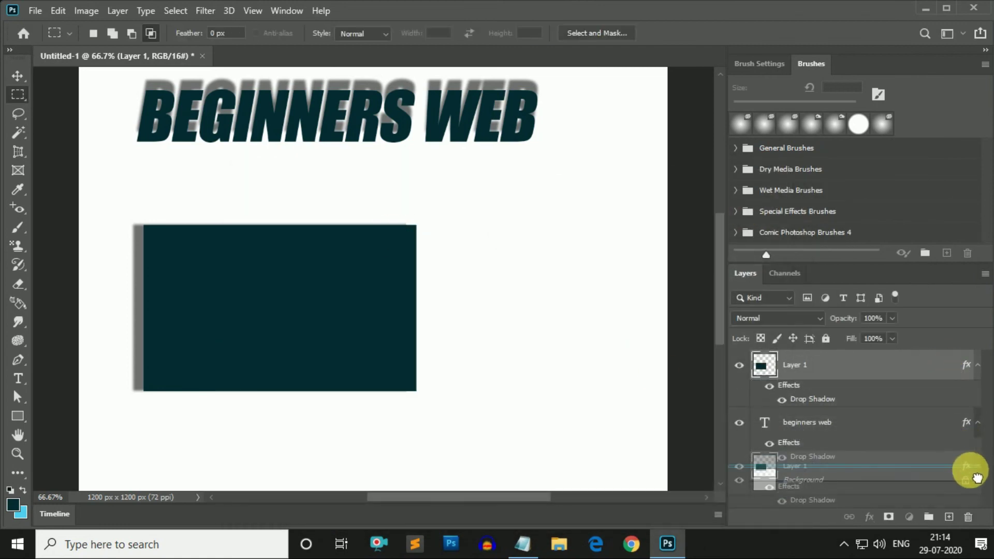
Add a second Drop Shadow to the BEGINNERS WEB text's layer style.
key(h)
double_click(920, 373)
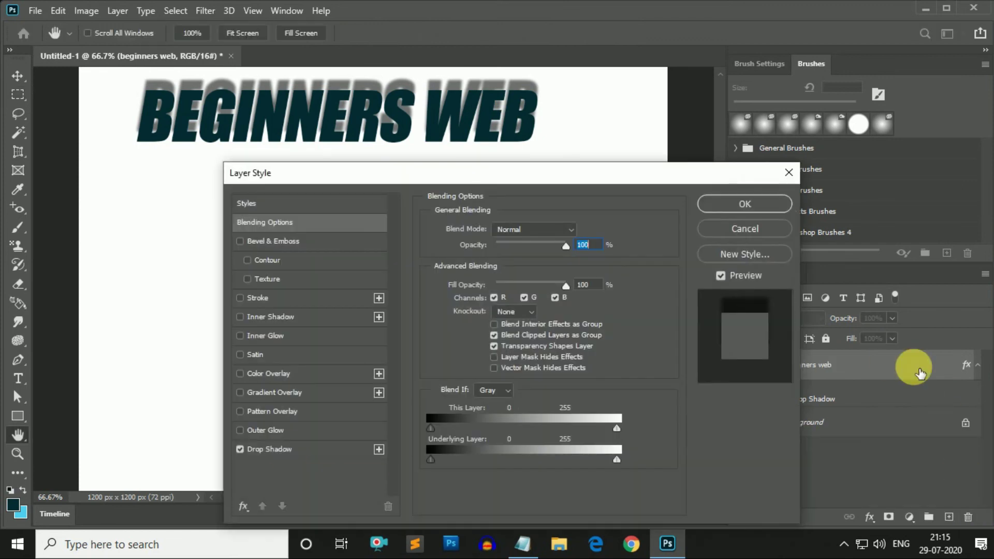
click(289, 456)
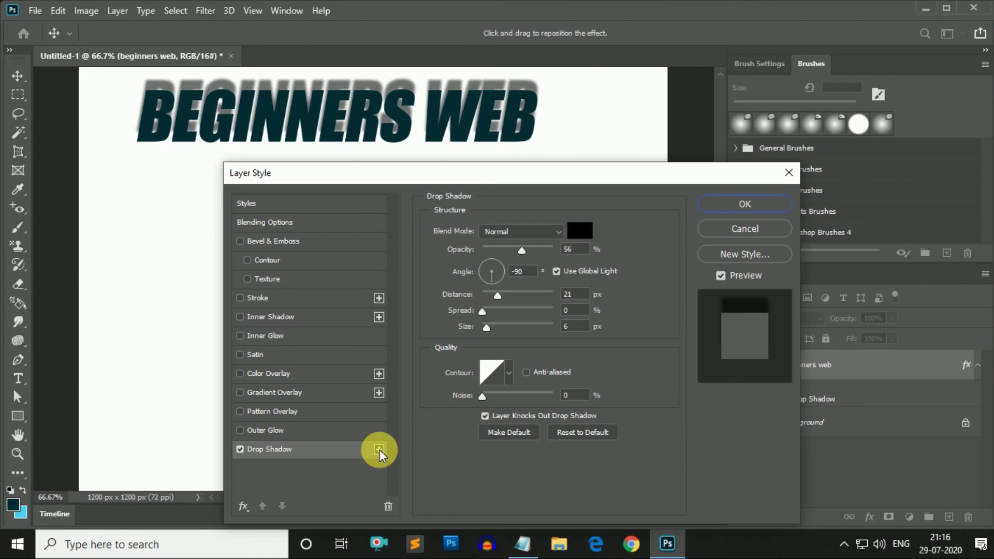
click(379, 450)
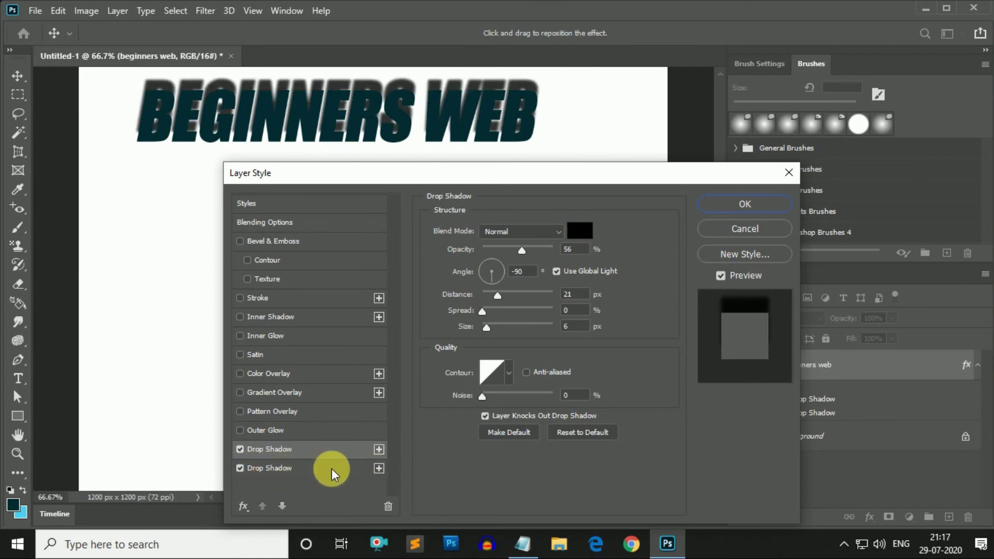
click(277, 467)
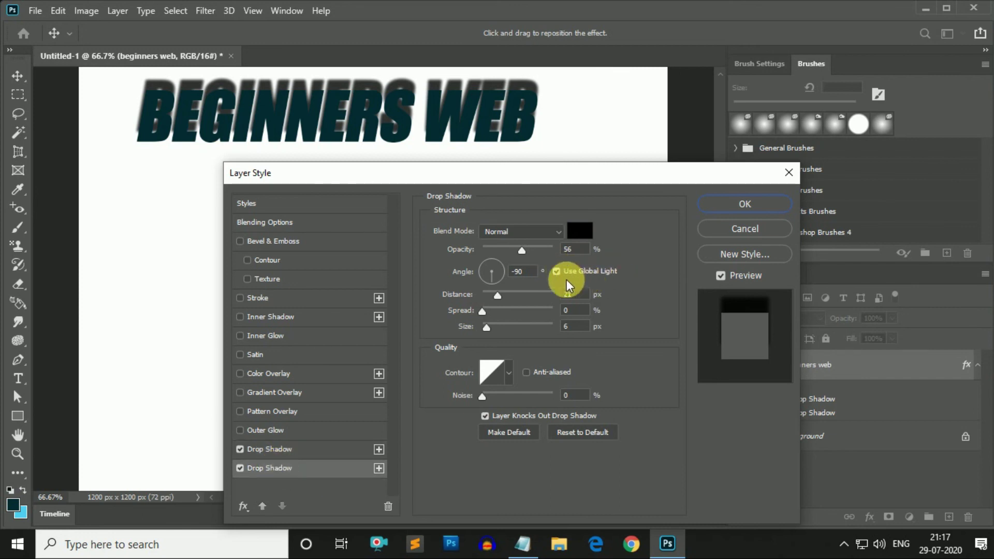
Make the second shadow red and fall below the text, then delete it.
click(557, 271)
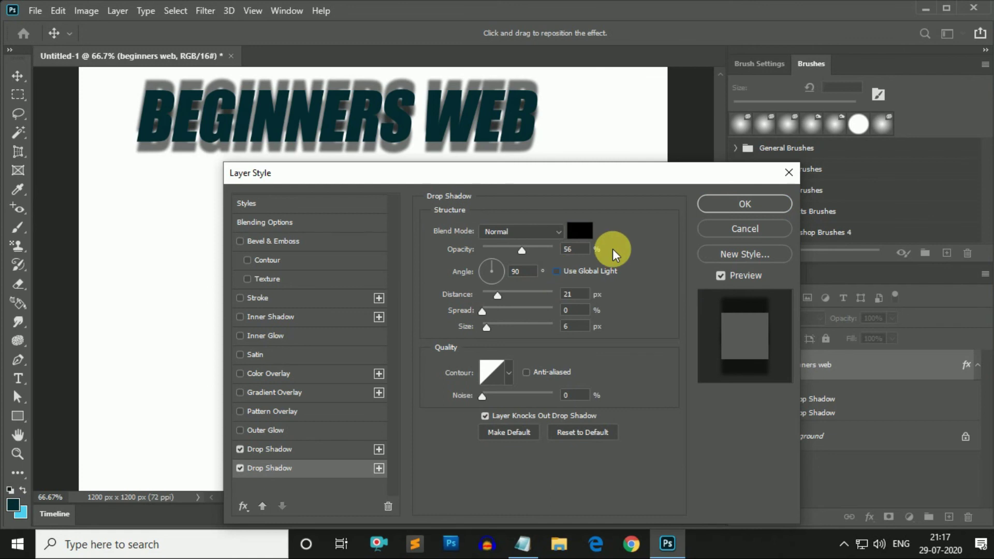
click(580, 230)
drag(615, 267, 660, 145)
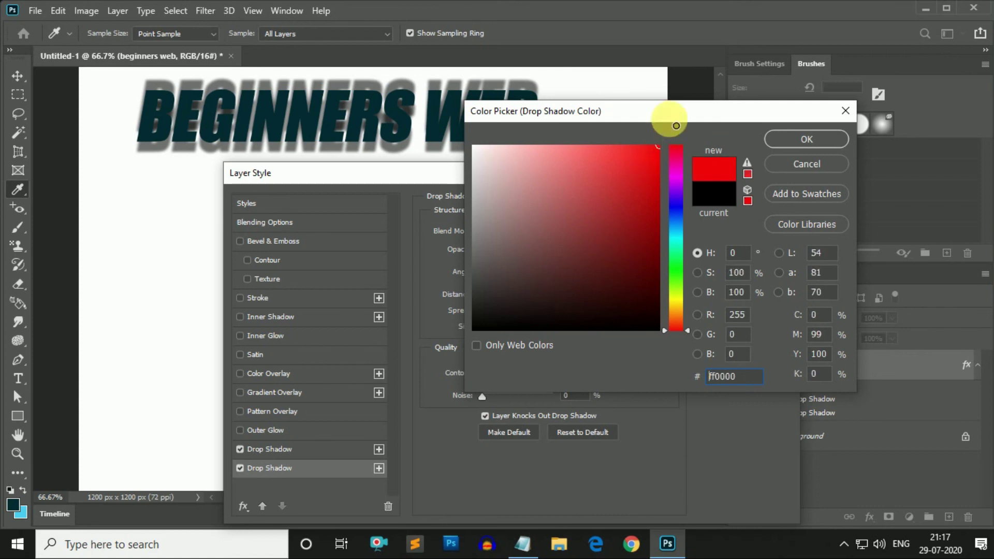
click(807, 138)
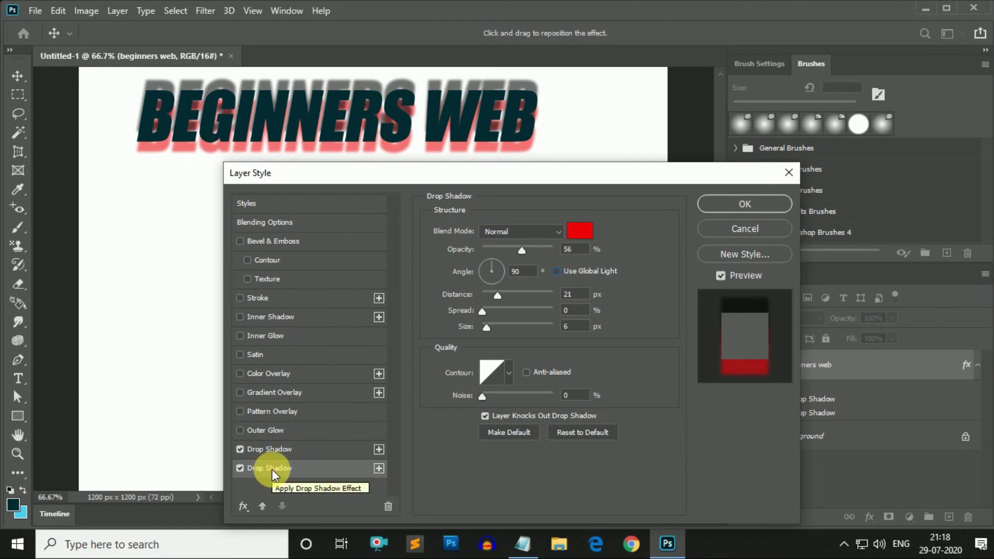
click(389, 508)
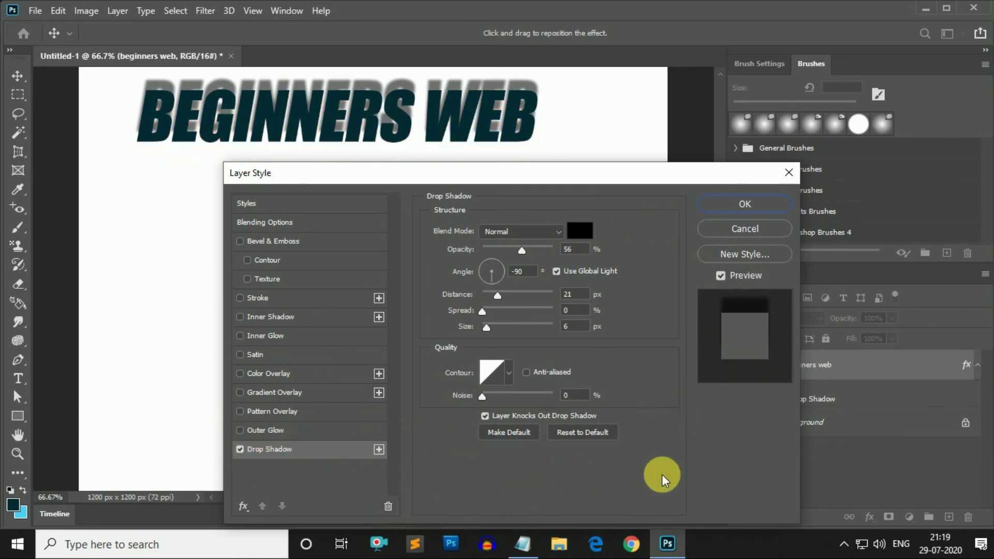
Reset and hide the drop shadow, then remove all effects from BEGINNERS WEB.
click(588, 433)
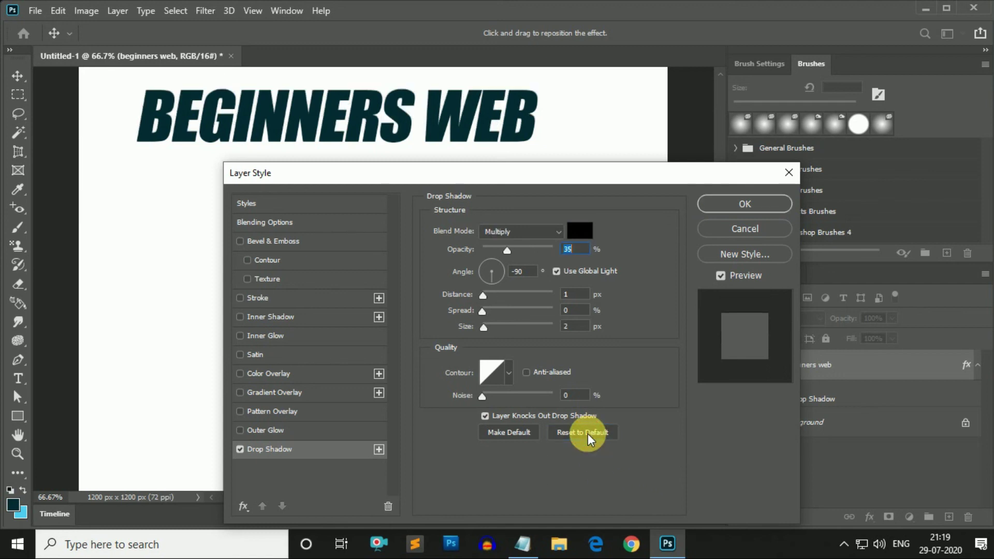
click(747, 203)
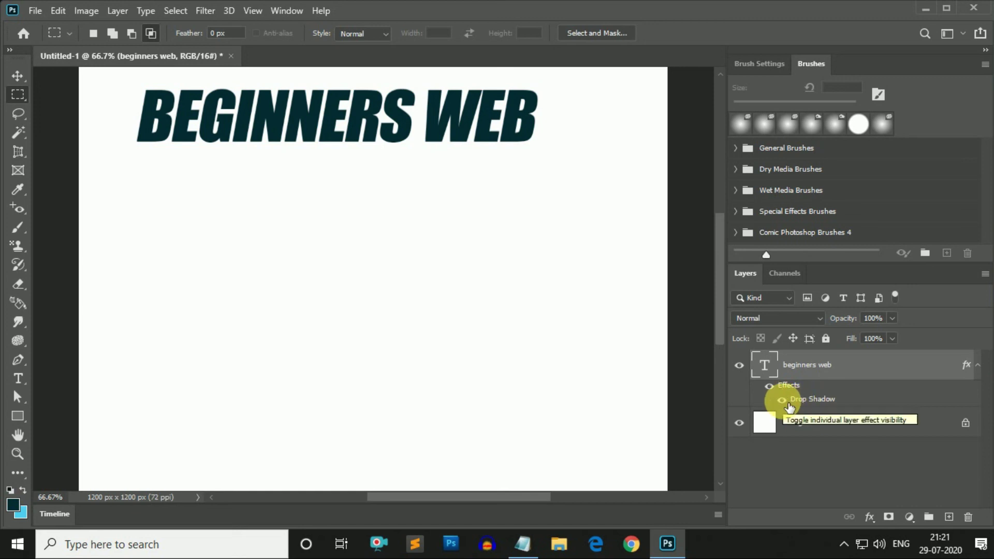
click(783, 401)
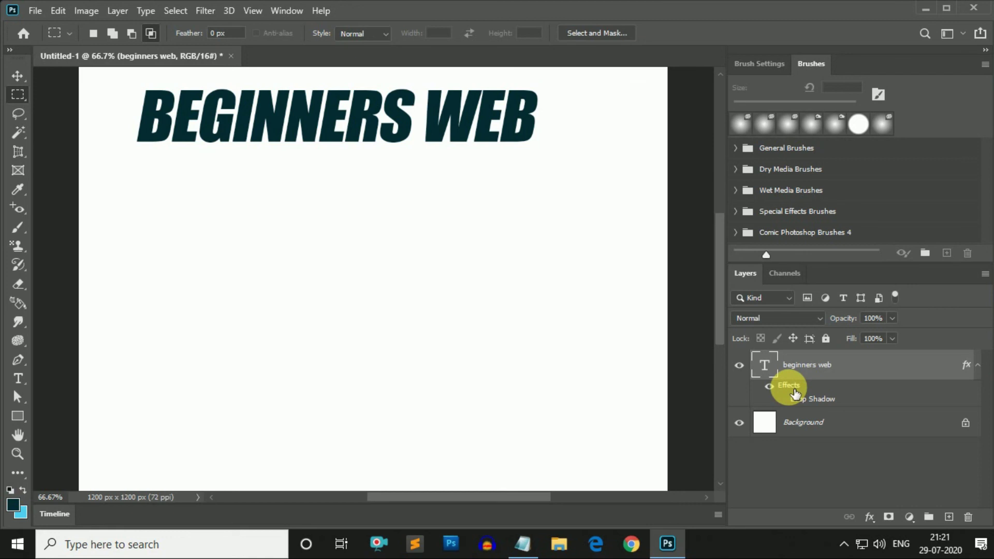
mouse_move(795, 392)
mouse_down()
mouse_move(936, 479)
mouse_move(981, 526)
mouse_up()
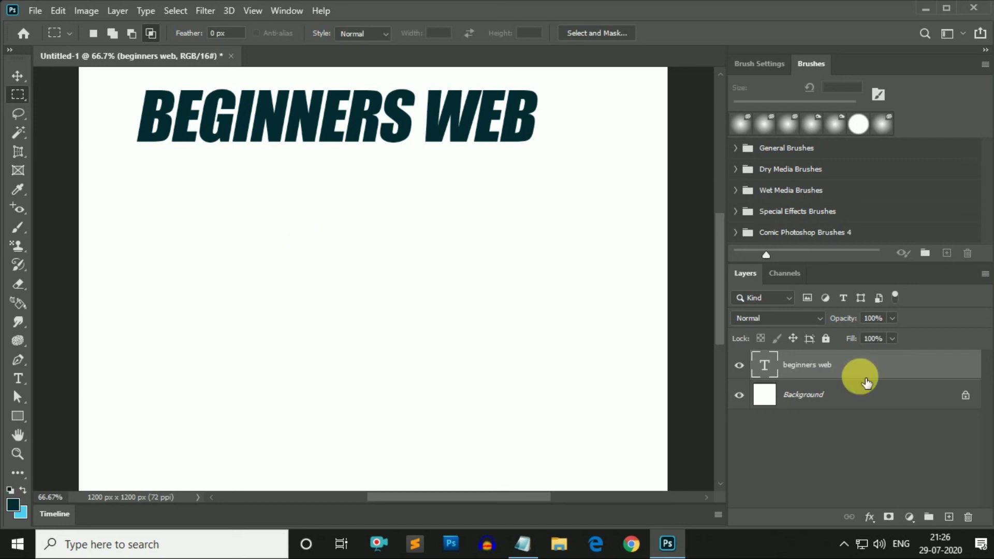
Change the BEGINNERS WEB text colour to red ff0505 and commit the edit.
double_click(765, 366)
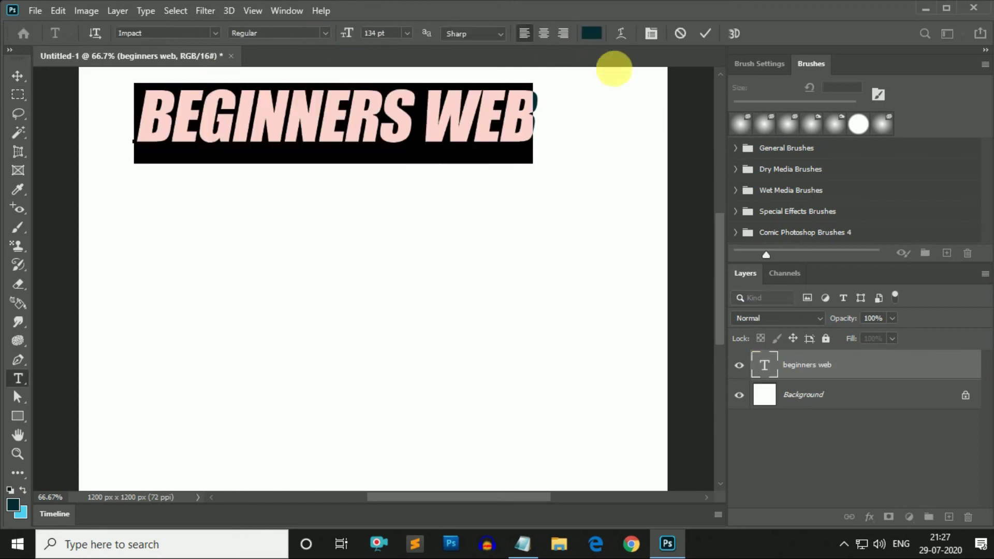
click(13, 505)
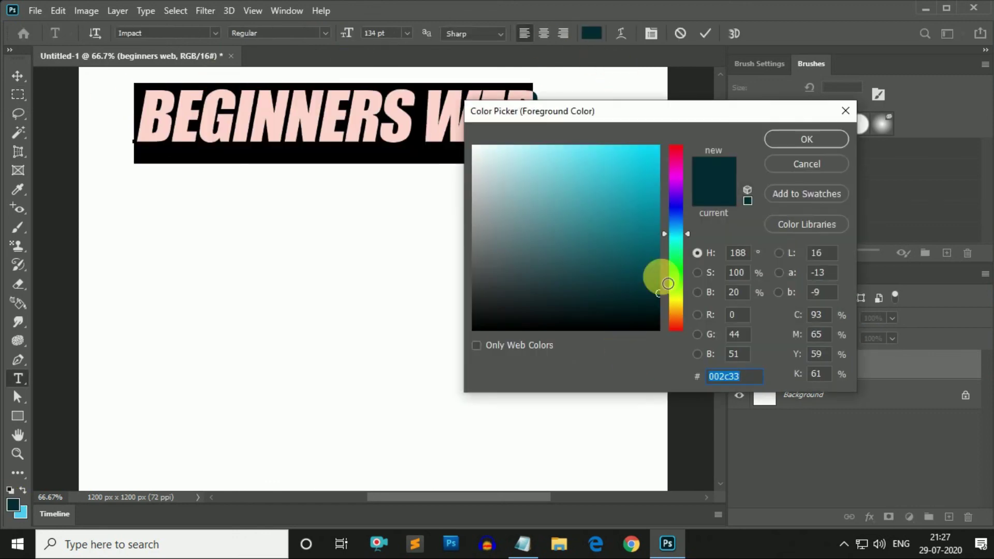
drag(668, 284, 673, 147)
click(656, 145)
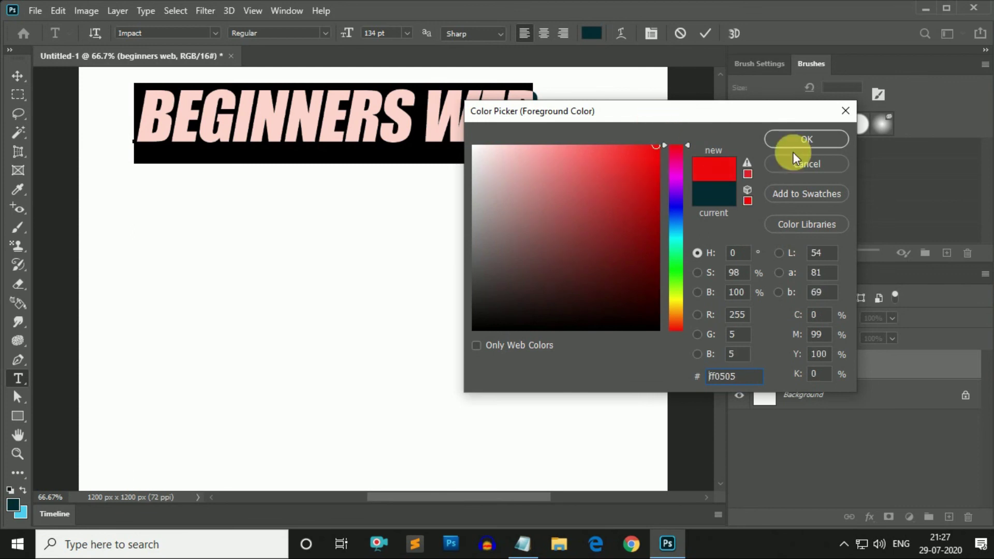
click(807, 139)
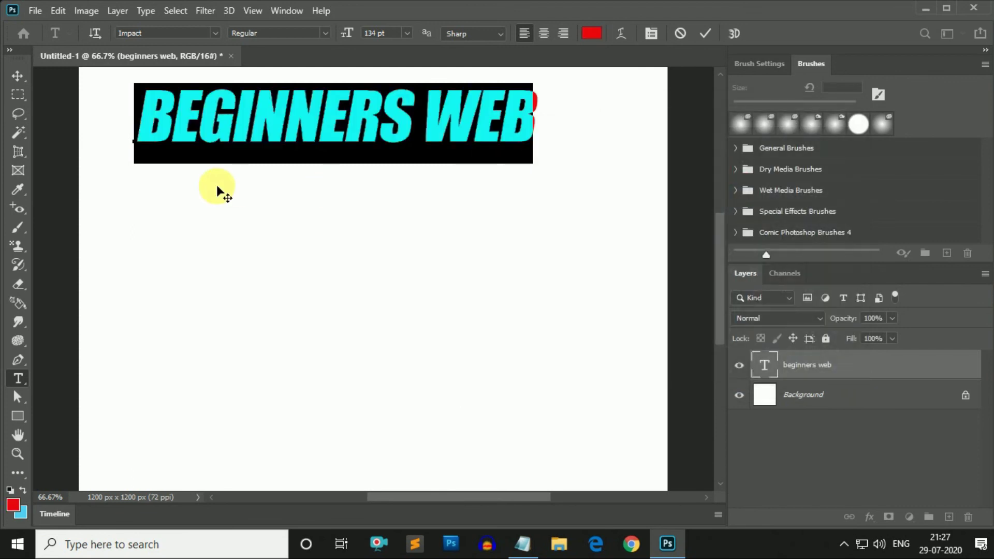
key(ctrl+Return)
key(m)
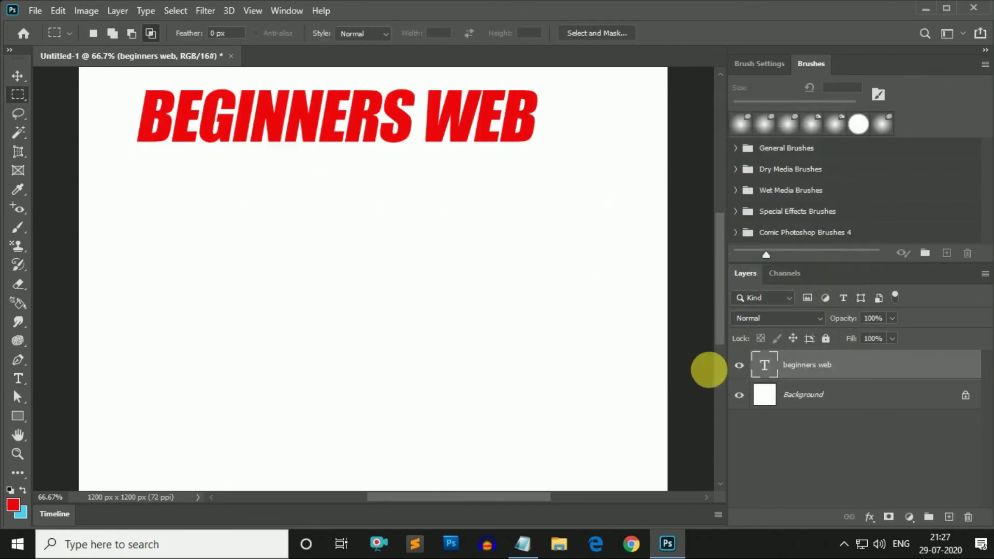
Outline the red BEGINNERS WEB letters with a 3 px black Outside stroke.
double_click(935, 370)
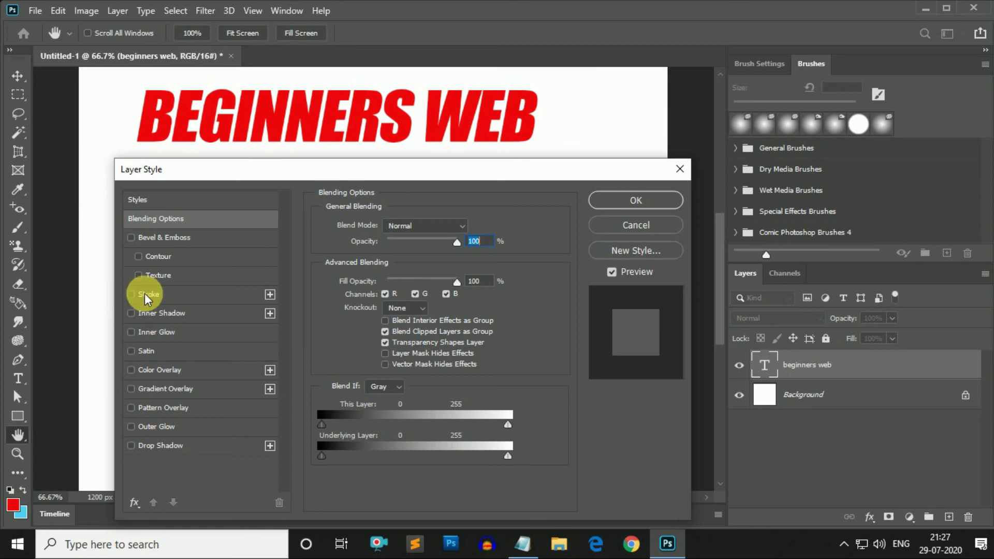
click(149, 294)
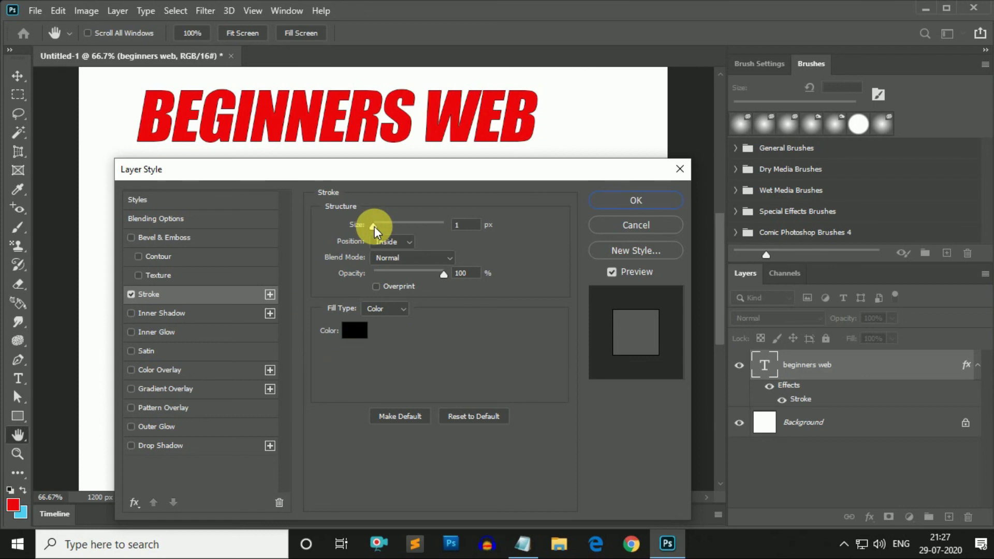
drag(374, 226, 375, 227)
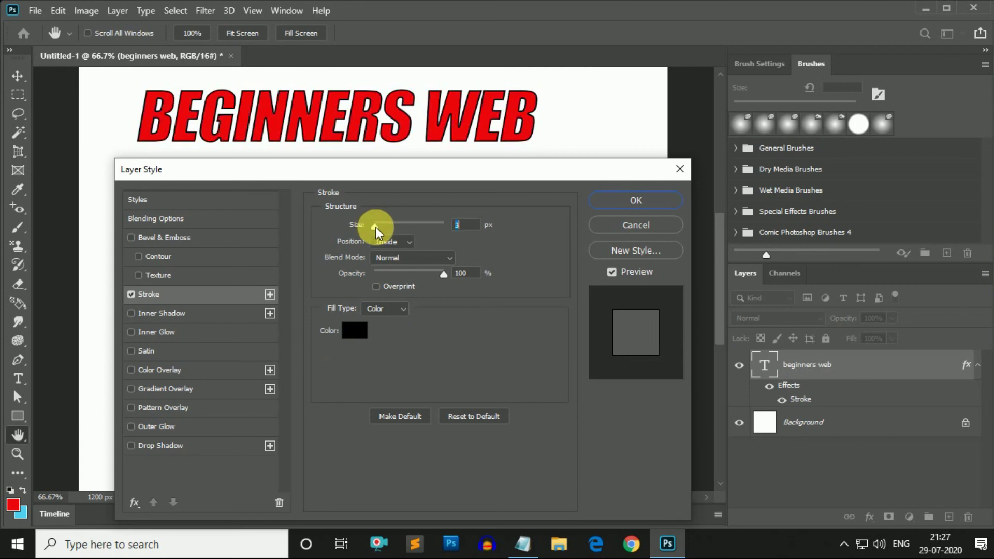
click(409, 240)
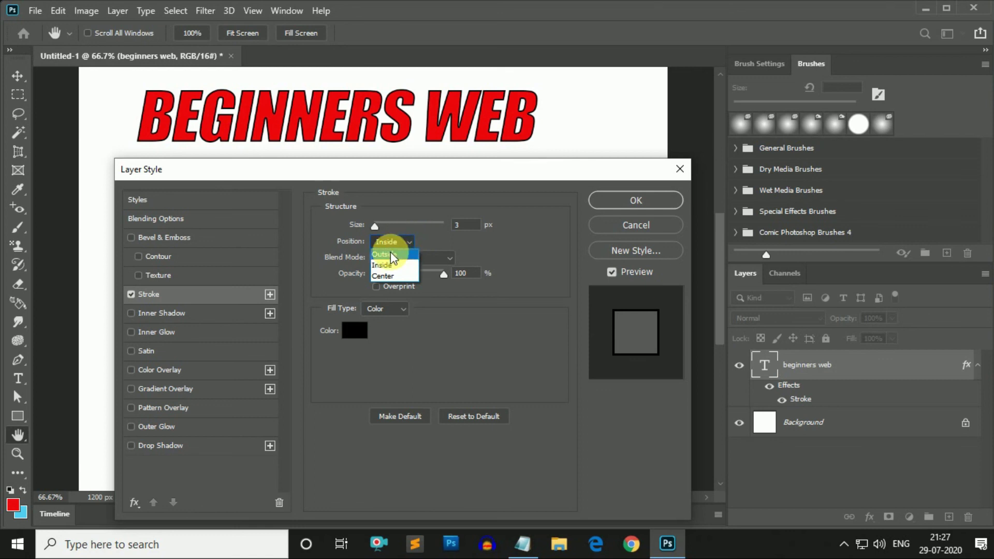
click(390, 253)
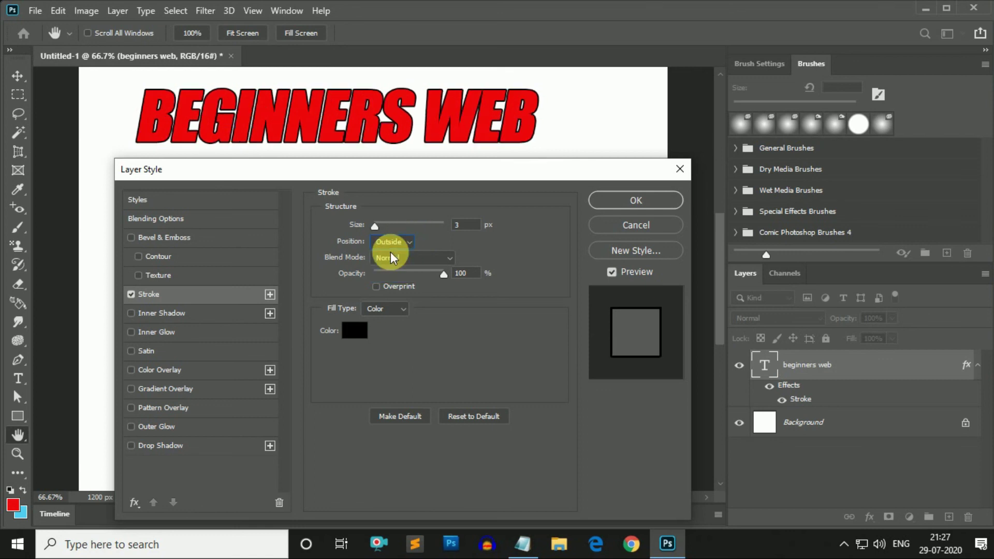
Add Bevel & Emboss with a Grass pattern texture at a larger scale.
click(162, 277)
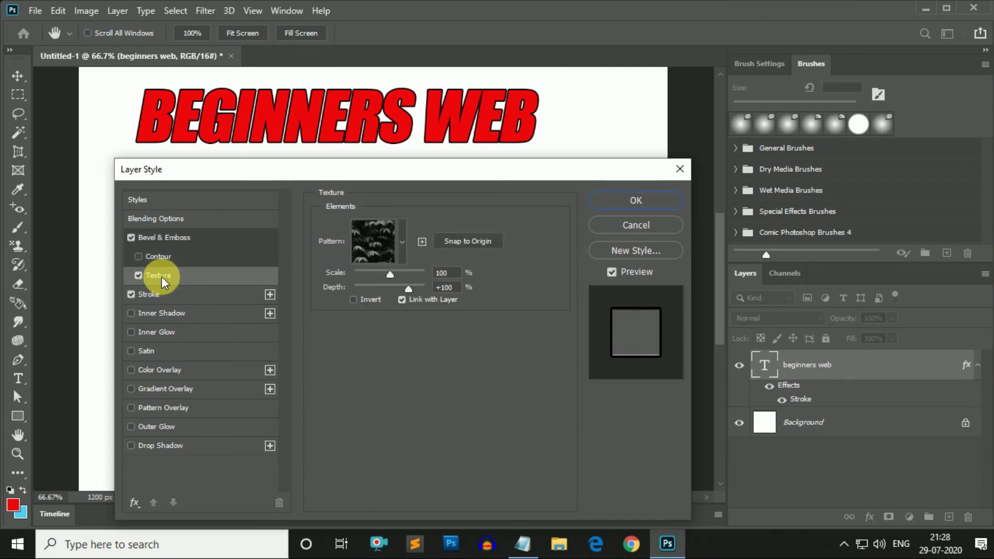
click(402, 248)
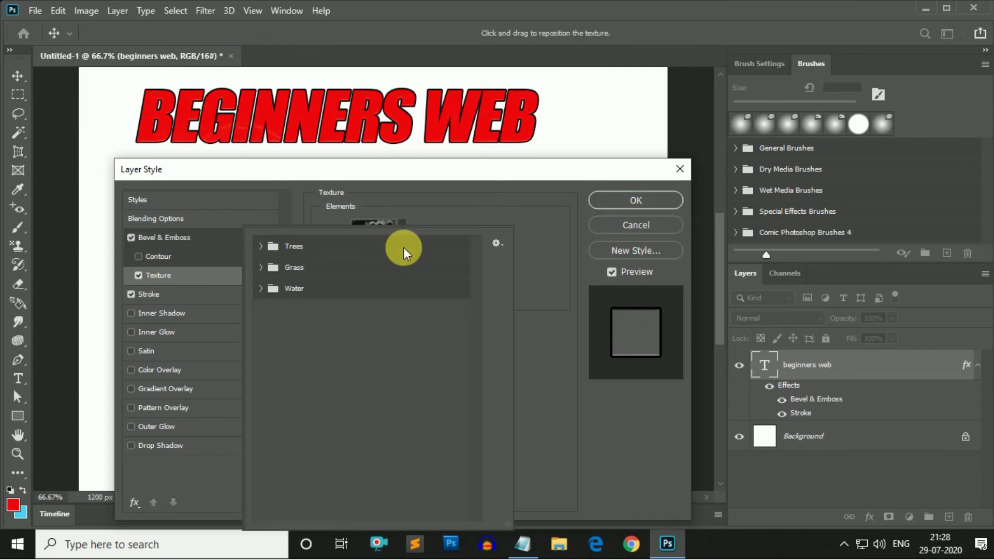
click(294, 267)
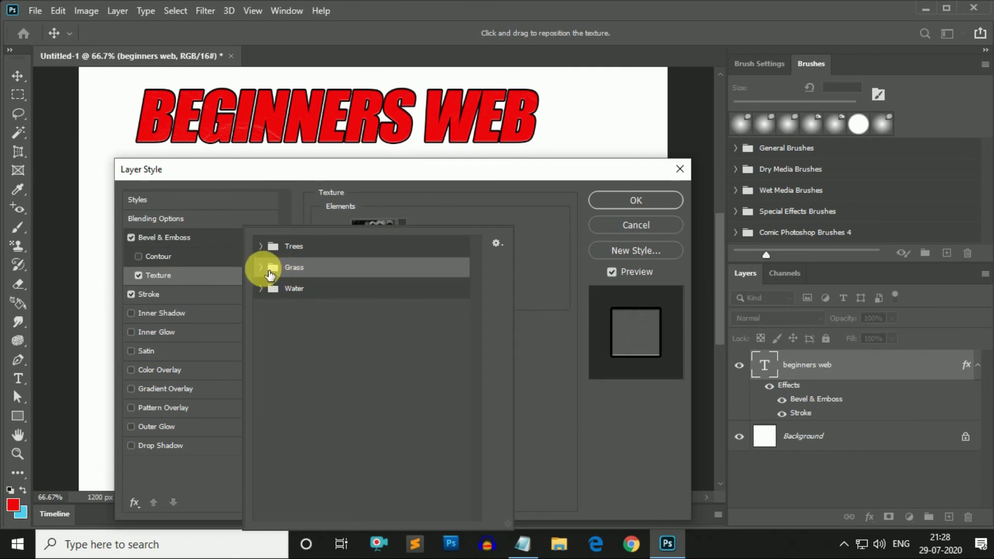
click(262, 267)
double_click(330, 290)
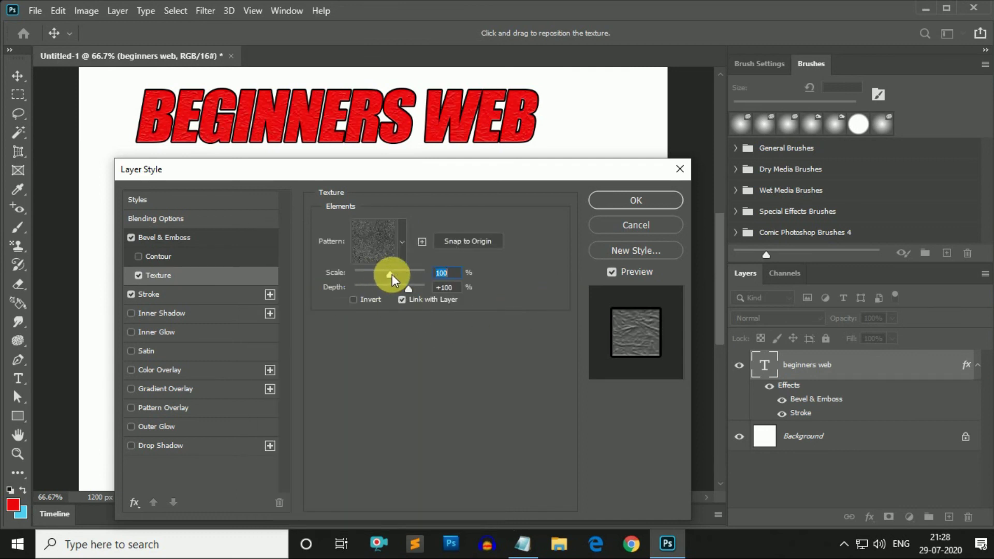
mouse_move(392, 276)
mouse_down()
mouse_move(401, 276)
mouse_move(390, 276)
mouse_up()
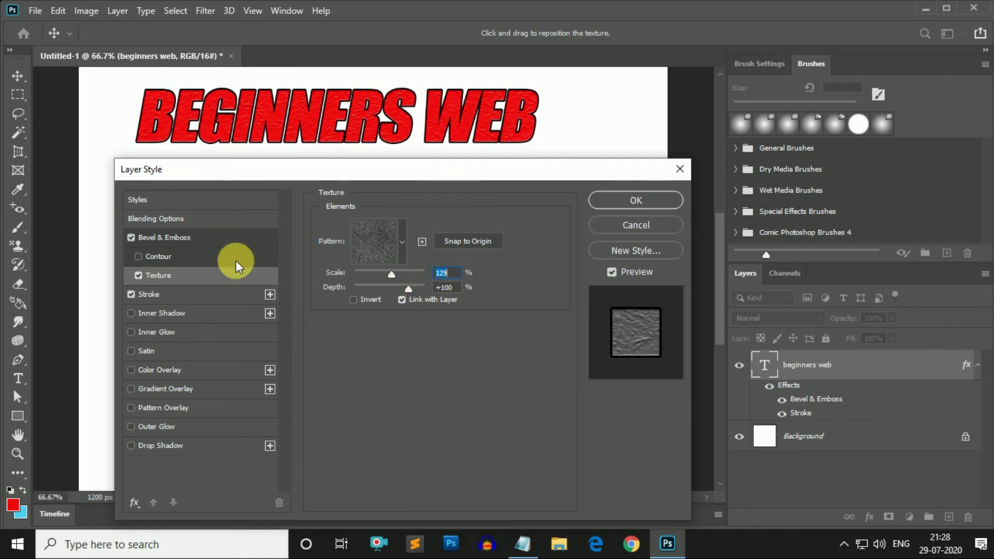
Add a Drop Shadow: 21% opacity, 93° angle, 20 px distance, 2 px size.
click(166, 445)
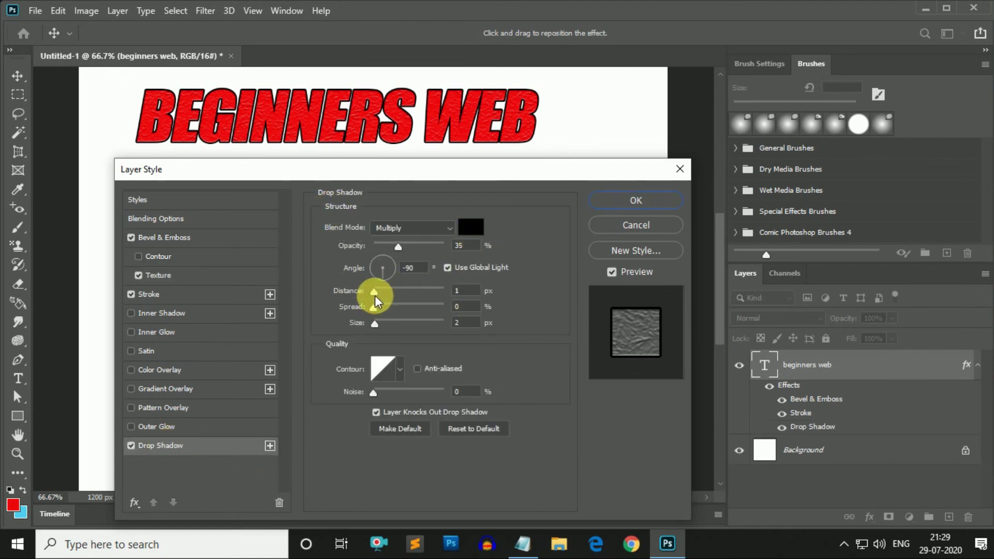
drag(374, 291, 387, 291)
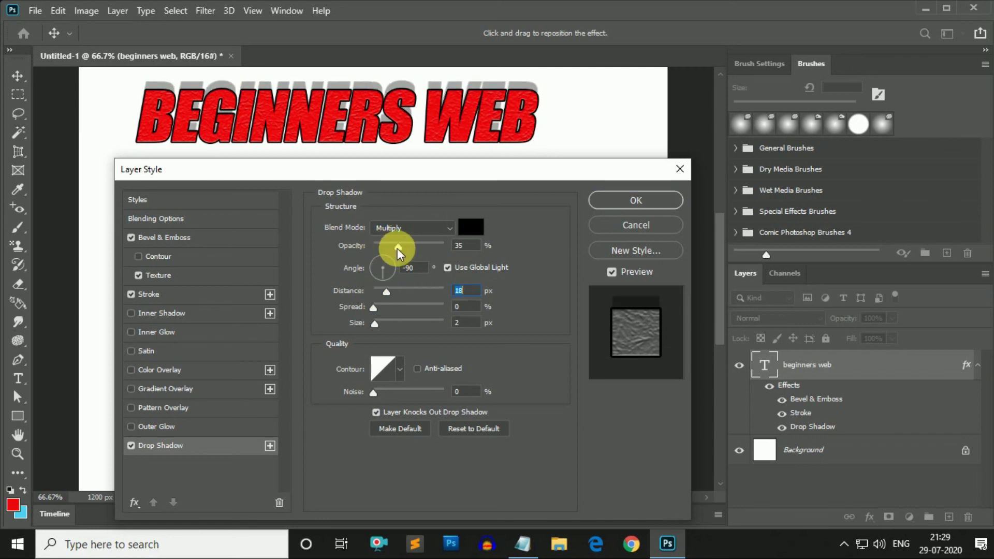
drag(397, 247, 390, 248)
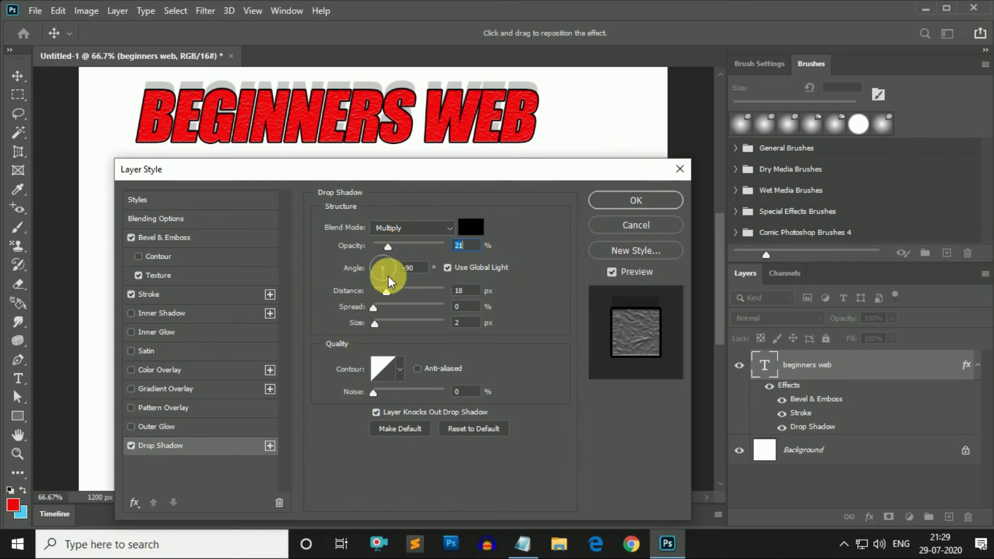
drag(382, 278, 373, 257)
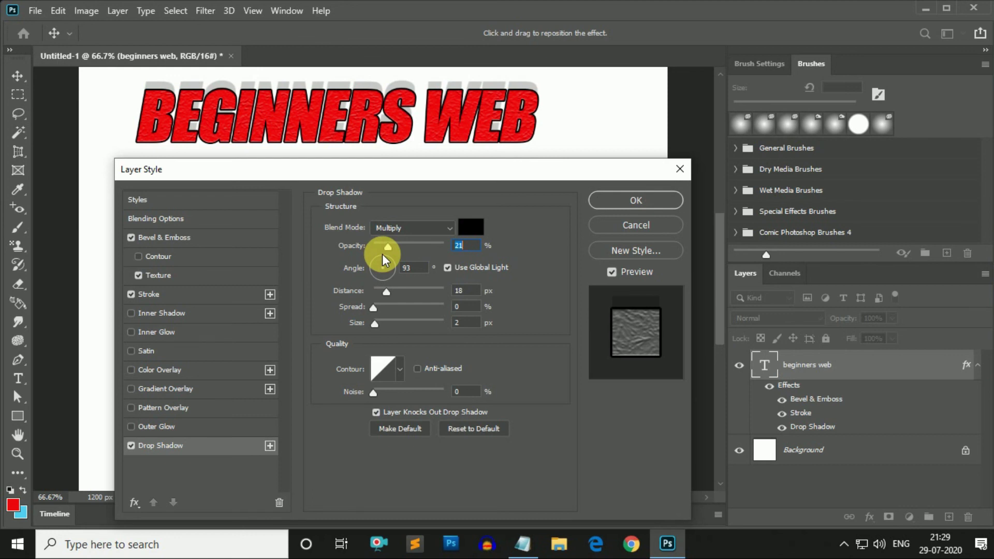
key(Tab)
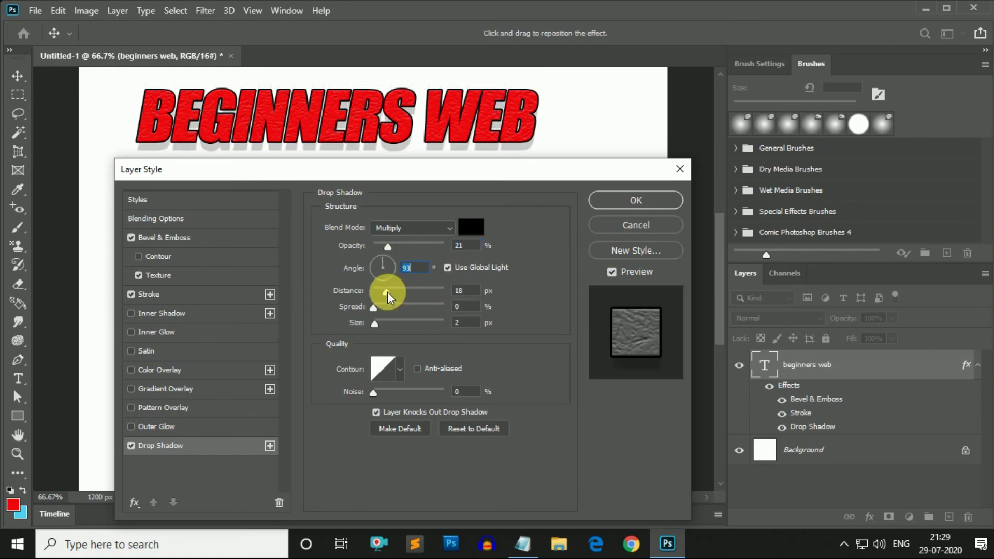
drag(387, 291, 390, 291)
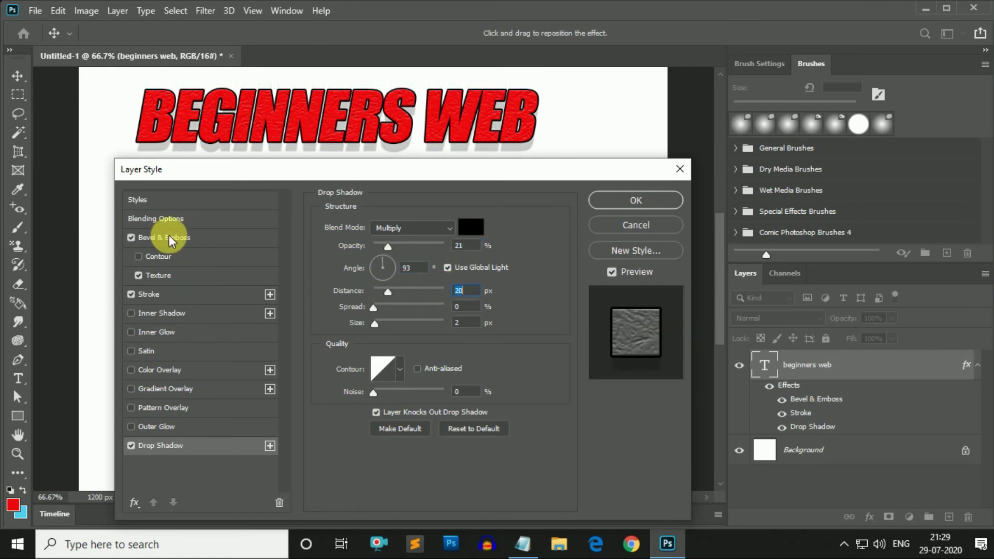
drag(394, 175, 402, 190)
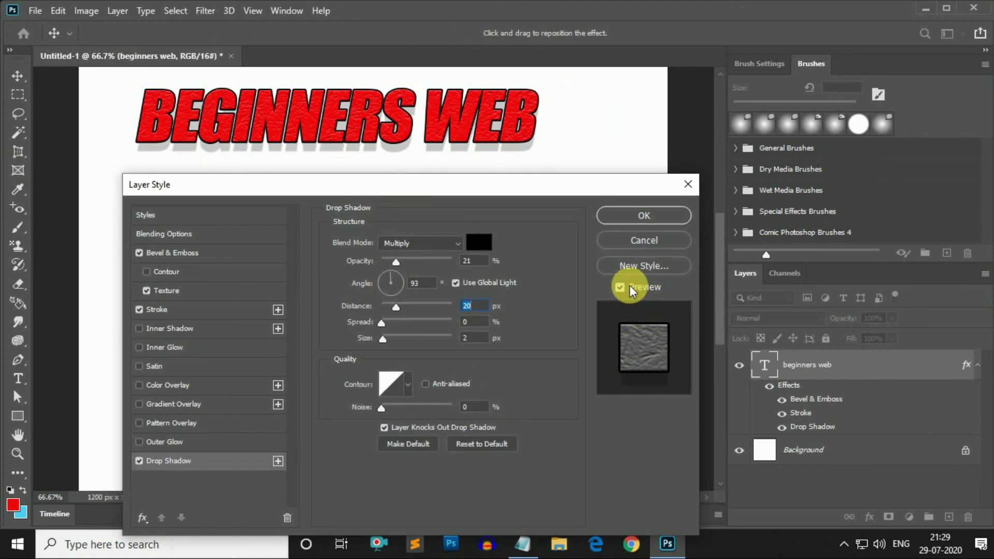
Save the text's effects as style 'new style', close Layer Style, and show the Styles panel.
click(636, 263)
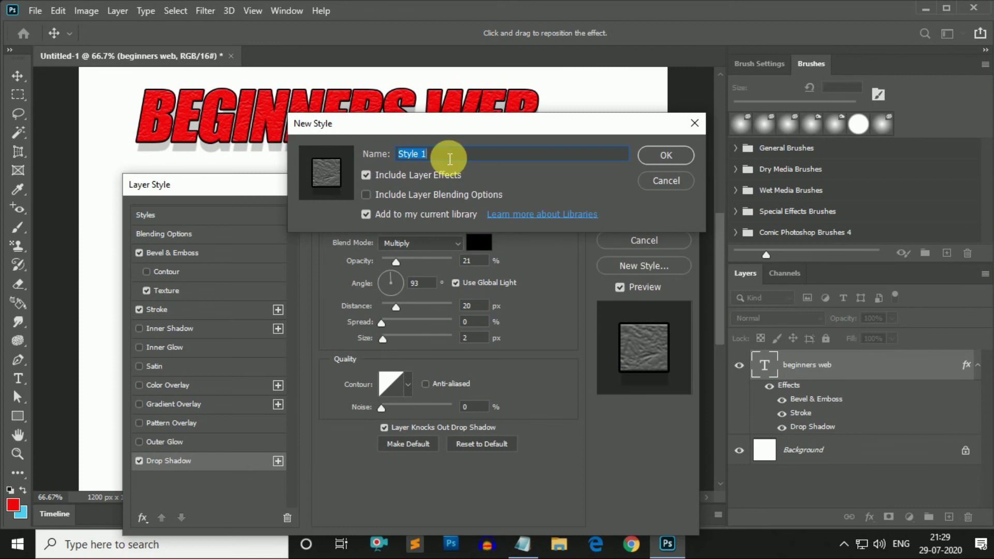
text(new)
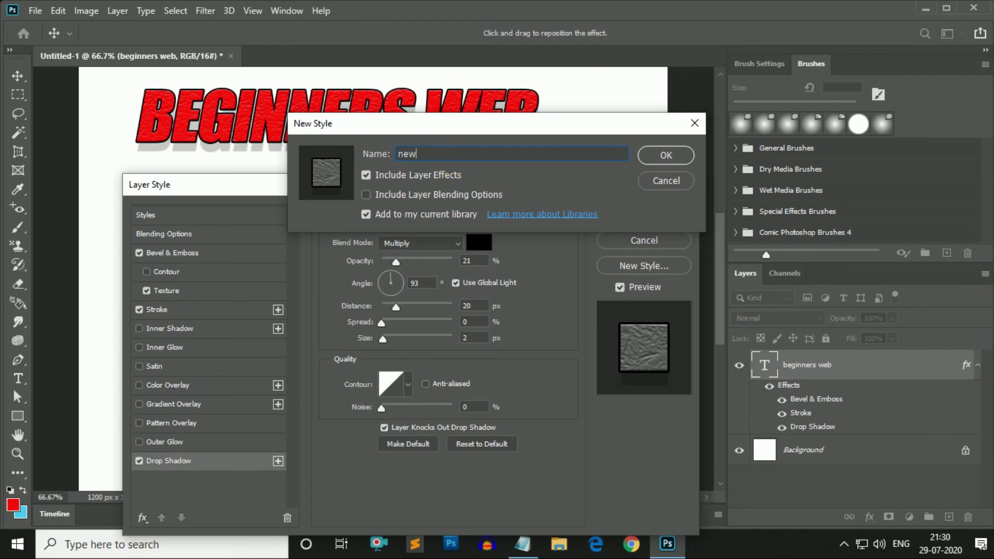
text( style)
click(664, 155)
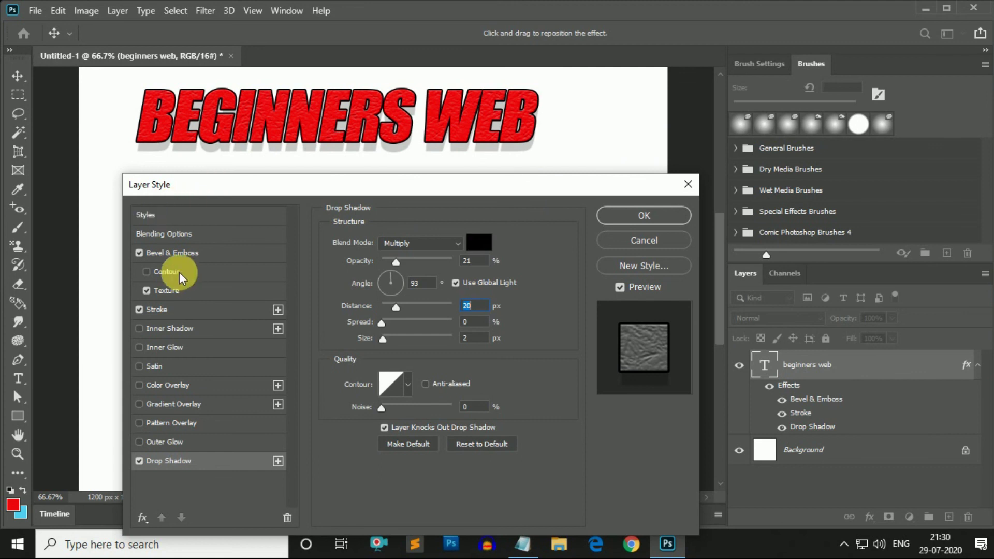
click(150, 215)
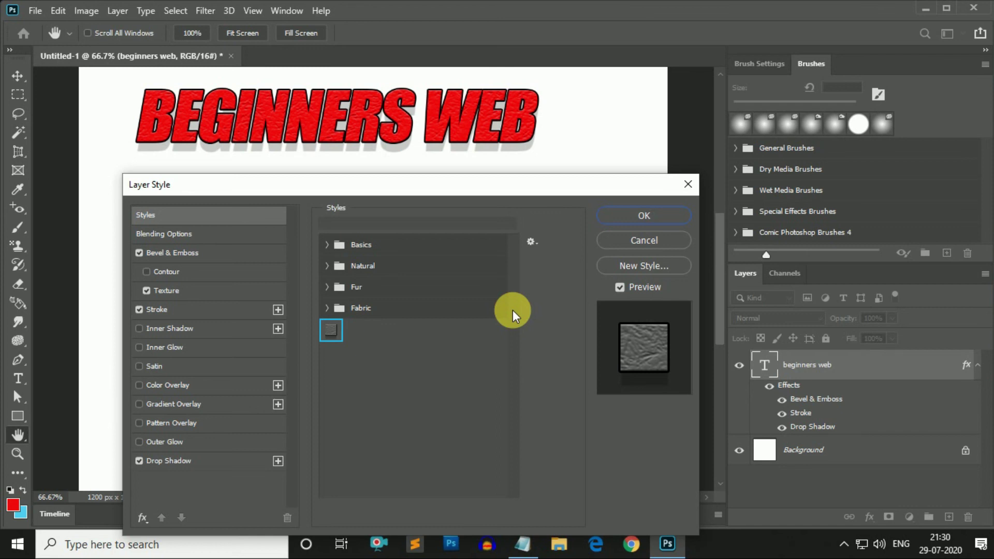
click(663, 216)
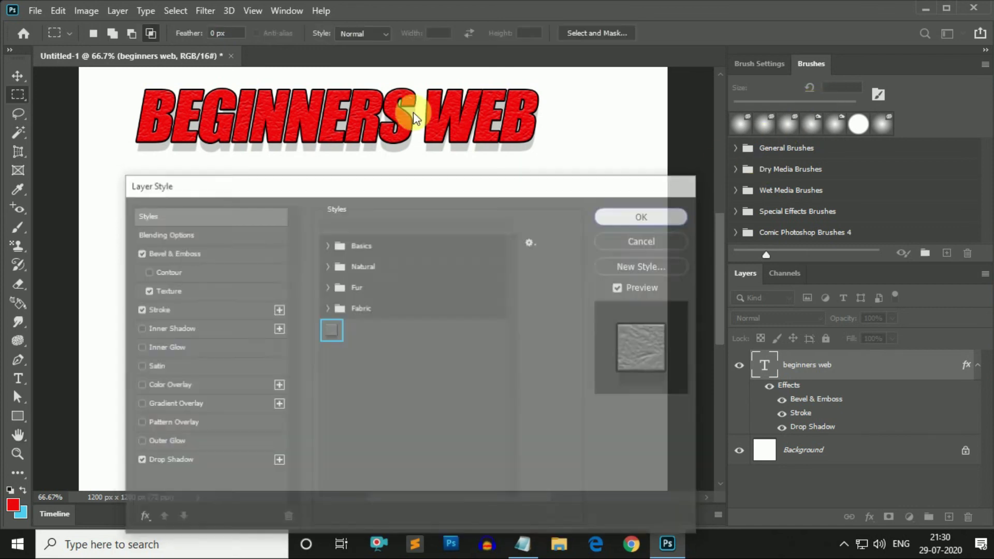
click(287, 12)
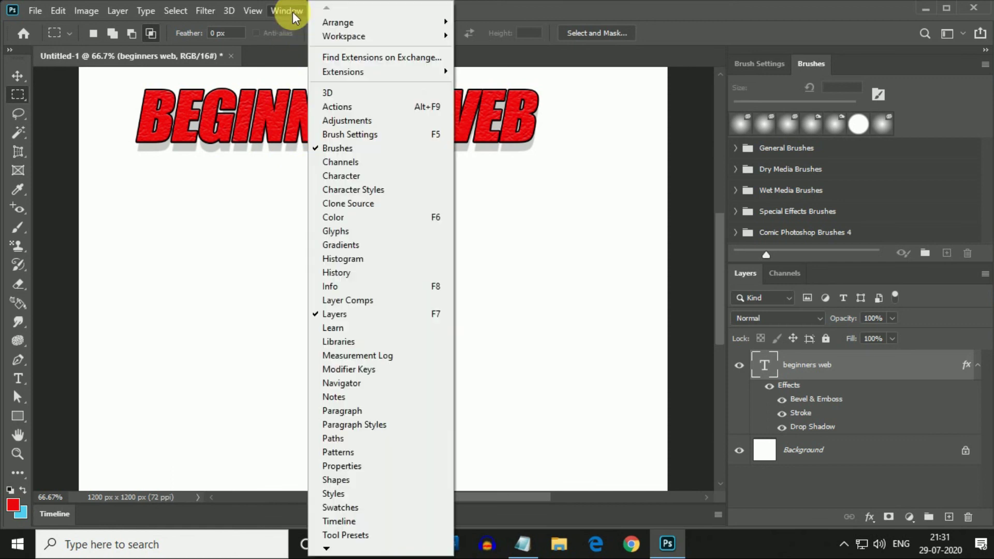
click(335, 494)
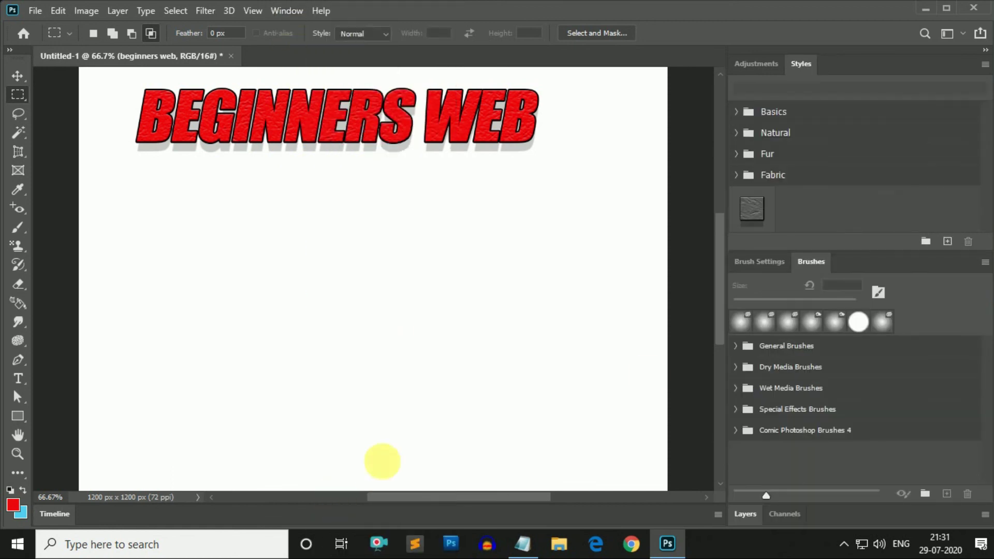
Add a new layer and select a rectangular area below the heading.
click(745, 514)
drag(852, 343, 852, 260)
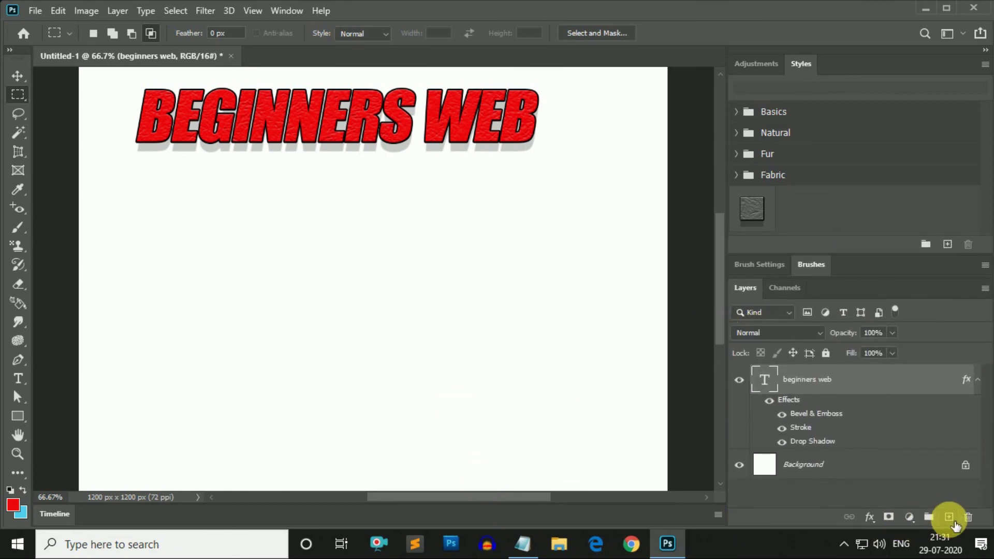
click(951, 518)
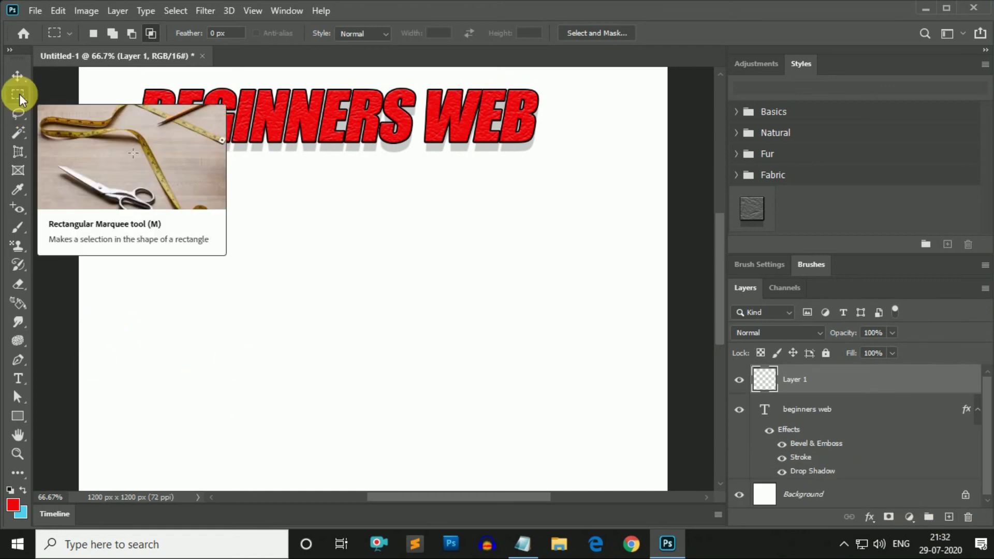
mouse_move(158, 222)
mouse_down()
mouse_move(294, 311)
mouse_move(472, 399)
mouse_up()
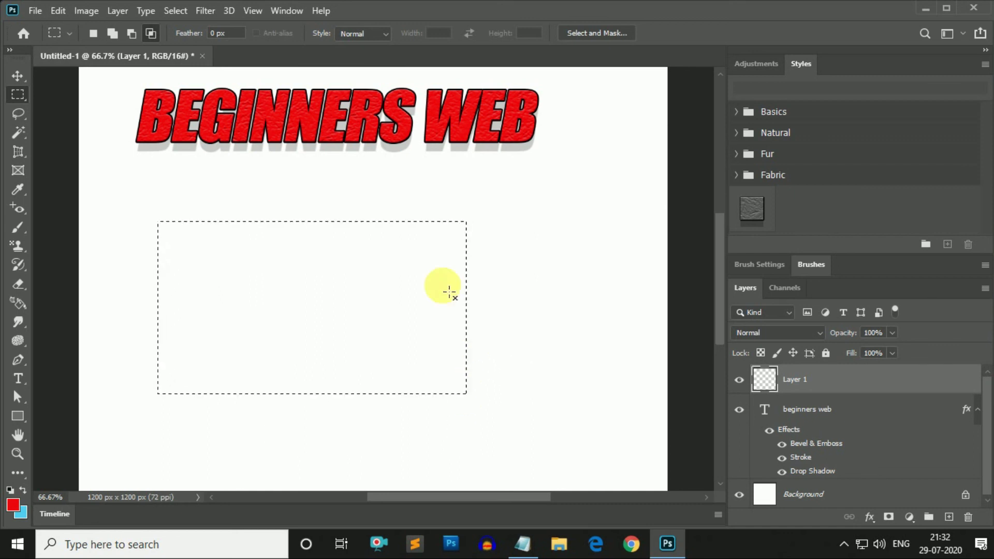
Fill the selection with dark grey 333333 and deselect.
click(13, 505)
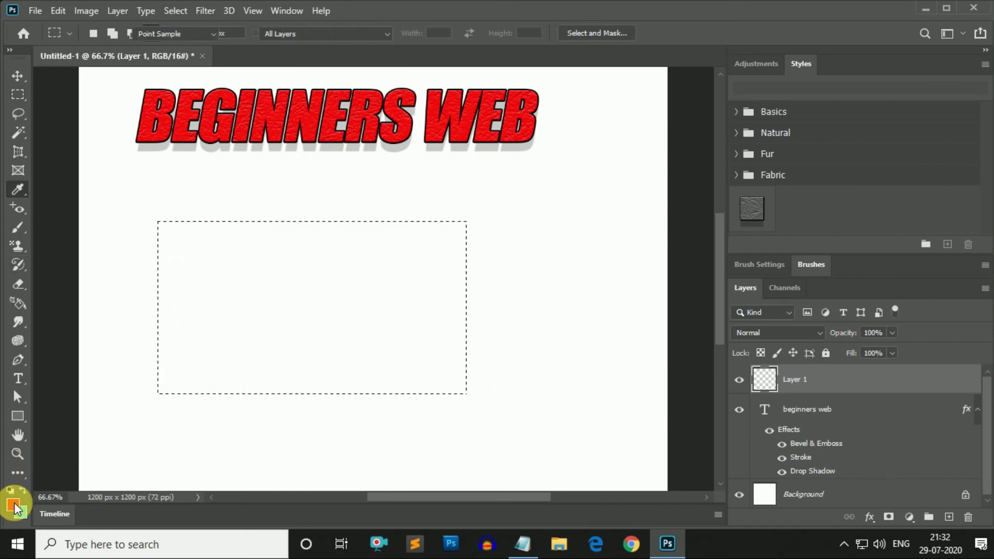
click(502, 294)
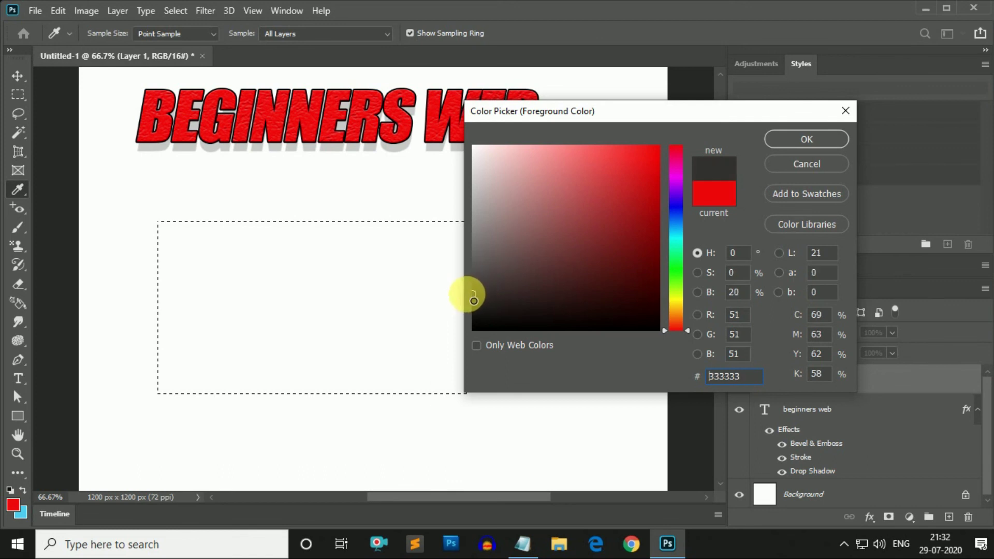
drag(502, 295, 444, 322)
key(Return)
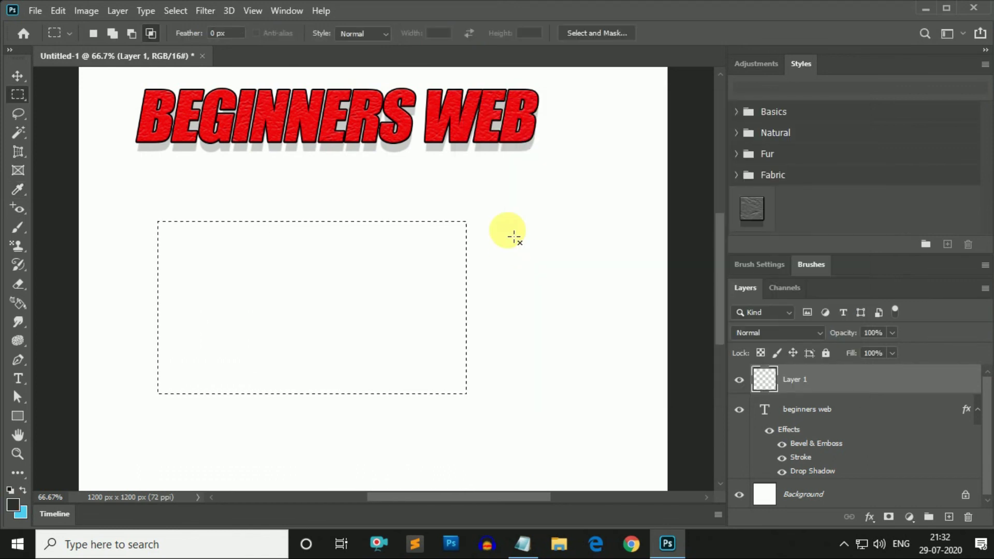
key(alt+BackSpace)
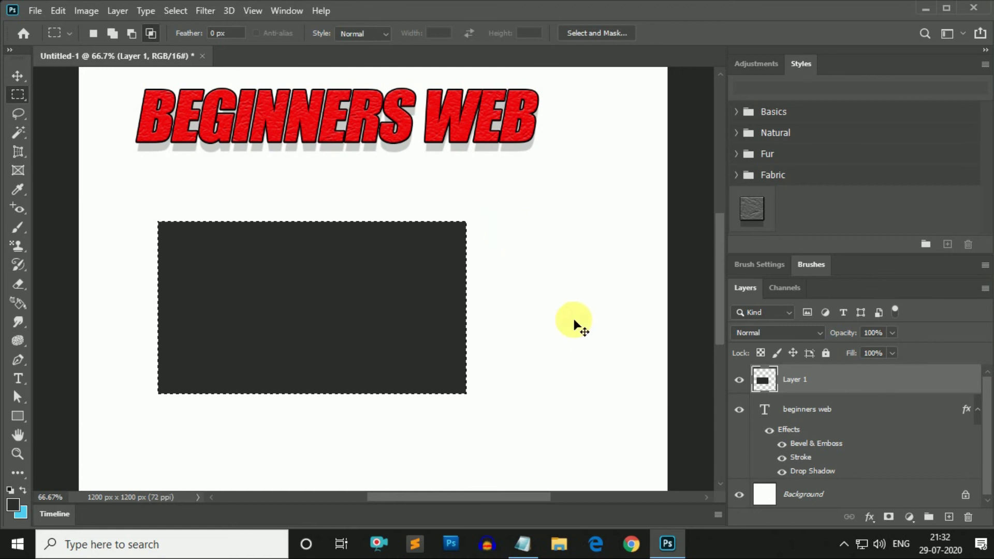
key(ctrl+d)
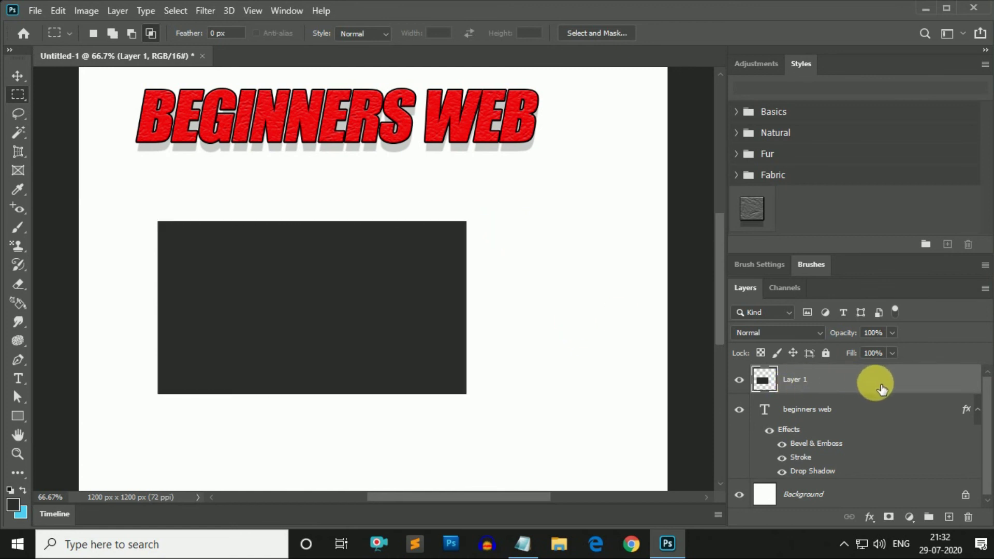
Apply 'new style' to the rectangle, refill it with red ff0000, then delete Layer 1.
click(760, 214)
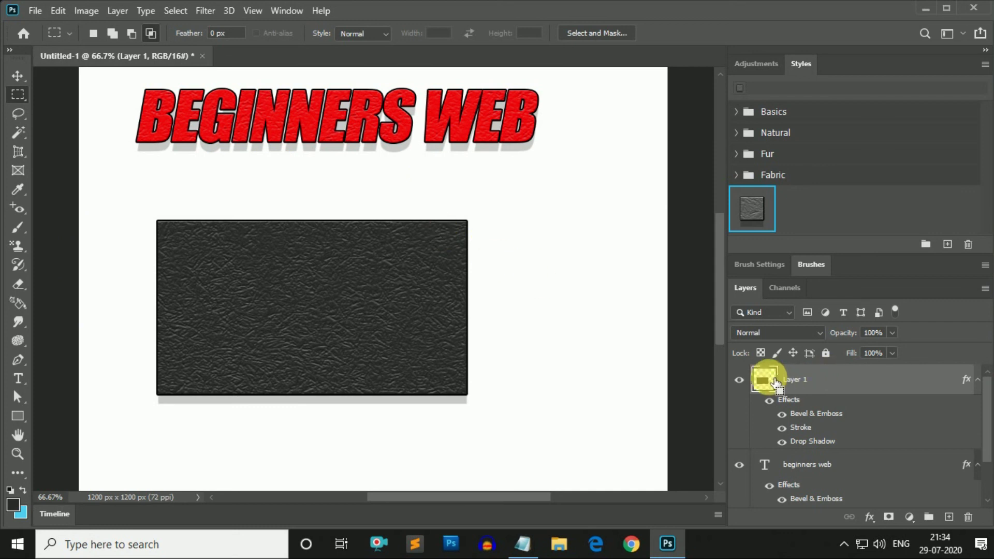
ctrl+click(765, 381)
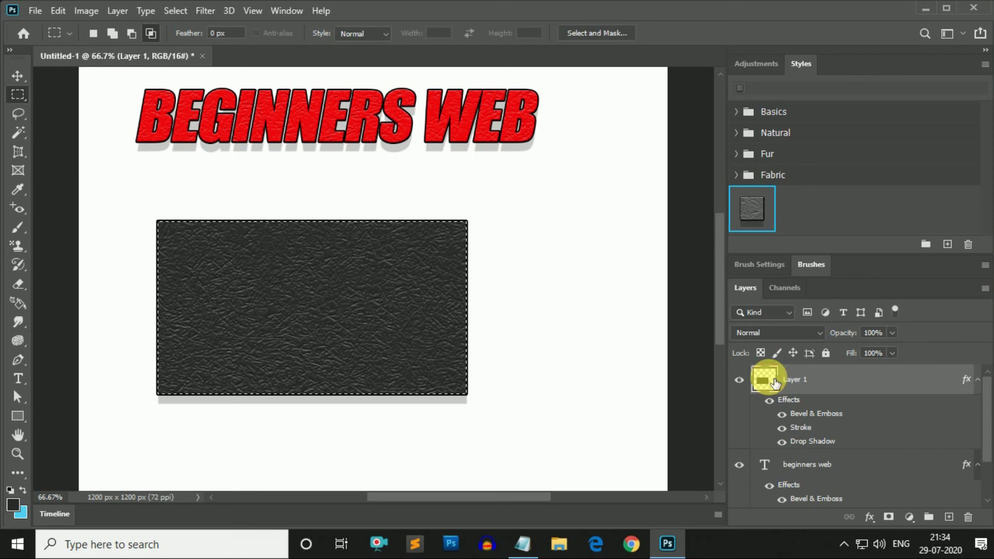
click(12, 505)
drag(610, 199, 680, 126)
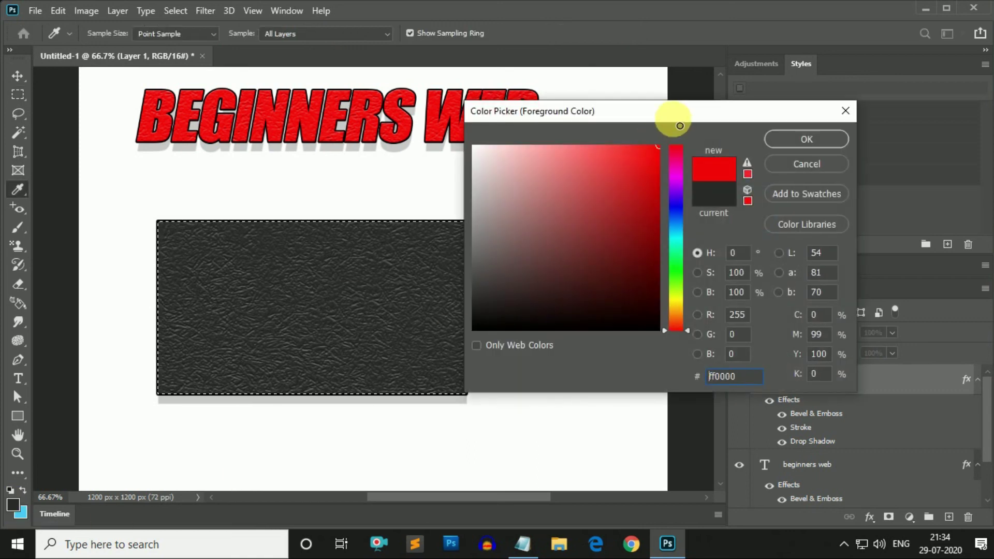
click(807, 139)
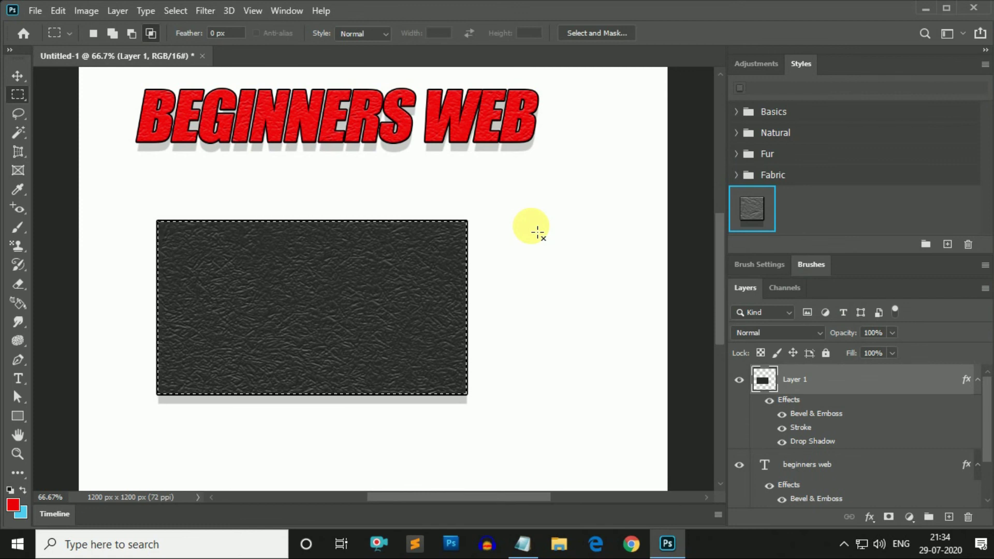
key(alt+BackSpace)
key(ctrl+d)
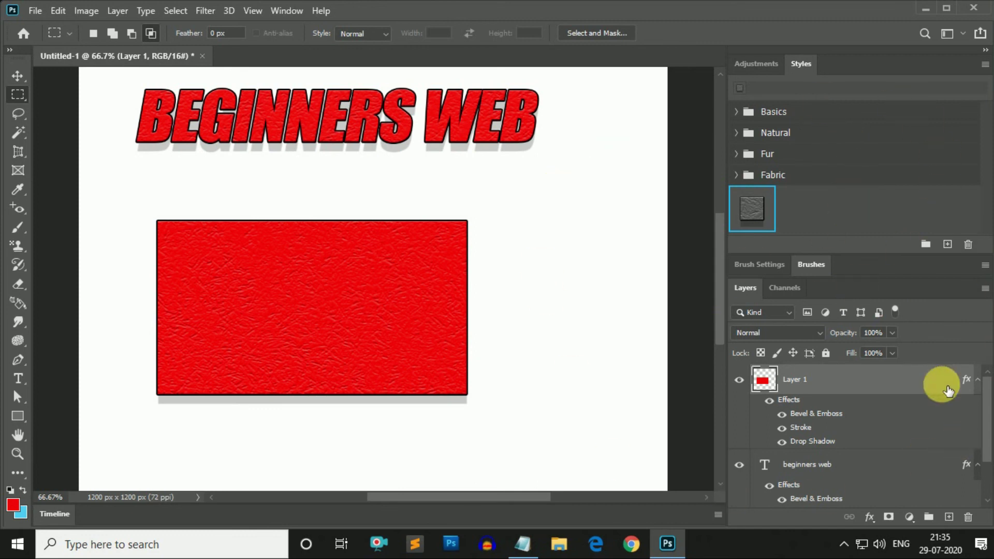
drag(949, 391, 967, 517)
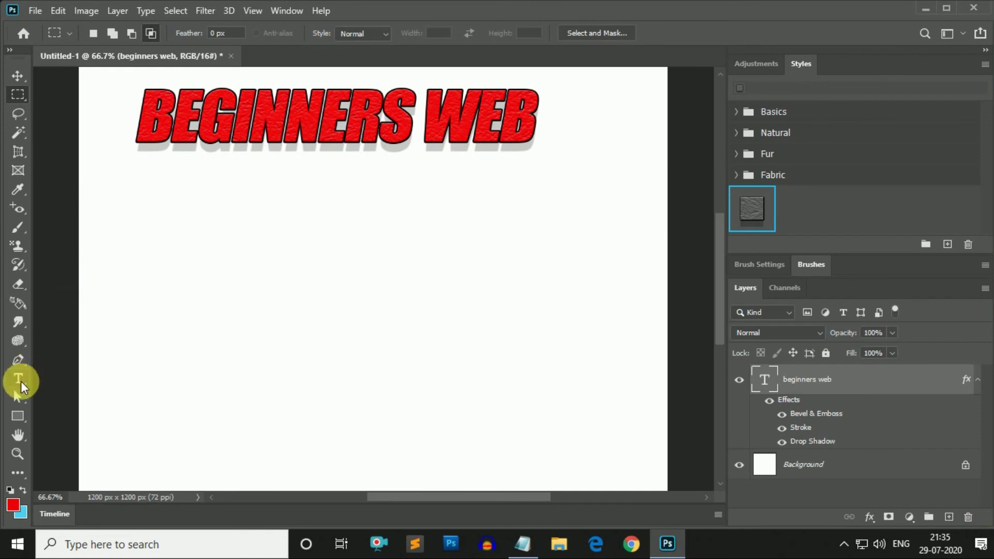
Add LOREM IPSUM text below the heading and apply the saved red bevel-stroke-shadow style.
click(20, 382)
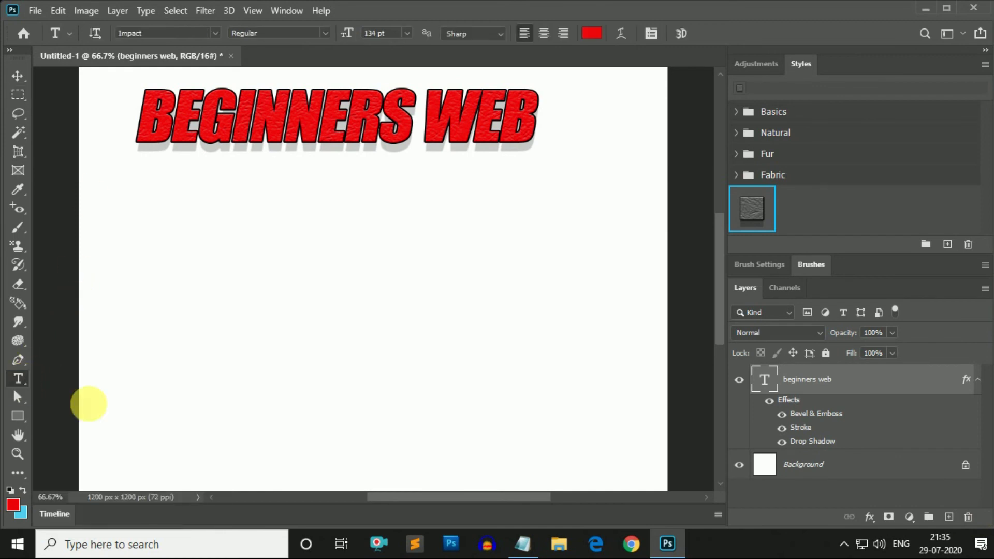
click(194, 265)
click(47, 119)
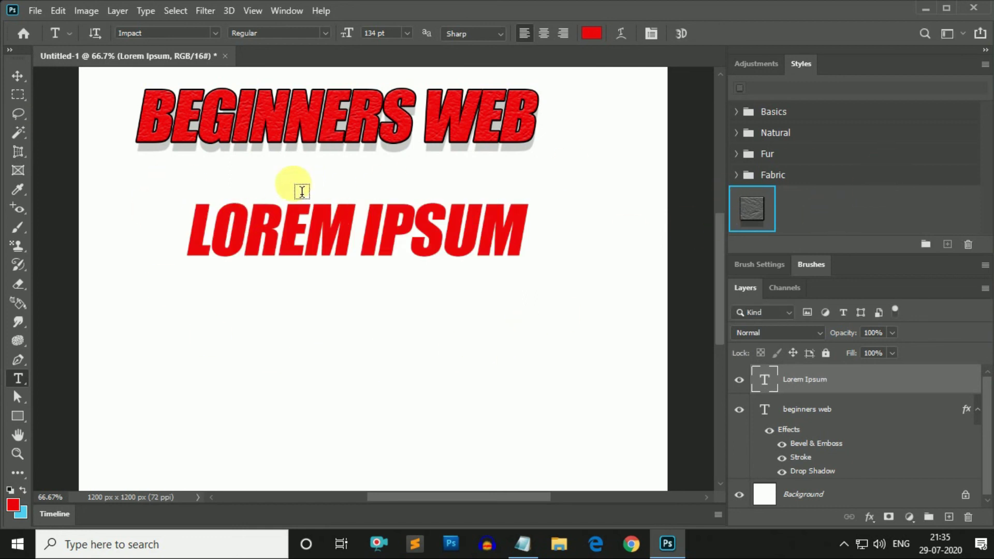
click(764, 216)
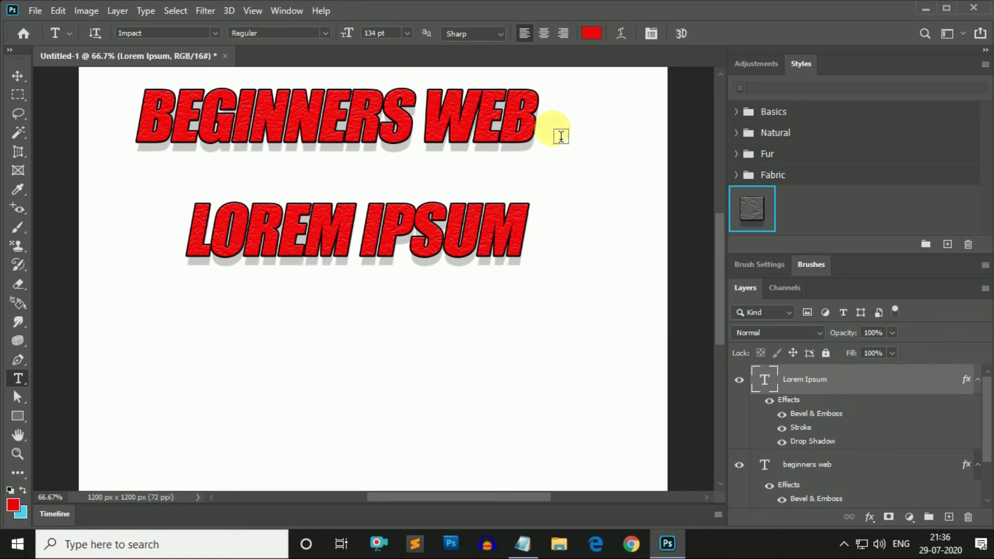
click(15, 418)
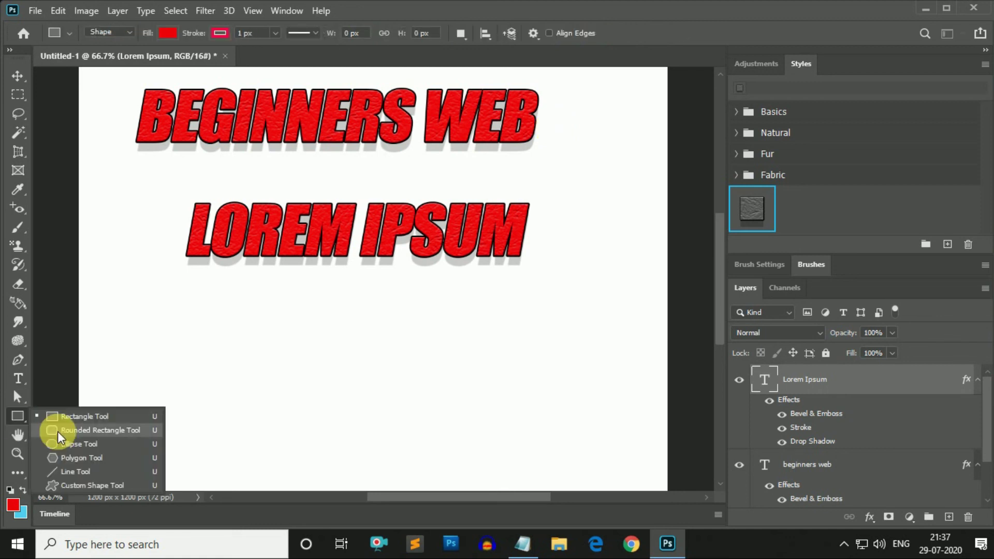